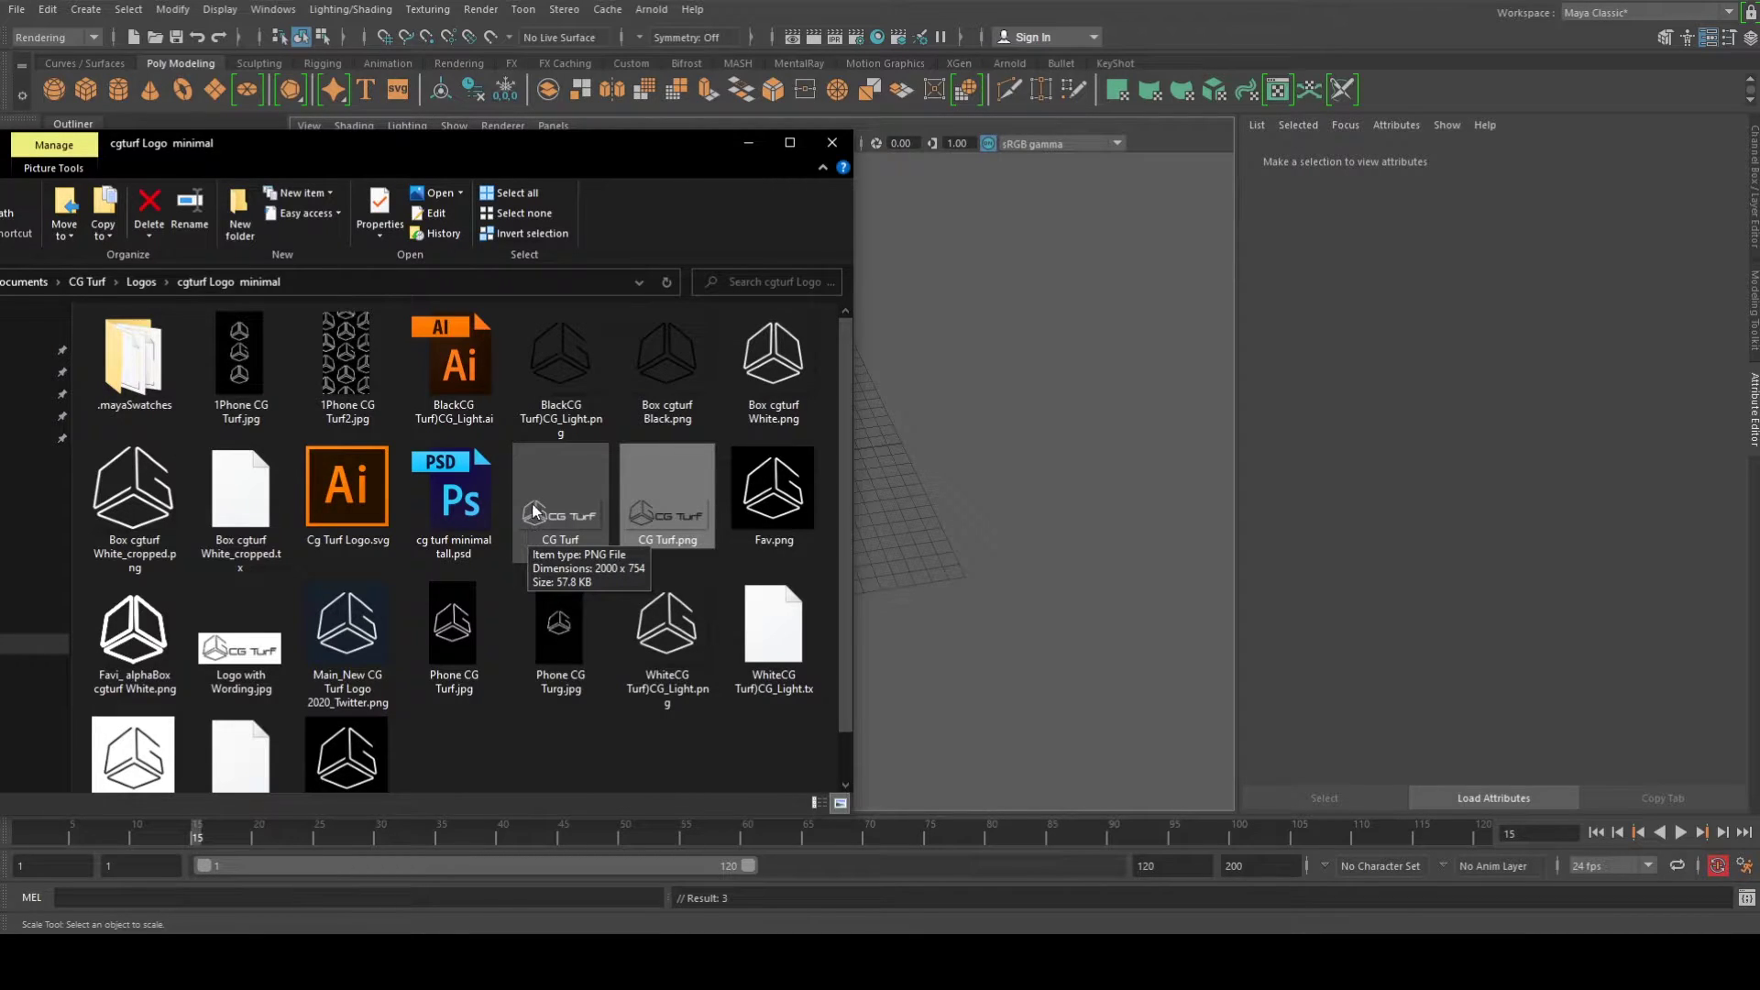
Open the BlackCG Turf)CG_Light.png image from the logo folder in Adobe Illustrator CC 2017
left_click(459, 390)
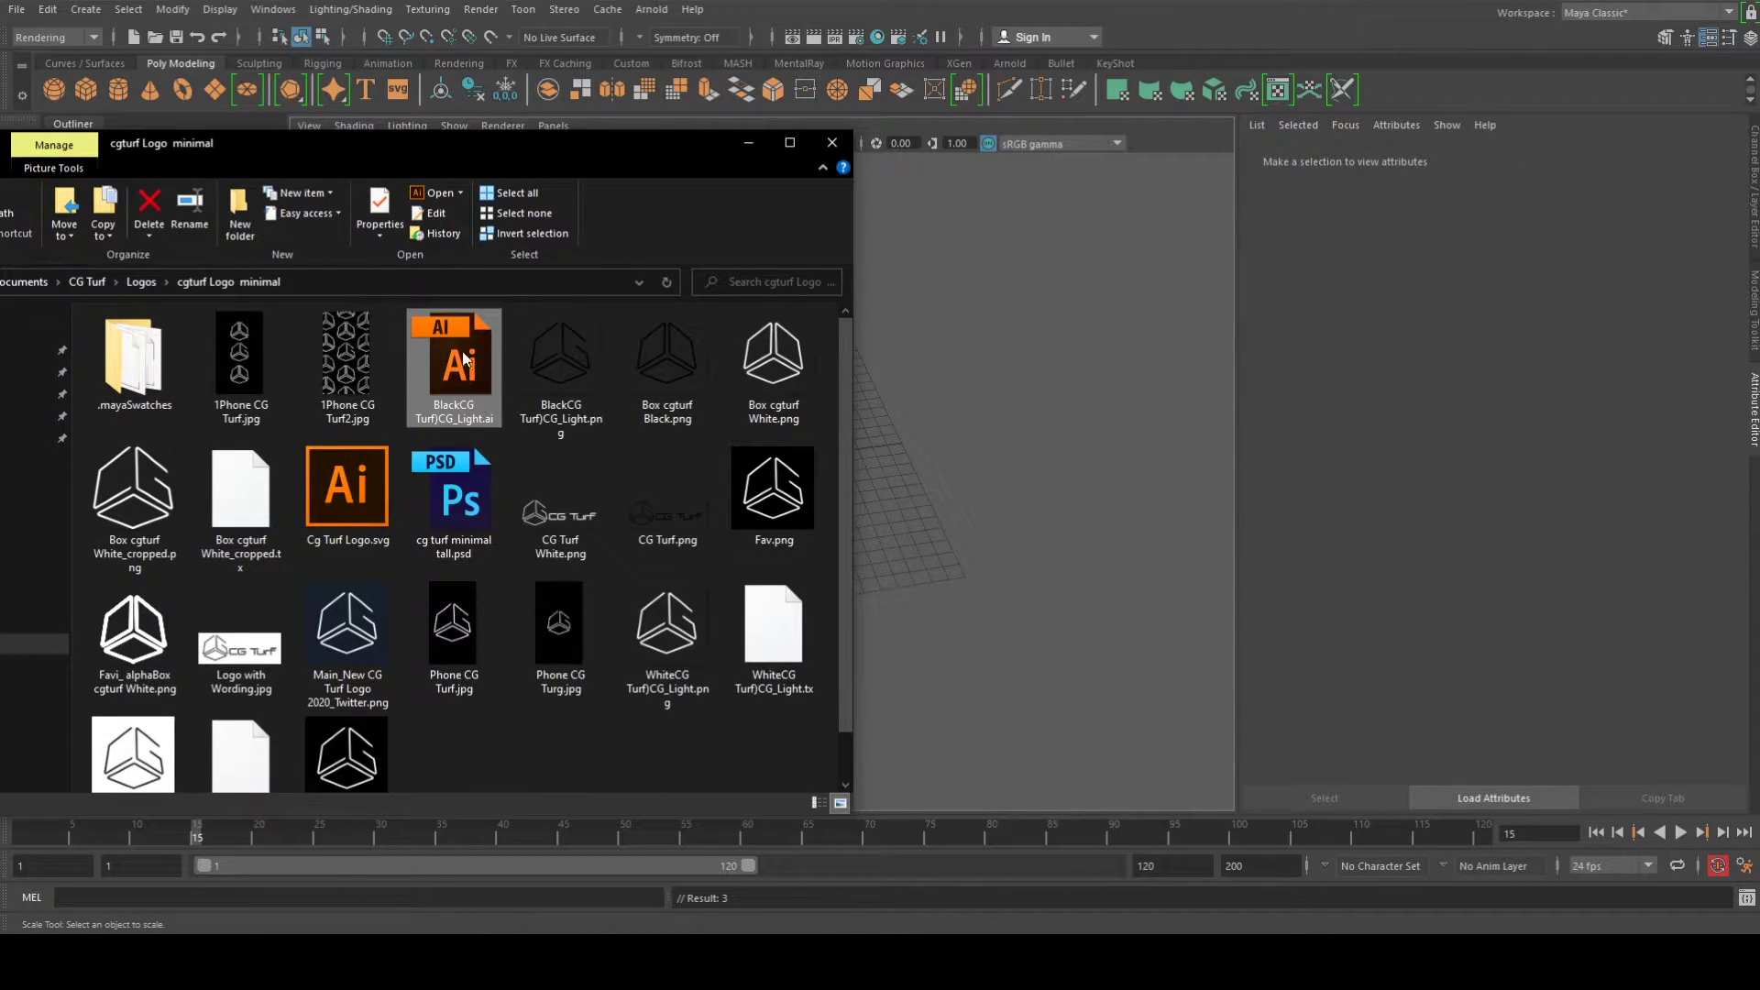
left_click(531, 427)
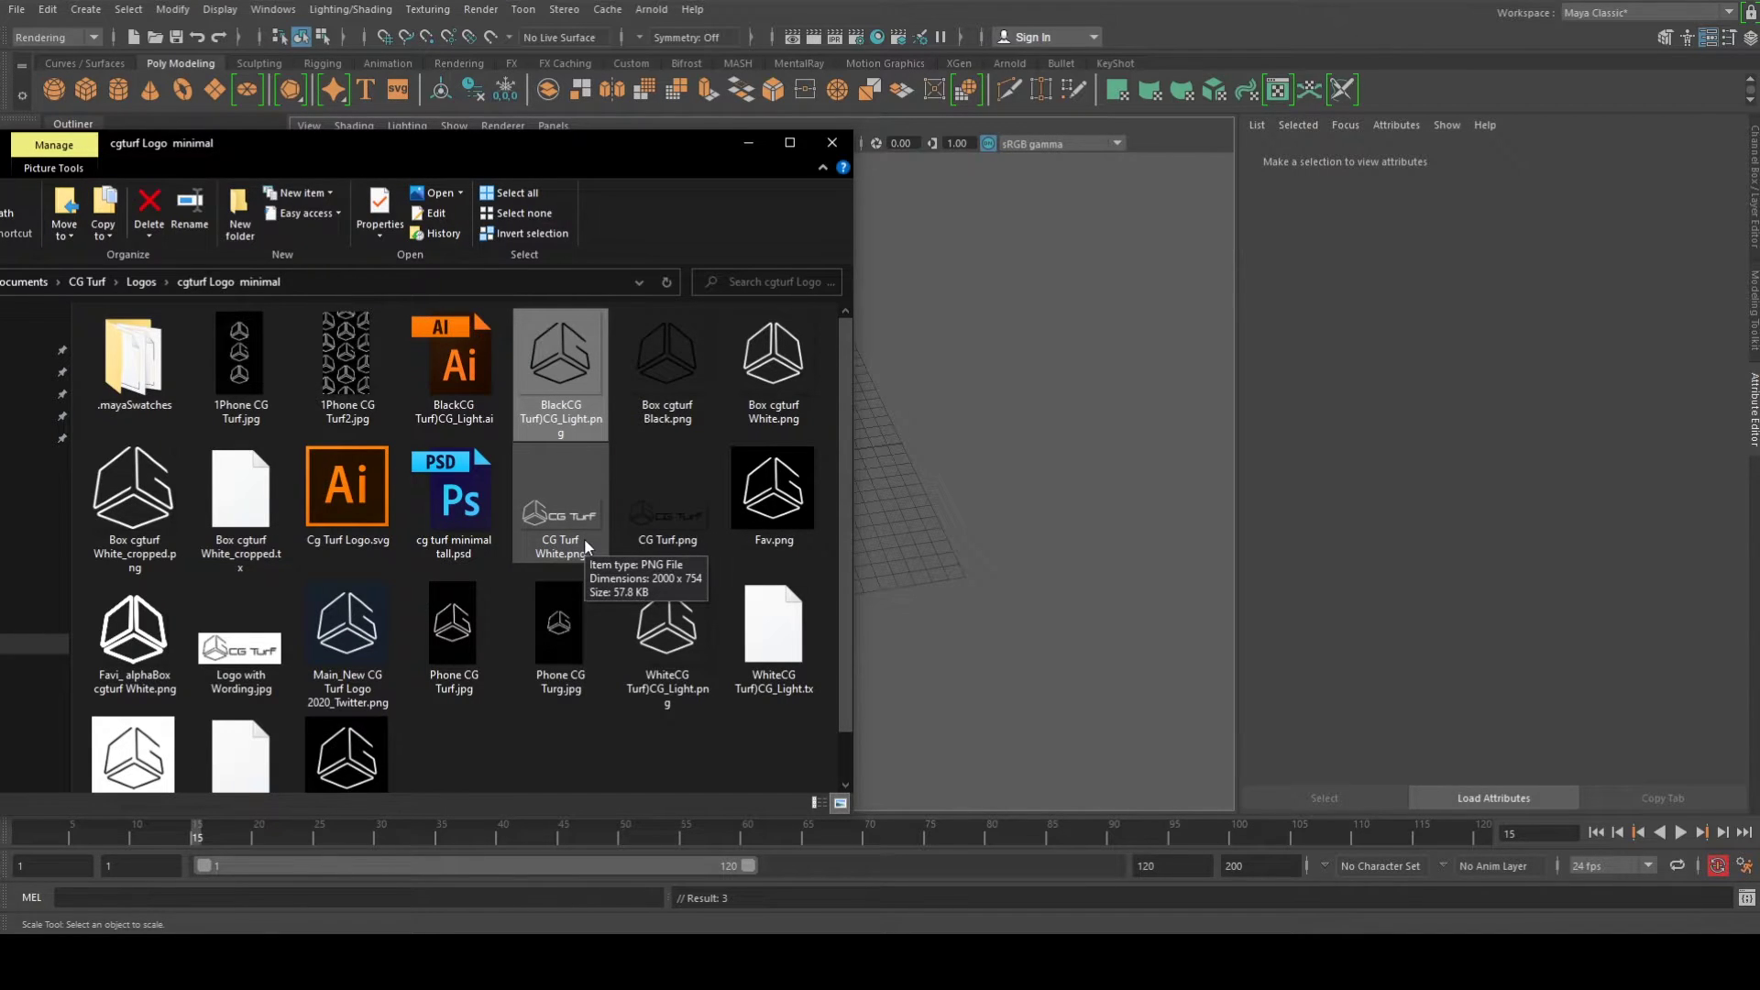
left_click(570, 539)
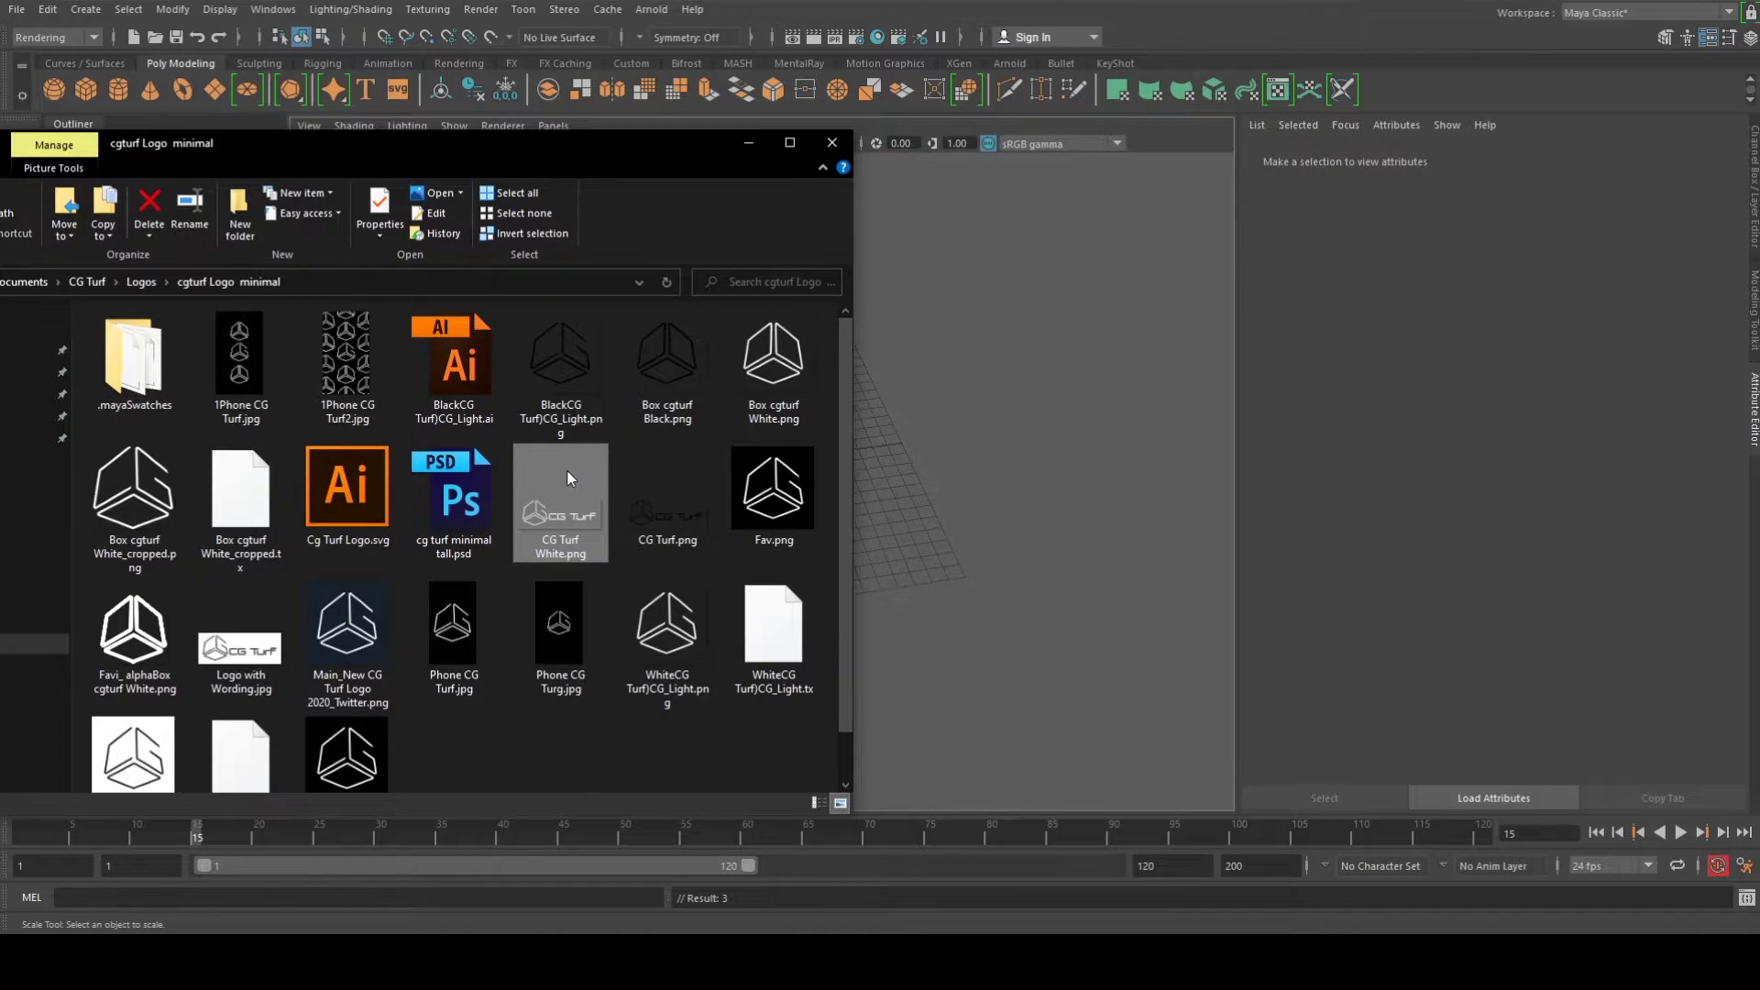
double_click(550, 377)
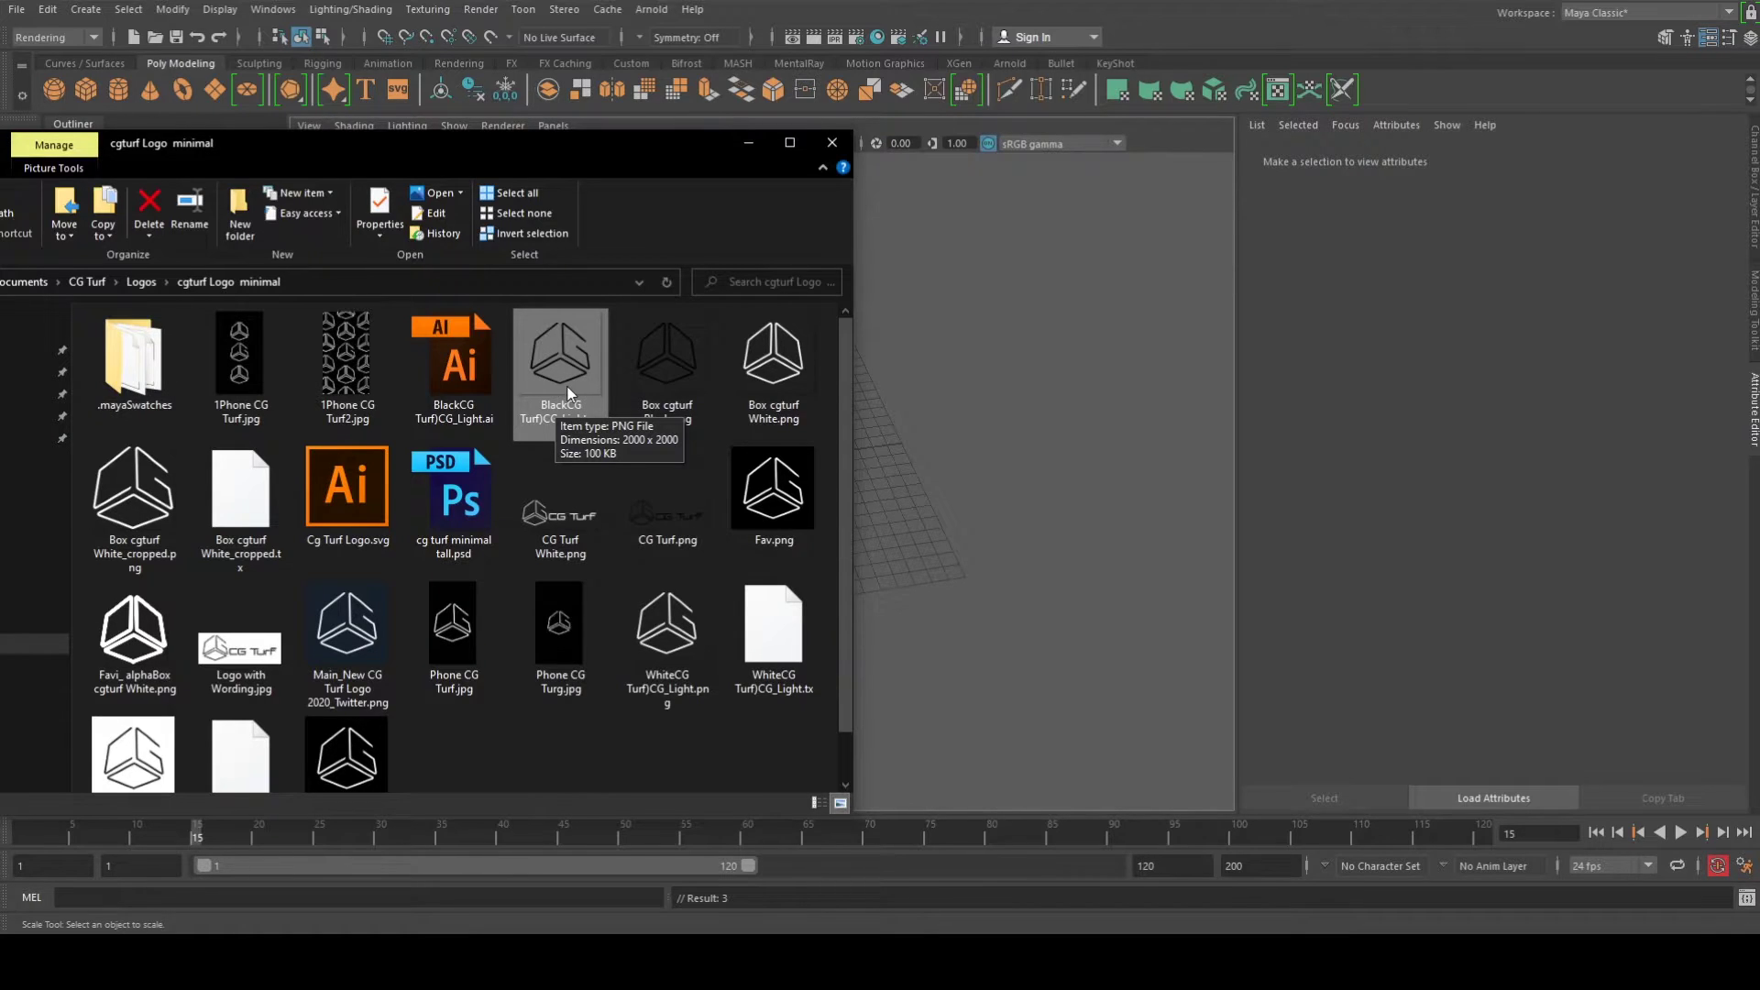
right_click(569, 391)
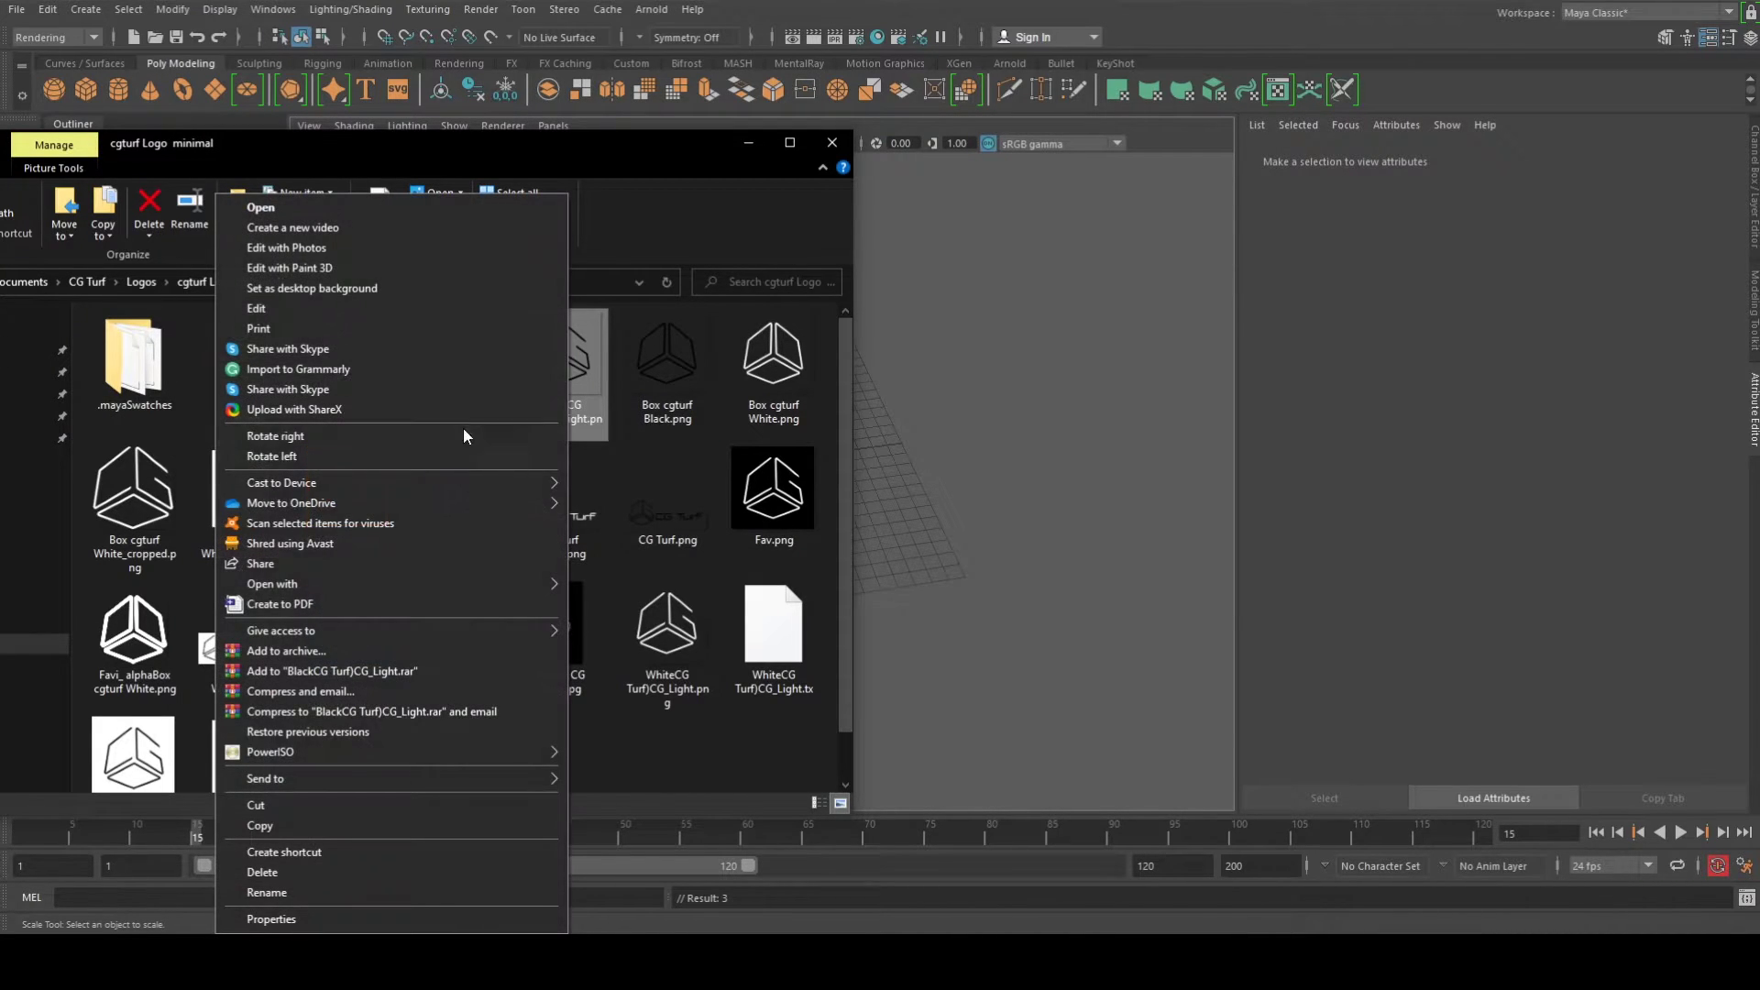
mouse_move(350, 581)
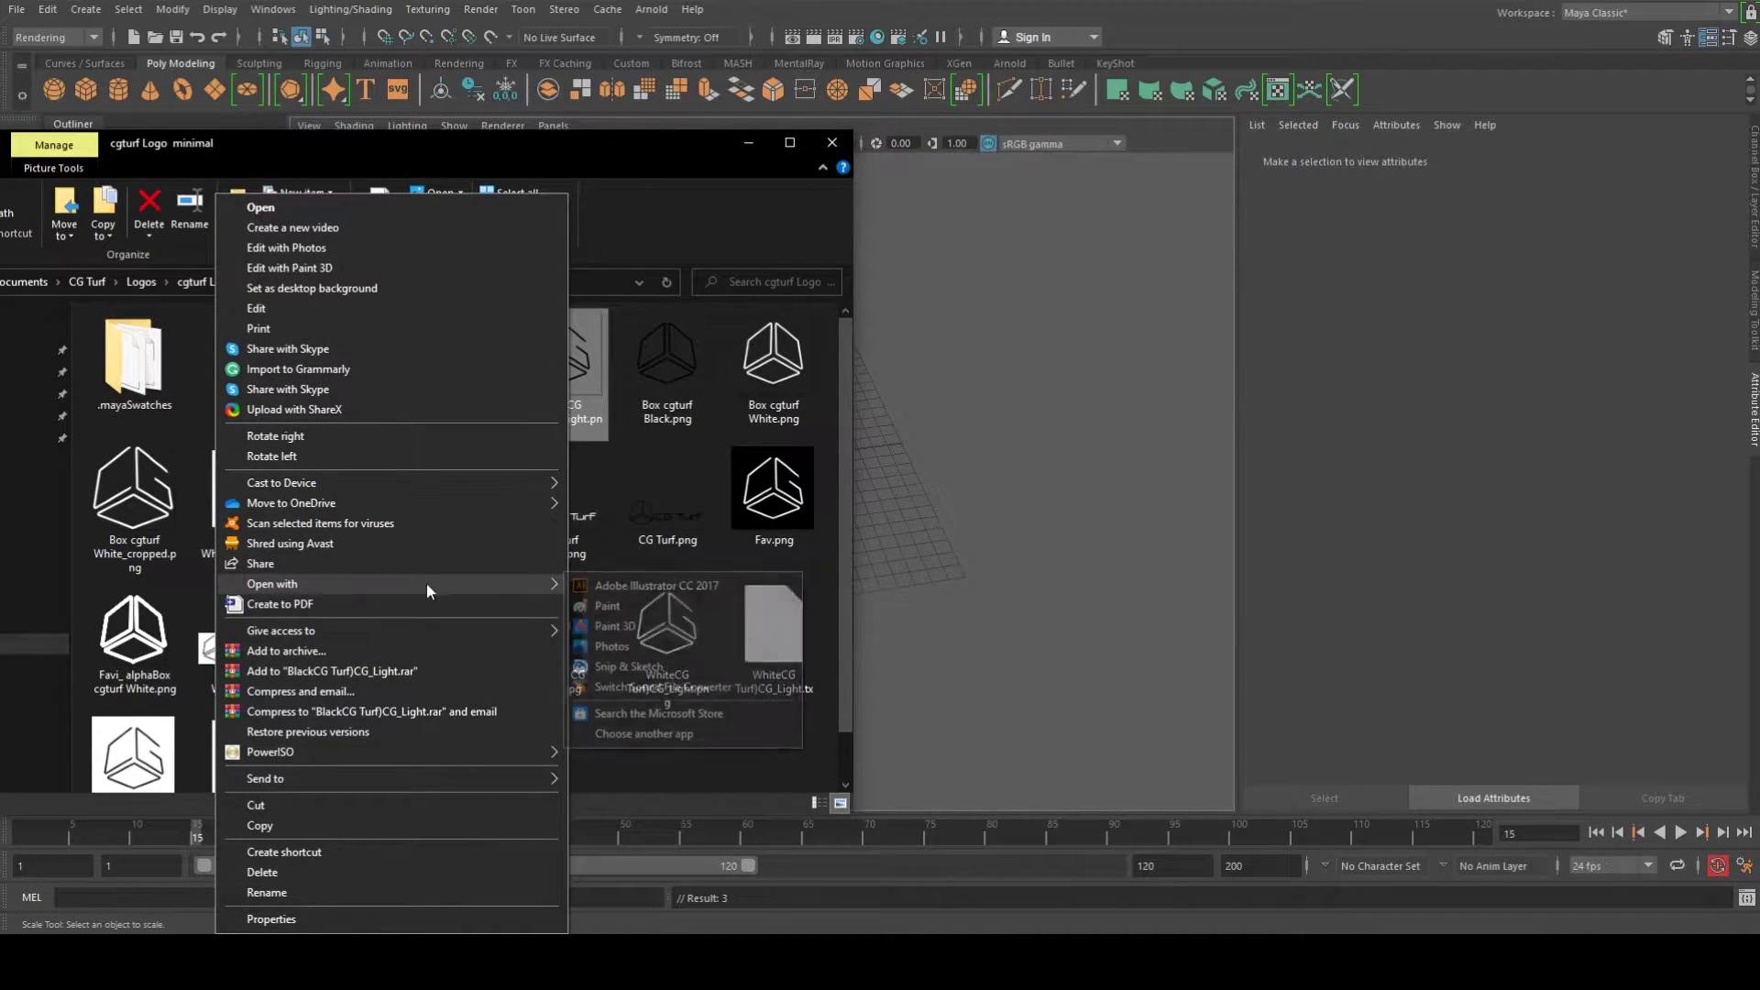
left_click(621, 588)
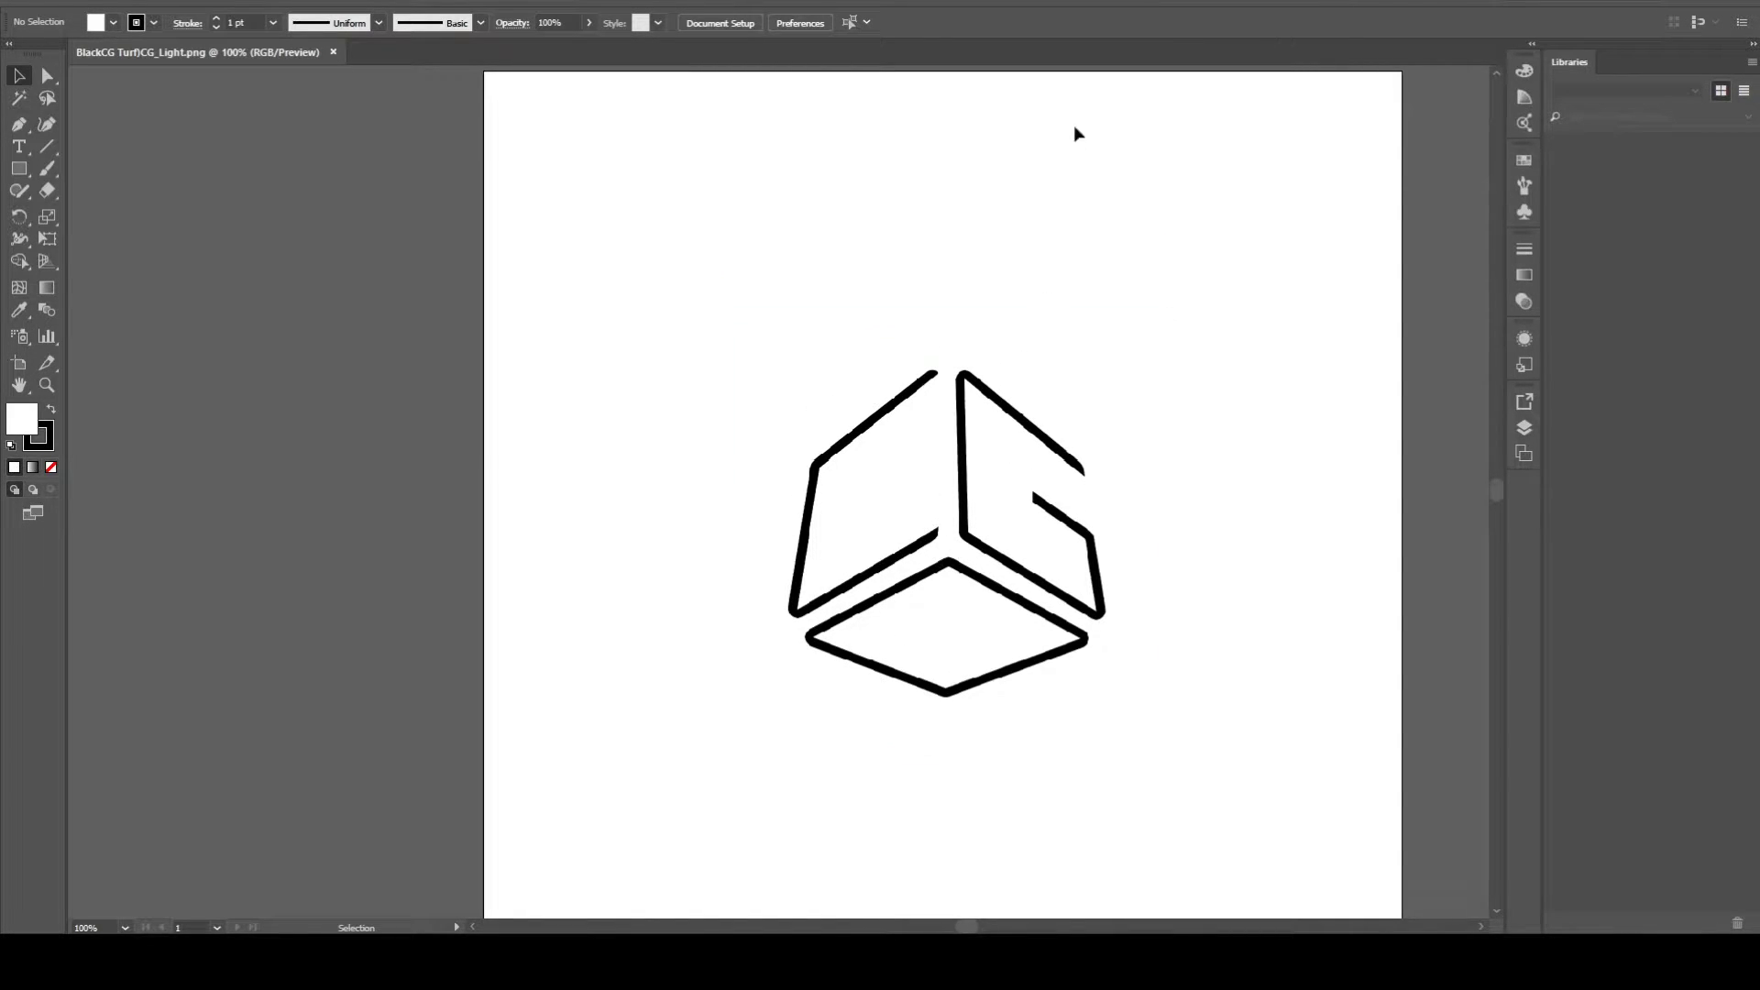
Enlarge the logo image proportionally about its centre to about 935 px square, nearly filling the artboard
key("ctrl+minus")
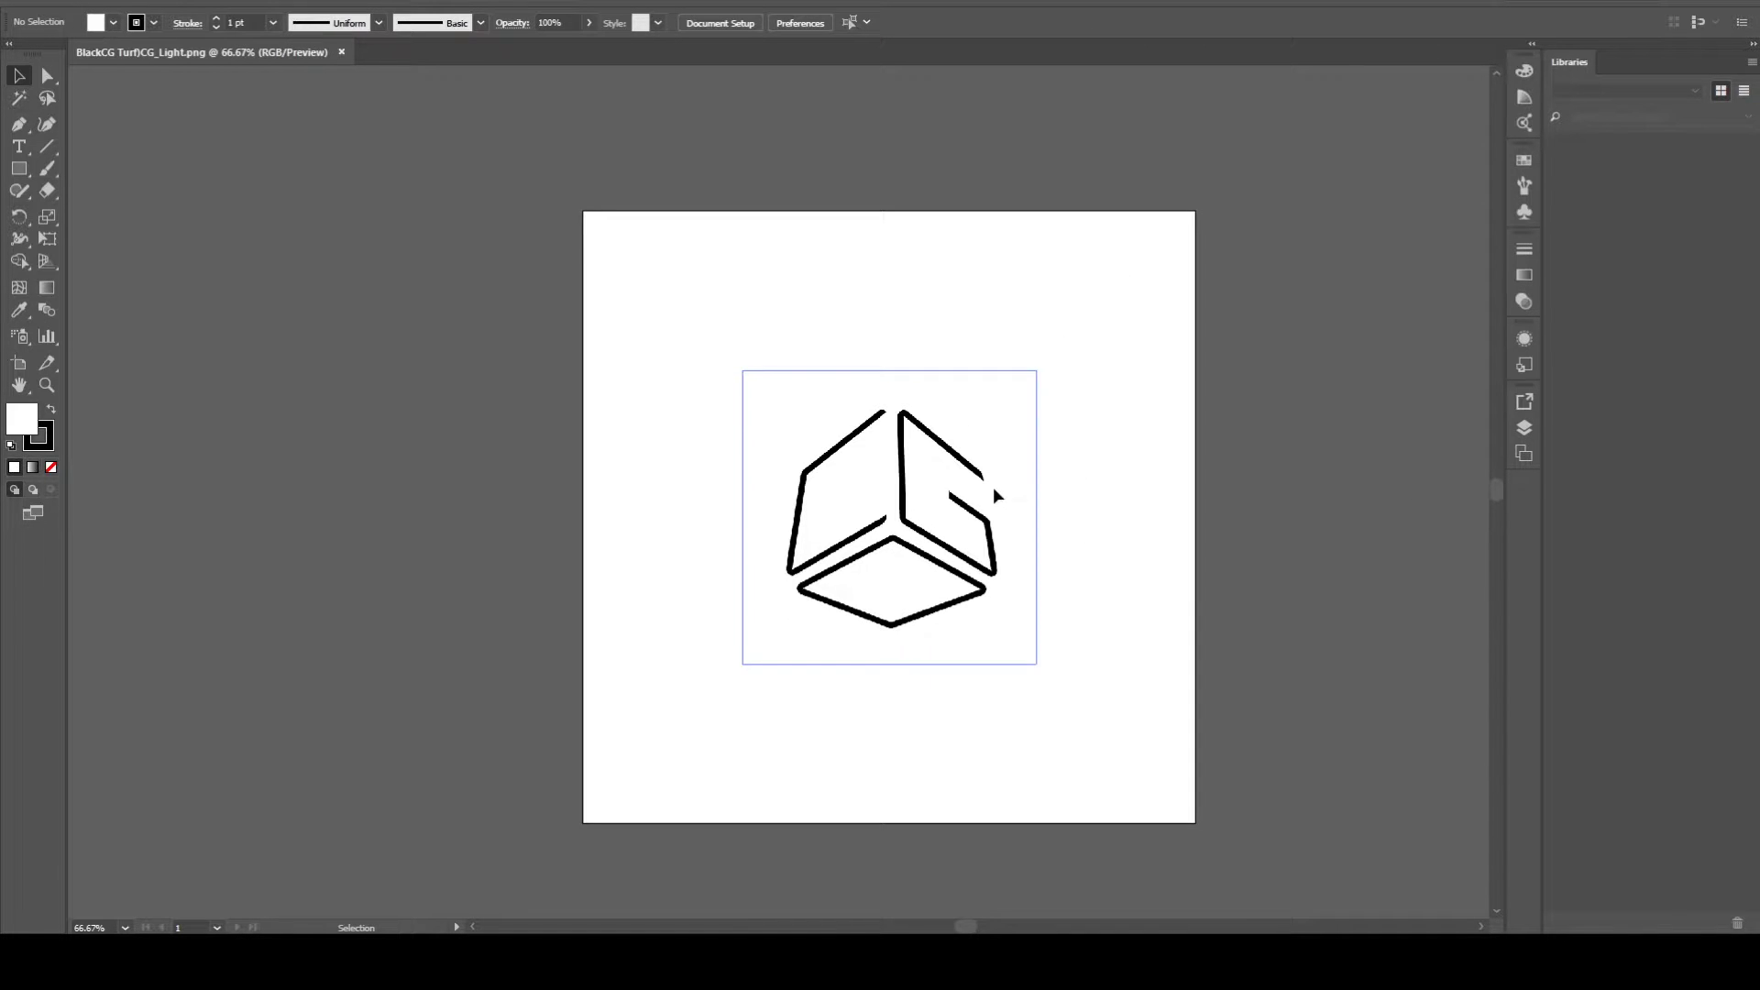
left_click(1004, 500)
left_click_drag(1028, 375, 1192, 232, "alt+shift")
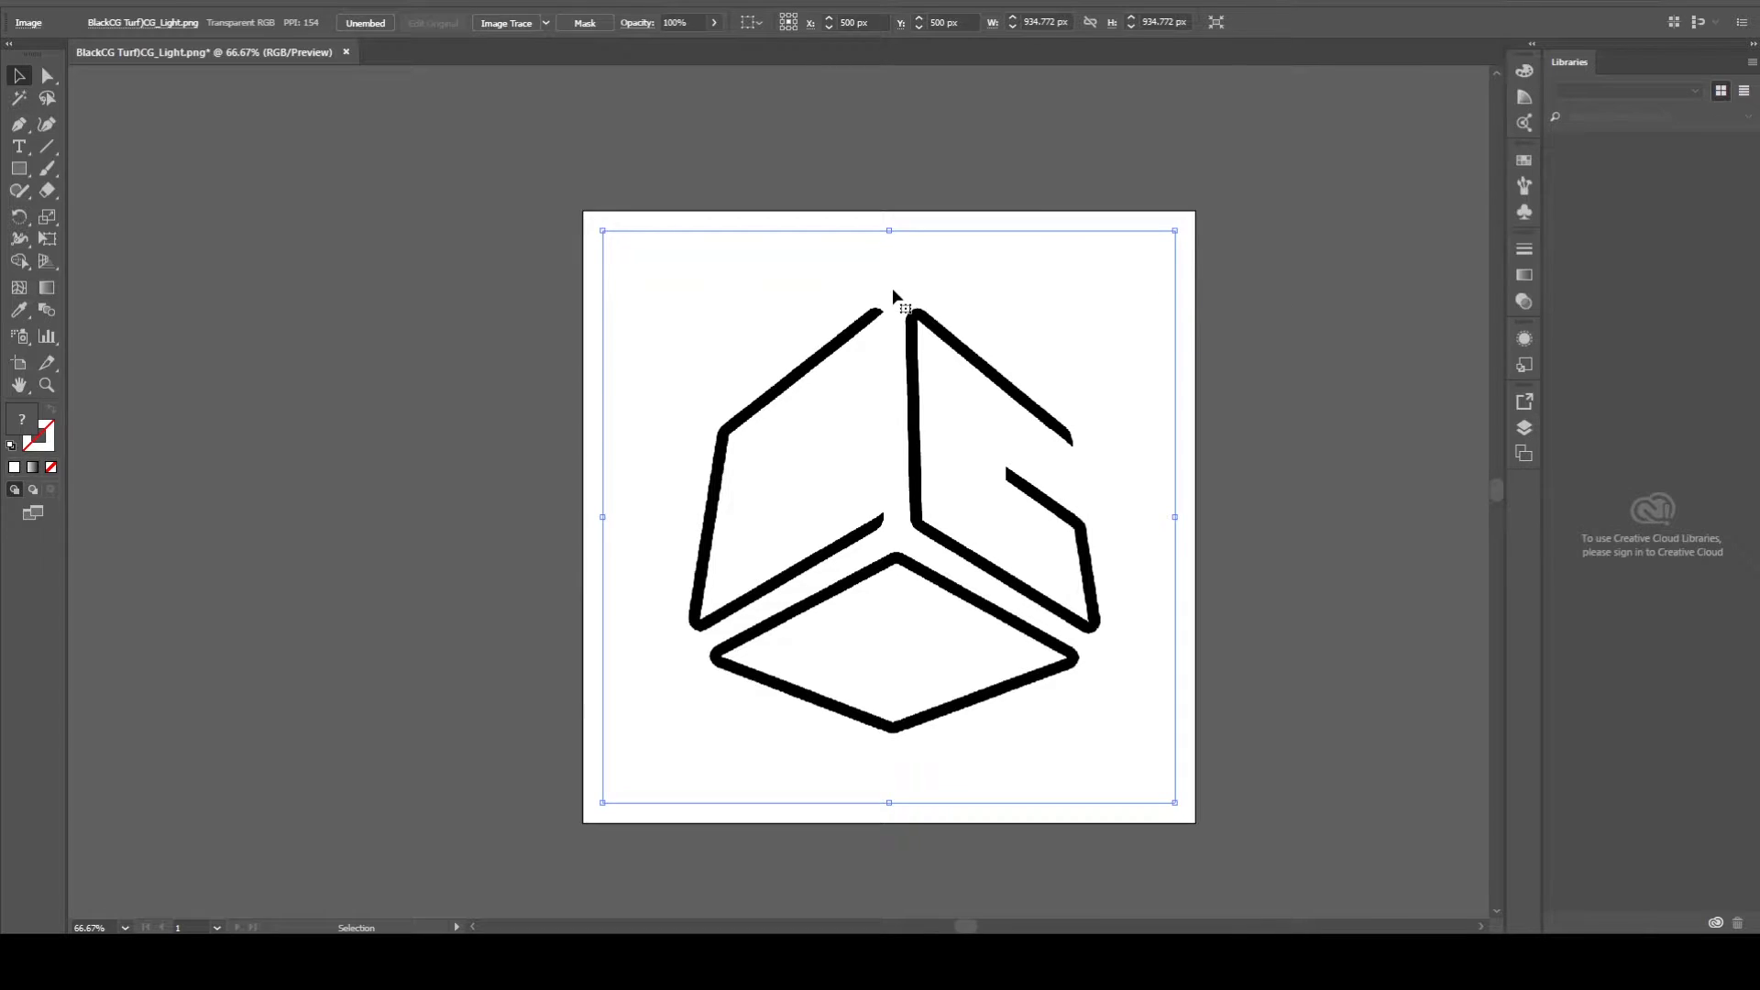
Examine the edge quality of the raster logo's strokes up close, around the stroke end near the cube's centre
left_click(948, 163)
left_click(891, 258)
left_click(900, 122)
left_click(785, 292)
key("ctrl+equal")
key("ctrl+equal")
key("ctrl+equal")
key("ctrl+equal")
key("ctrl+equal")
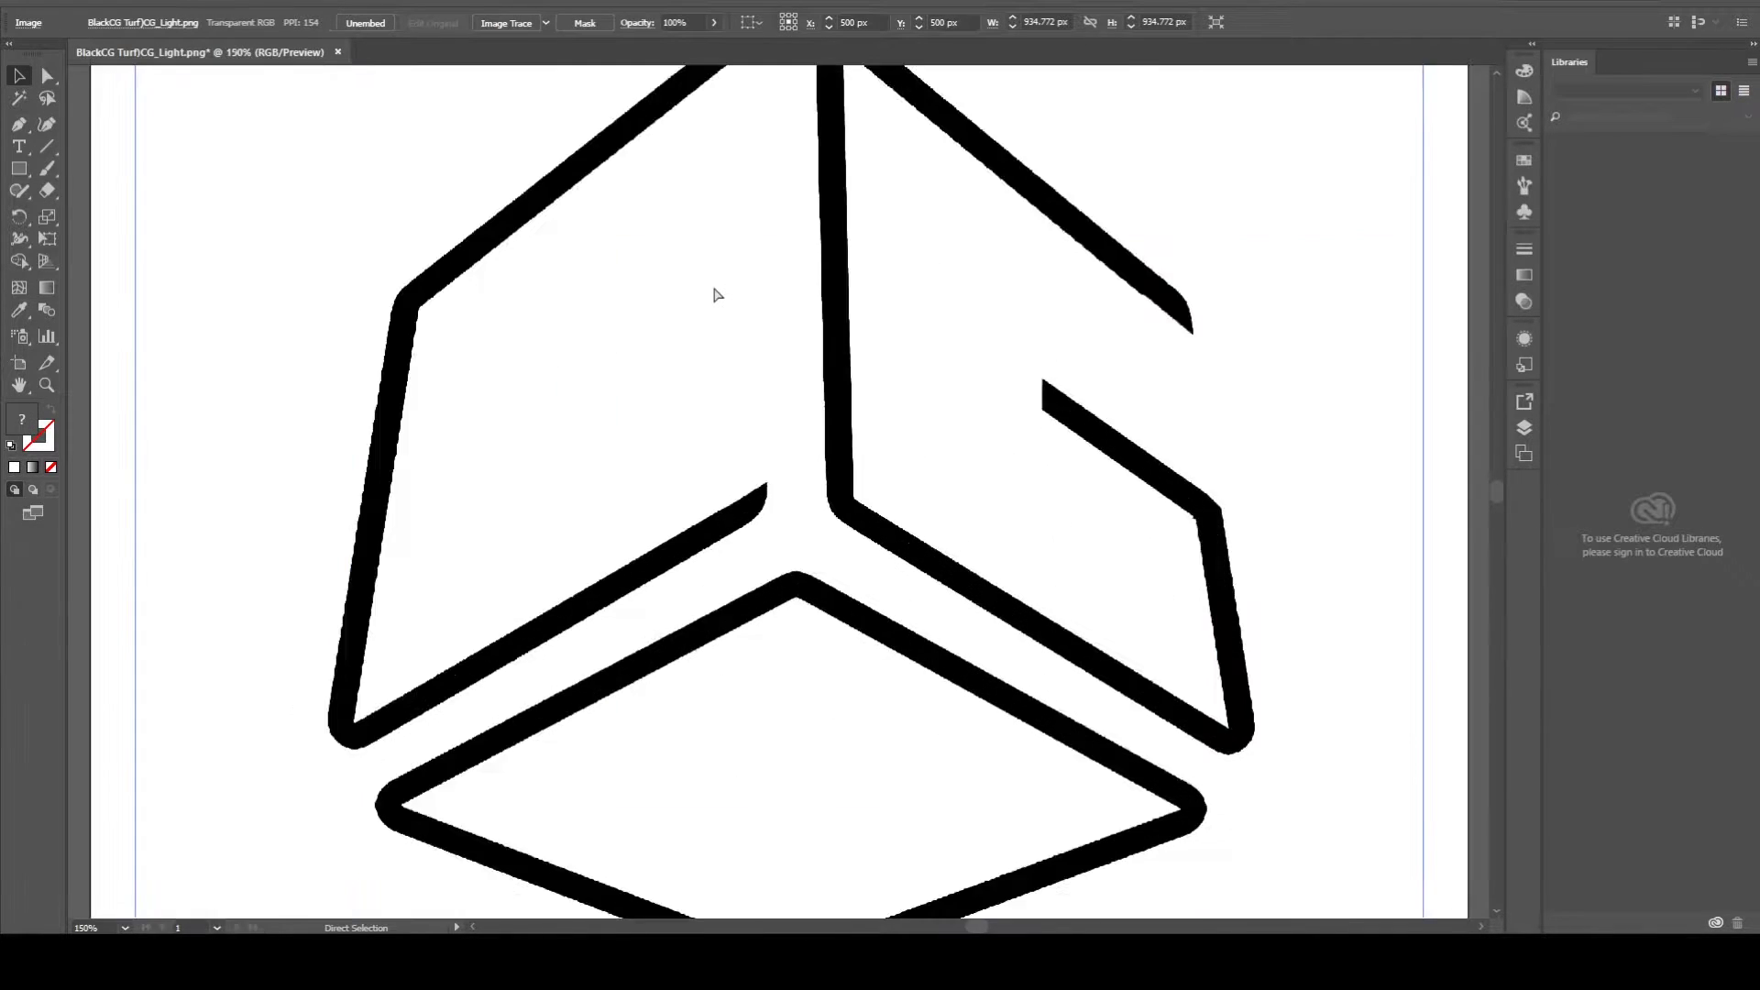
key("ctrl+equal")
key("ctrl+equal")
key("ctrl+equal")
key("ctrl+equal")
key("ctrl+equal")
key("ctrl+equal")
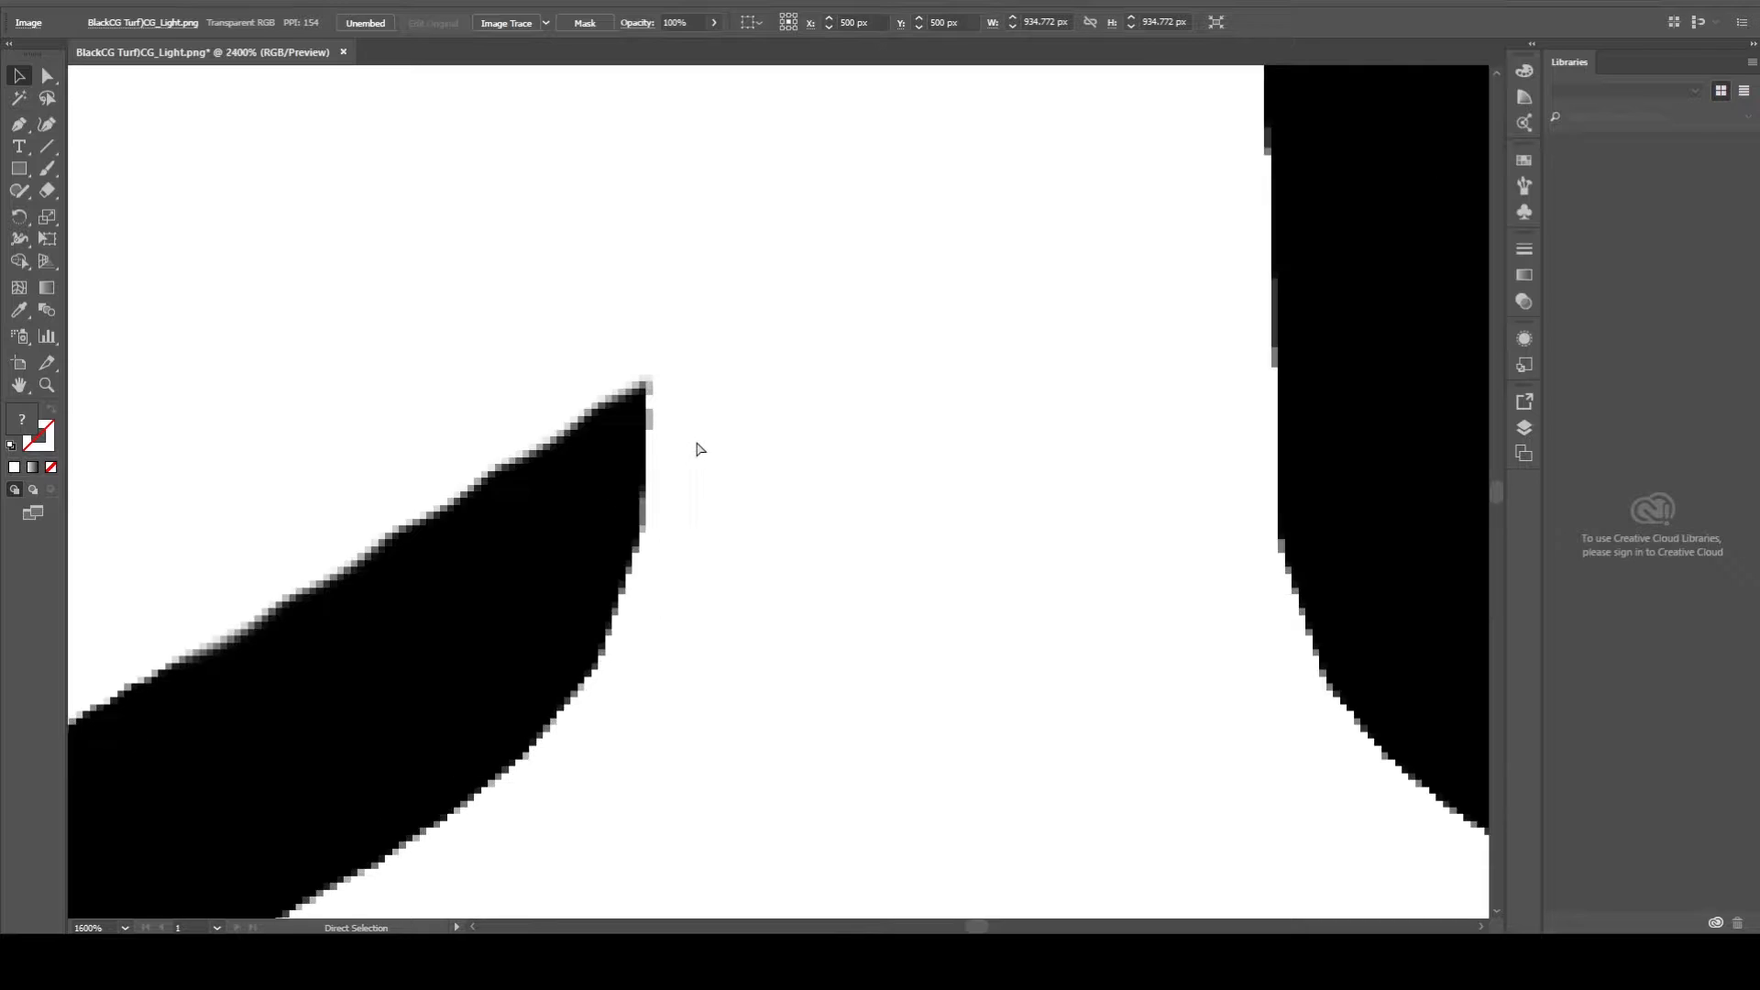
left_click_drag(501, 508, 872, 476)
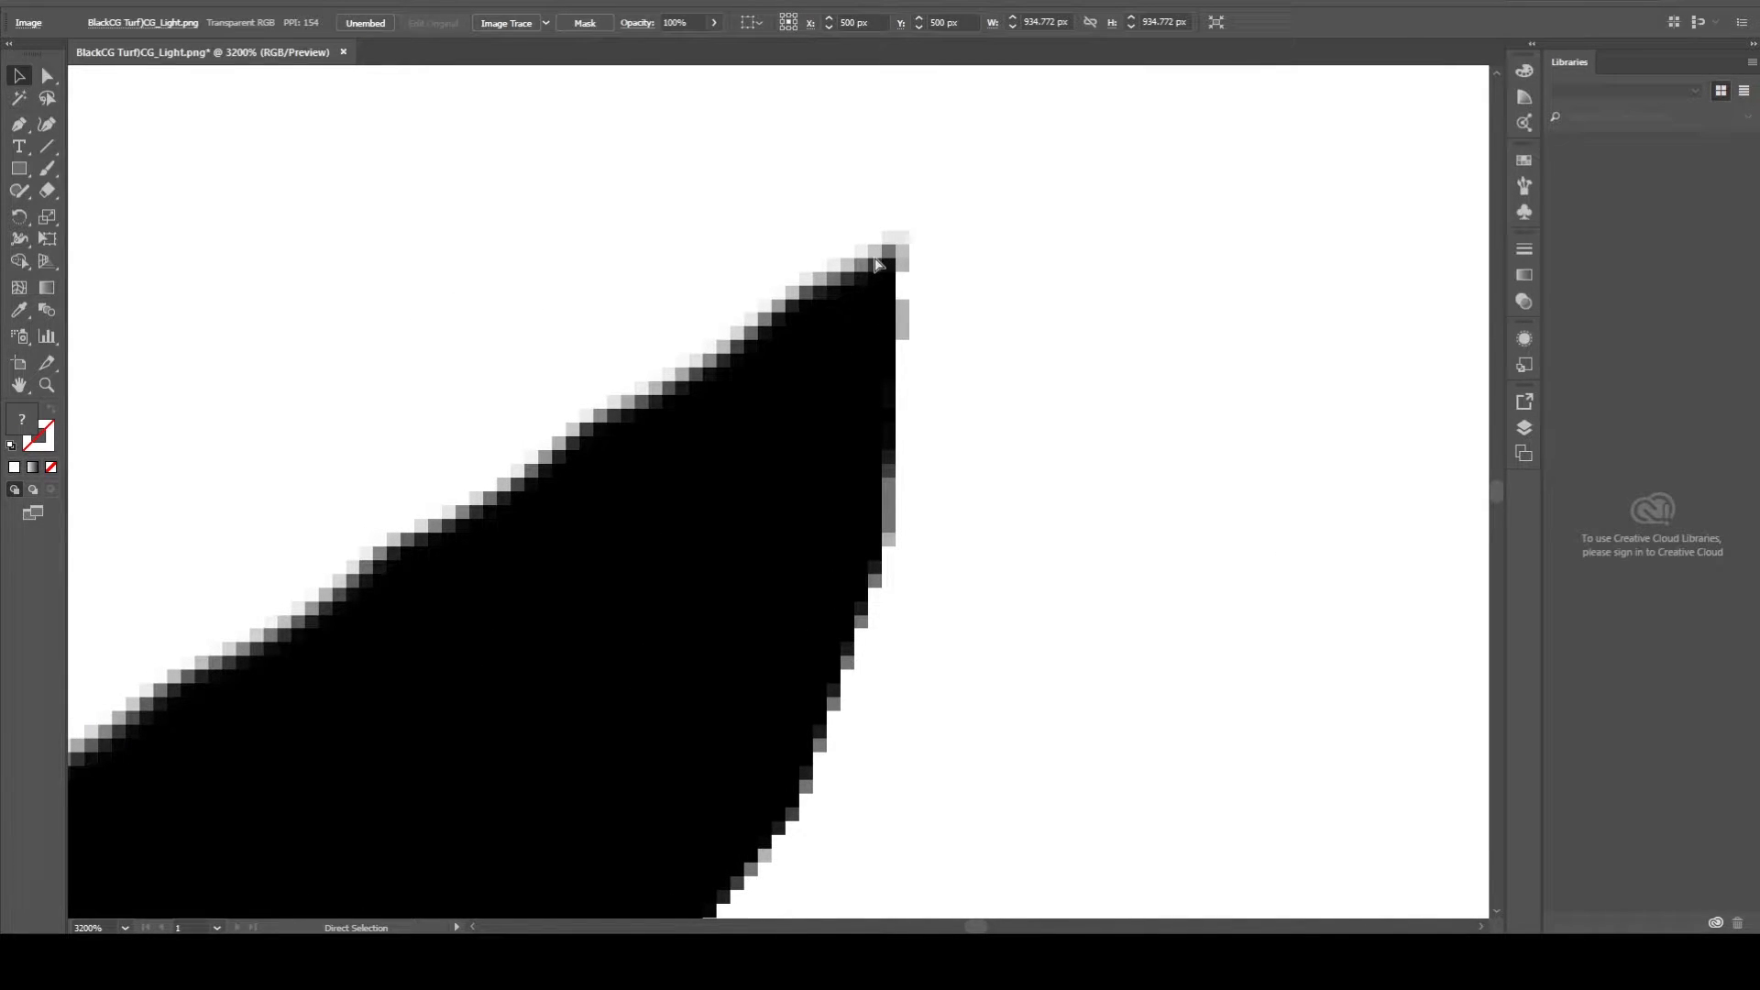
key("ctrl+minus")
key("ctrl+minus")
key("ctrl+minus")
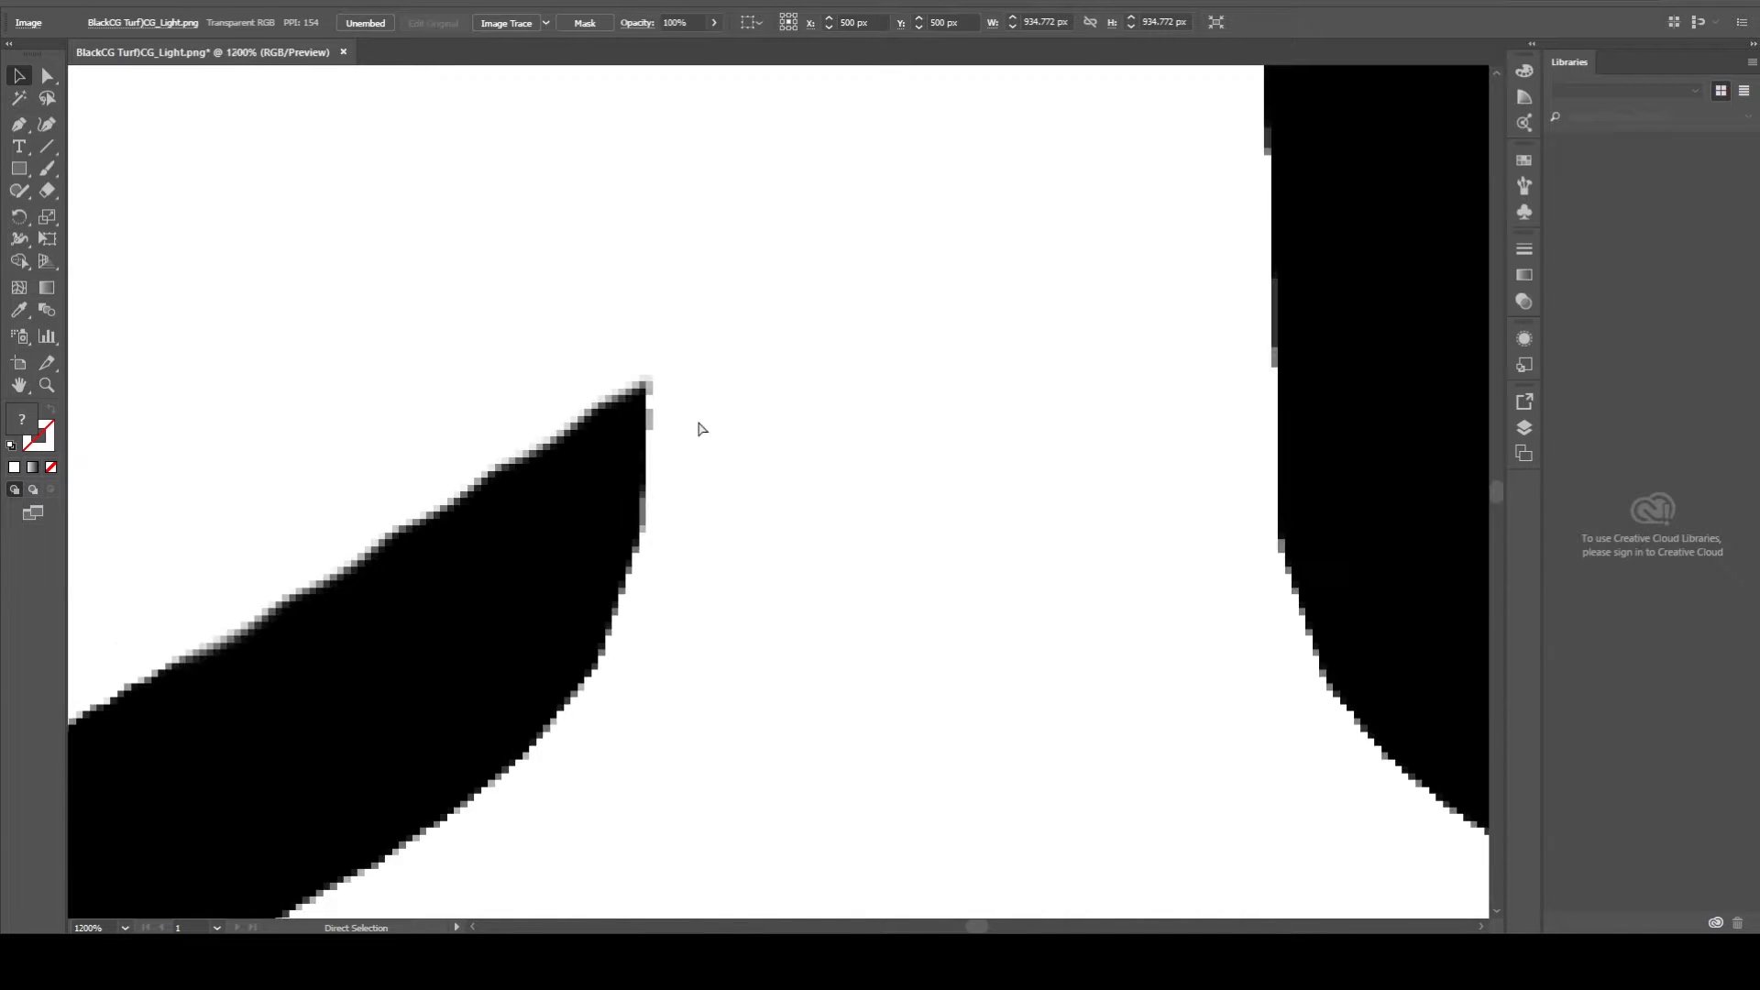
key("ctrl+minus")
key("ctrl+minus")
key("ctrl+minus")
key("ctrl+minus")
key("ctrl+minus")
key("ctrl+minus")
key("ctrl+minus")
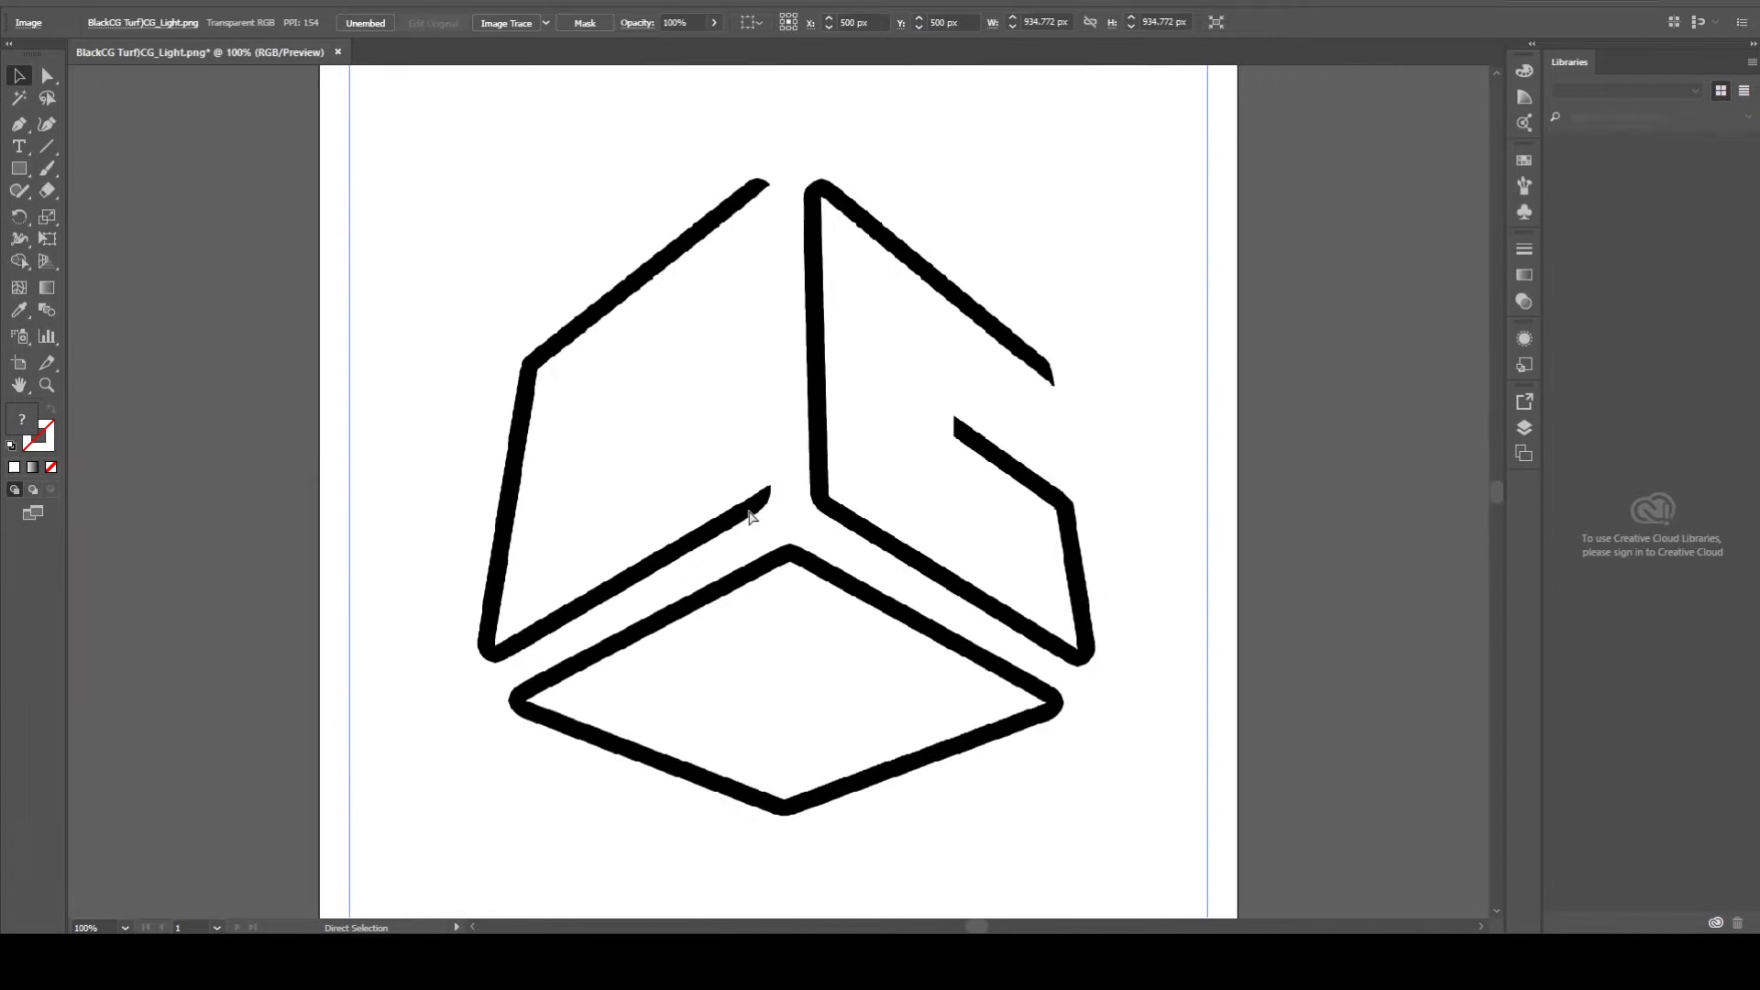
key("ctrl+minus")
key("ctrl+plus")
Trace the logo image with the Black and White Logo preset, accepting the large-image tracing
key("v")
left_click(1258, 229)
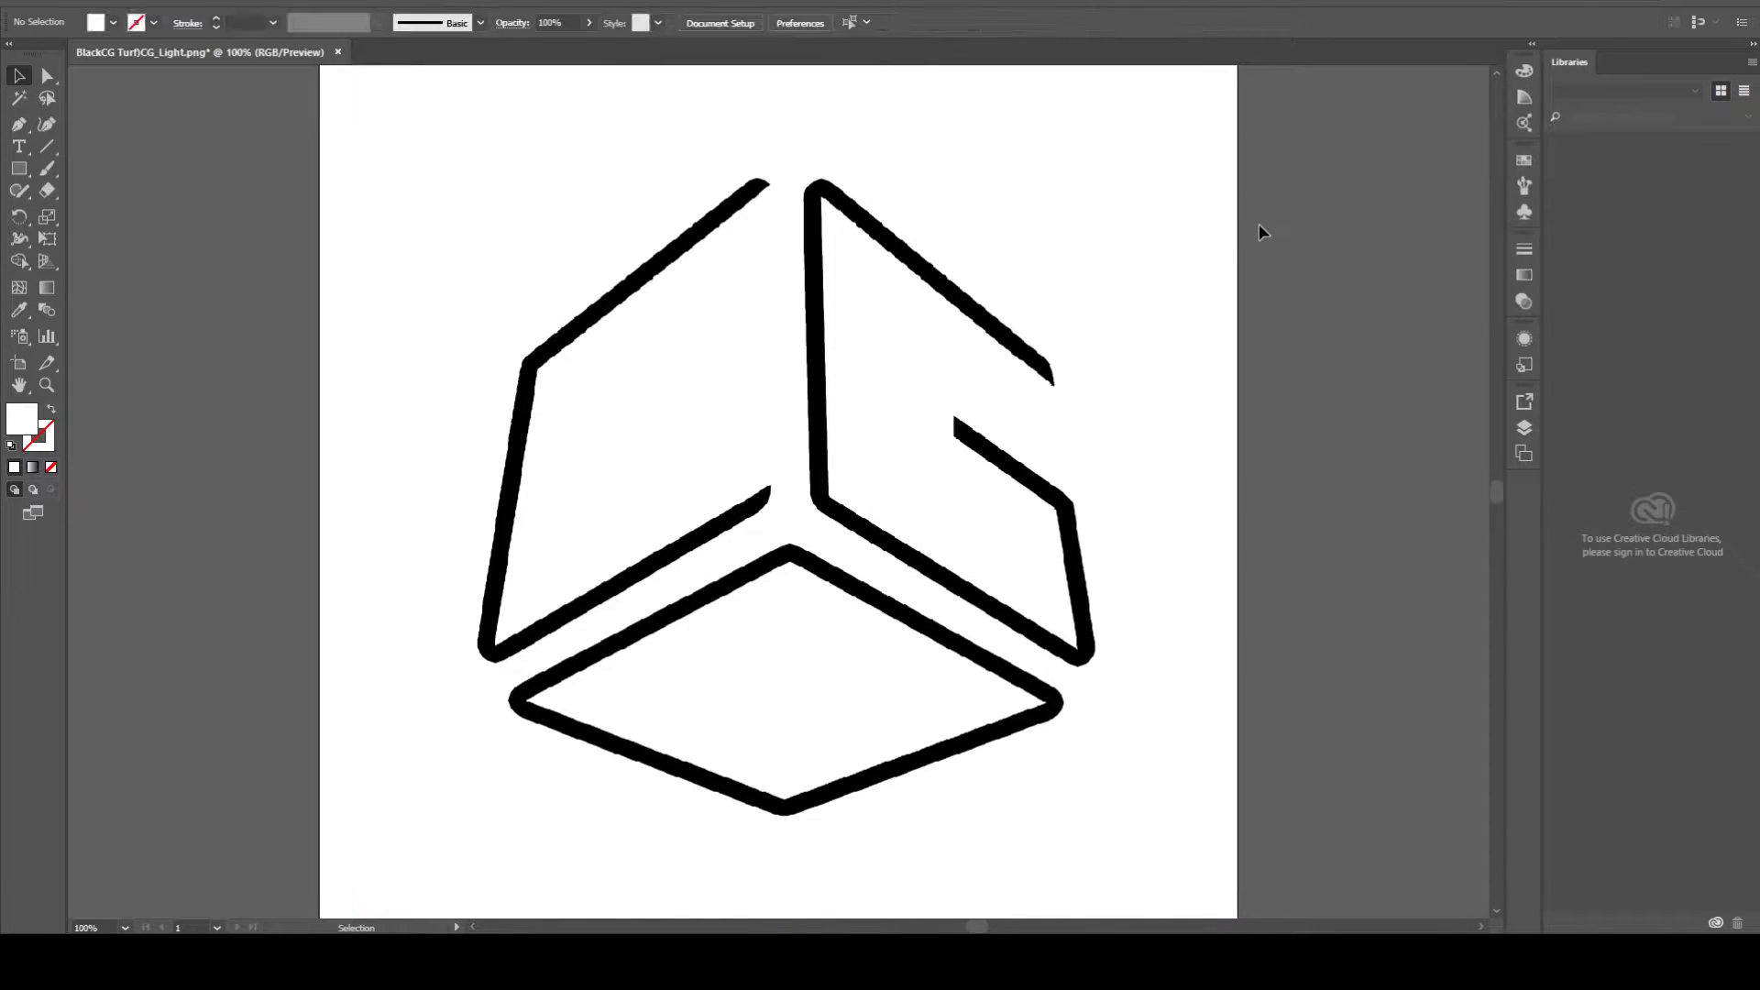
left_click(1027, 302)
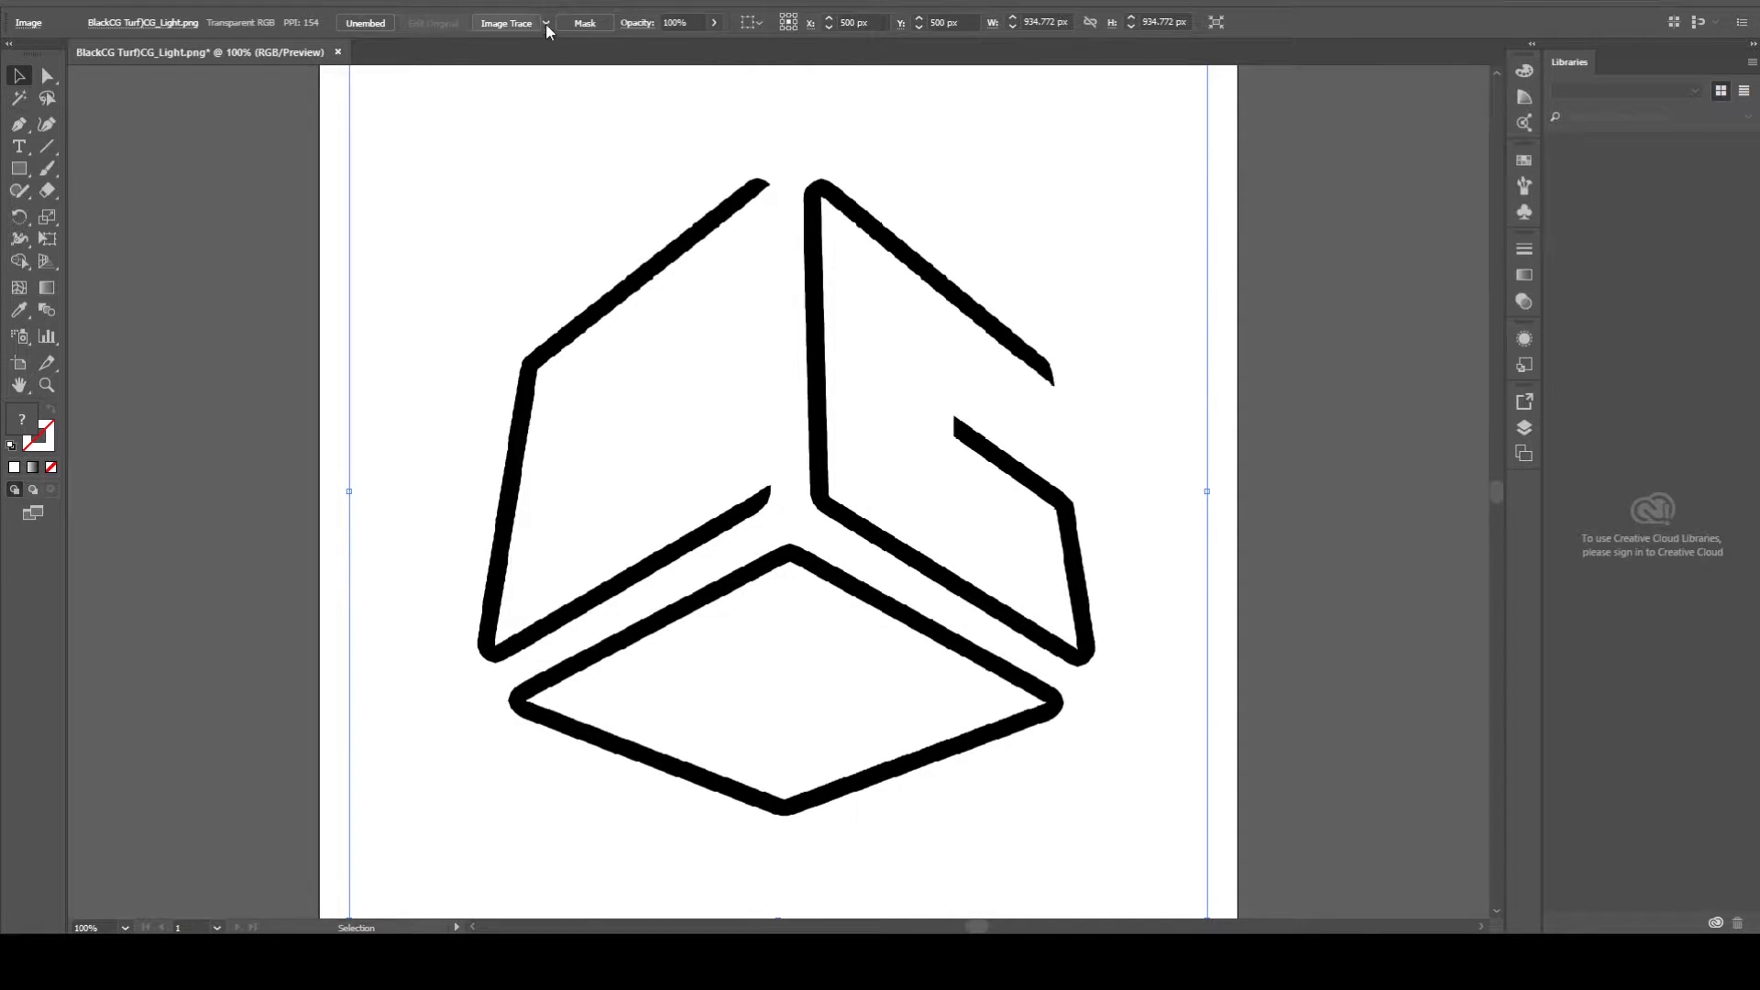
left_click(546, 23)
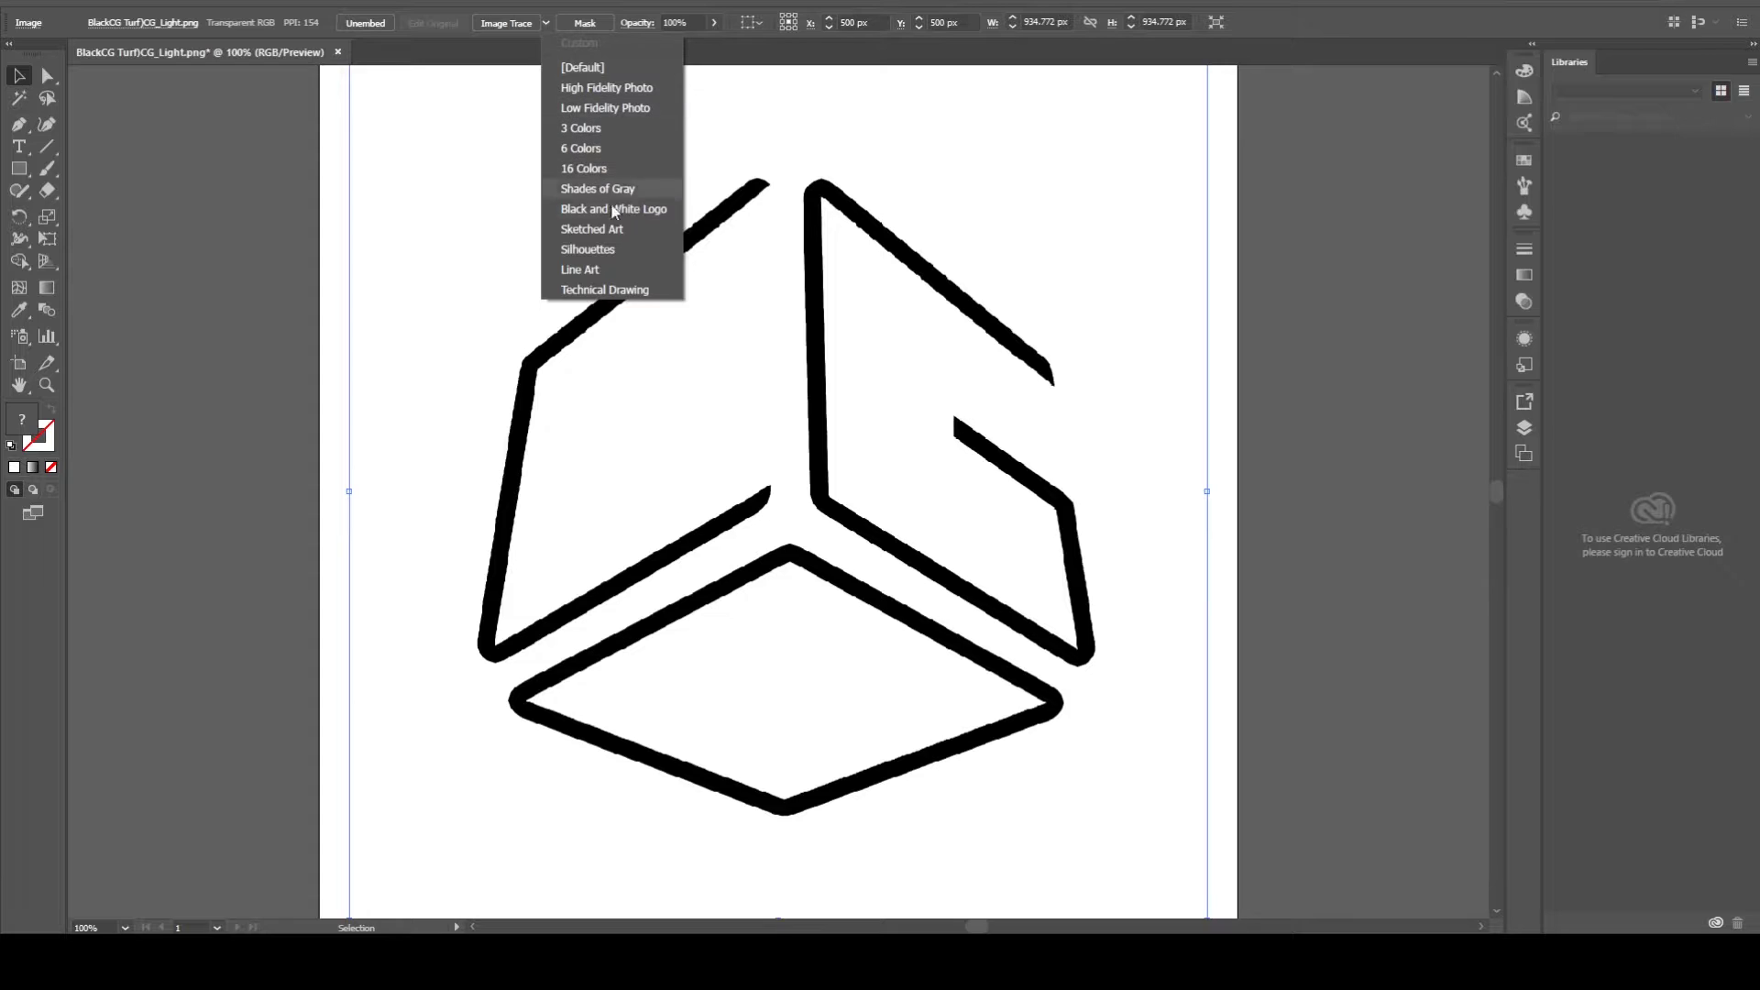
left_click(624, 215)
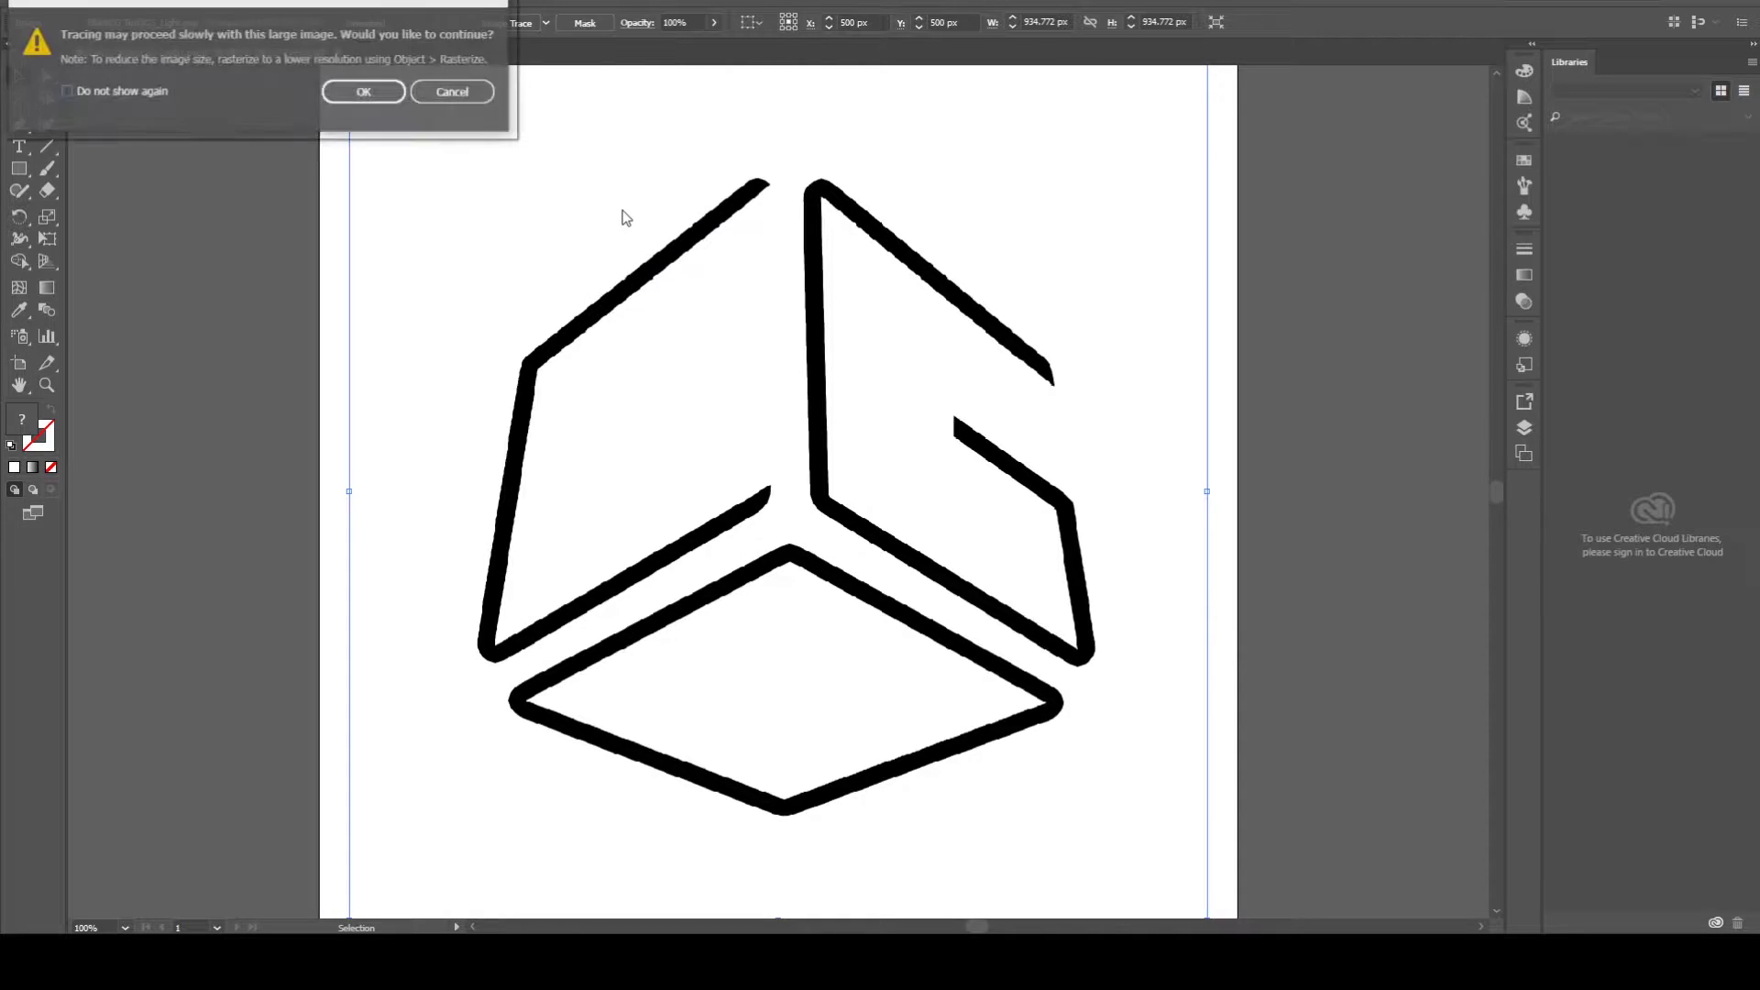
left_click(357, 97)
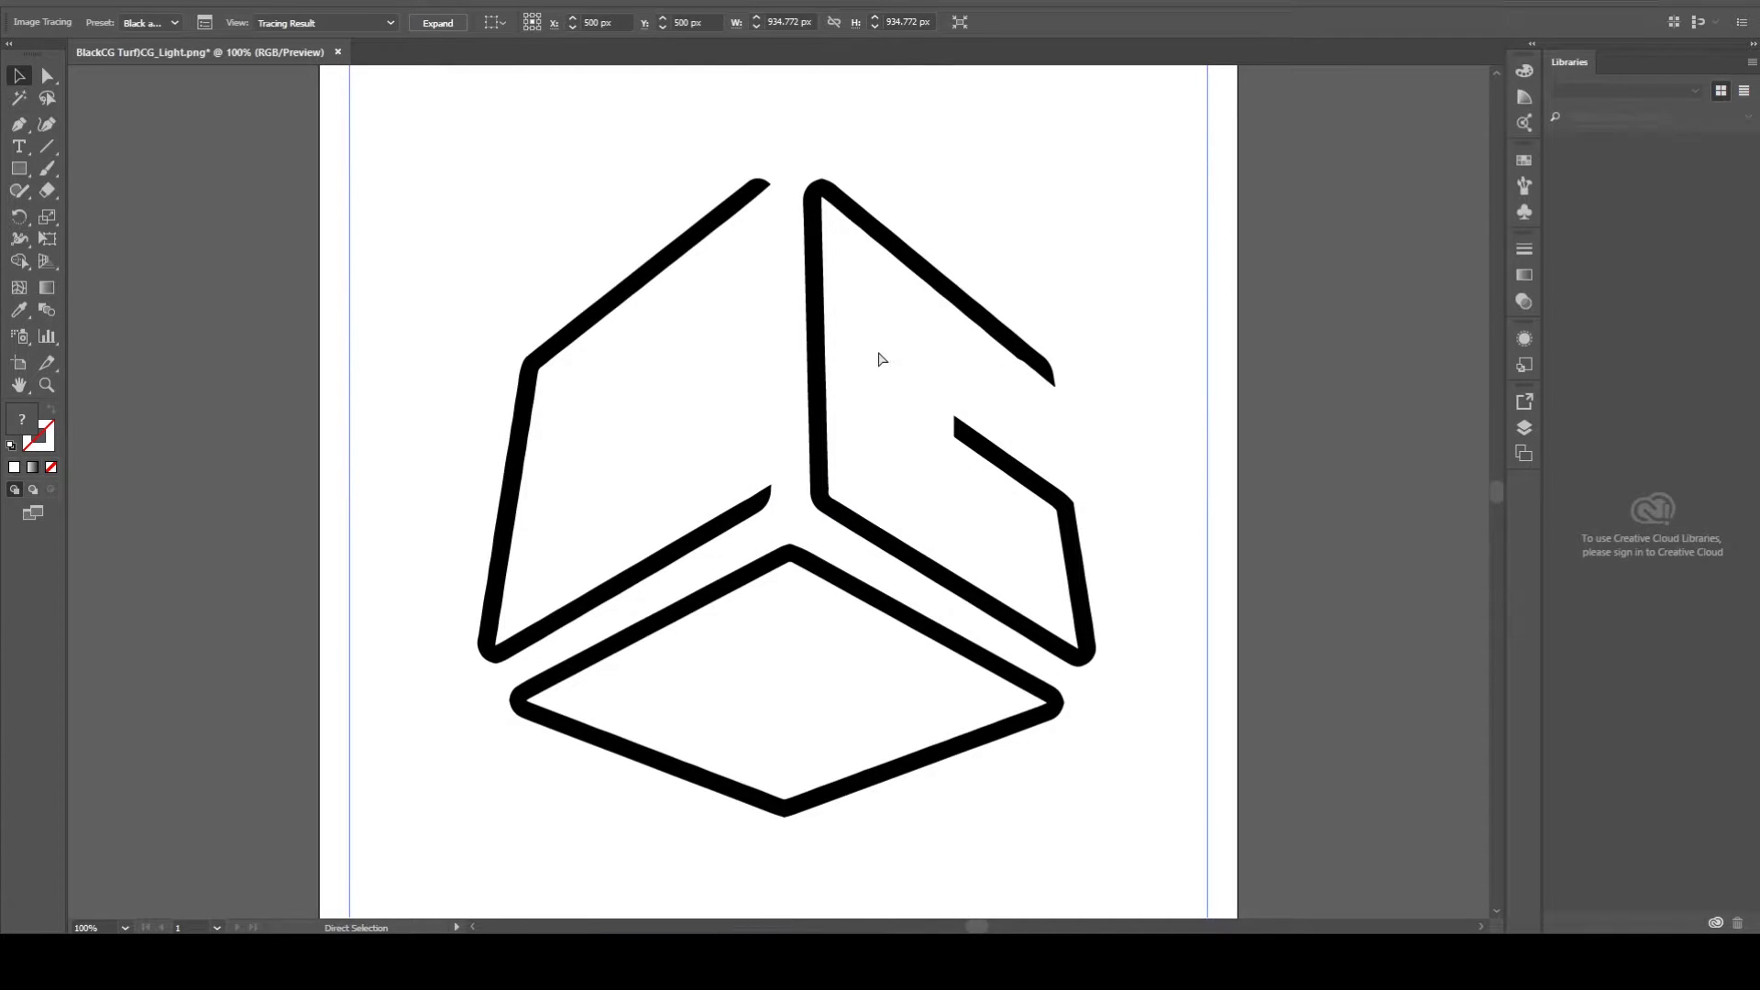
Inspect the edges of the traced logo up close at the same stroke end near the cube's centre
key("ctrl+equal")
key("ctrl+equal")
key("ctrl+equal")
key("ctrl+equal")
key("ctrl+equal")
key("ctrl+equal")
key("ctrl+equal")
key("ctrl+equal")
key("ctrl+equal")
left_click_drag(464, 479, 849, 318)
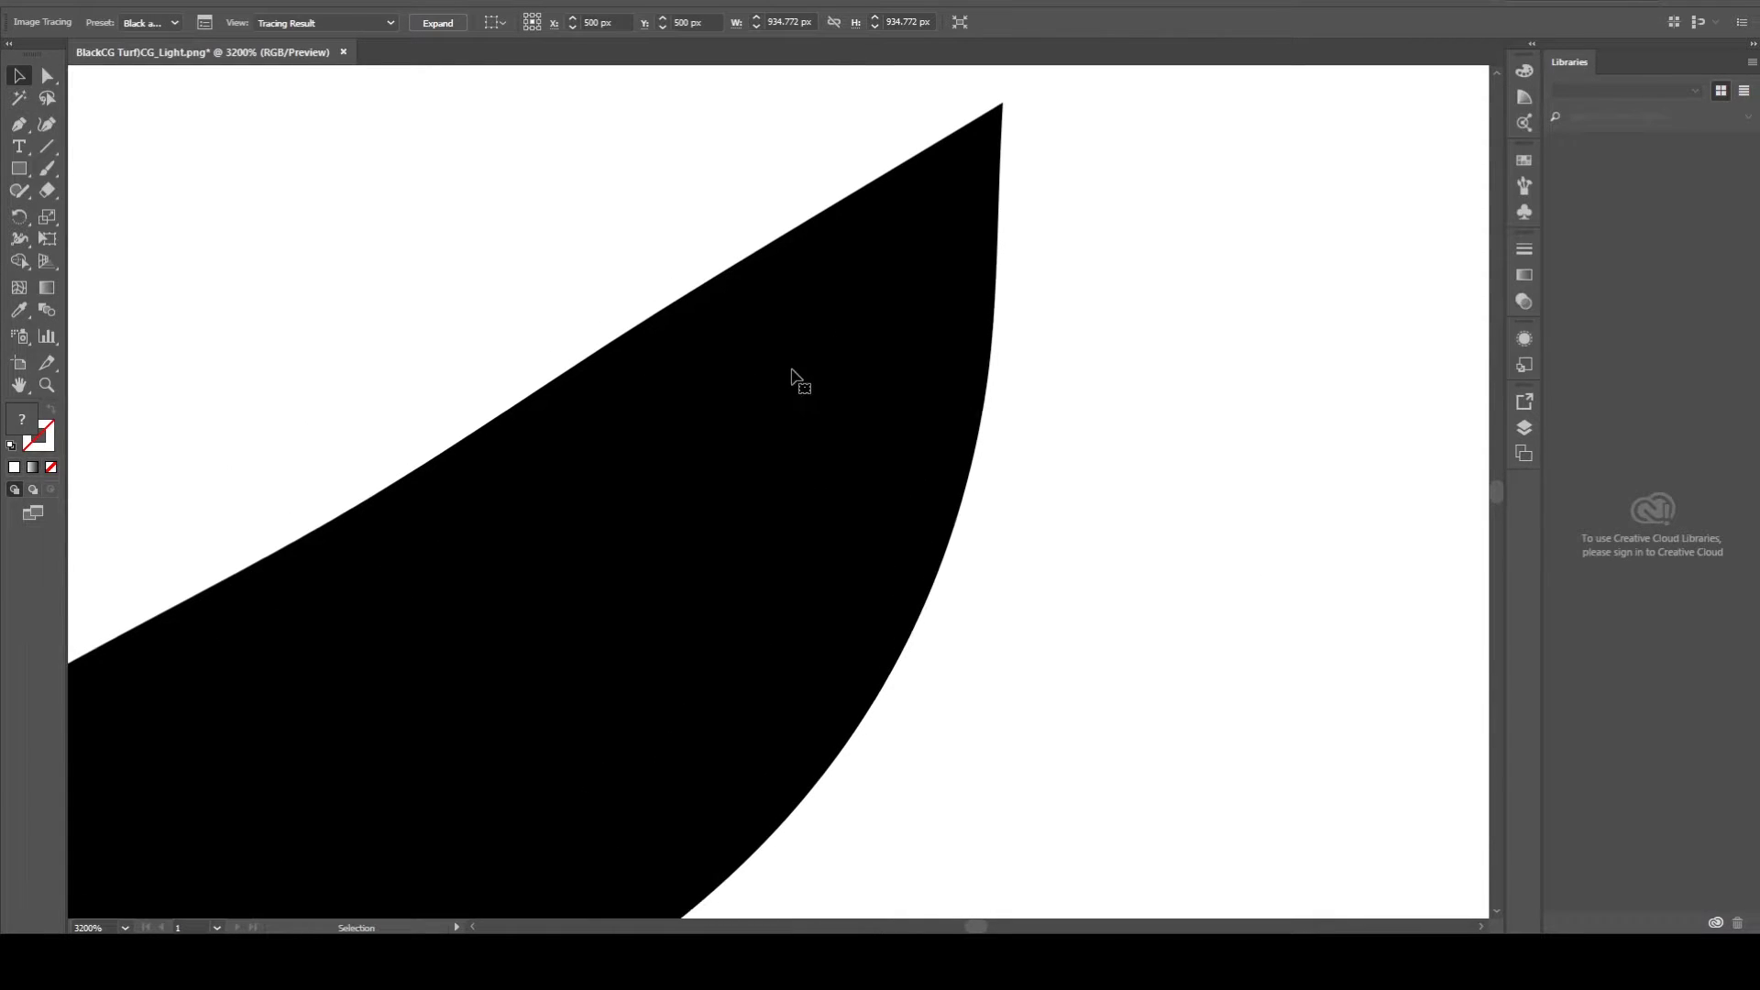
key("ctrl+minus")
key("ctrl+minus")
key("ctrl+minus")
key("ctrl+minus")
key("ctrl+minus")
key("ctrl+minus")
key("ctrl+minus")
key("ctrl+minus")
key("ctrl+minus")
key("ctrl+minus")
key("ctrl+minus")
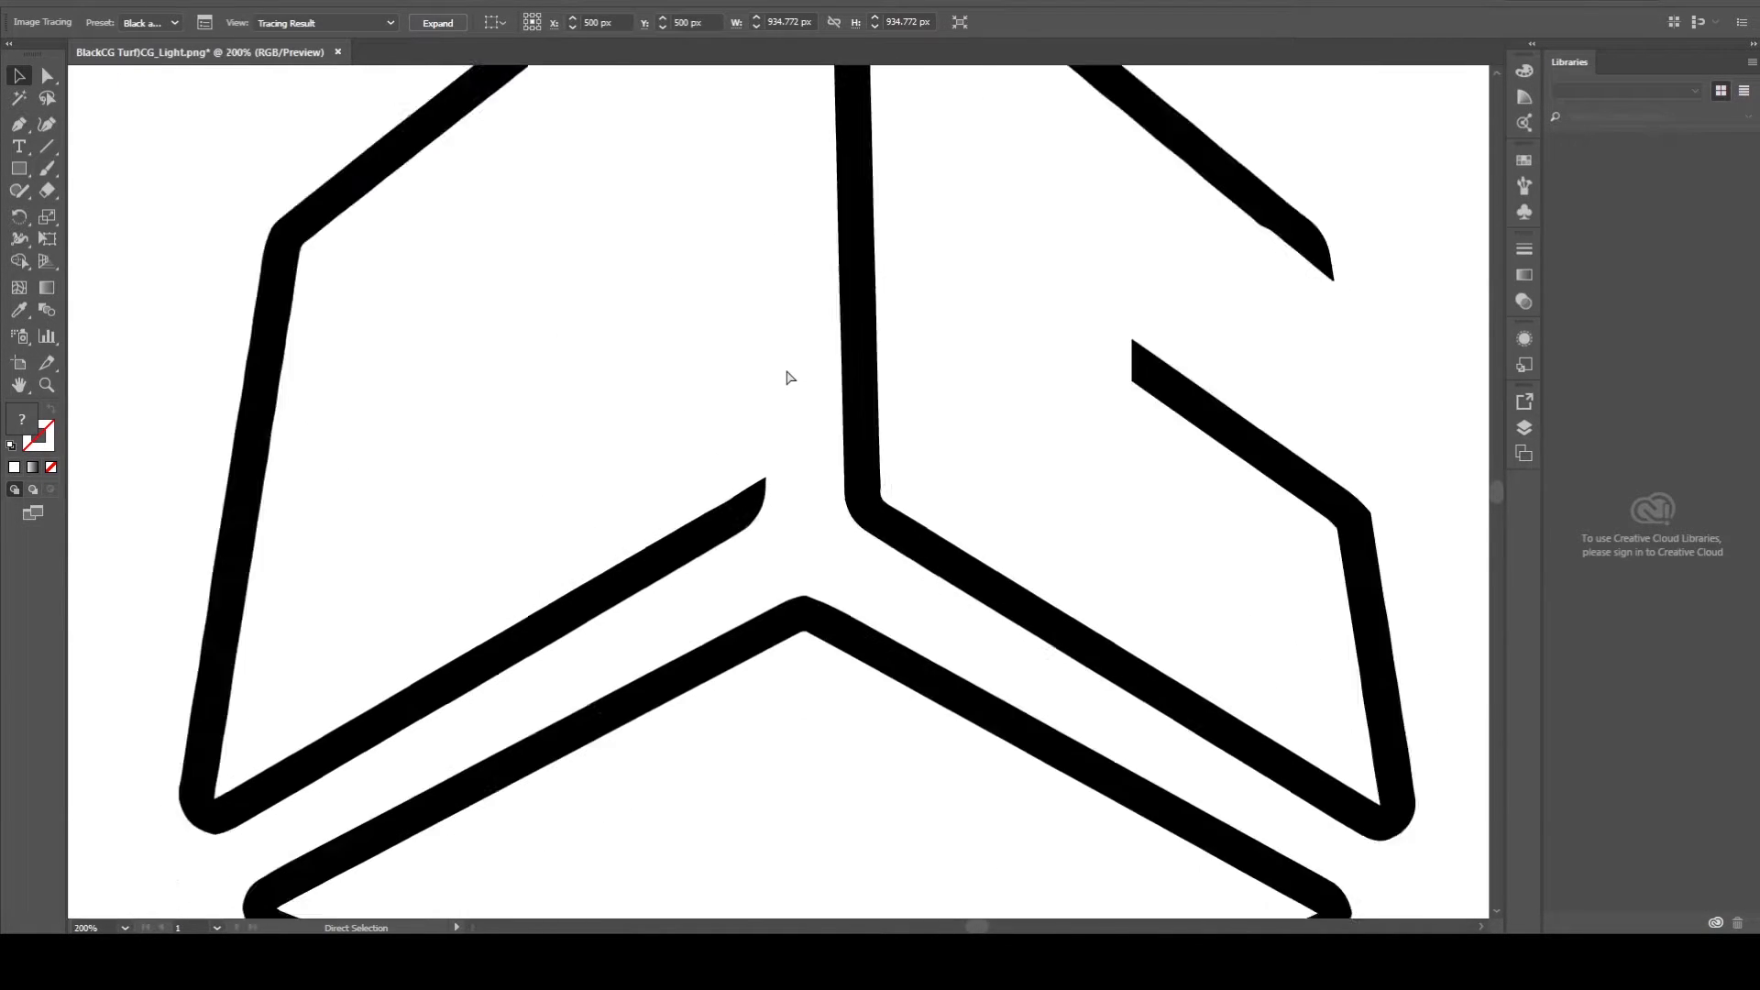
left_click(1091, 232)
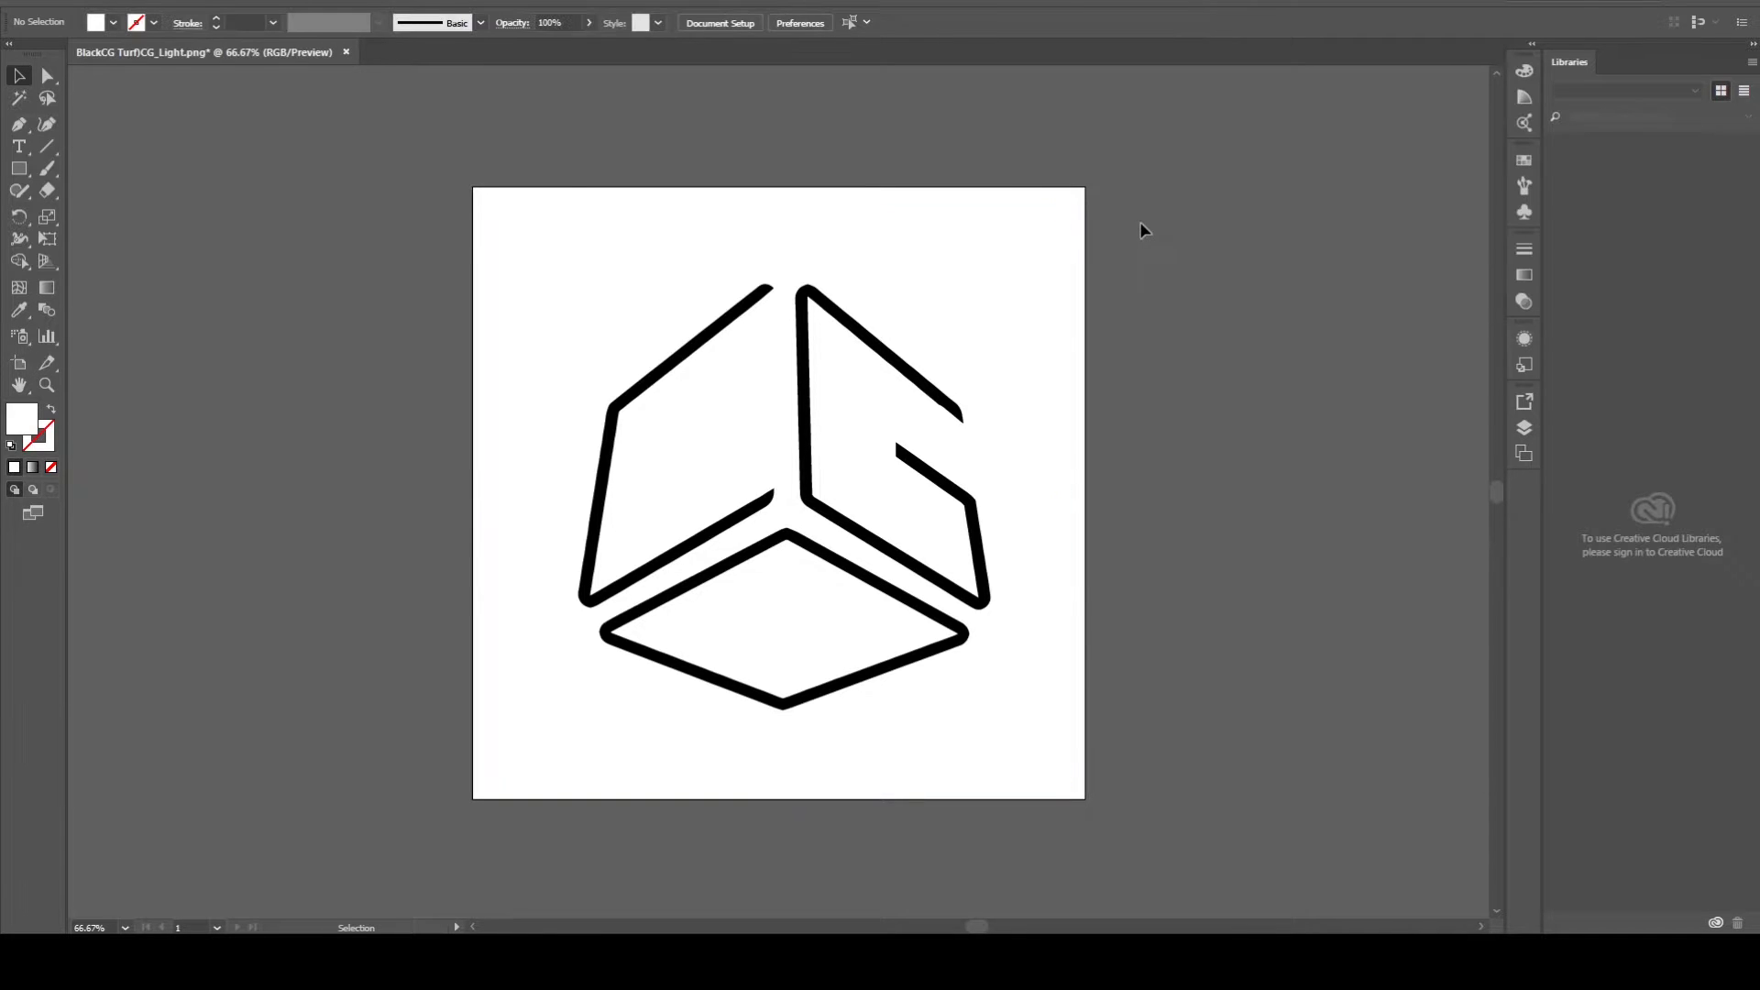
Expand the traced logo into editable paths and ungroup them
left_click(861, 335)
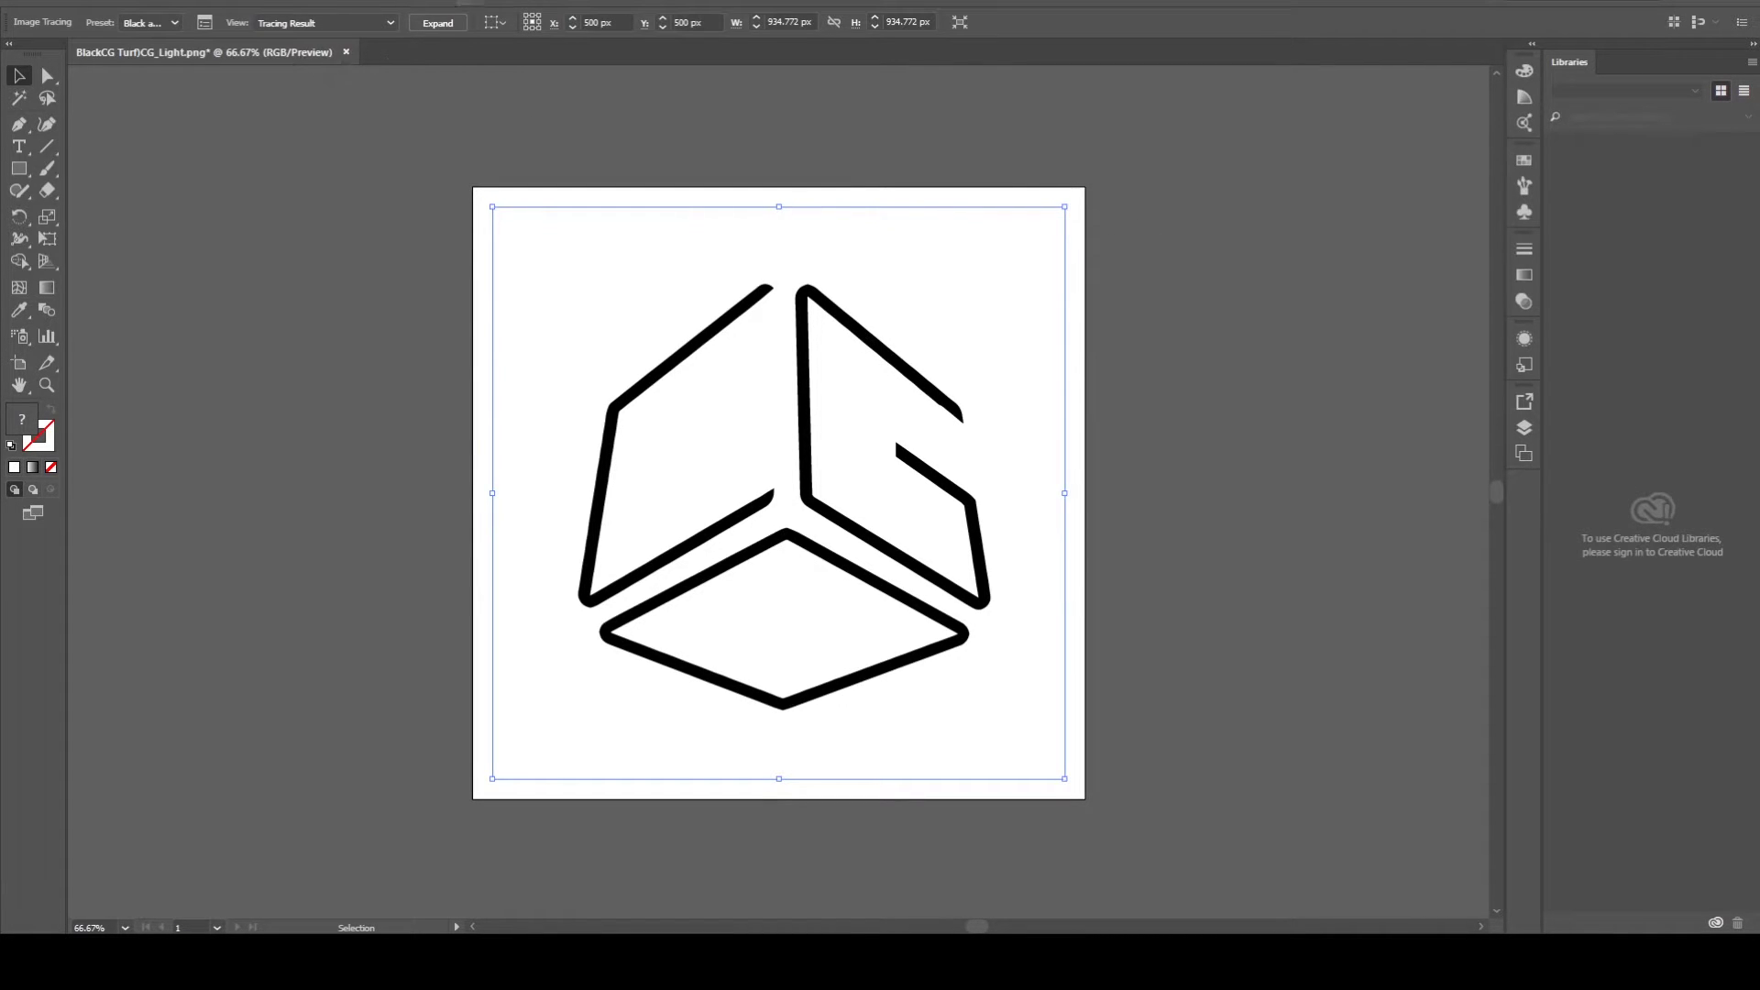
left_click(453, 26)
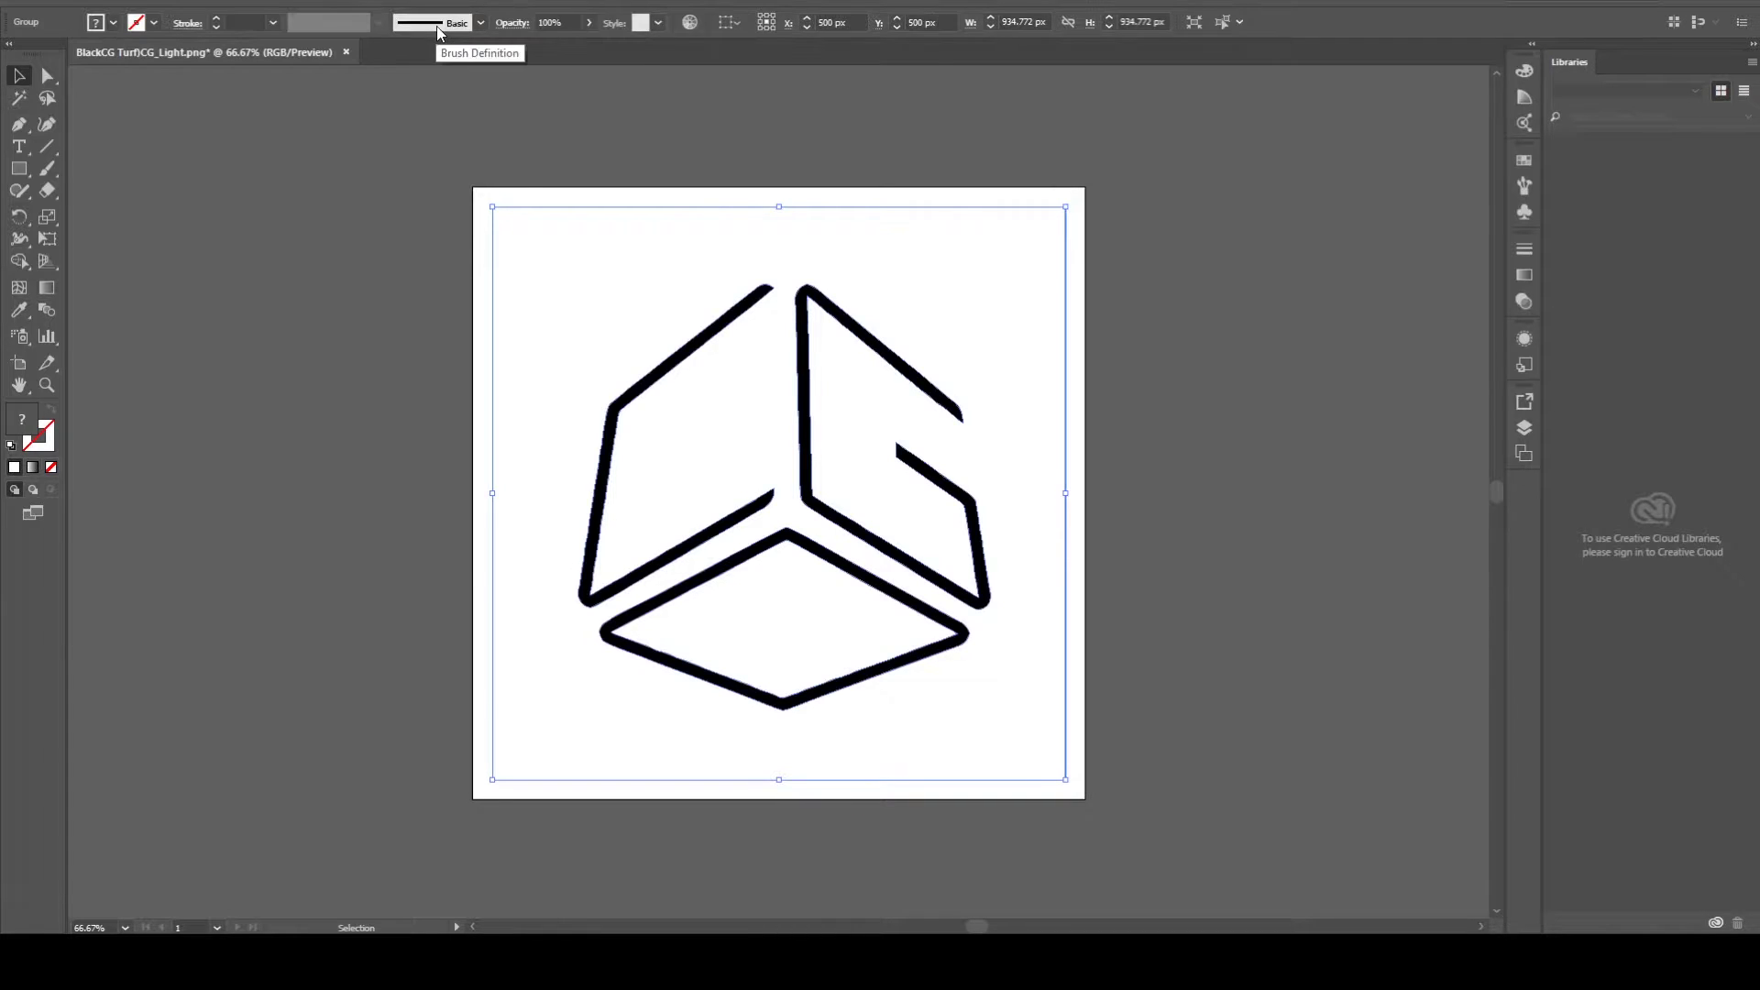
left_click(1273, 267)
left_click(1040, 314)
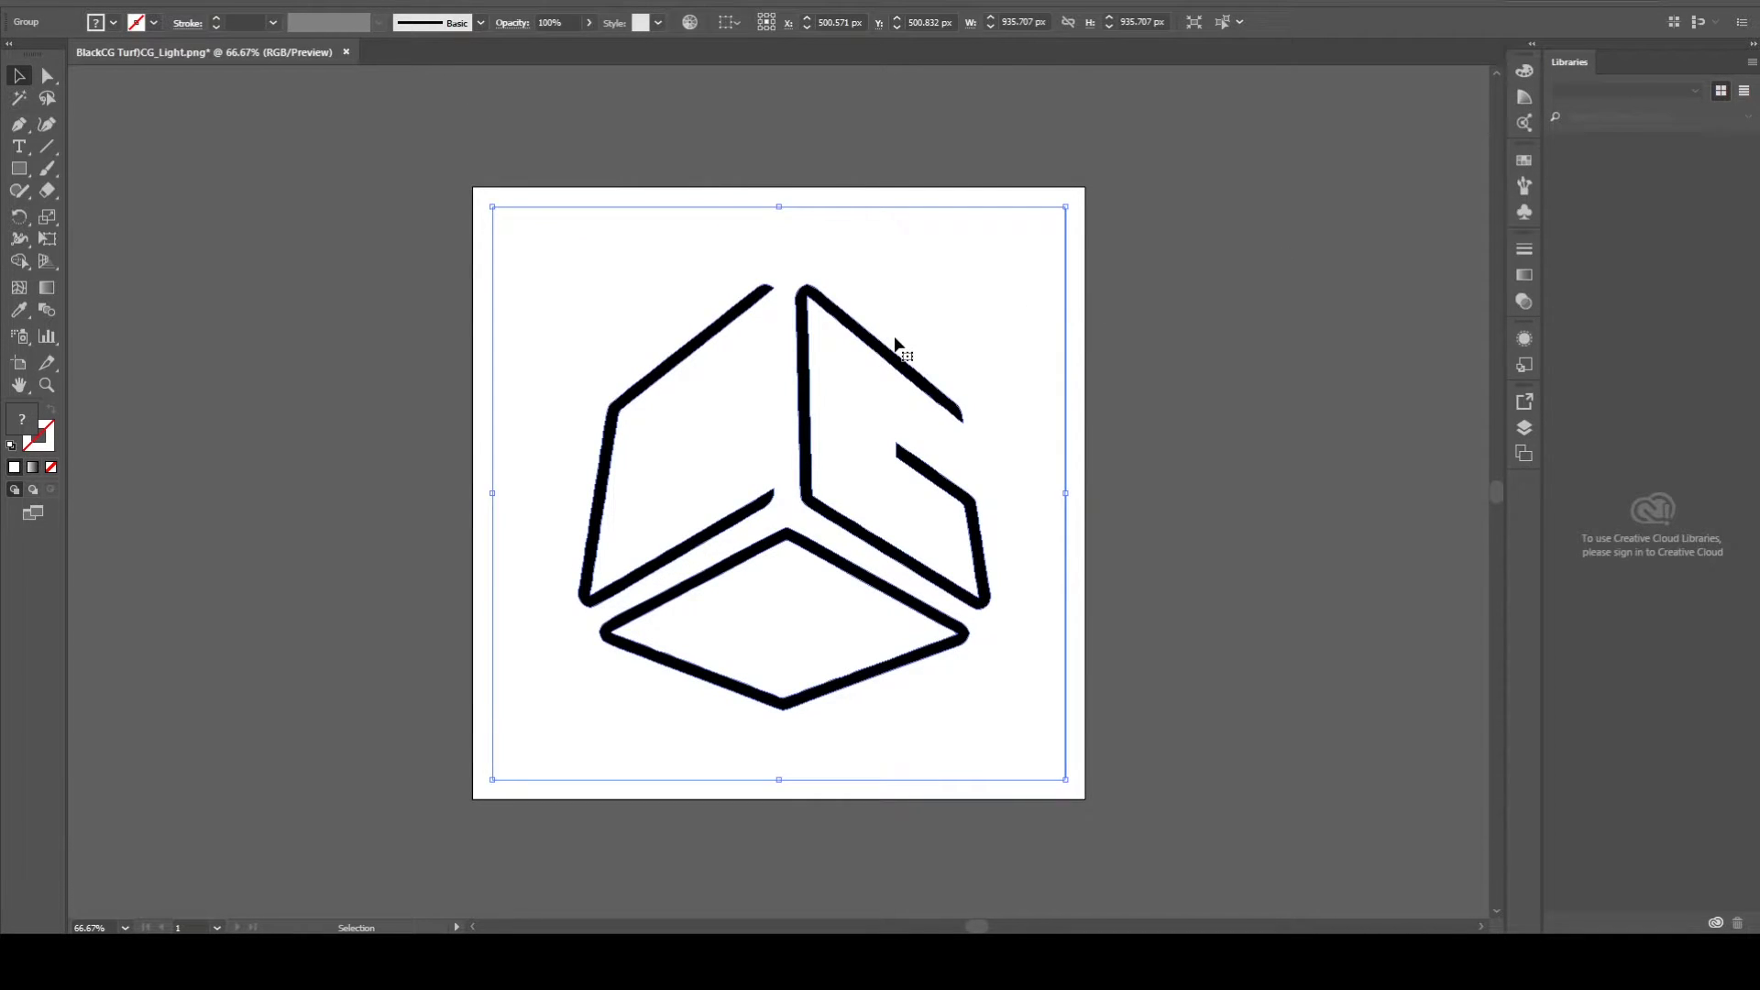
right_click(887, 312)
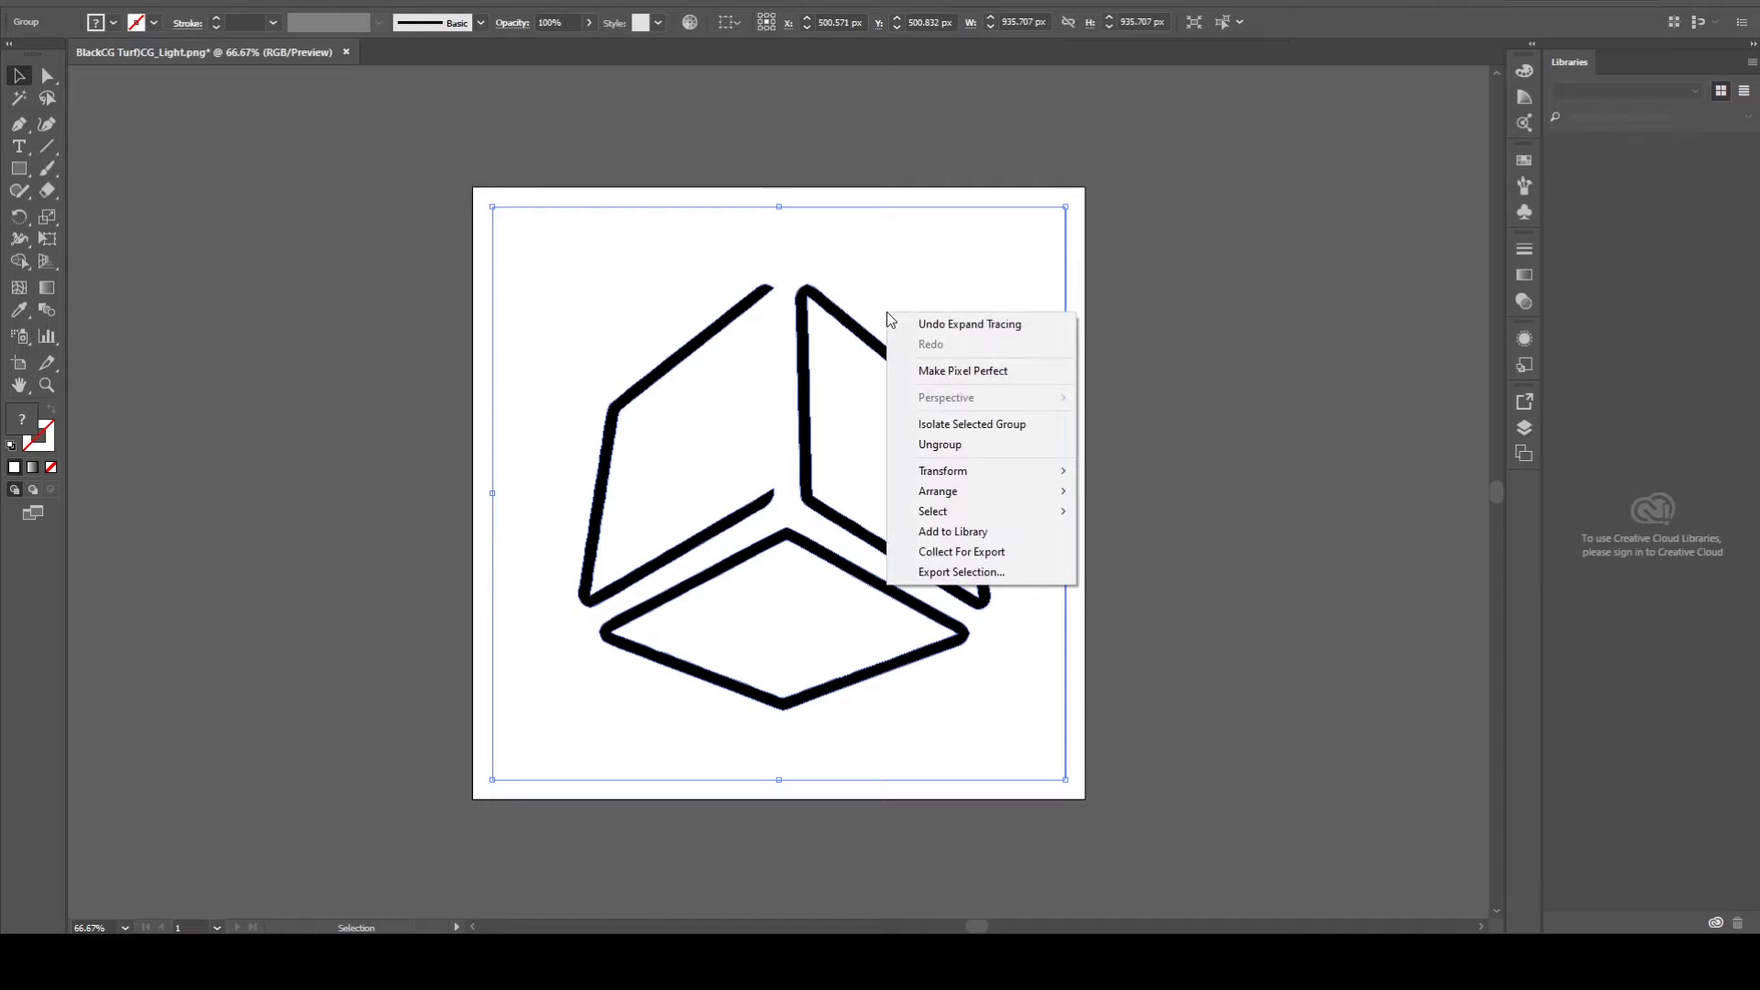
left_click(939, 445)
left_click(1361, 509)
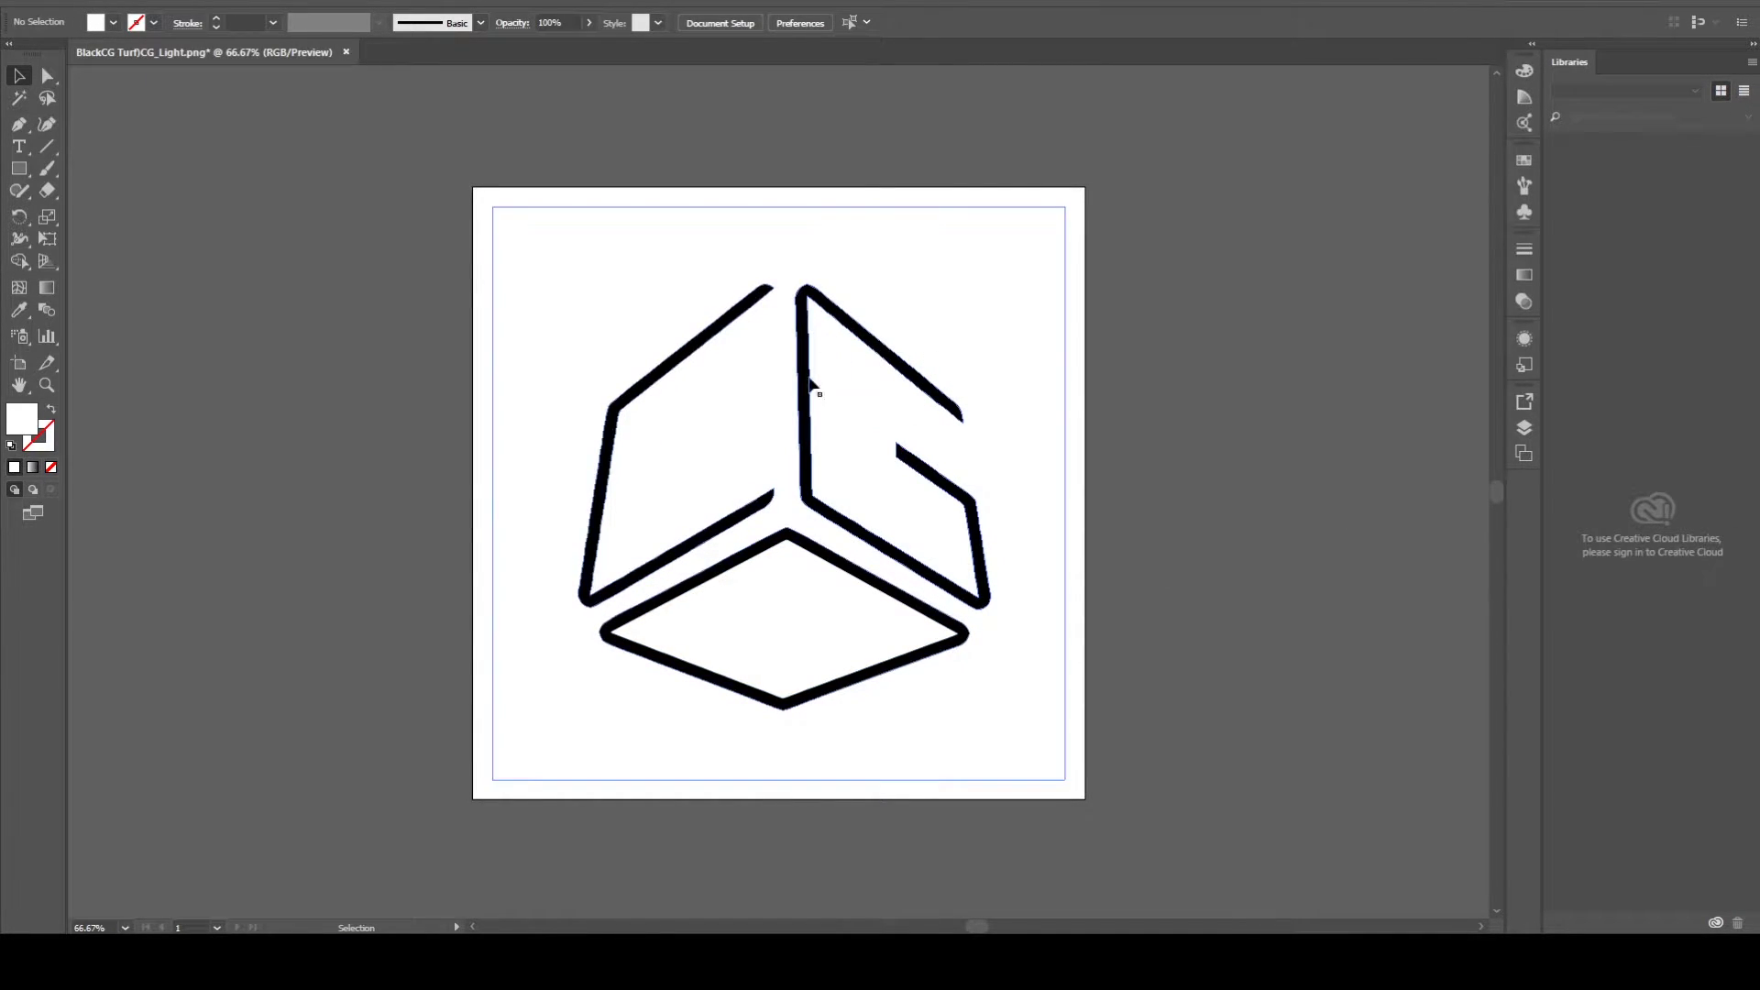
Delete the white background compound path and the white shape filling the inside of the lower diamond
left_click(854, 258)
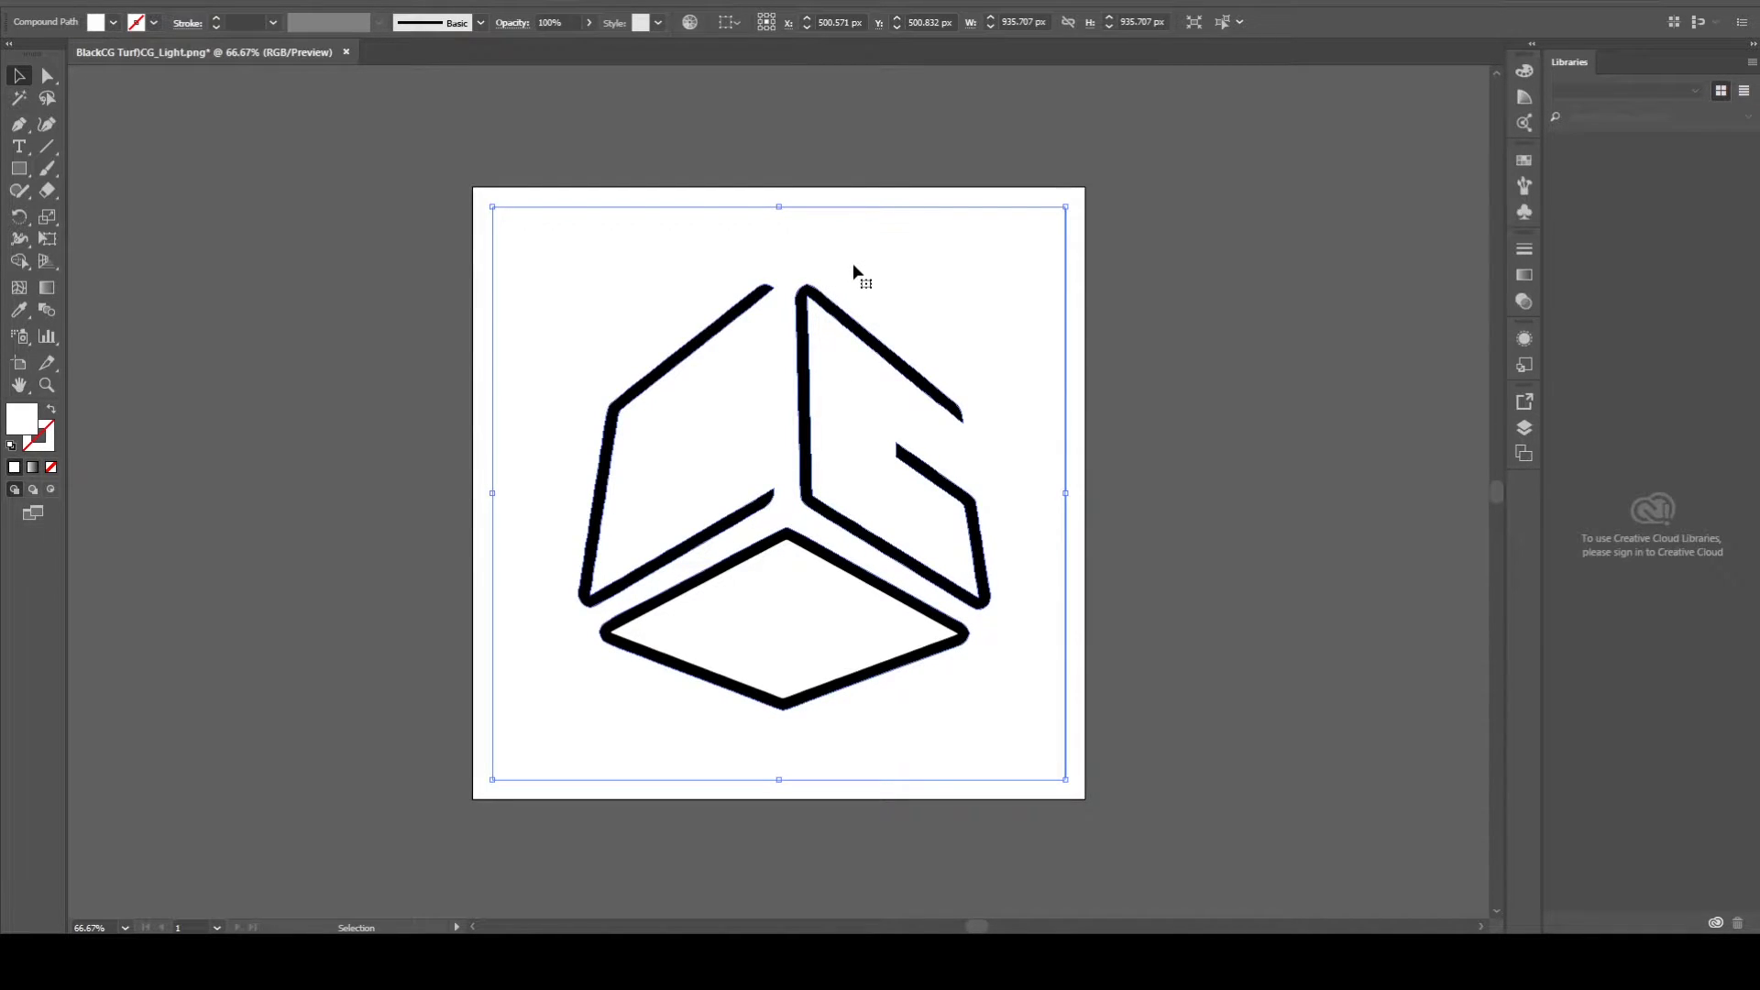
left_click_drag(961, 308, 745, 268)
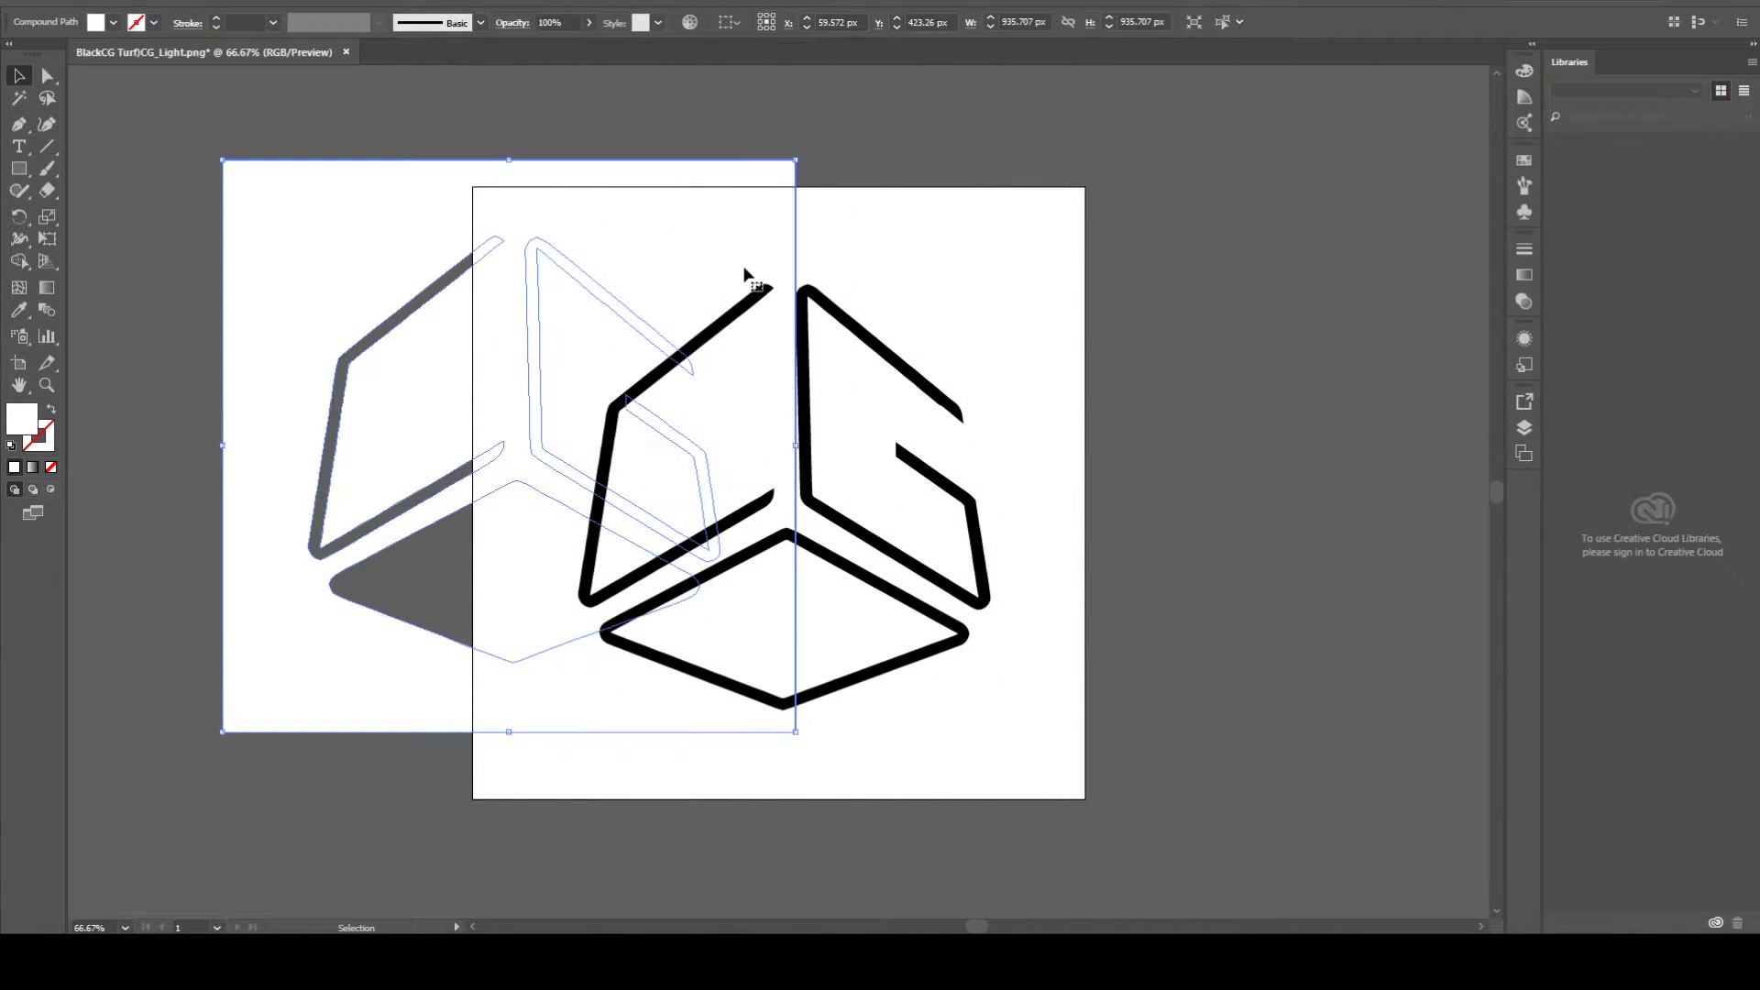
key("Delete")
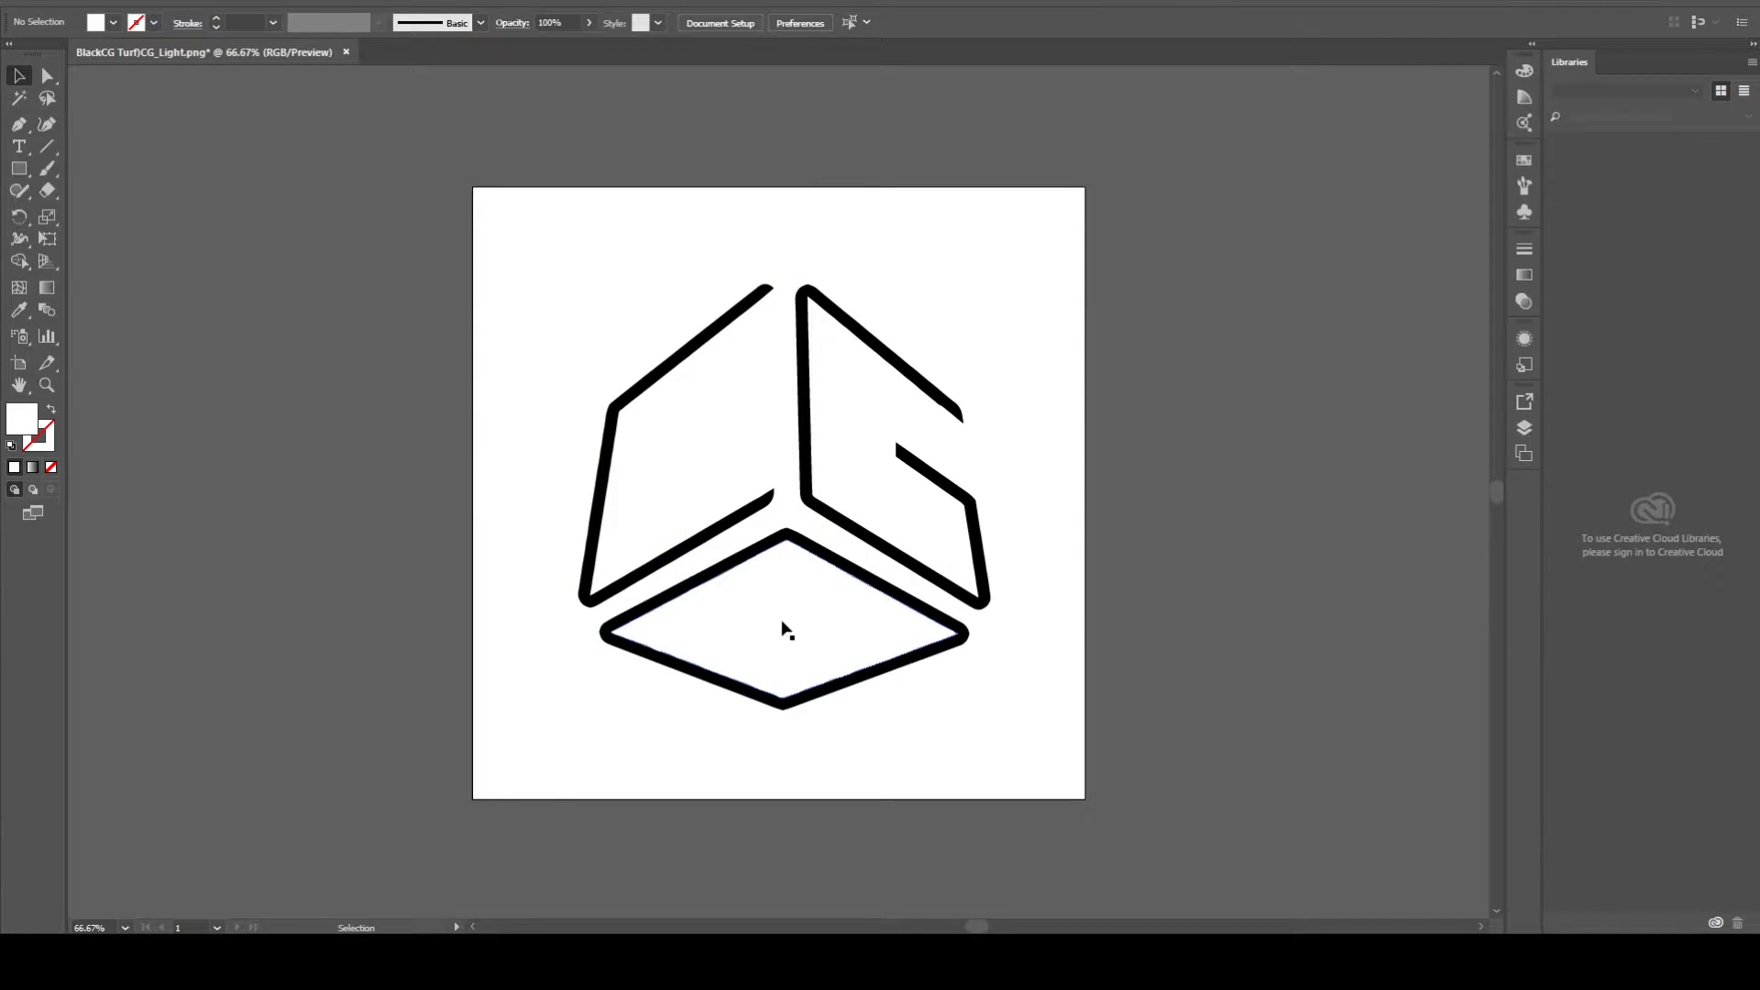
left_click(813, 621)
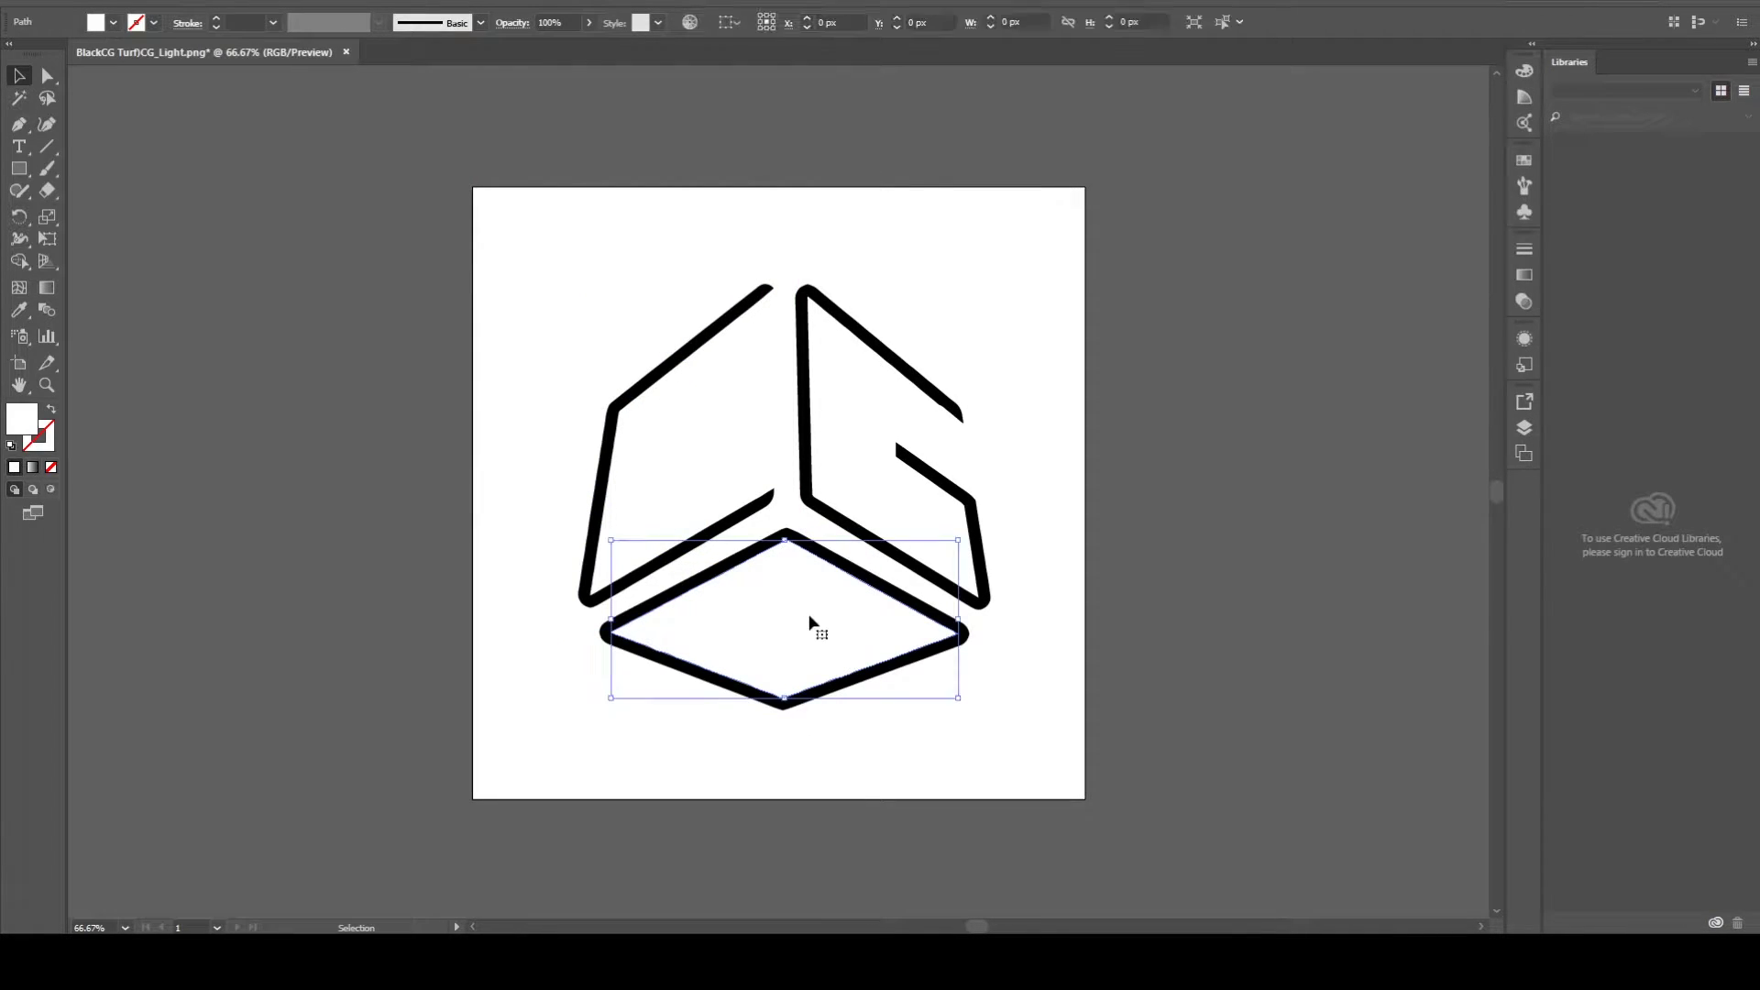
left_click_drag(816, 620, 647, 578)
key("Delete")
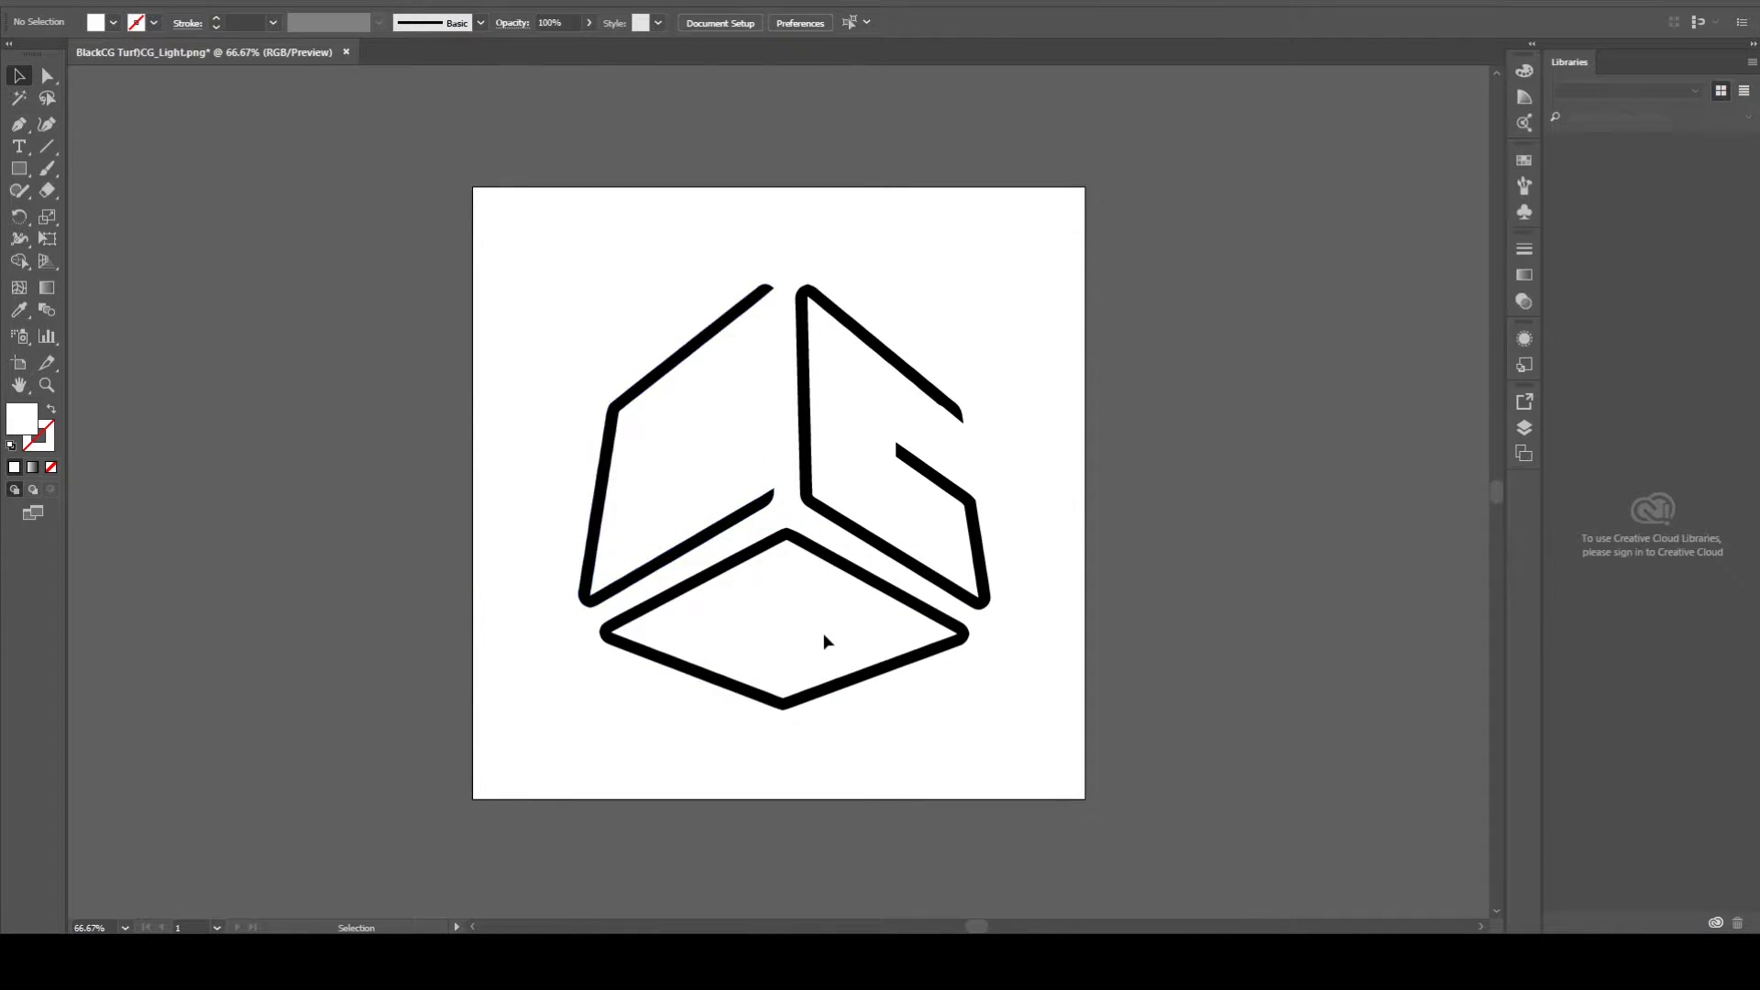
Check that the remaining black logo strokes are separate paths by selecting them individually, leaving nothing selected
left_click(849, 563)
left_click(830, 514)
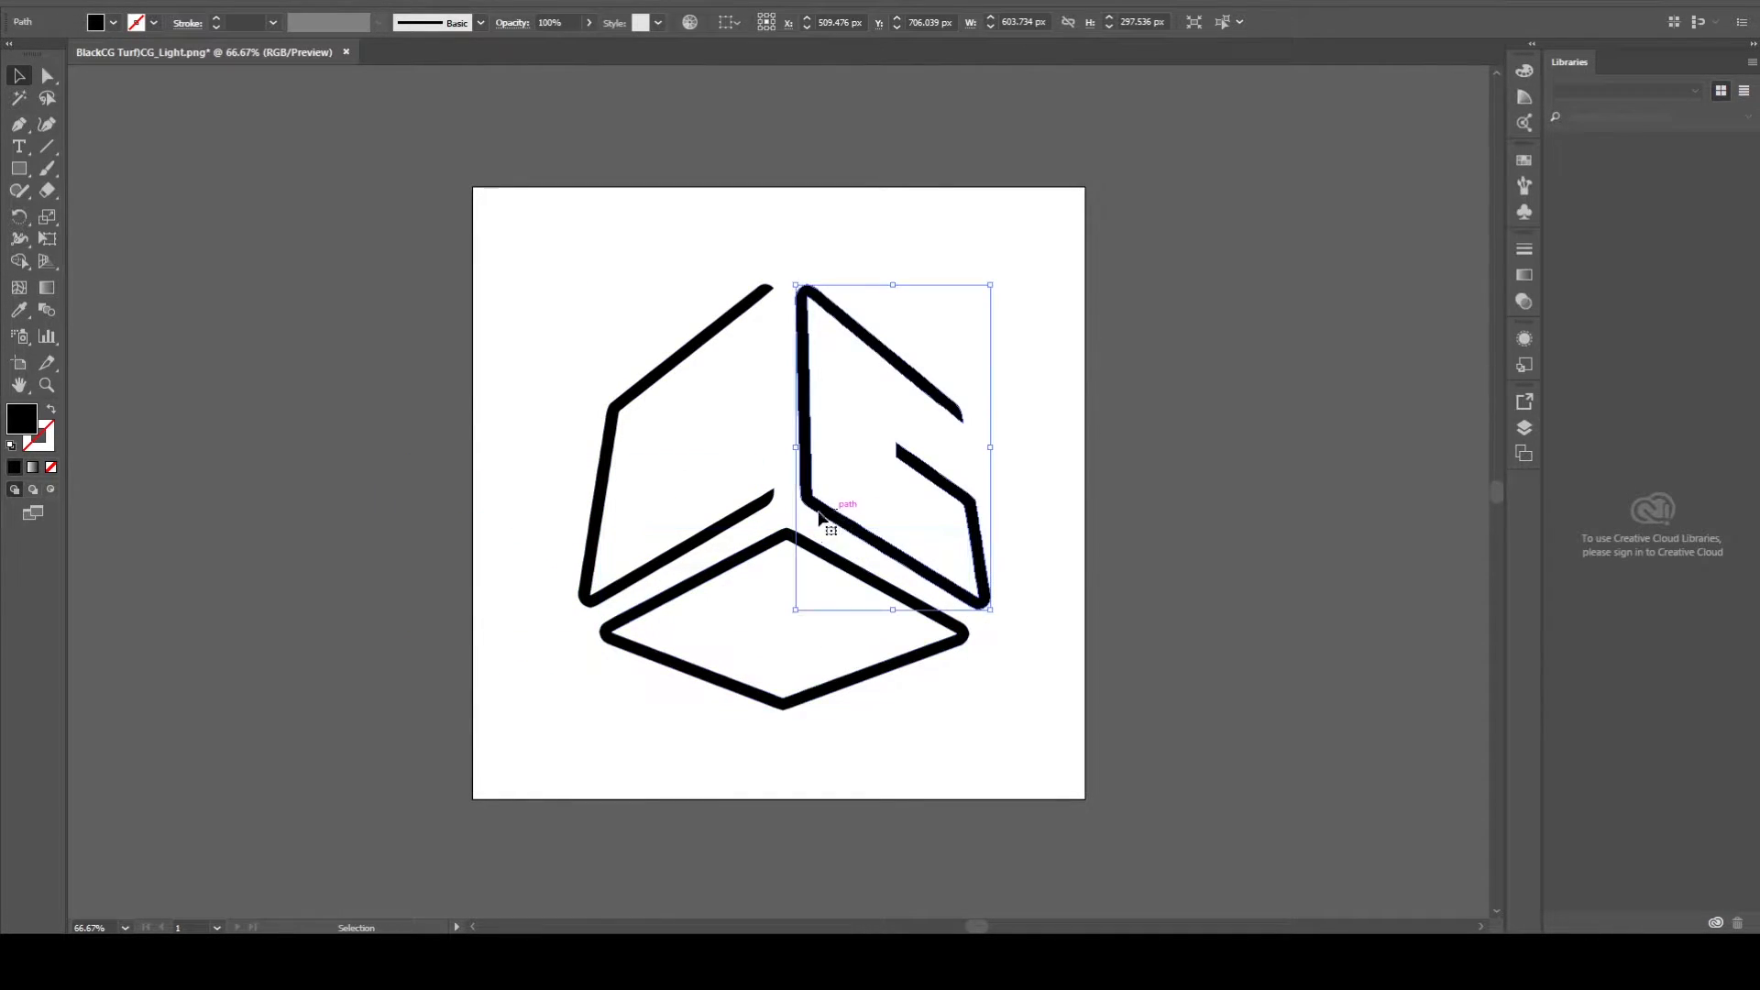
left_click(761, 520)
left_click(1365, 317)
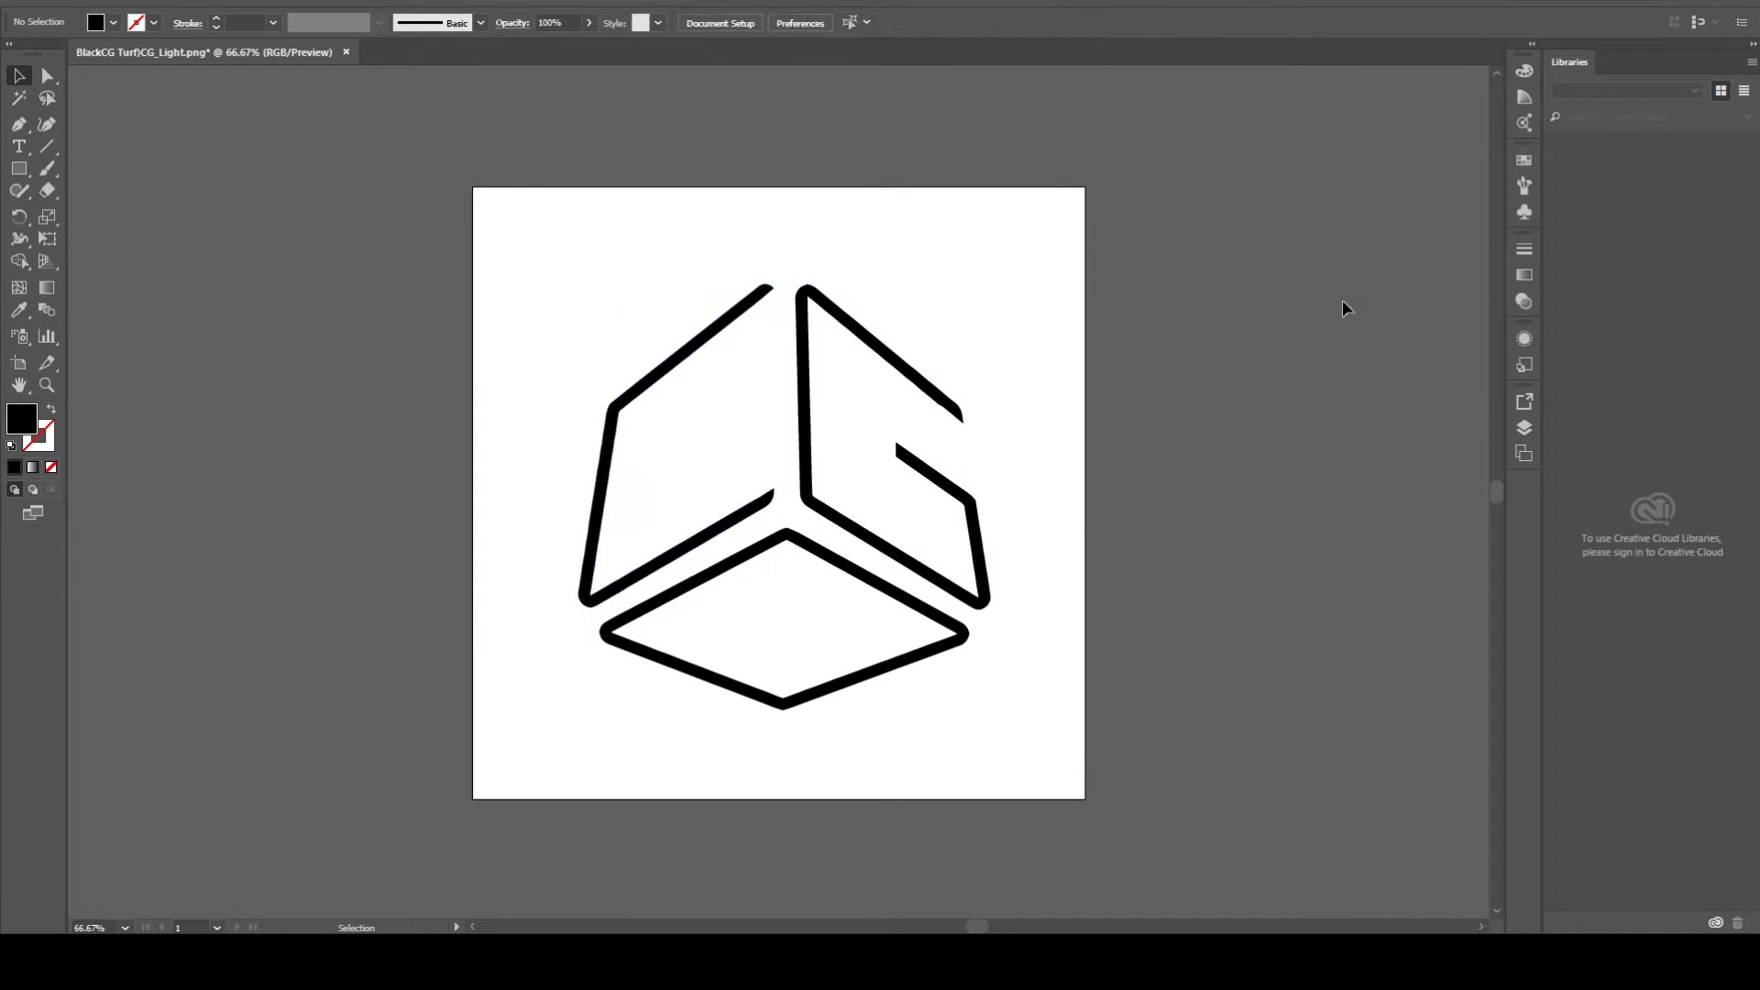
Save the document as Adobe Illustrator file BlackCG Turf)CG_Light.ai in the cgturf Logo minimal folder, replacing the existing file
left_click(55, 4)
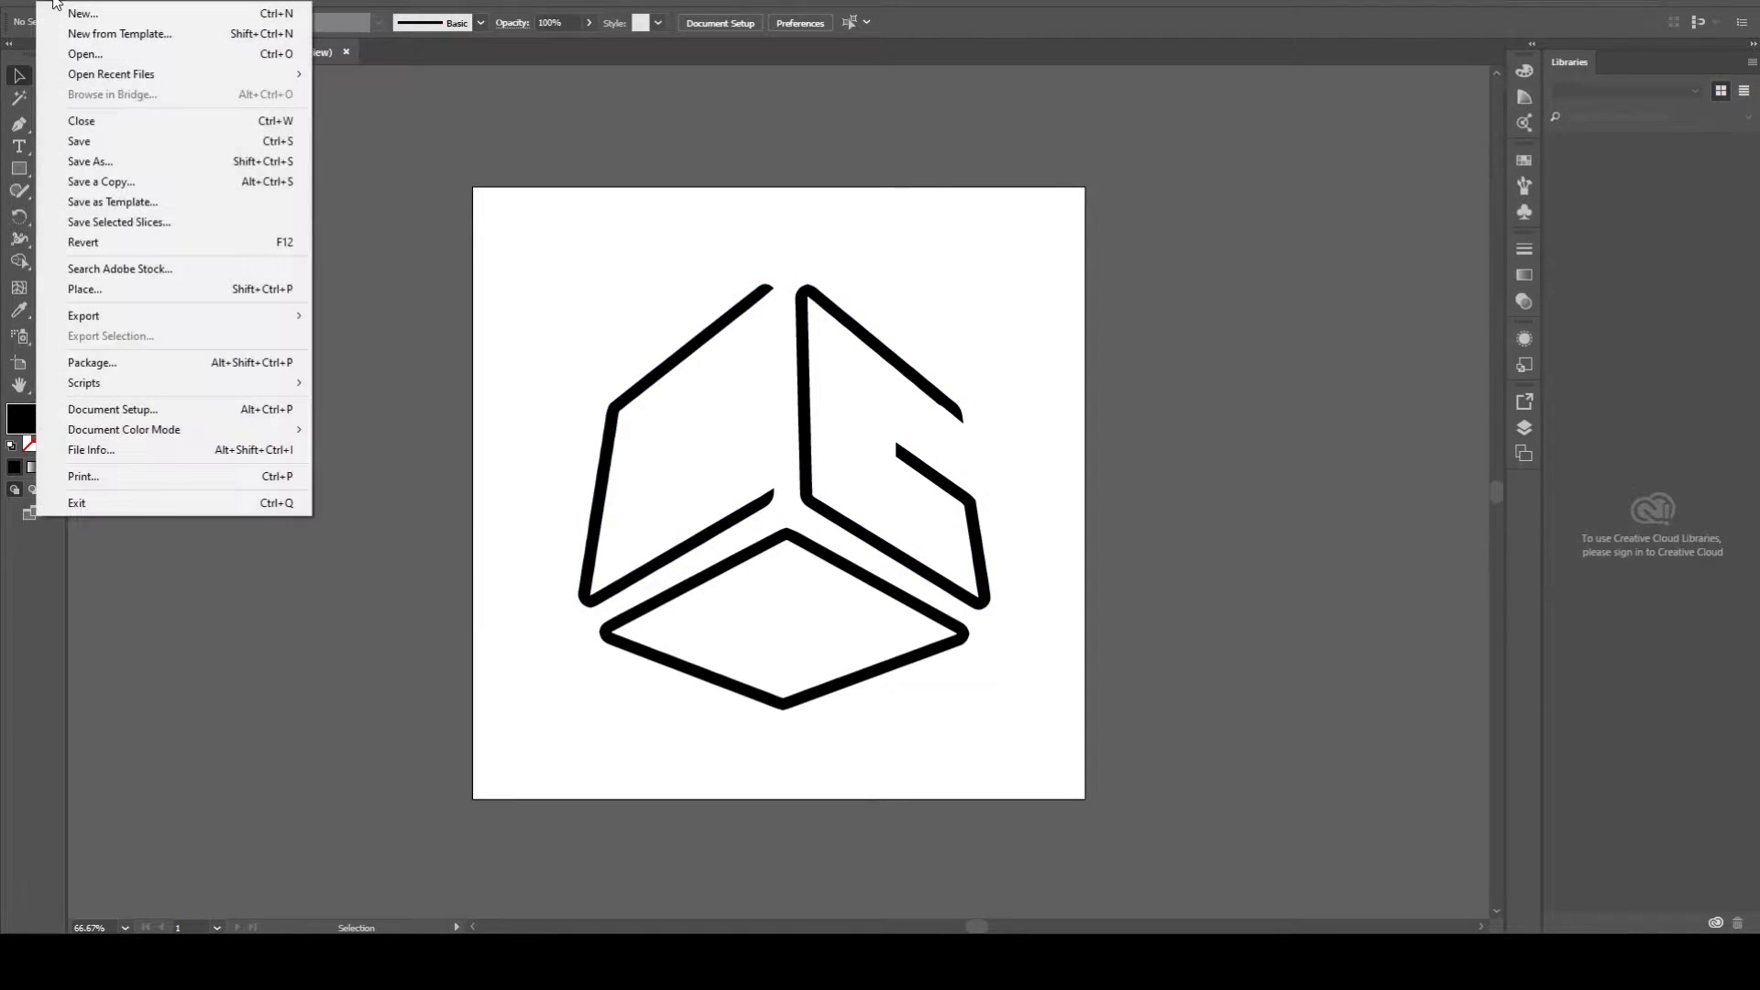
left_click(97, 165)
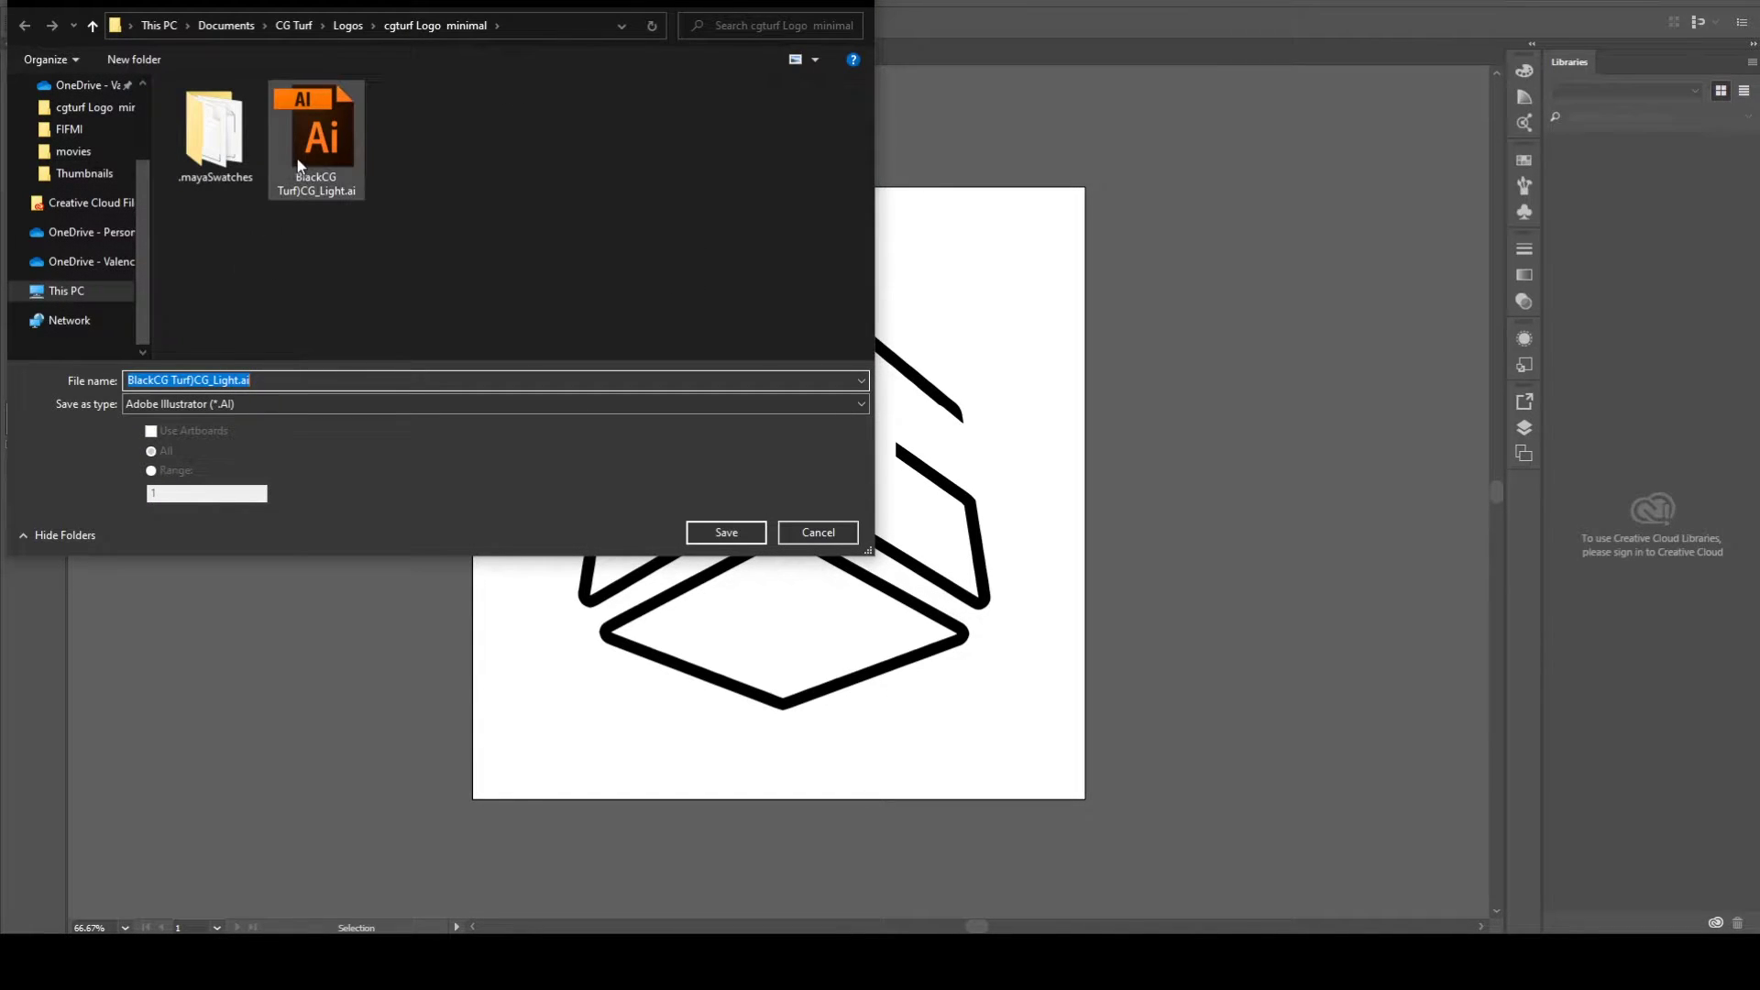
left_click(283, 192)
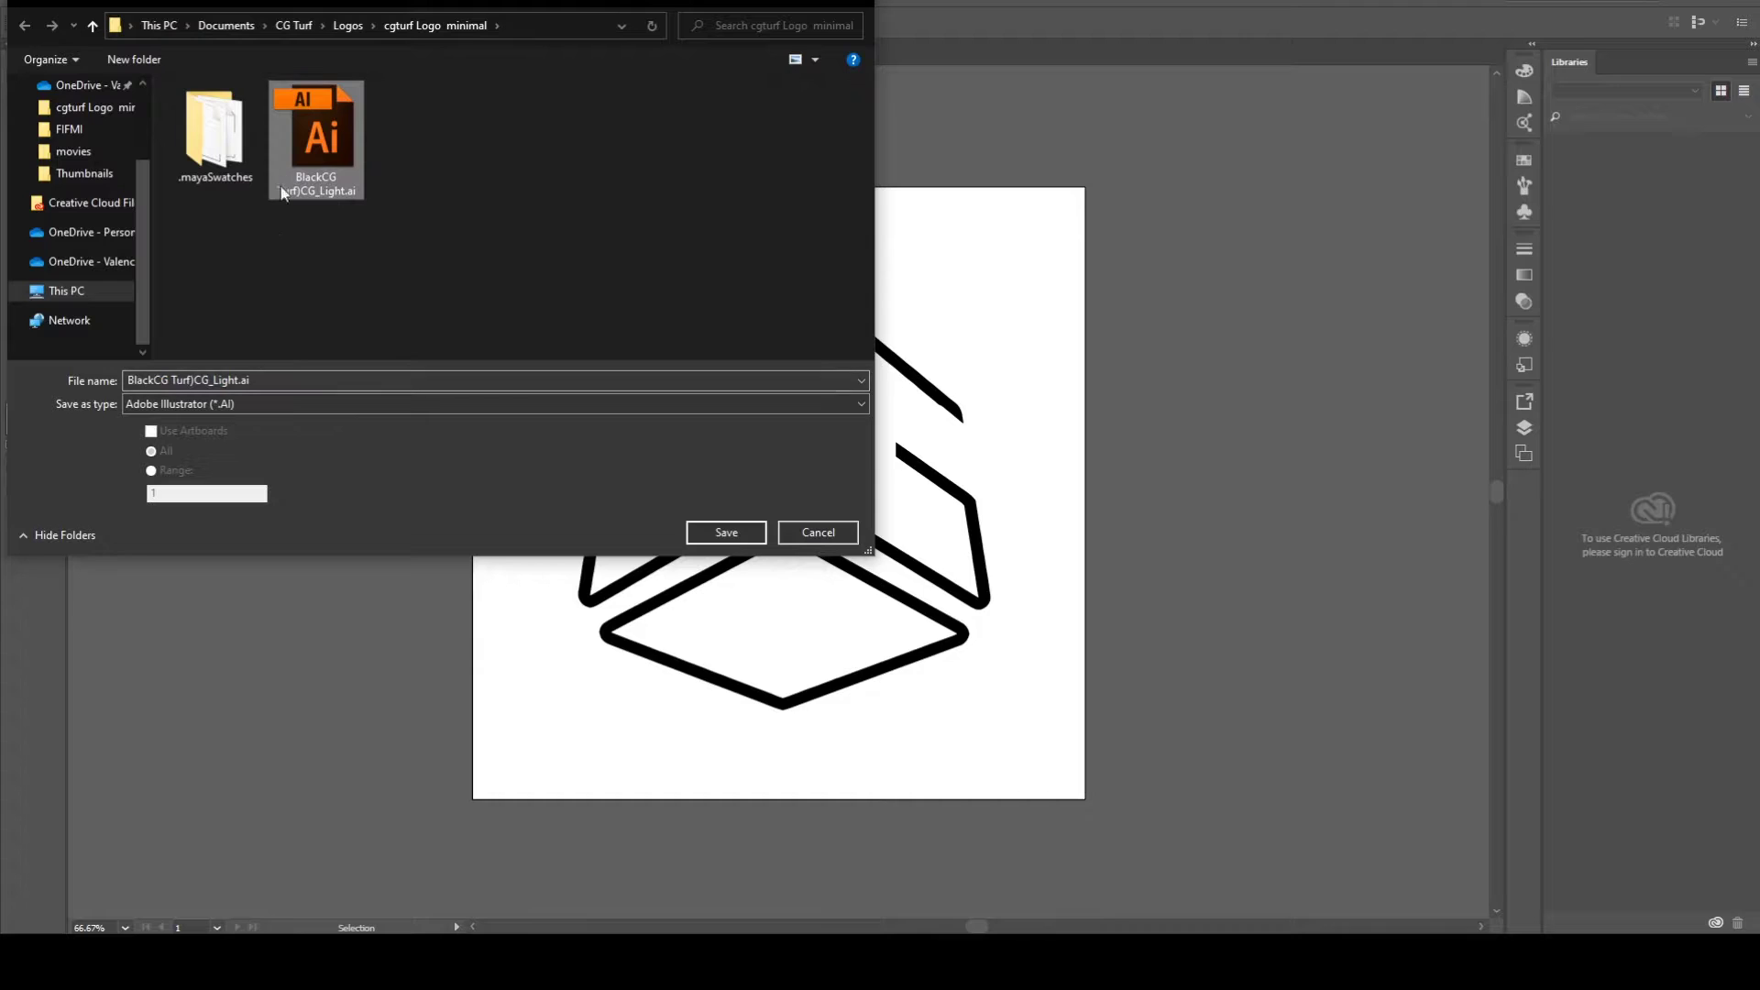
left_click(724, 533)
left_click(926, 534)
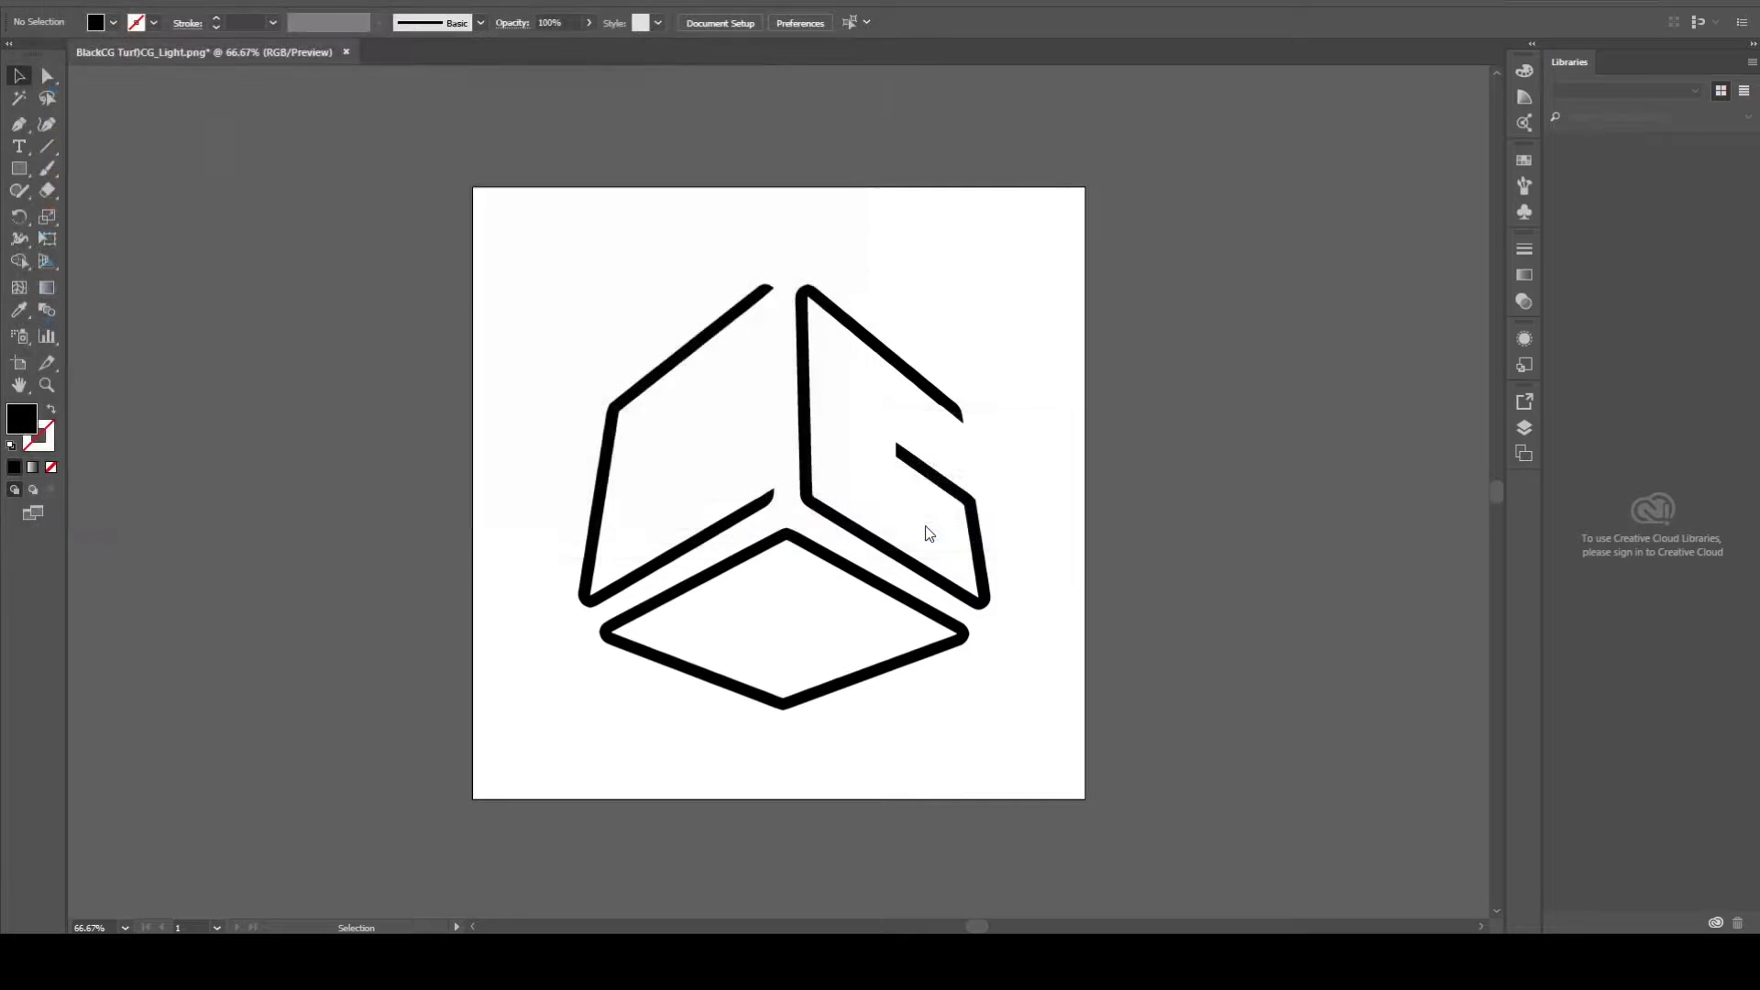
Set the save version to the legacy Illustrator 3 format and finish saving the file
left_click_drag(203, 0, 474, 121)
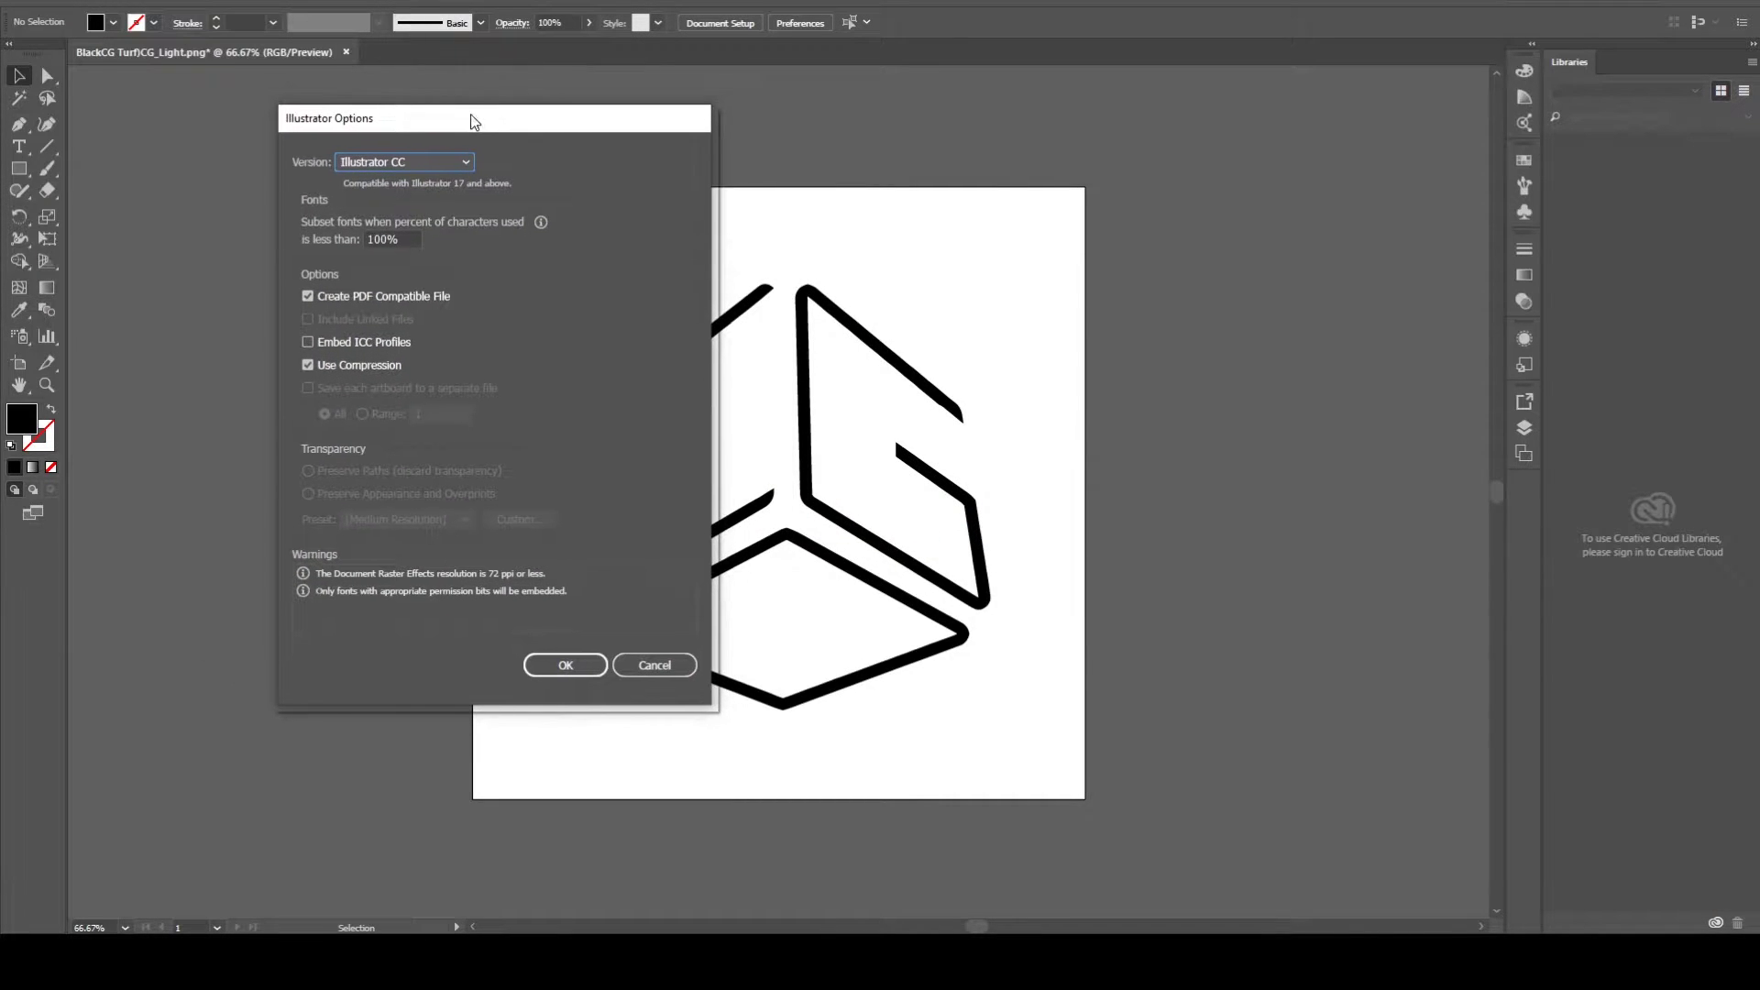
left_click(436, 163)
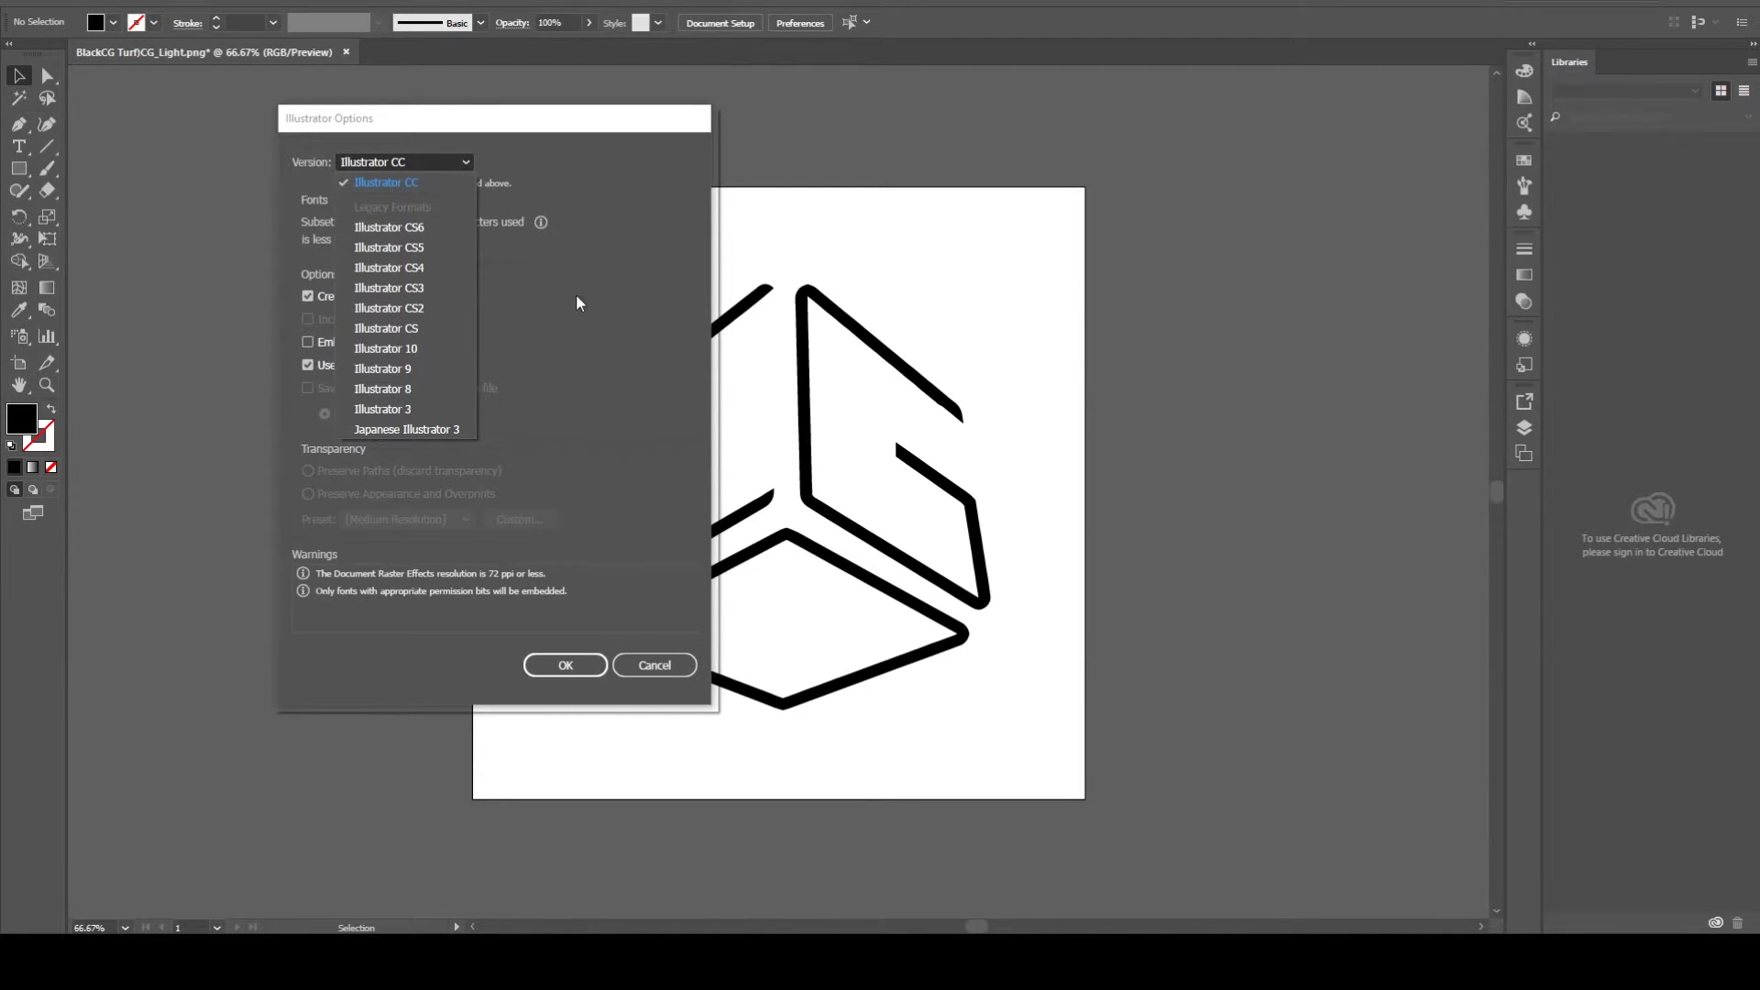
left_click(641, 315)
left_click(403, 162)
left_click(409, 412)
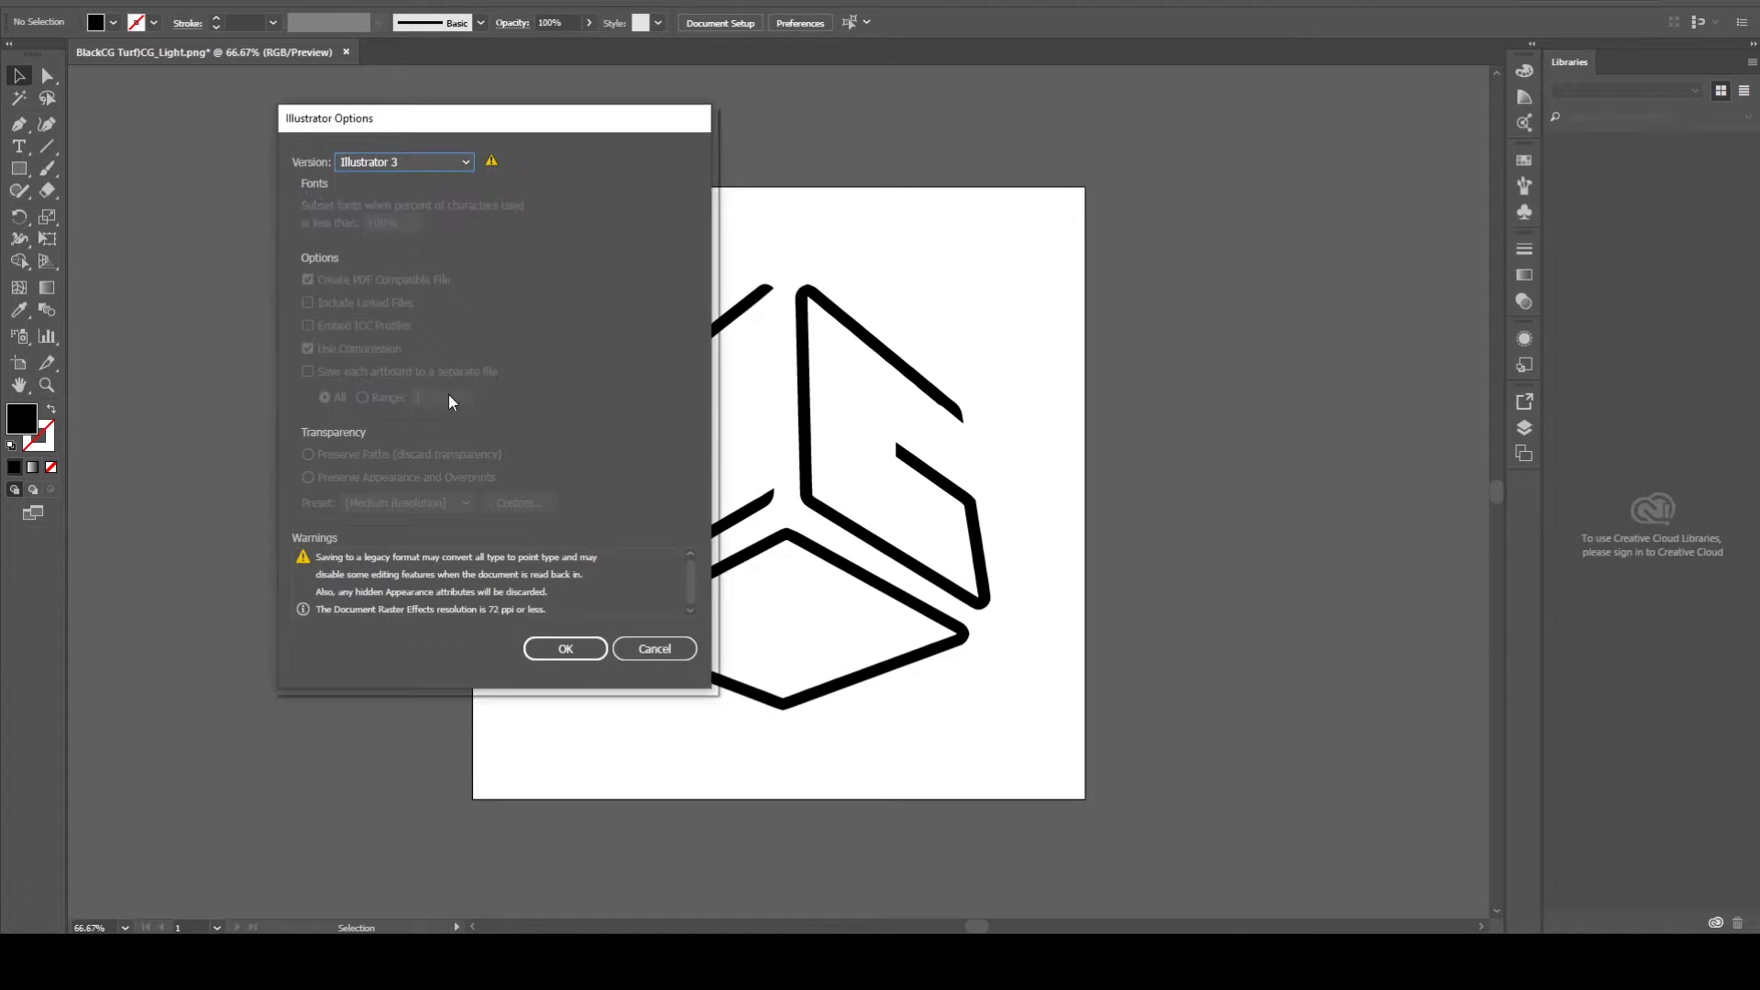
left_click(566, 650)
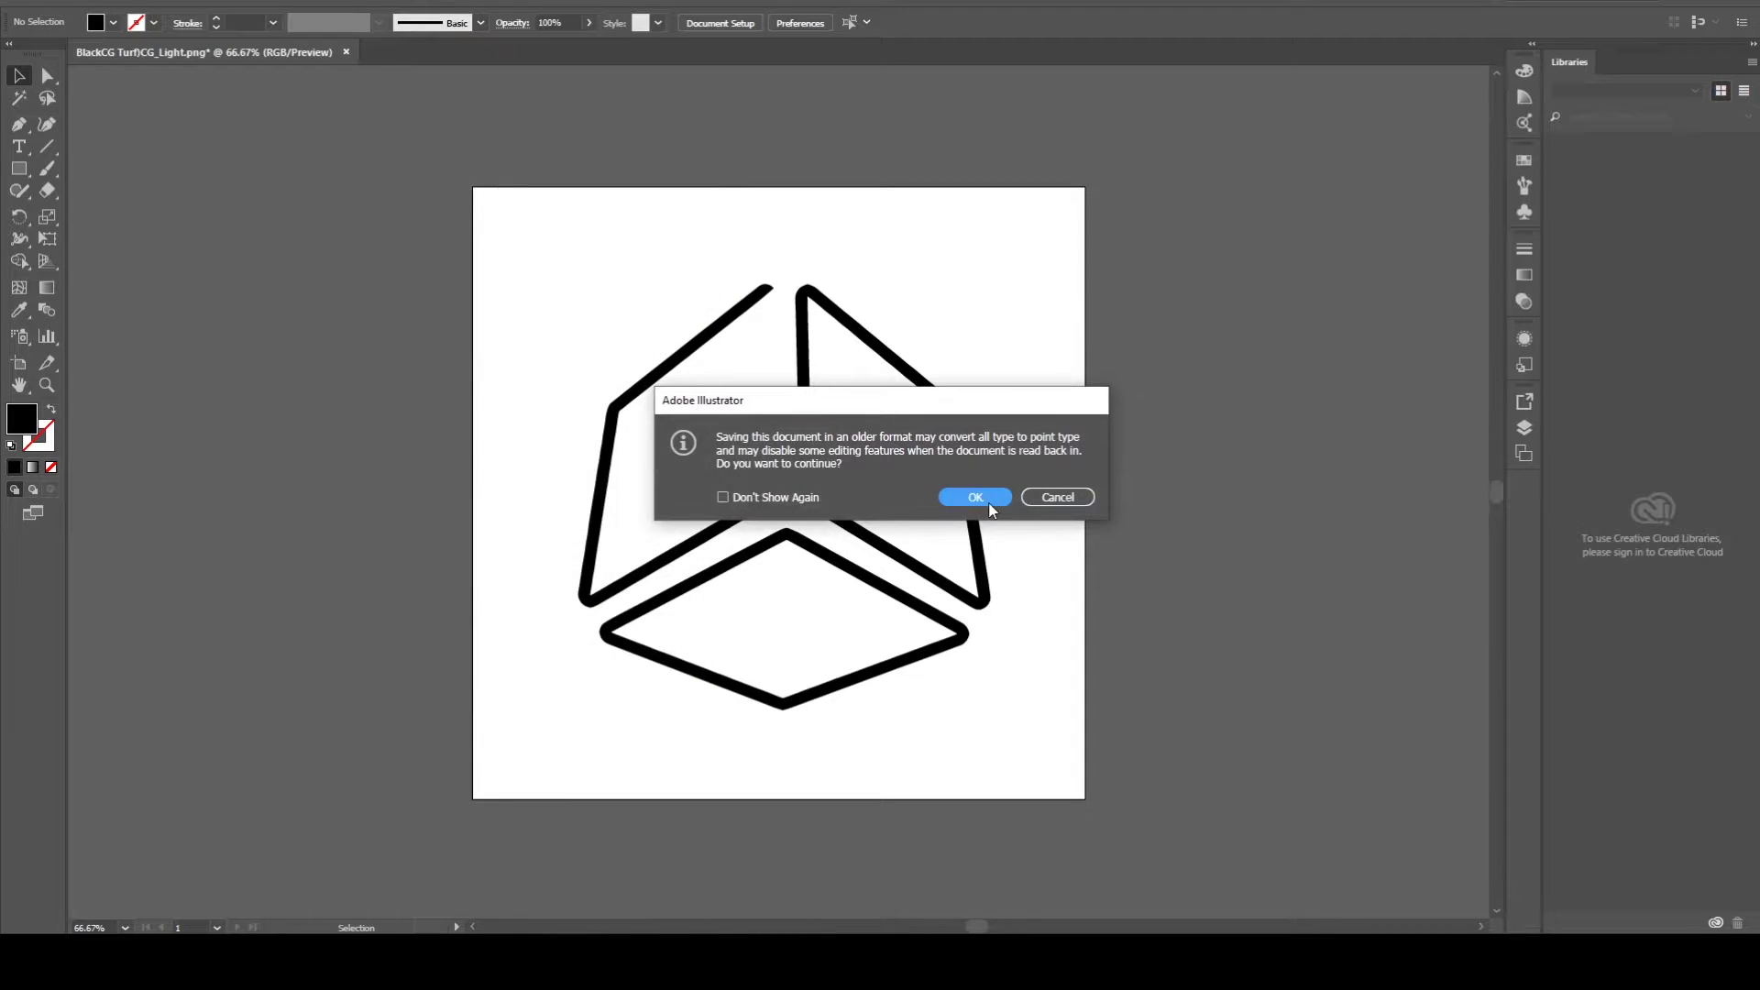
left_click(987, 499)
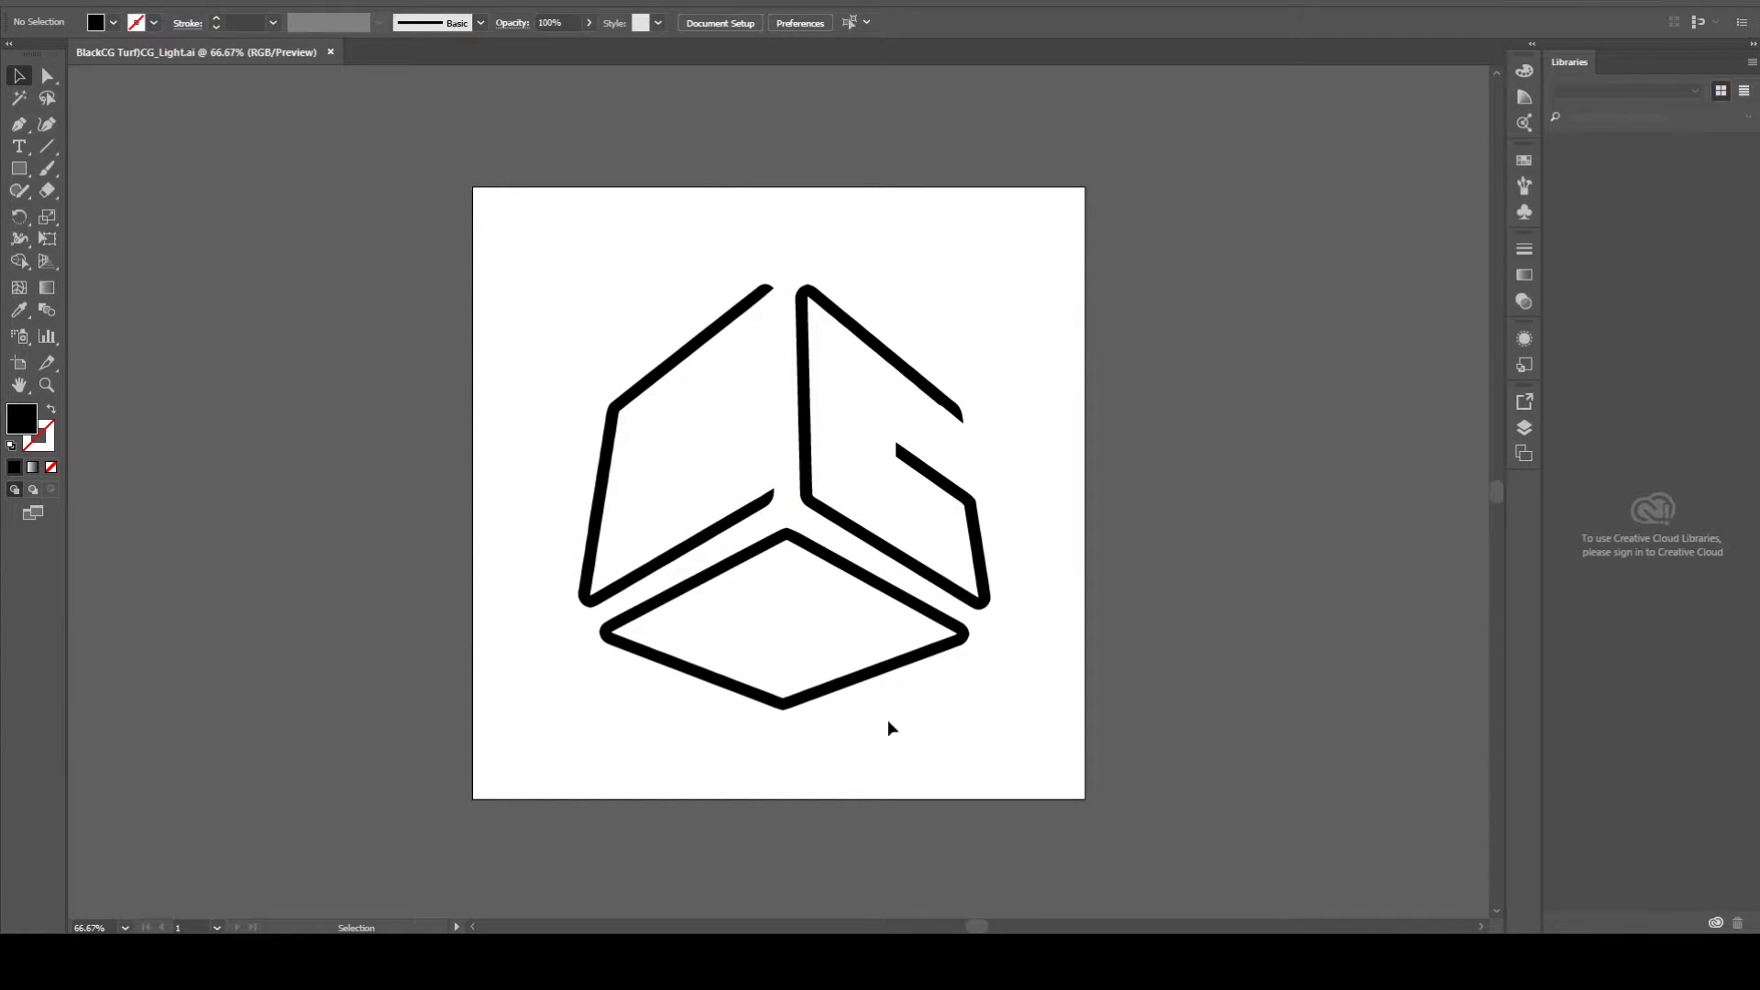
Switch to Maya and open the Adobe Illustrator object creation options with the type set to Bevel
left_click(513, 919)
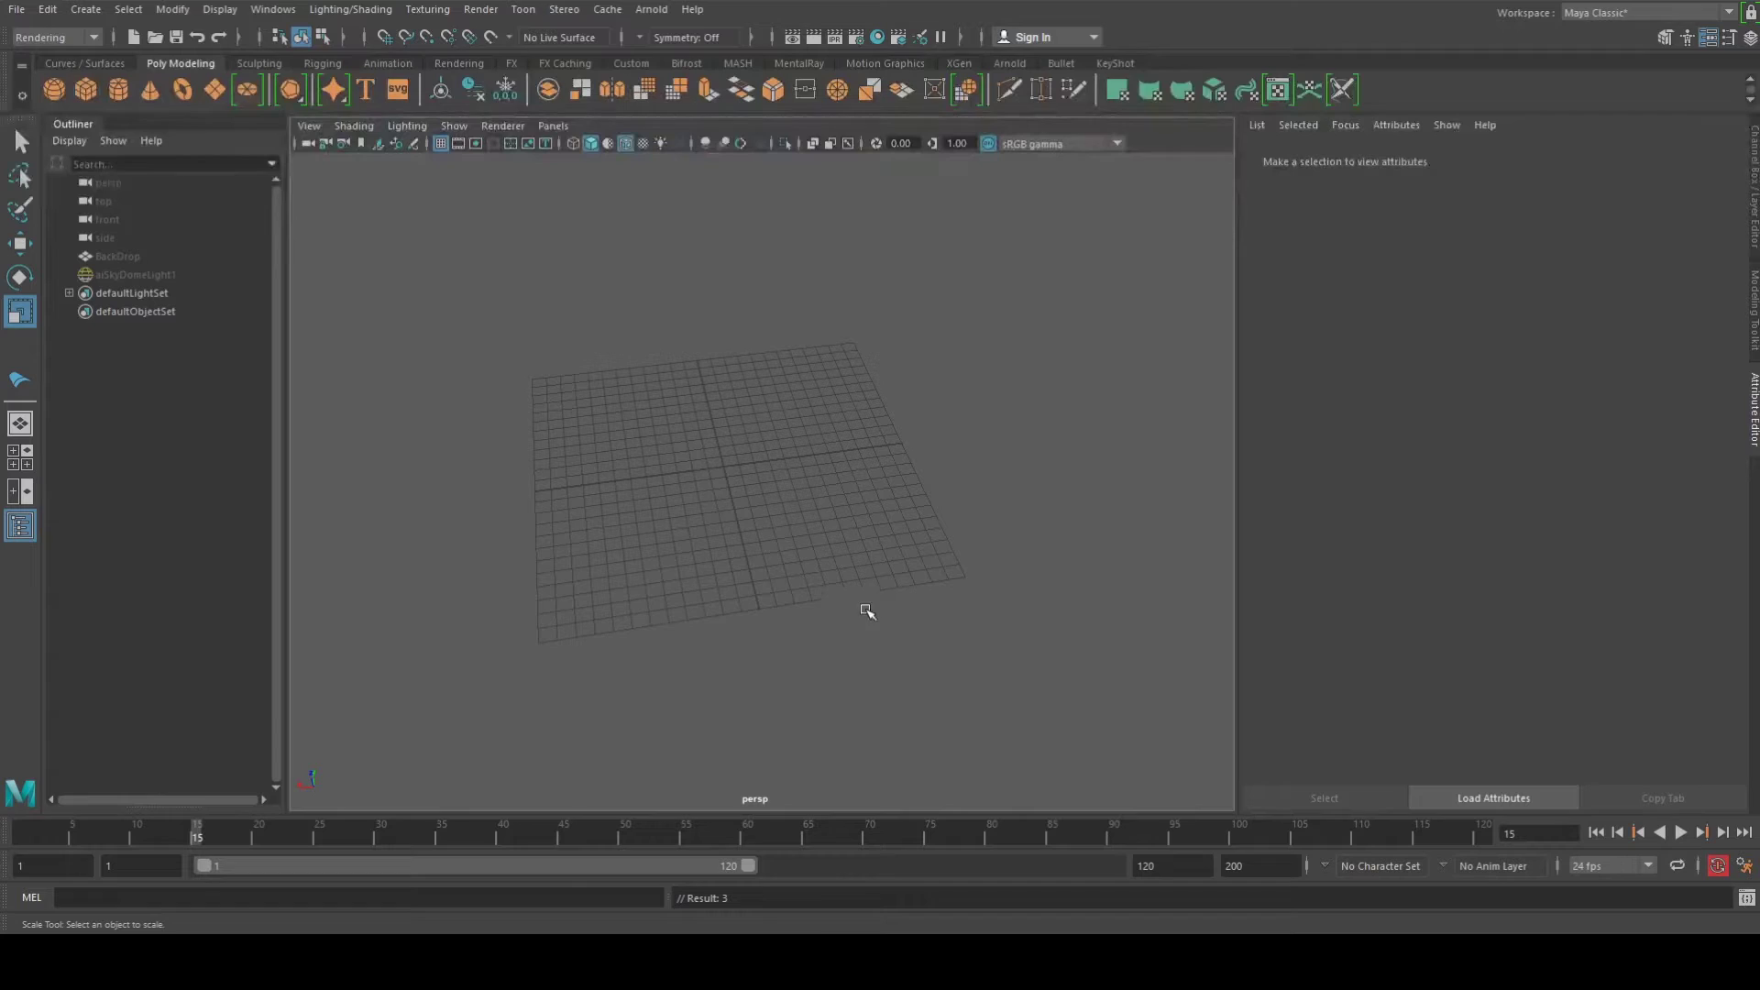
left_click_drag(718, 392, 687, 463, "alt")
middle_click_drag(687, 463, 833, 543, "alt")
left_click_drag(833, 543, 742, 503, "alt")
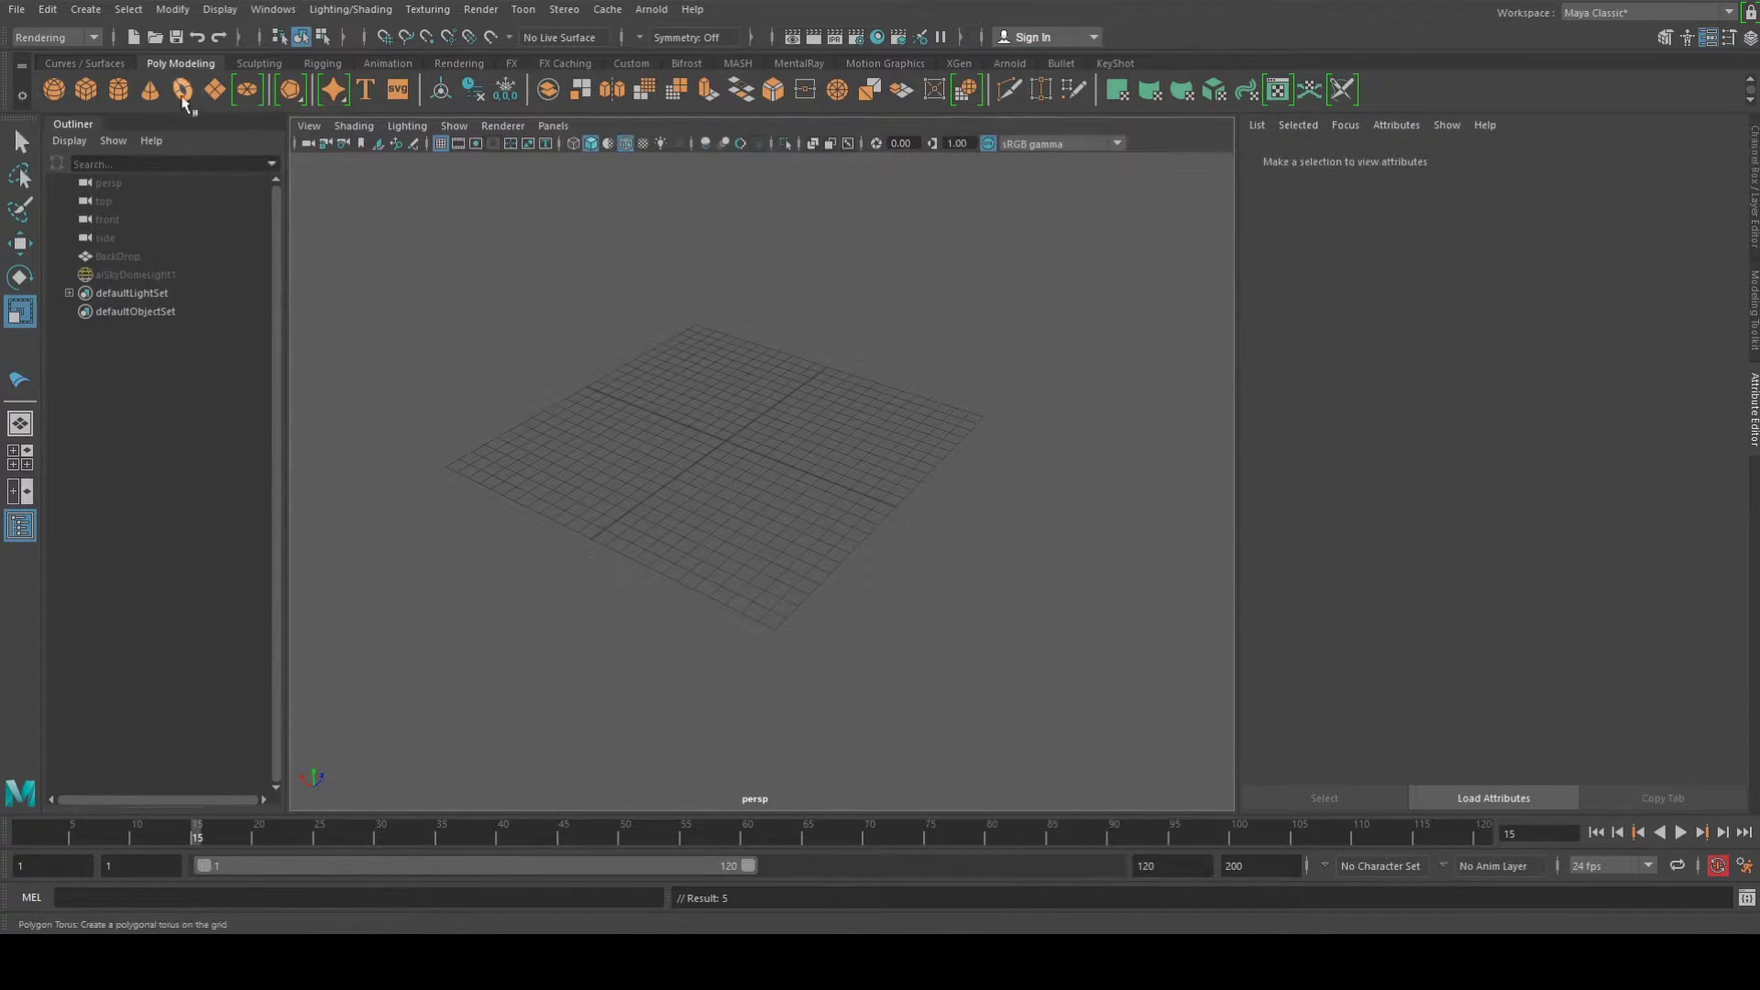
left_click(94, 16)
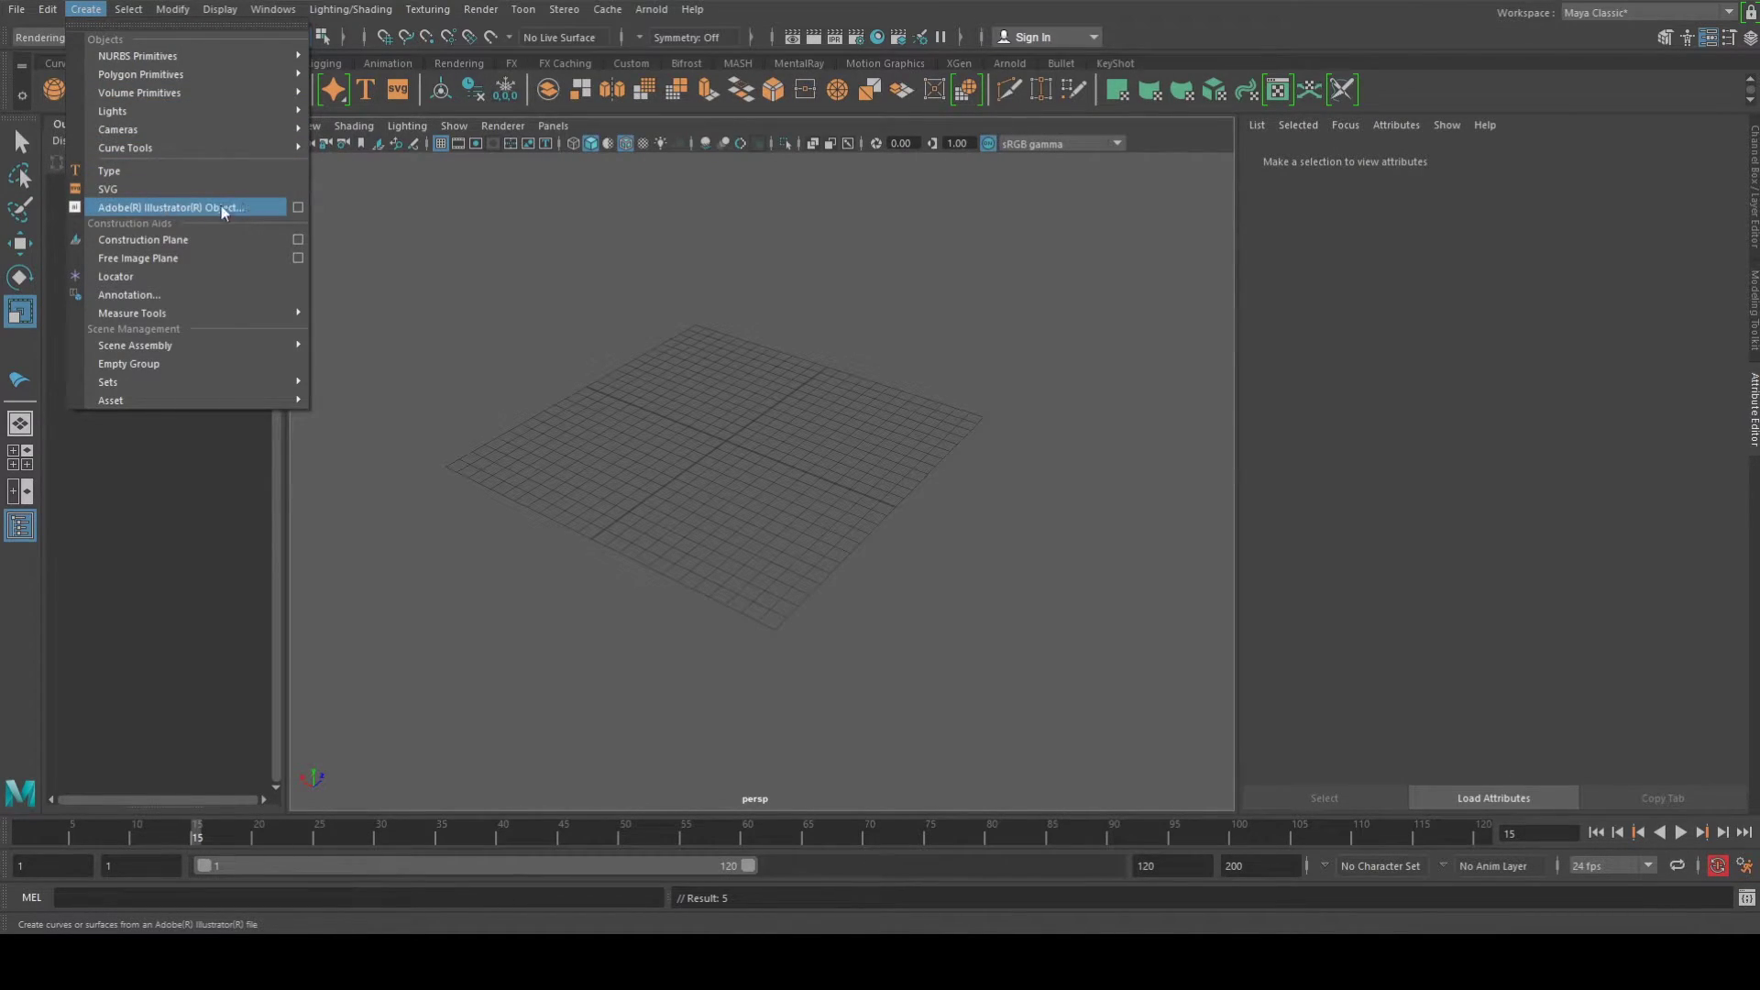
left_click(297, 208)
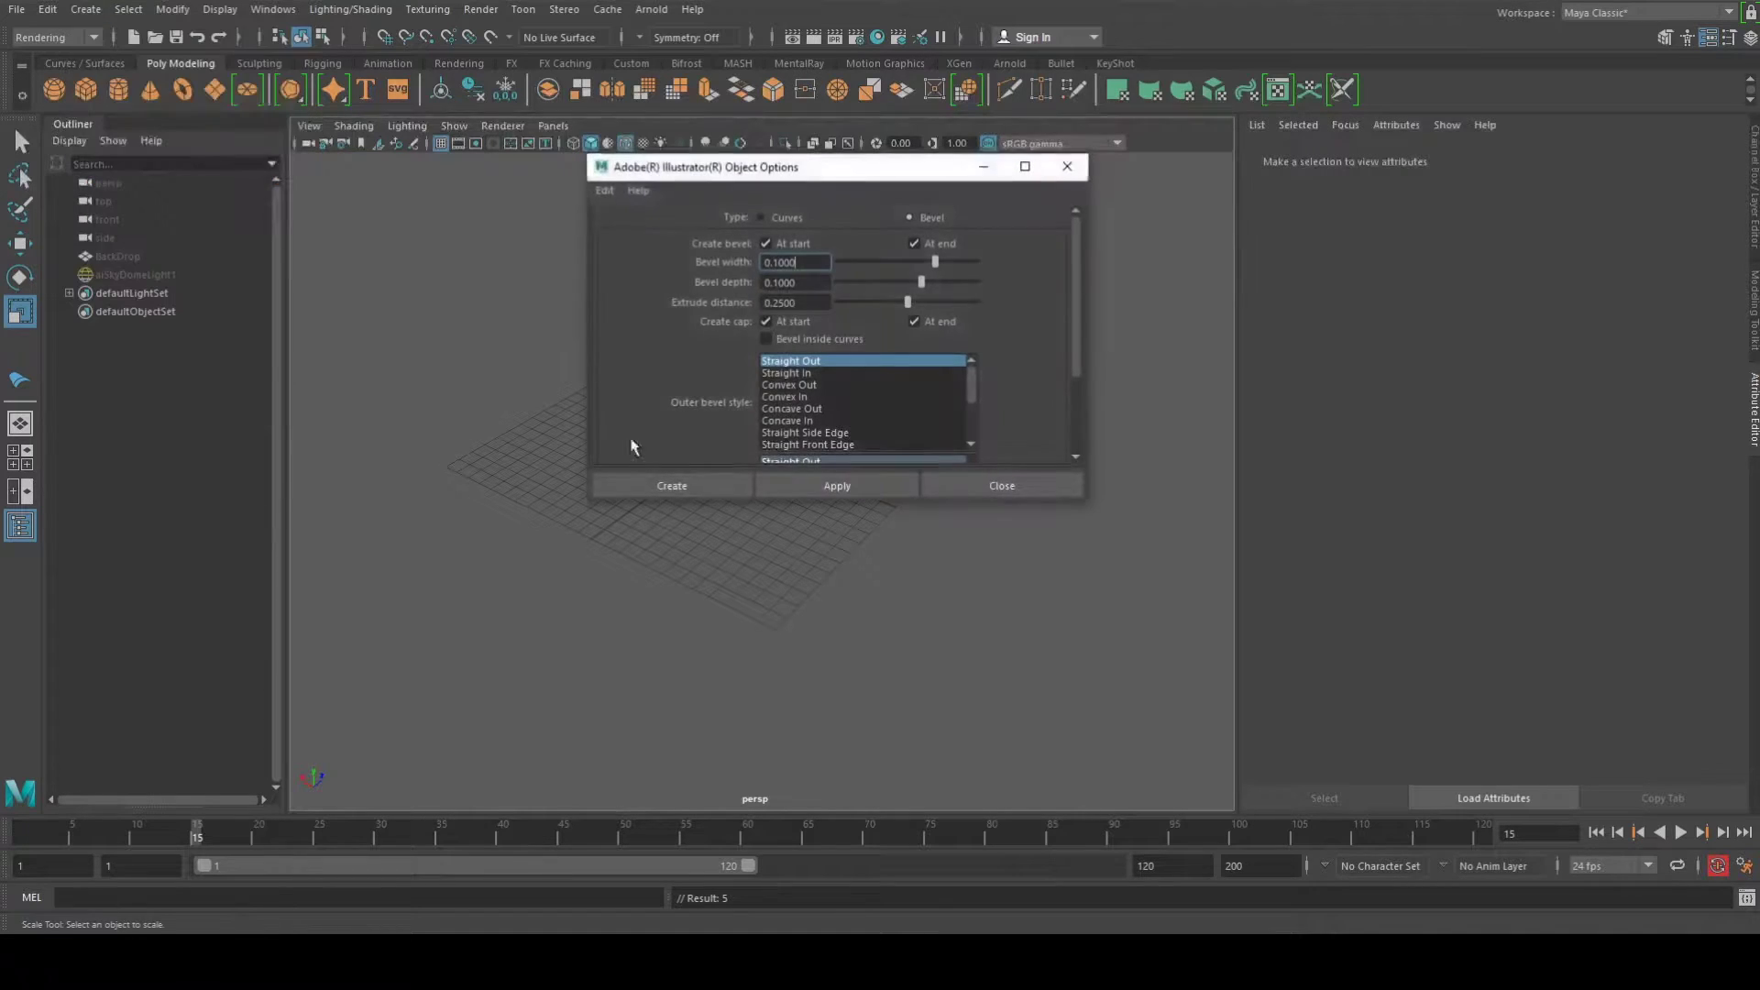
left_click(760, 218)
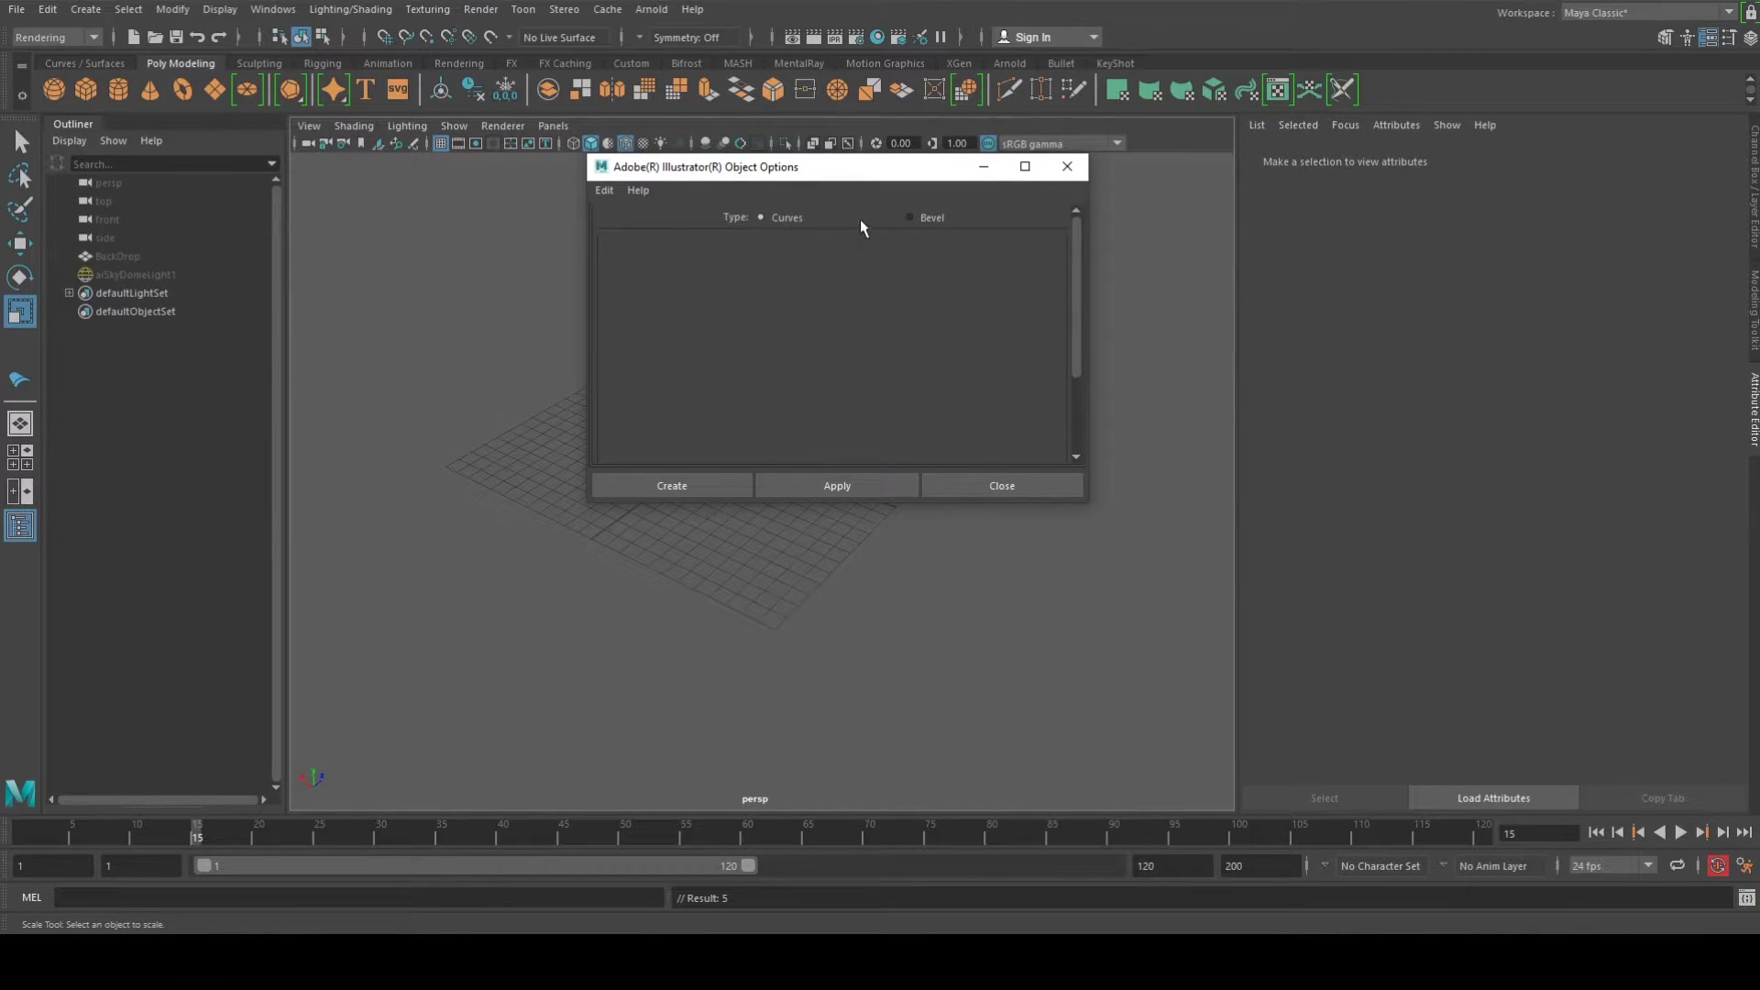
left_click(937, 219)
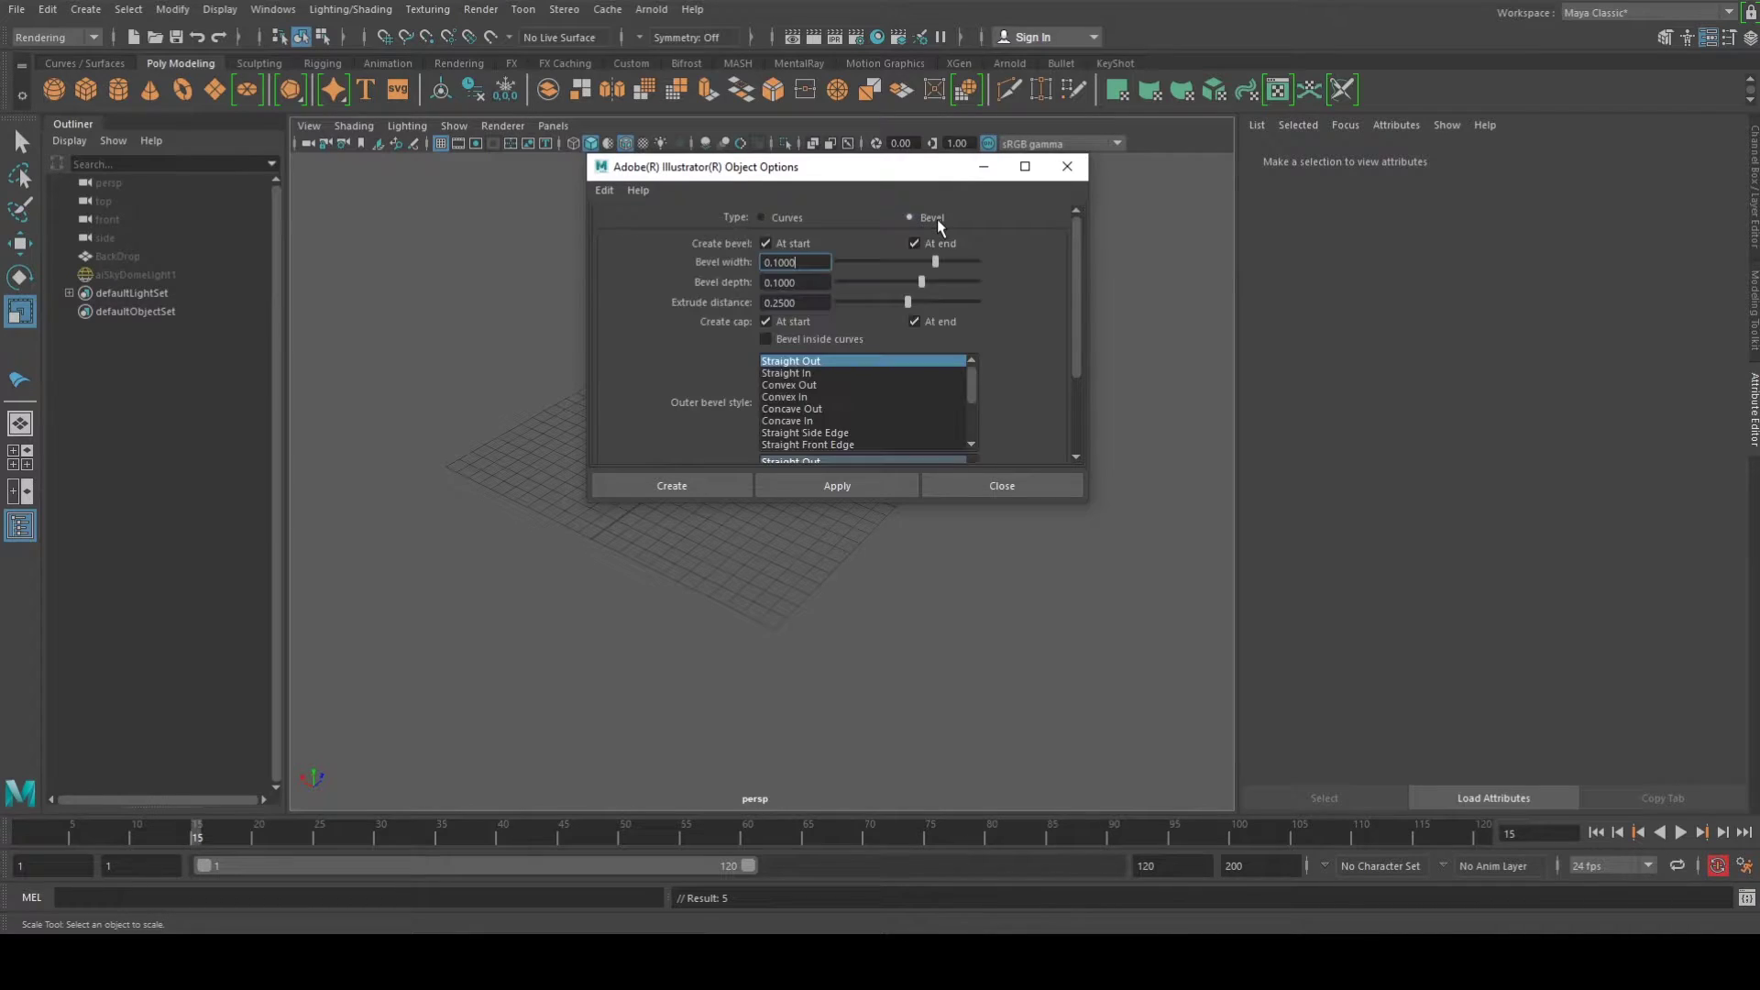
Create a beveled object from BlackCG Turf)CG_Light.ai, keeping the Straight Out bevel style for outer and inner edges
scroll(894, 333, "down", 1)
scroll(891, 332, "up", 1)
scroll(881, 292, "down", 2)
scroll(801, 295, "down", 1)
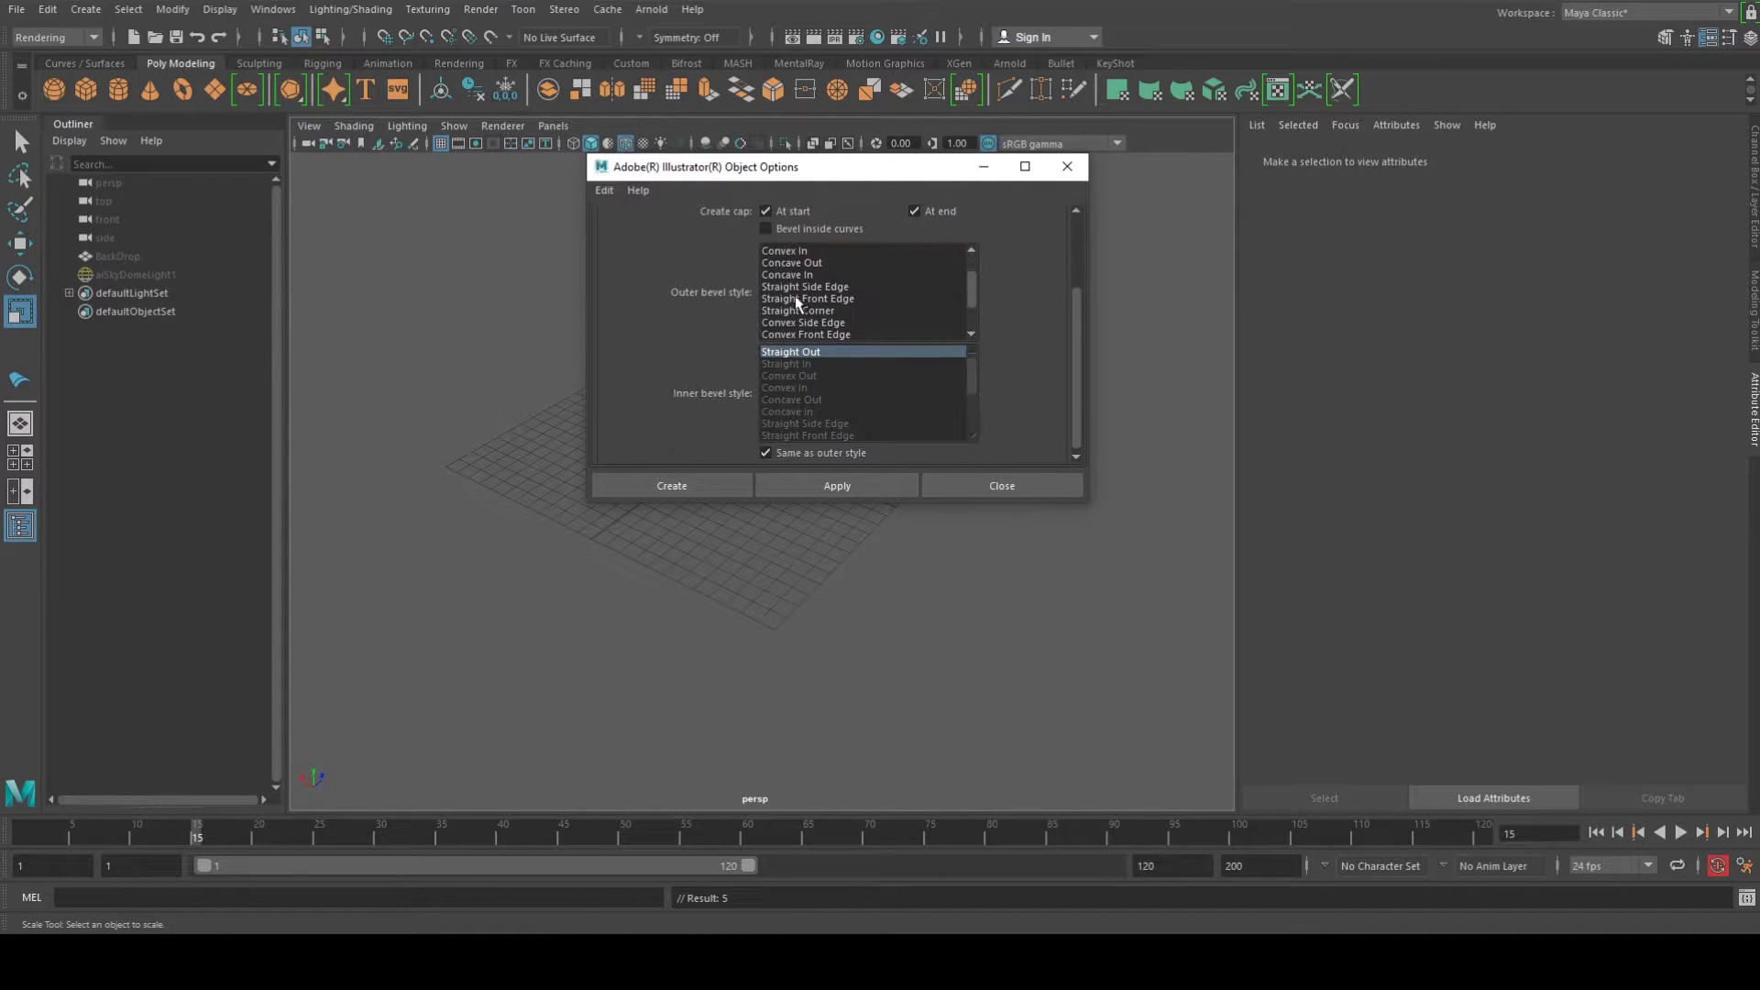
scroll(721, 343, "down", 1)
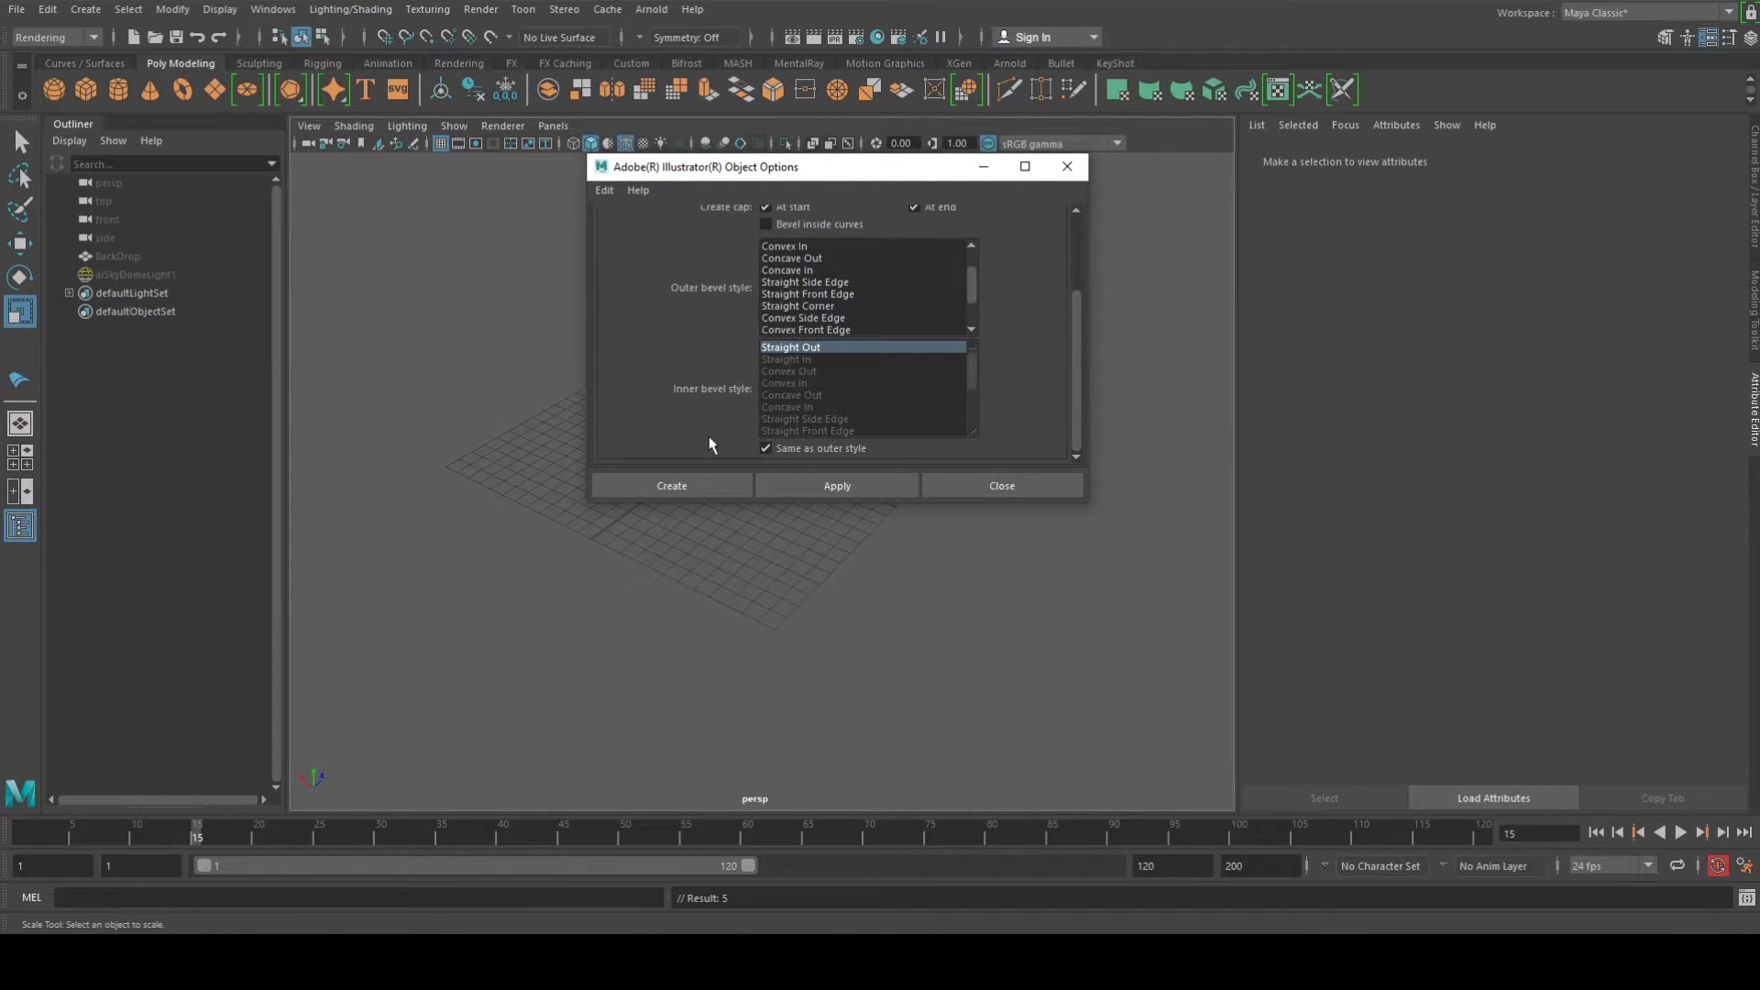
left_click(721, 493)
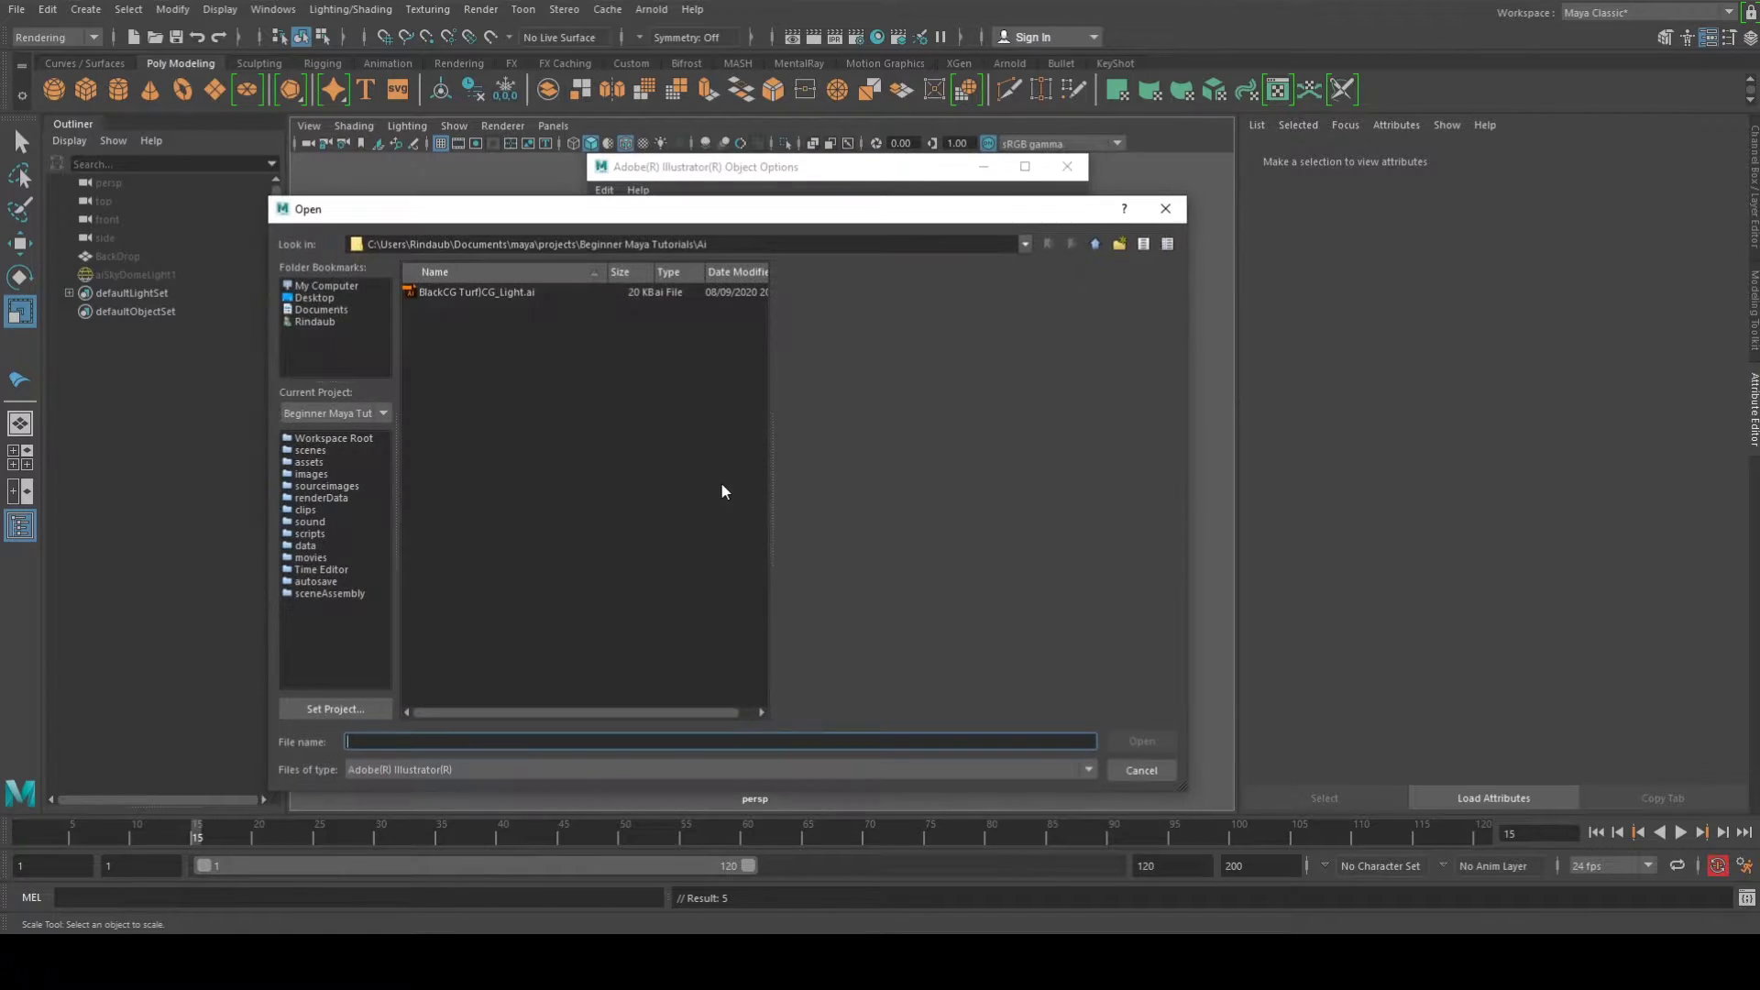
left_click(499, 290)
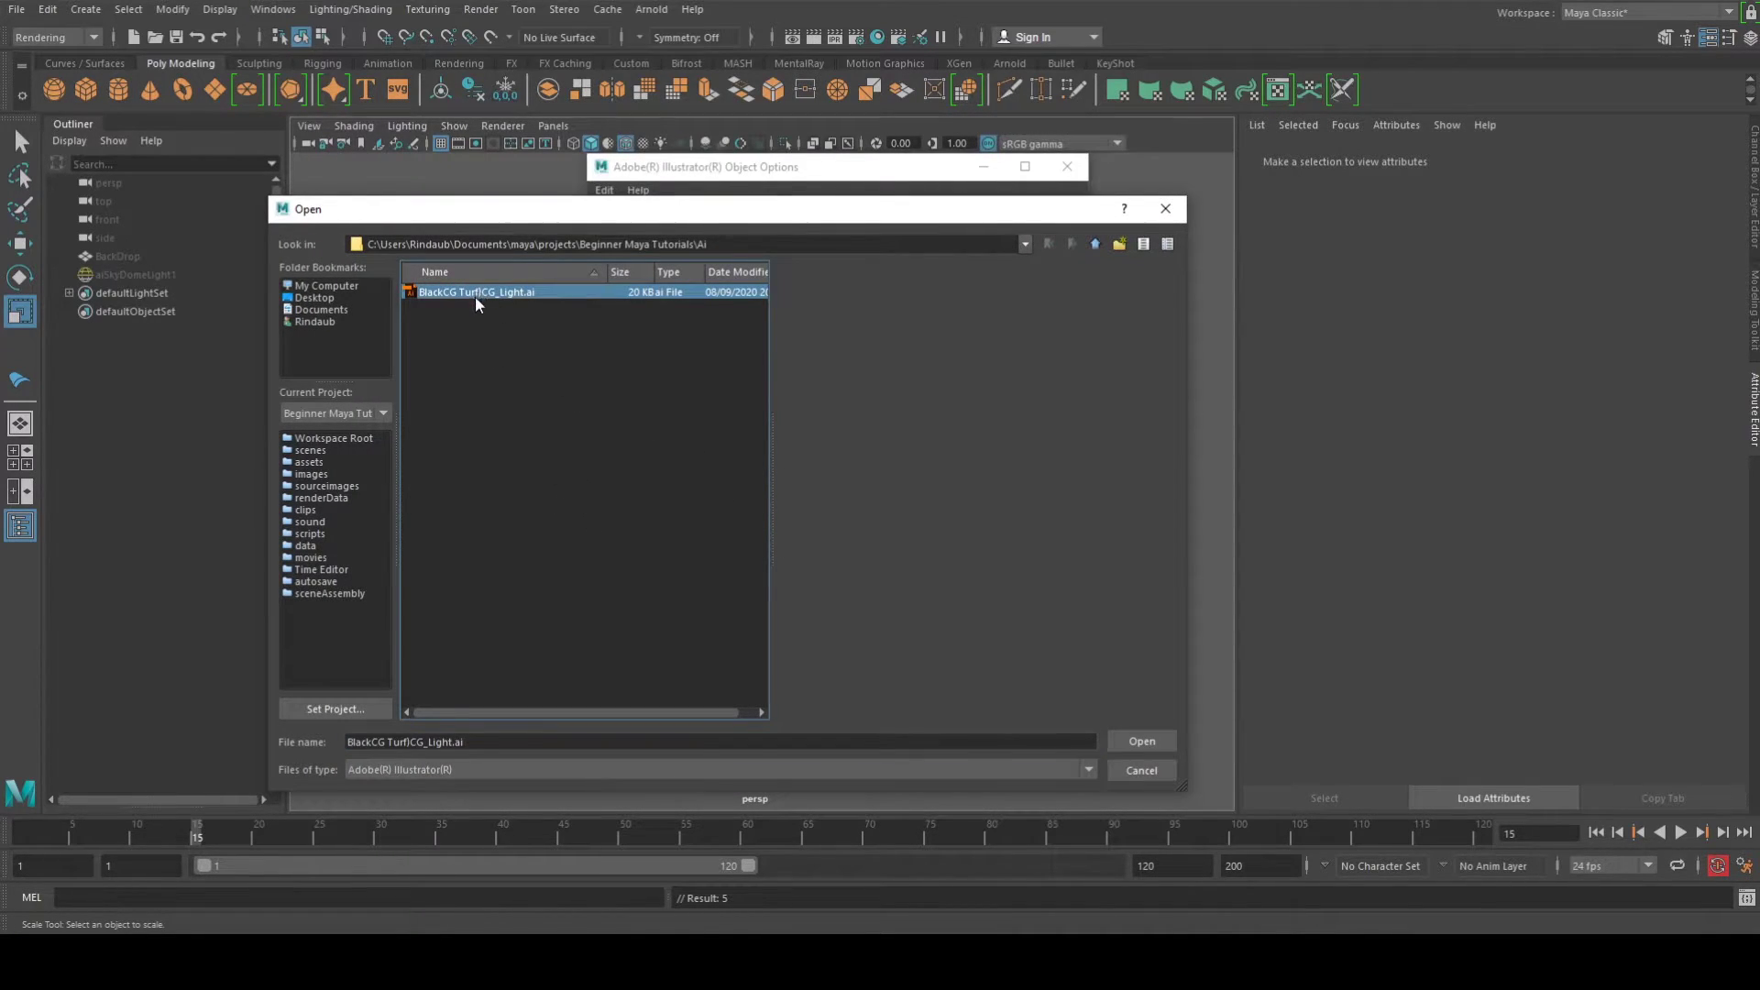
left_click(1148, 739)
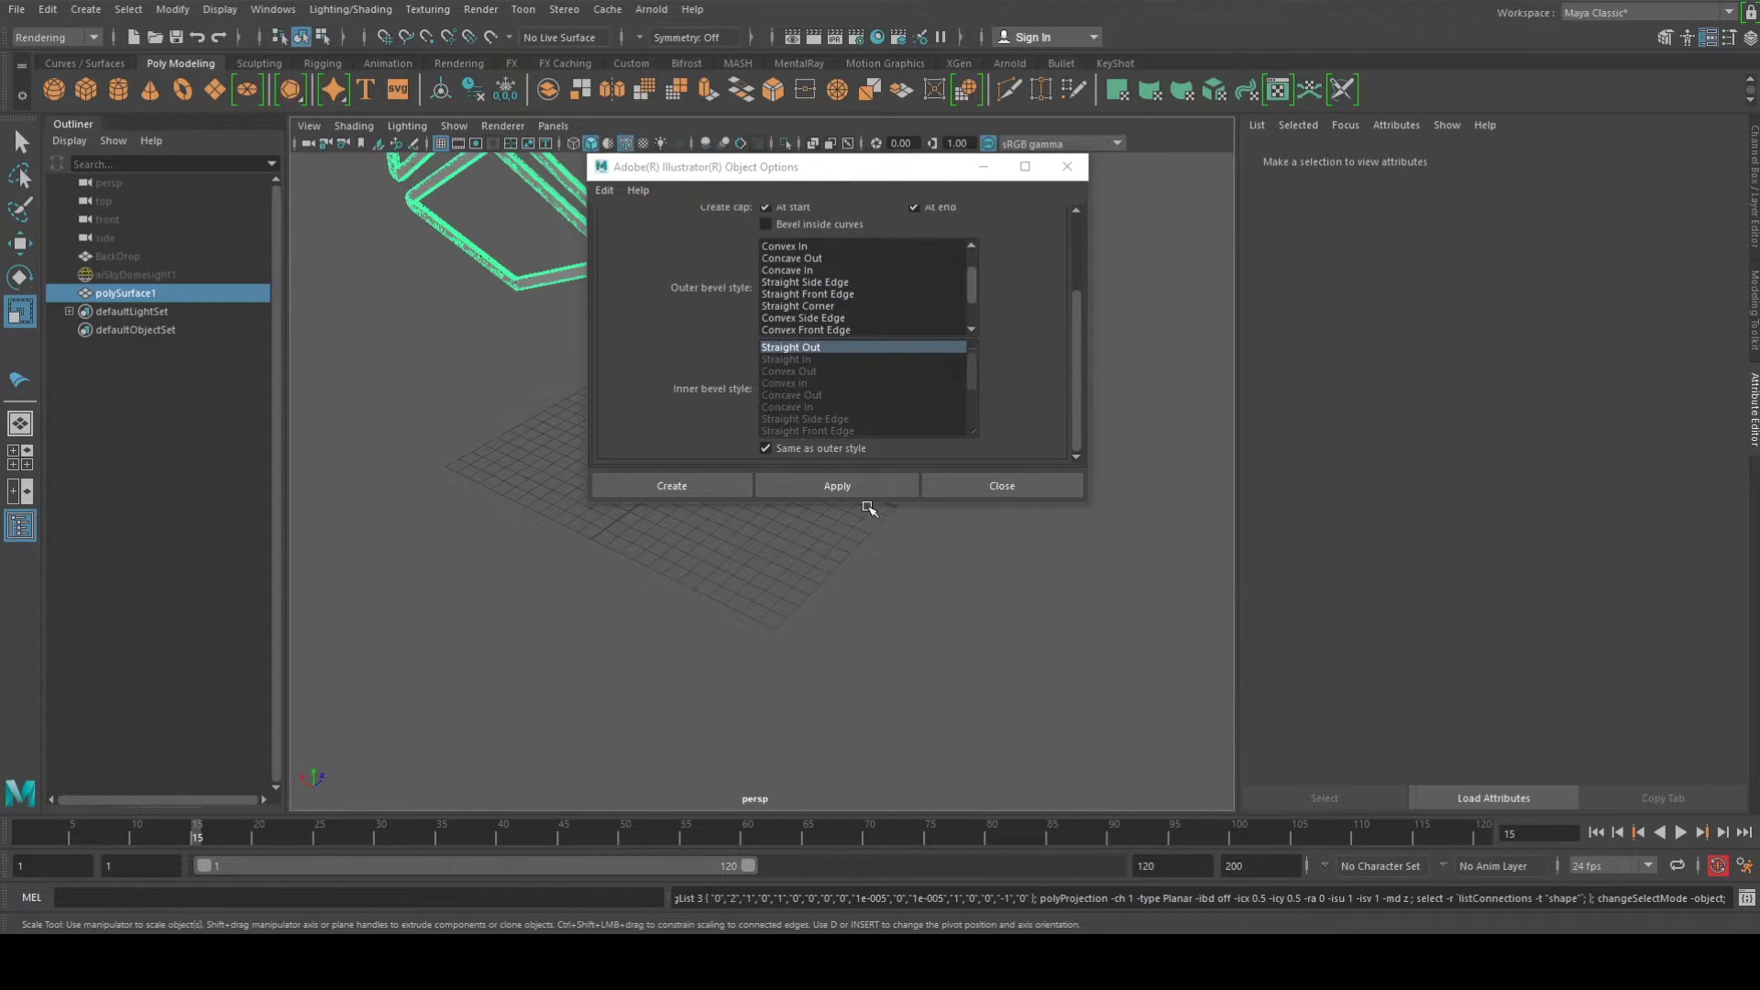
Examine the imported logo mesh and its bevels from several angles and distances
middle_click_drag(679, 452, 702, 553, "alt")
left_click_drag(704, 549, 762, 511, "alt")
scroll(762, 511, "down", 4)
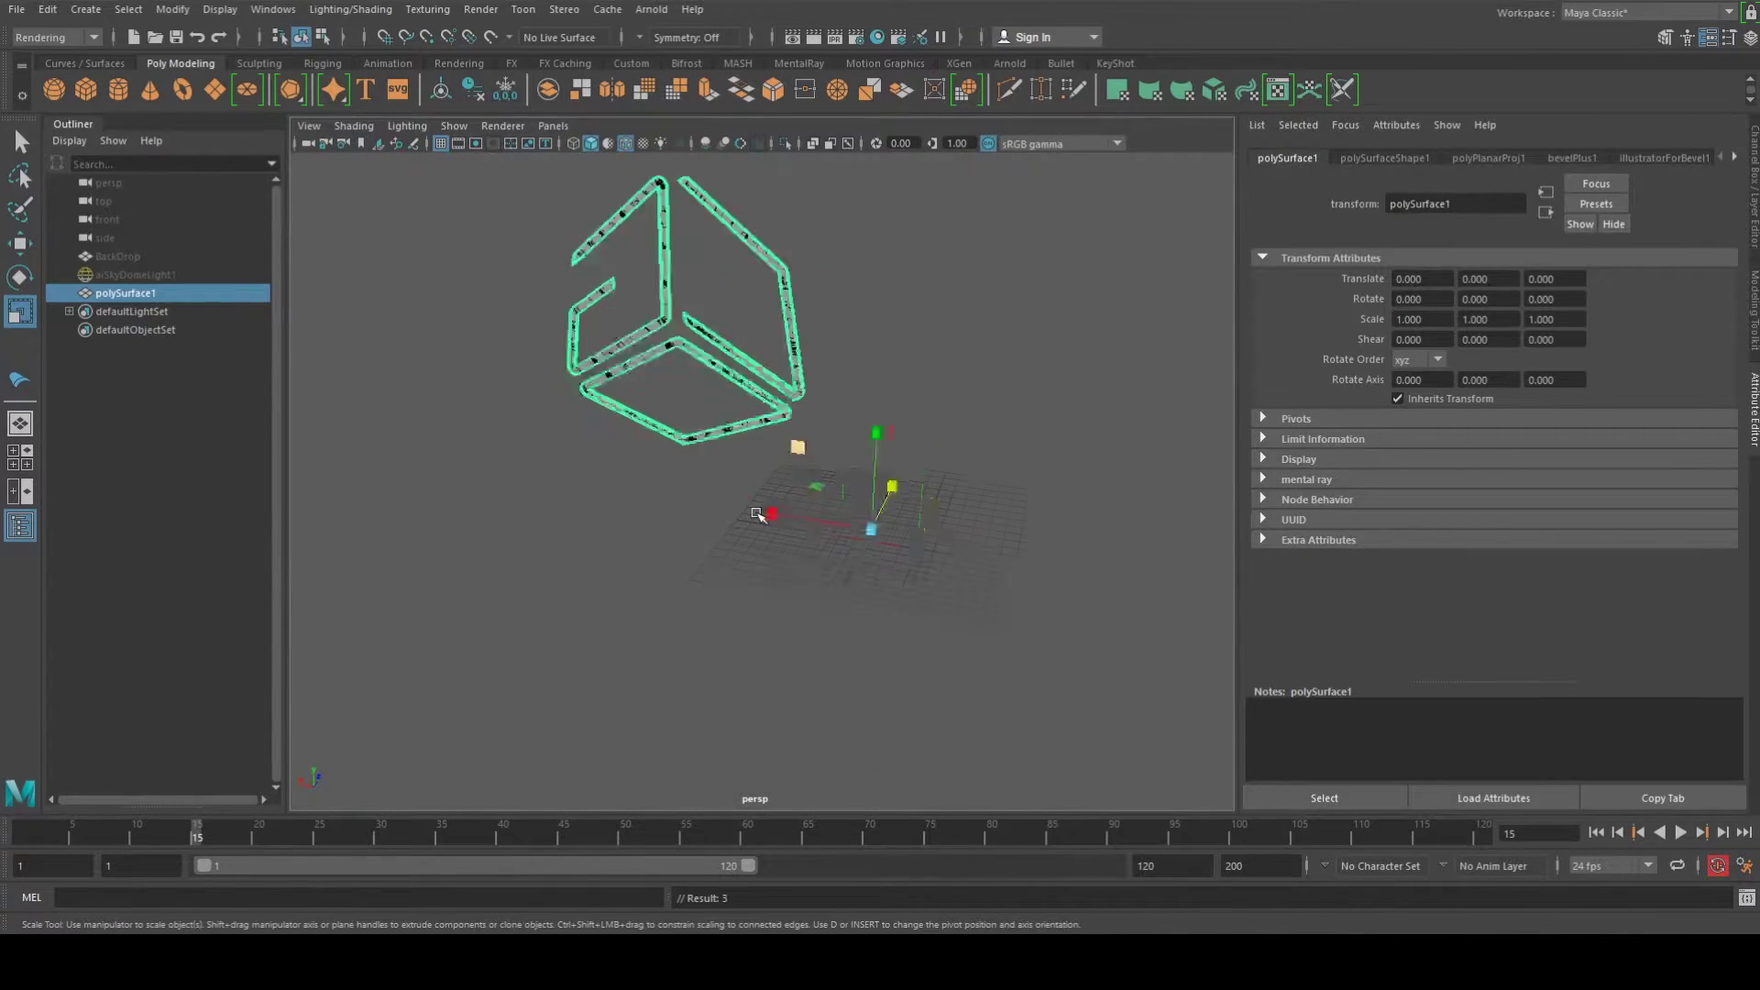
middle_click_drag(760, 512, 750, 549, "alt")
left_click_drag(751, 549, 448, 425, "alt")
middle_click_drag(449, 424, 634, 515, "alt")
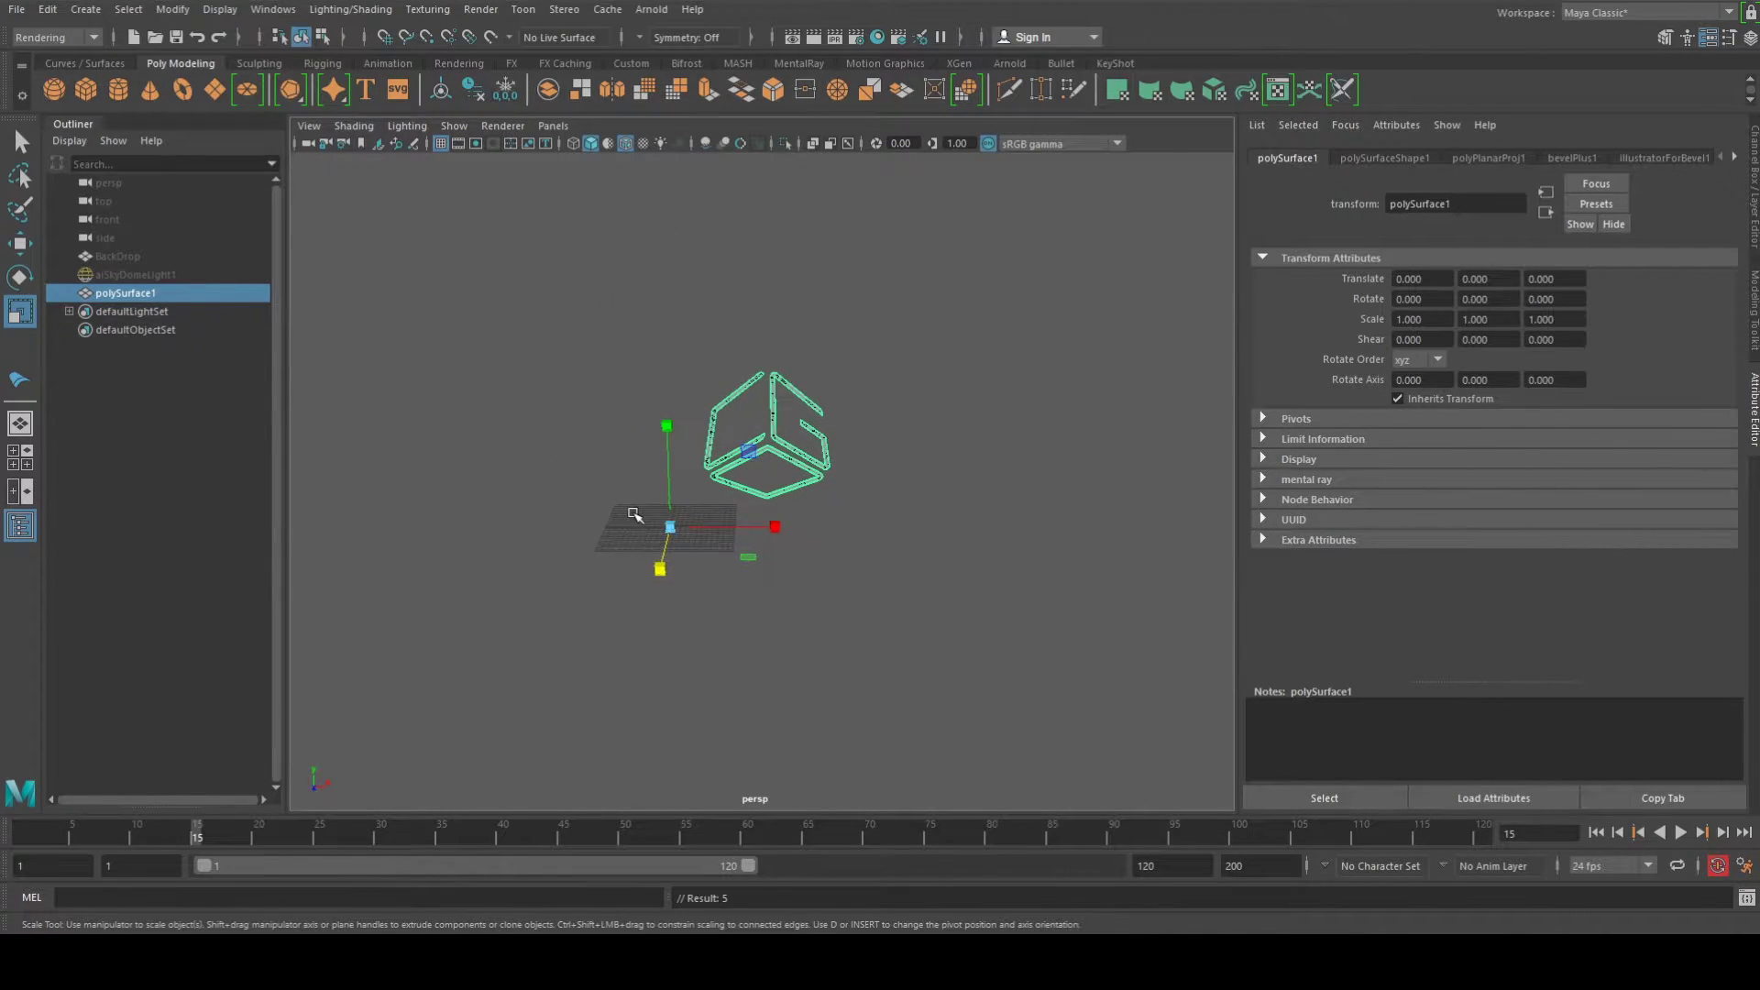
scroll(634, 515, "up", 5)
scroll(700, 410, "up", 4)
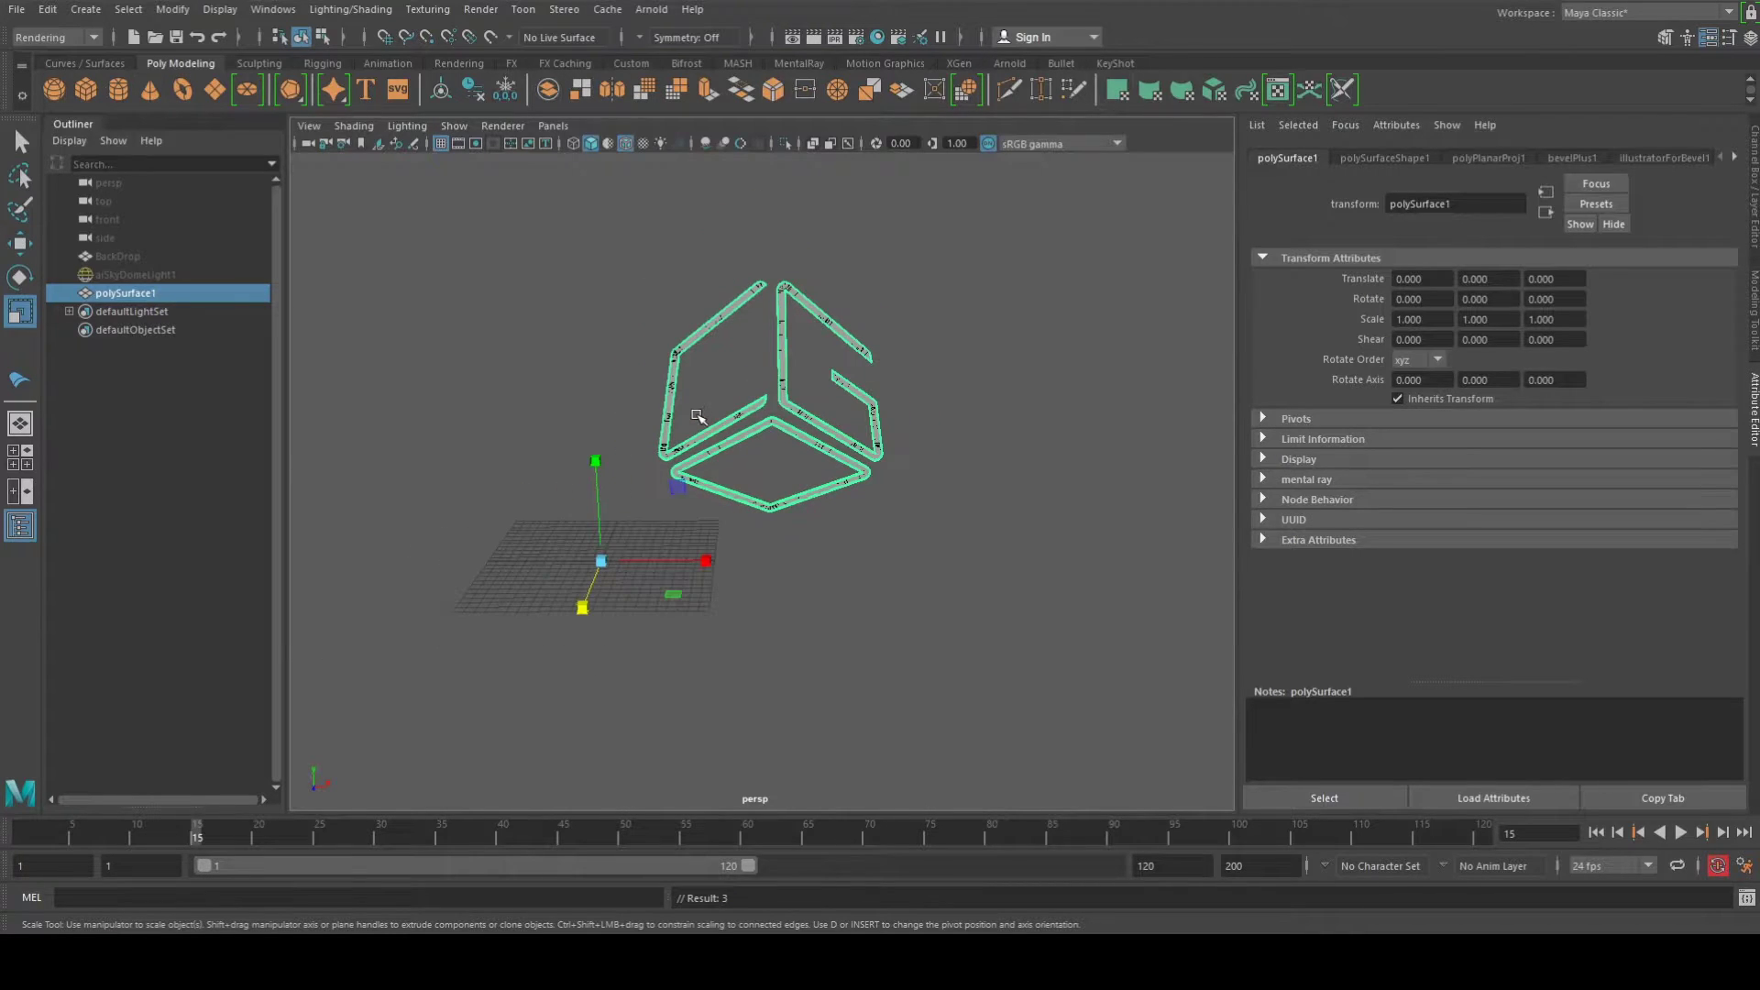
scroll(765, 439, "down", 1)
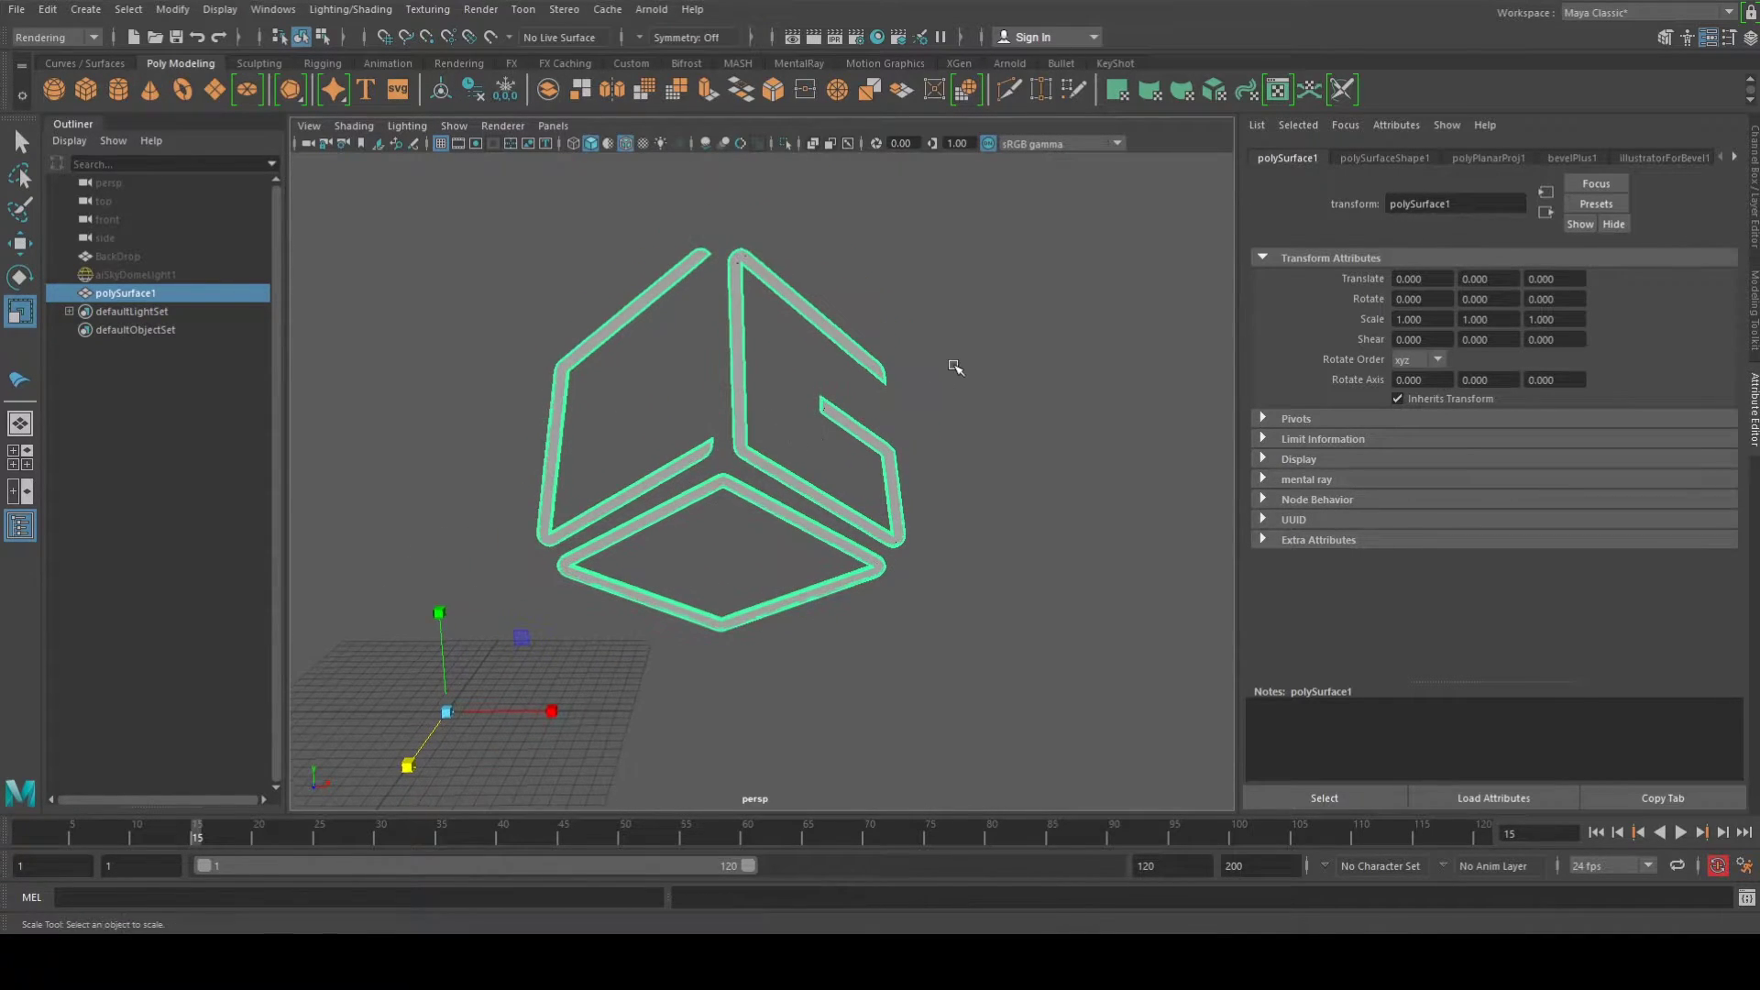
Move the logo mesh about 30.3 units in the negative X direction
left_click(954, 367)
left_click(741, 446)
scroll(744, 461, "down", 2)
key("w")
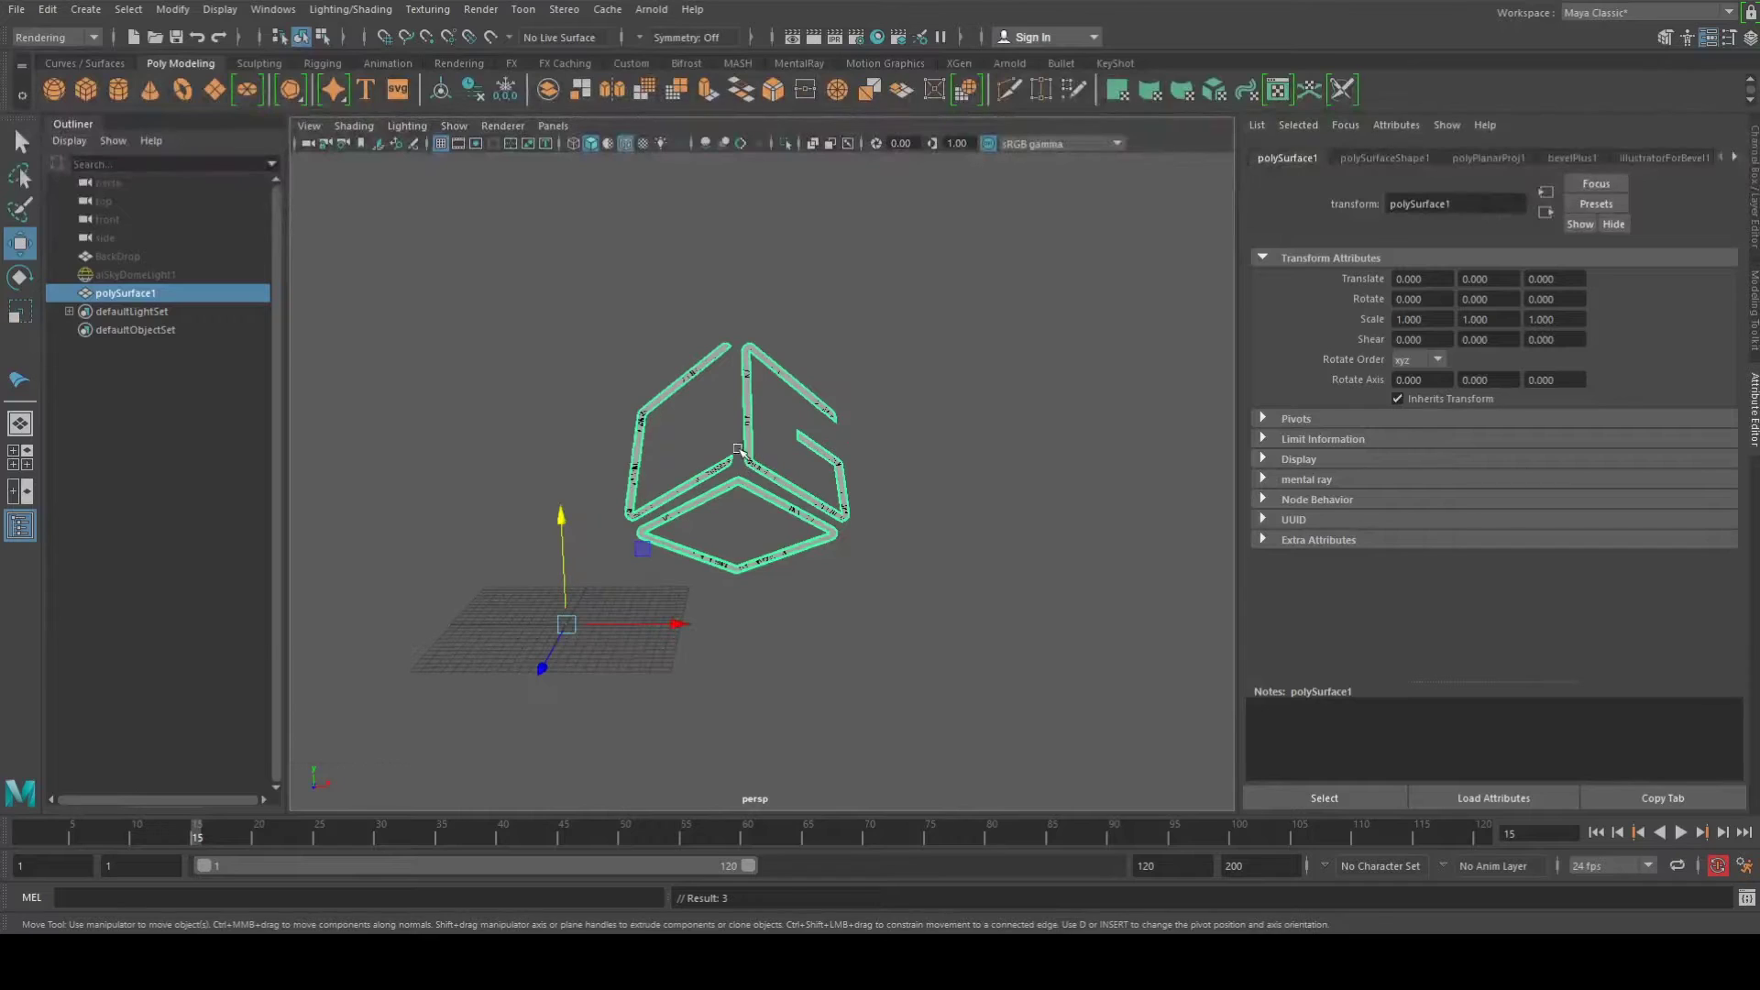
left_click_drag(669, 625, 389, 625)
Thicken the logo mesh by scaling it to about 2.4 along Z, and leave nothing selected
left_click_drag(550, 525, 356, 517, "alt")
key("r")
scroll(815, 584, "up", 4)
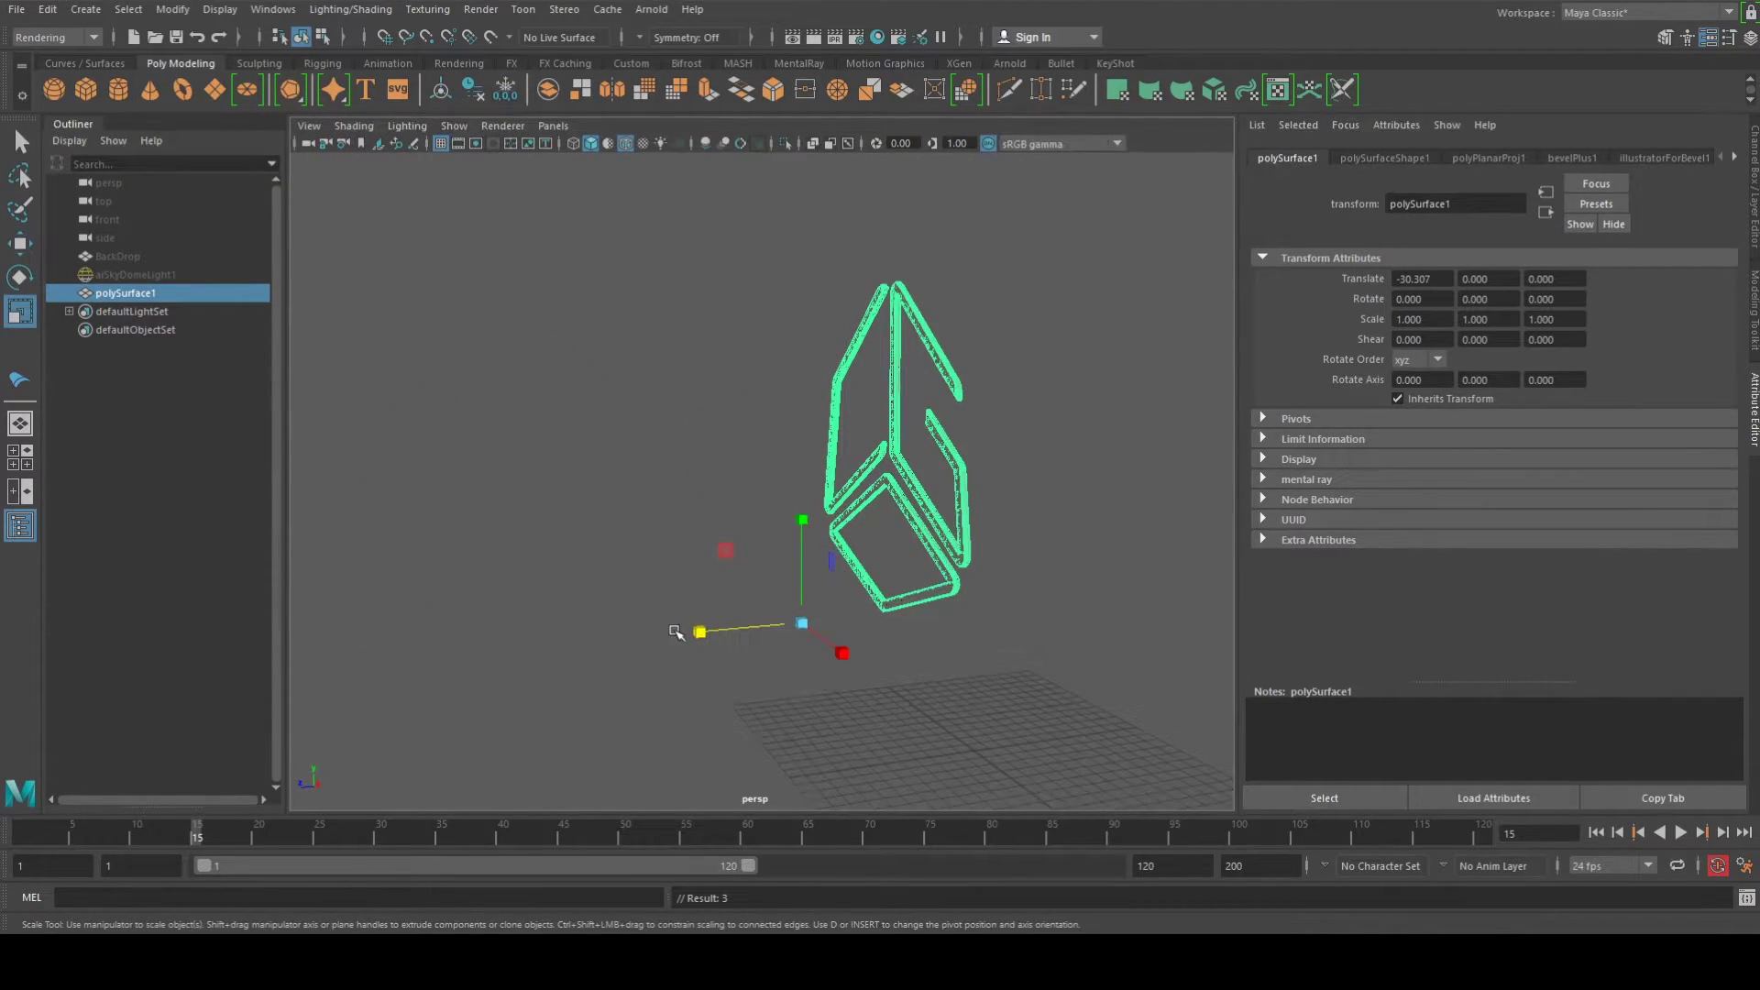
left_click_drag(700, 632, 553, 641)
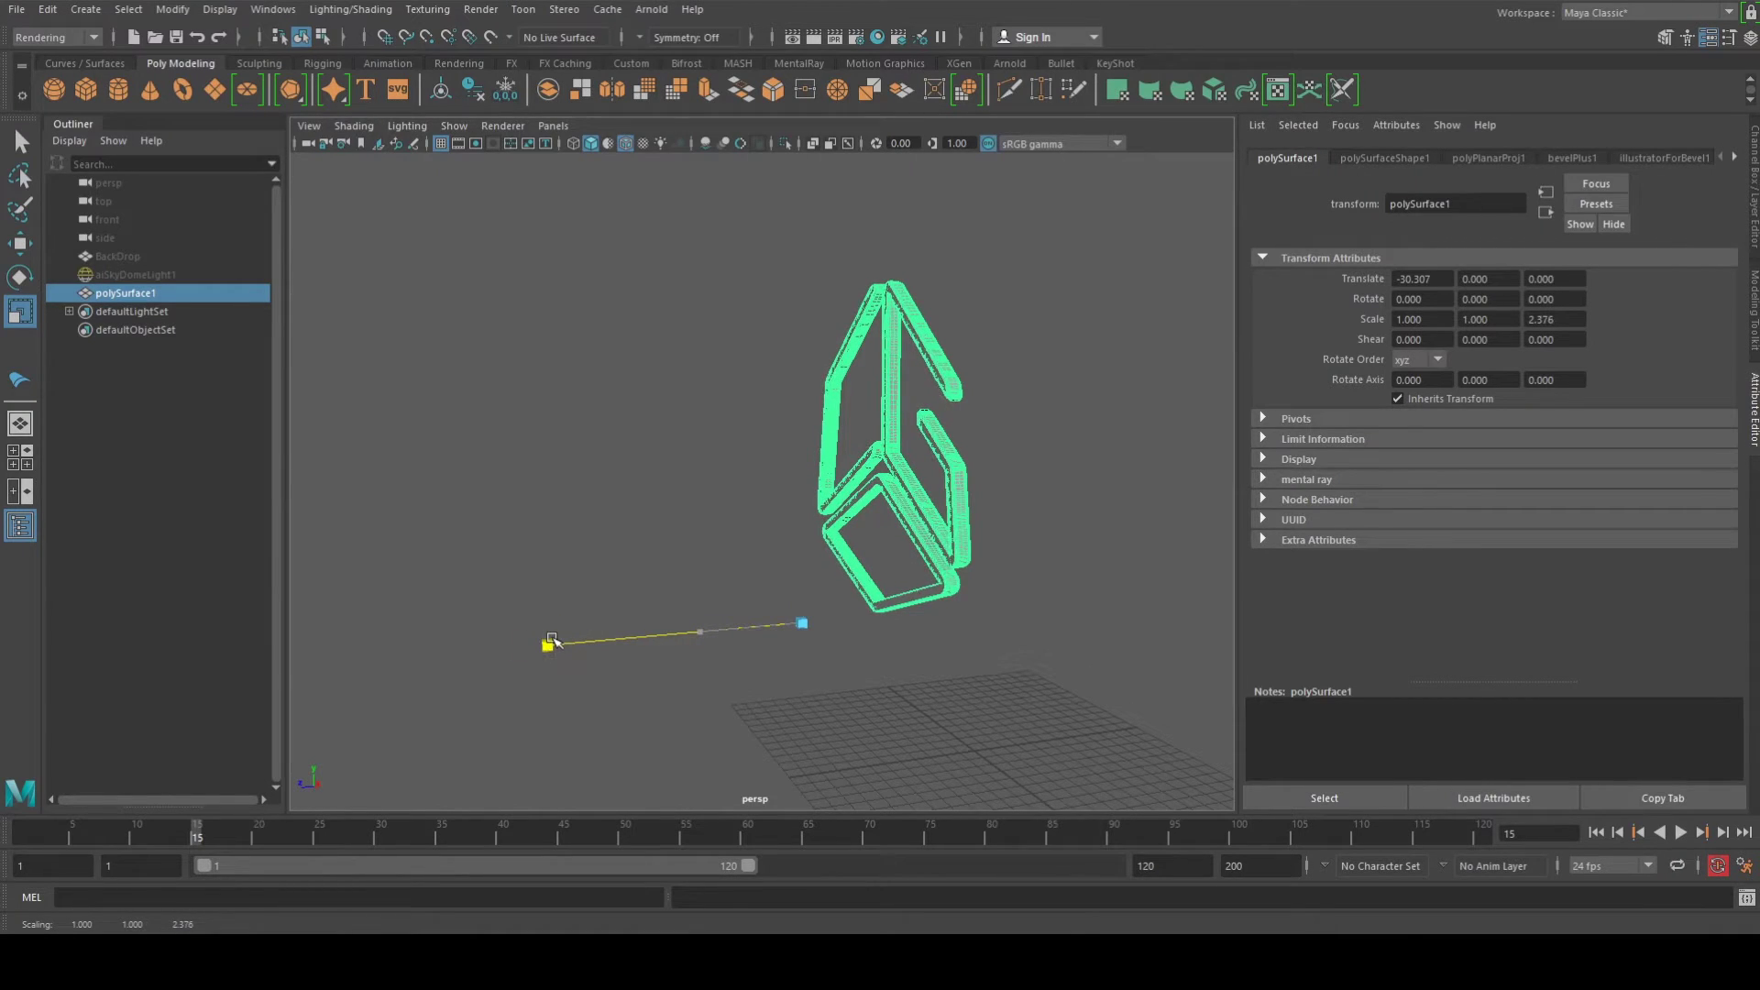
left_click(672, 468)
Create a 3D type object in the scene
left_click_drag(671, 468, 695, 507, "alt")
middle_click_drag(677, 539, 634, 521, "alt")
scroll(739, 521, "down", 3)
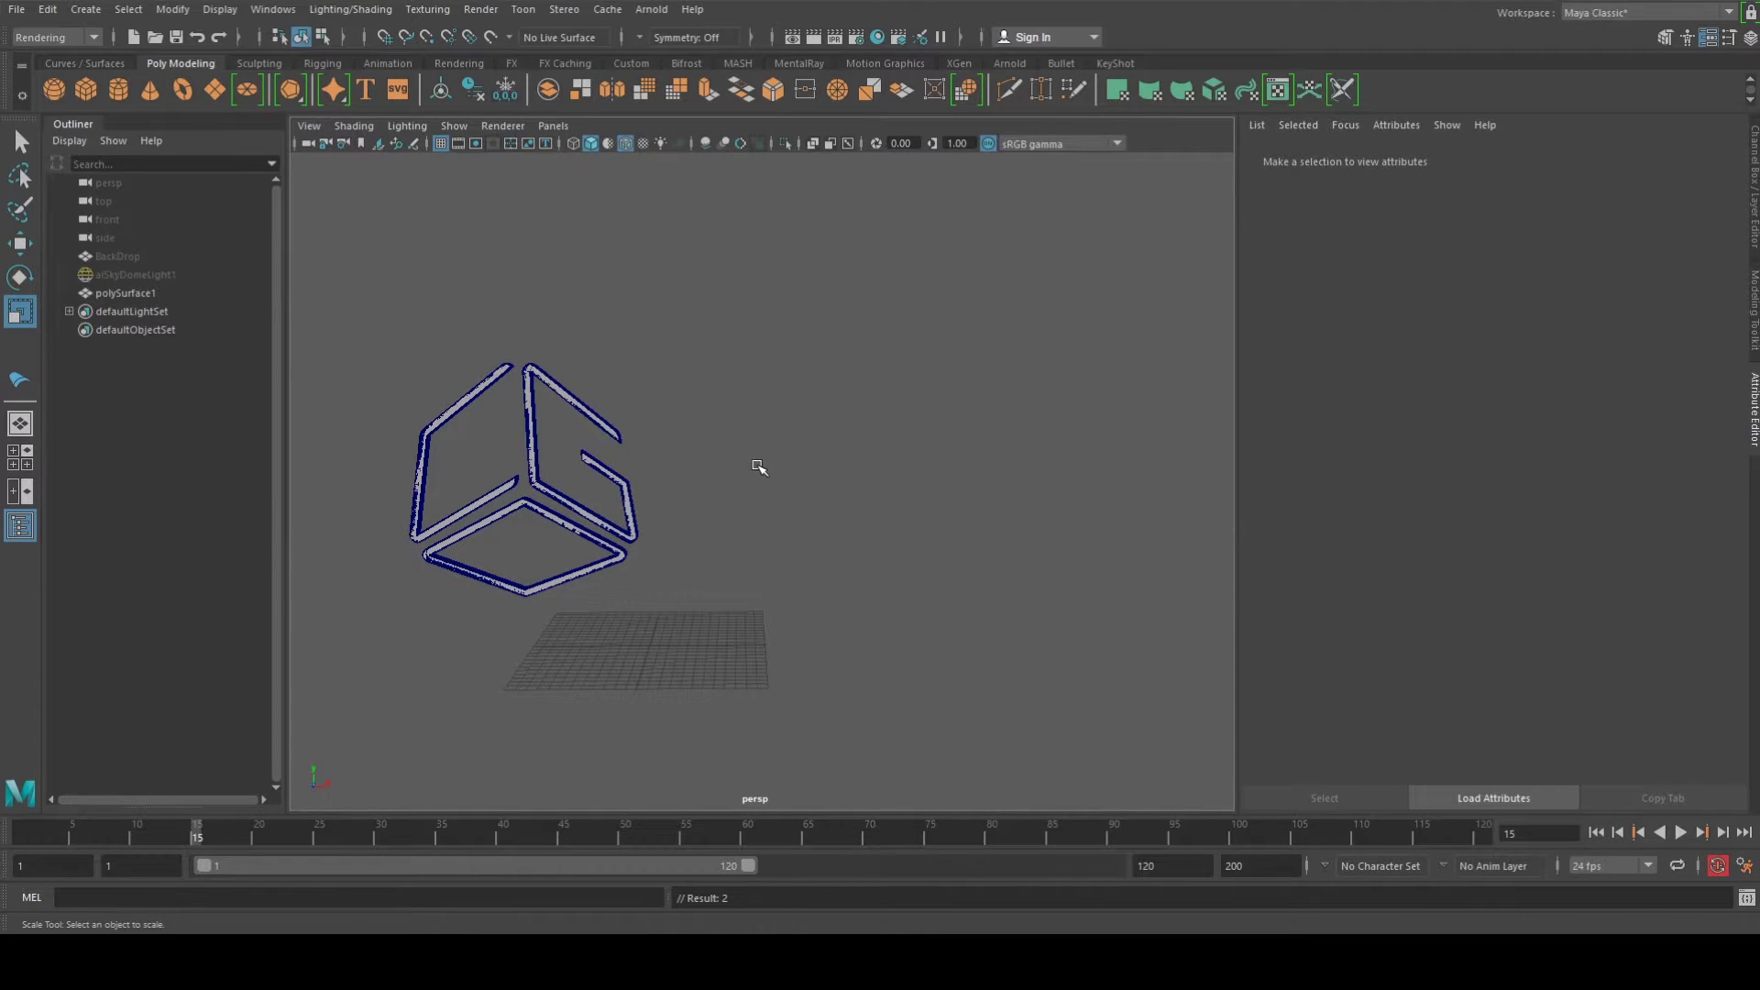
middle_click_drag(690, 530, 786, 562, "alt")
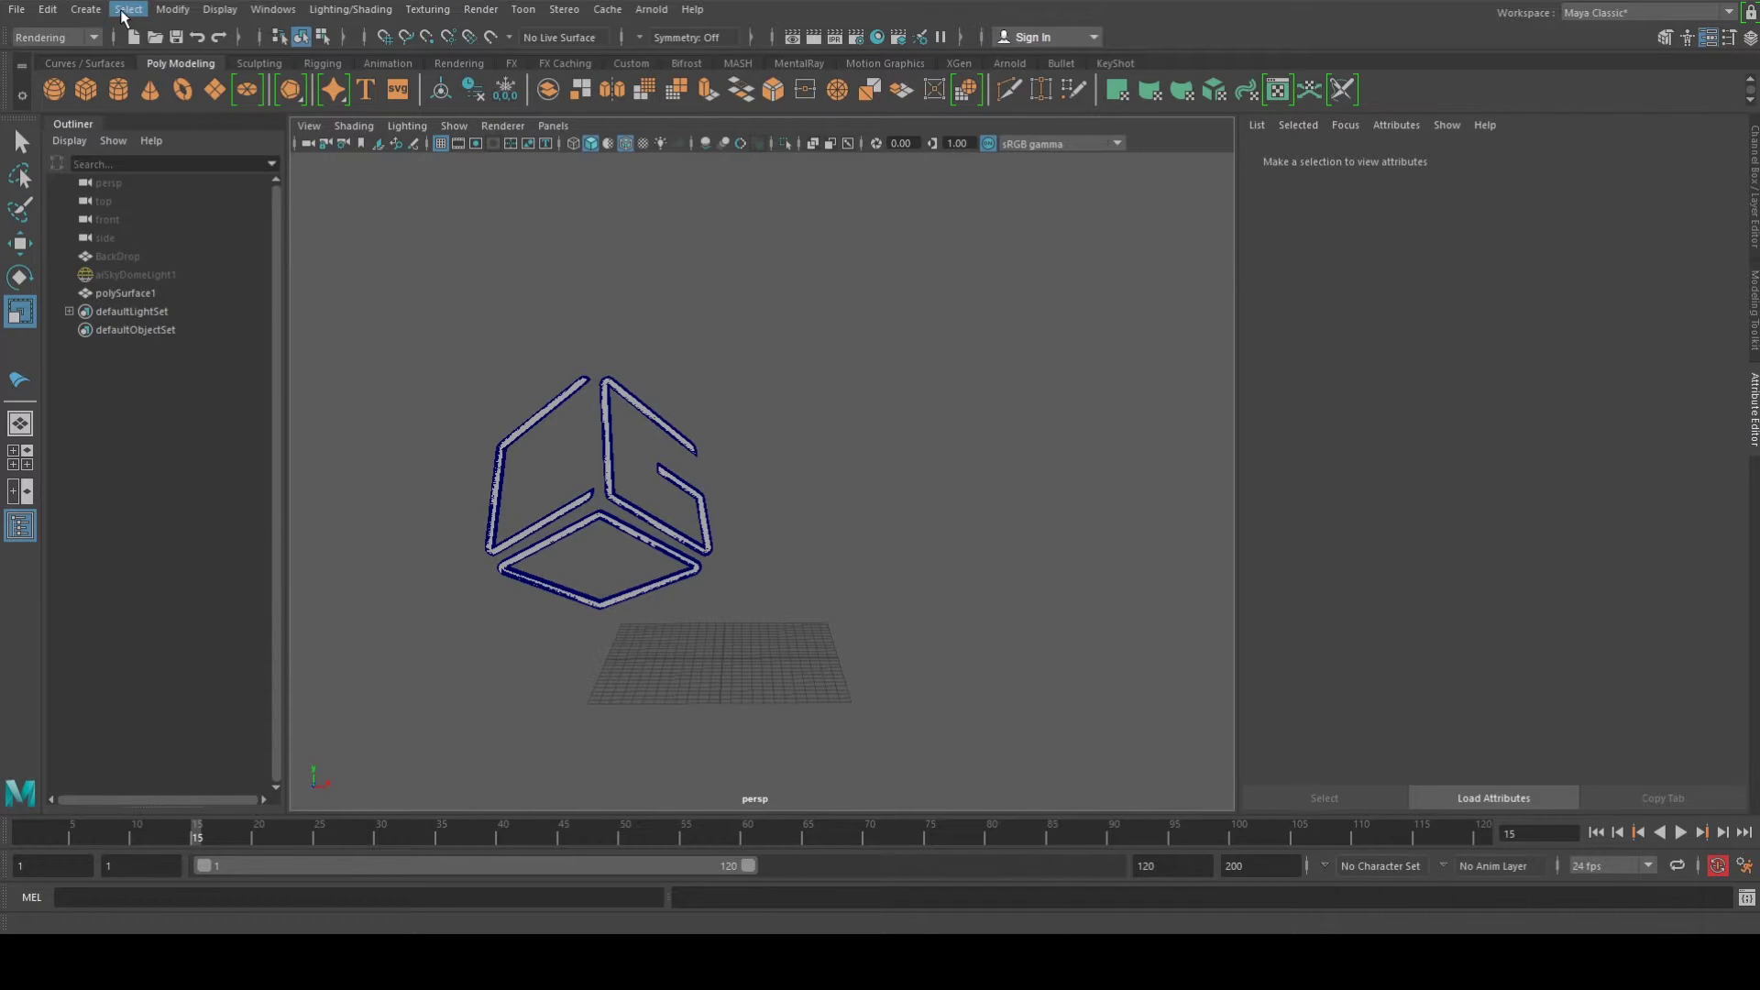
left_click(85, 9)
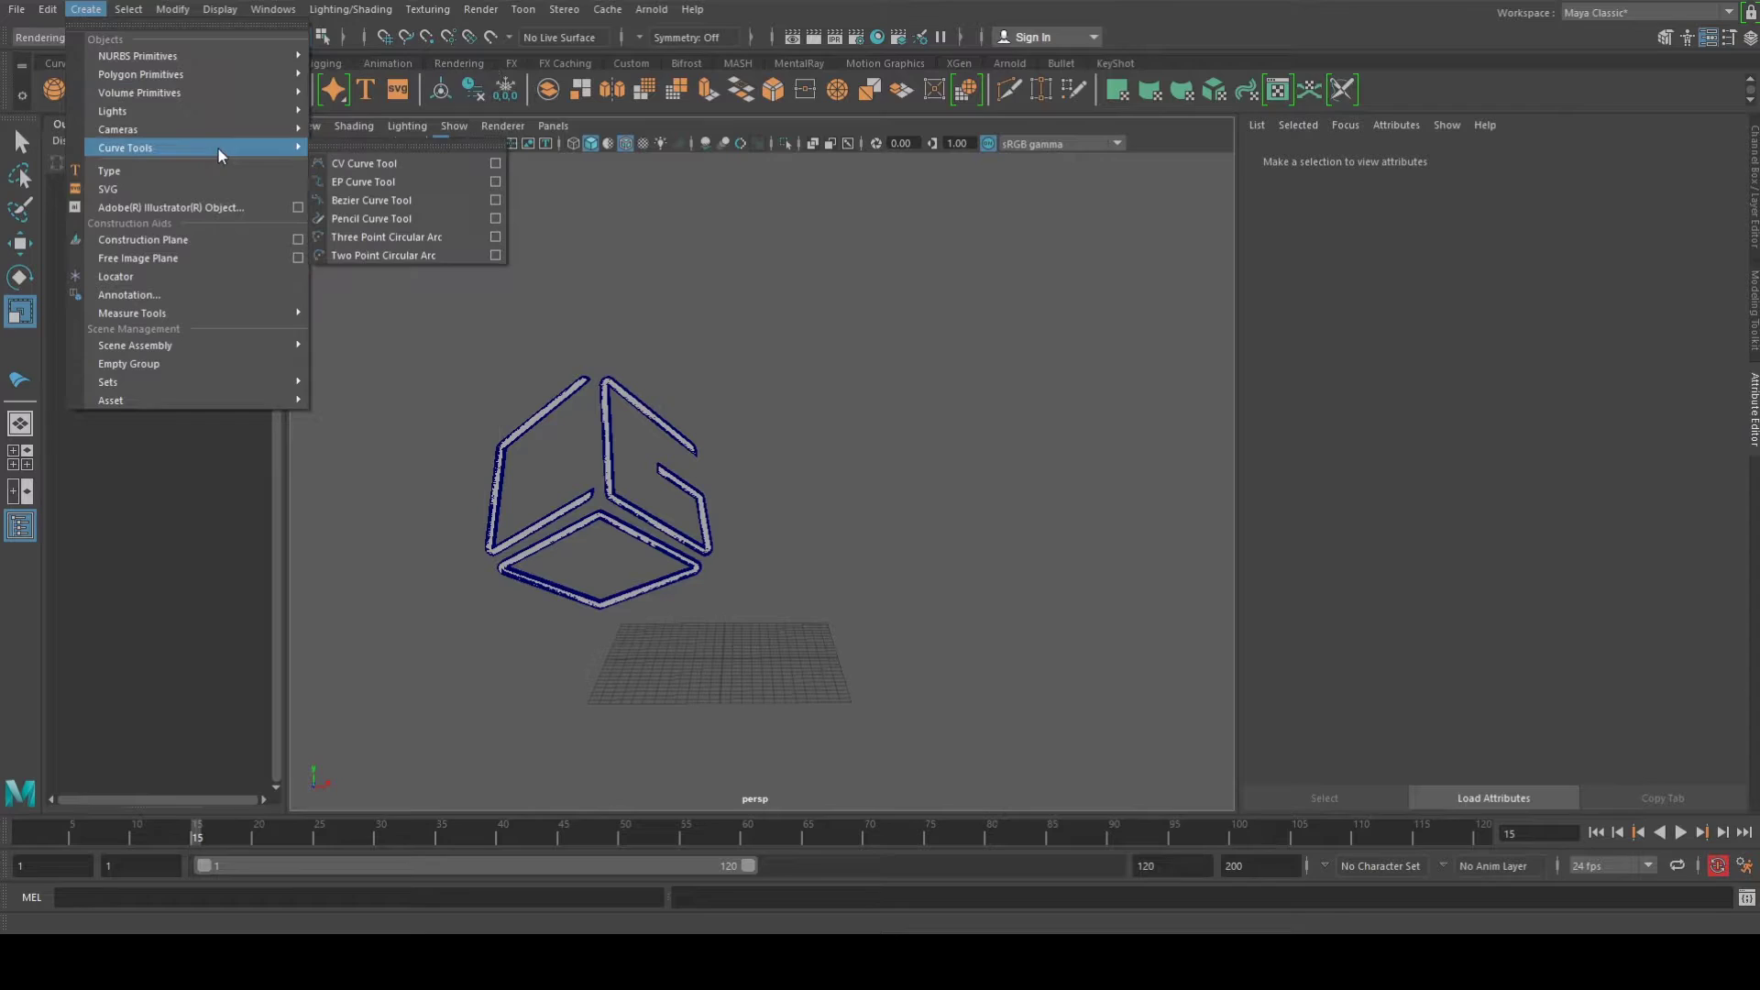
left_click(158, 172)
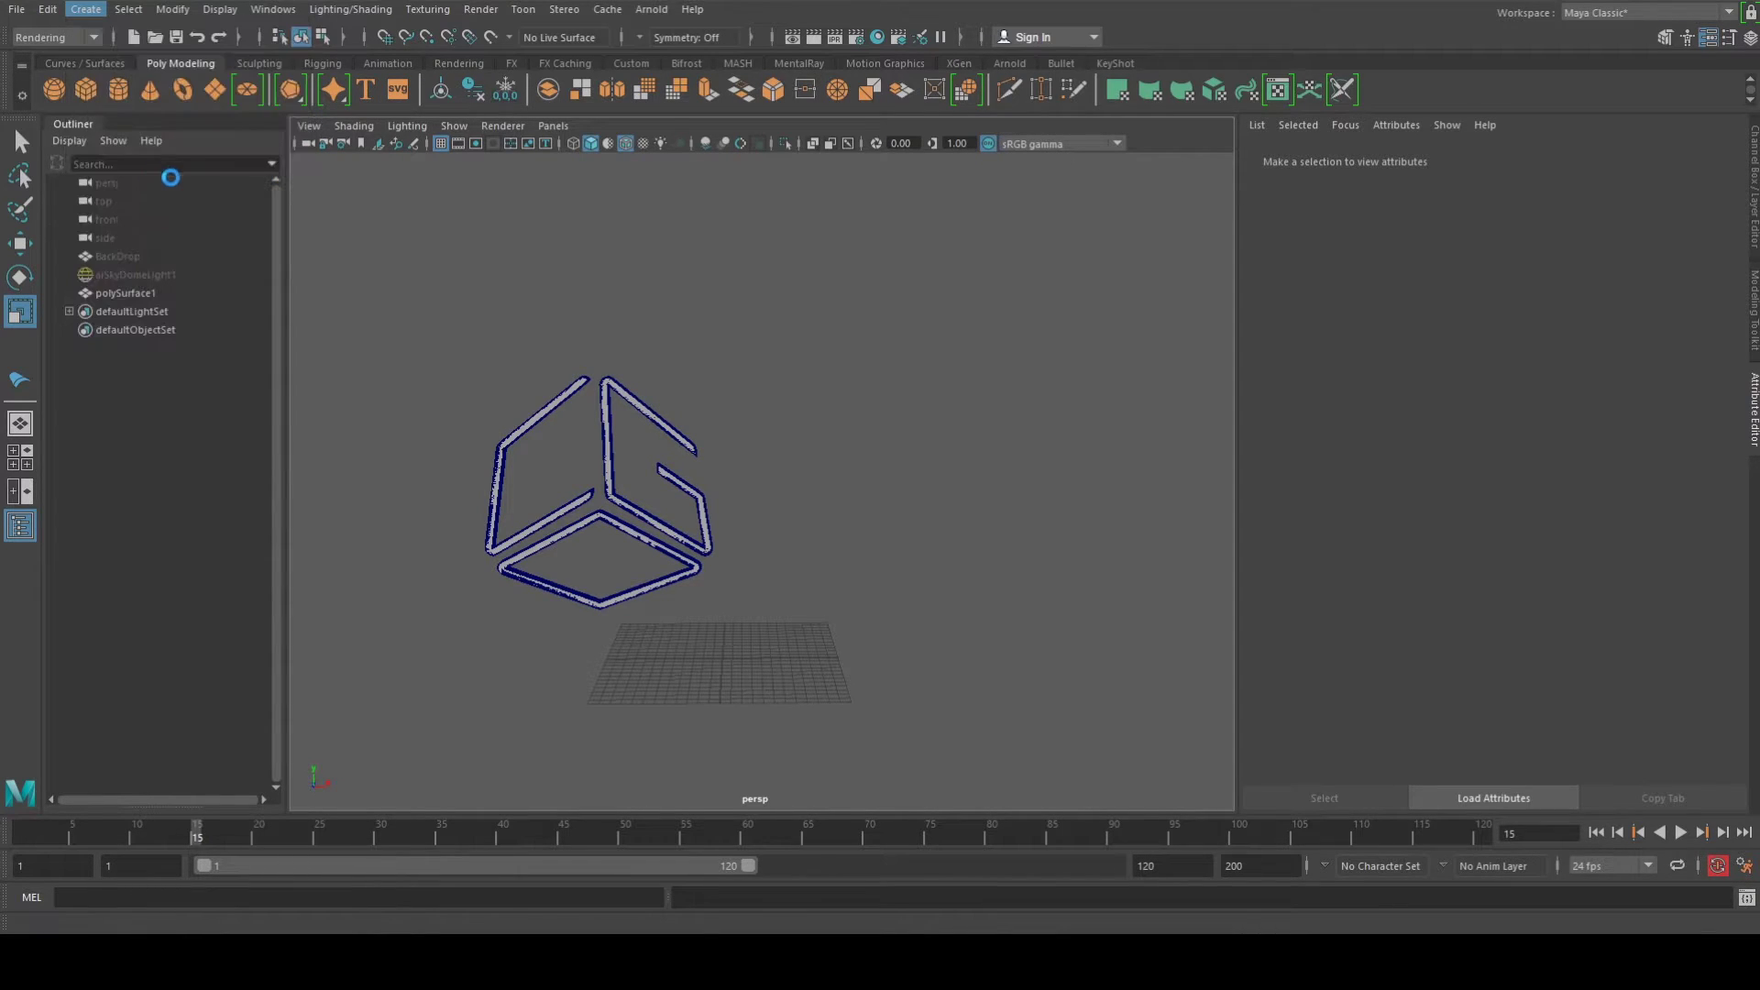
left_click_drag(1116, 425, 819, 378, "alt")
Replace the type object's default text with "CG Turf"
left_click(1370, 289)
key("BackSpace")
key("BackSpace")
key("BackSpace")
key("BackSpace")
key("BackSpace")
key("BackSpace")
key("BackSpace")
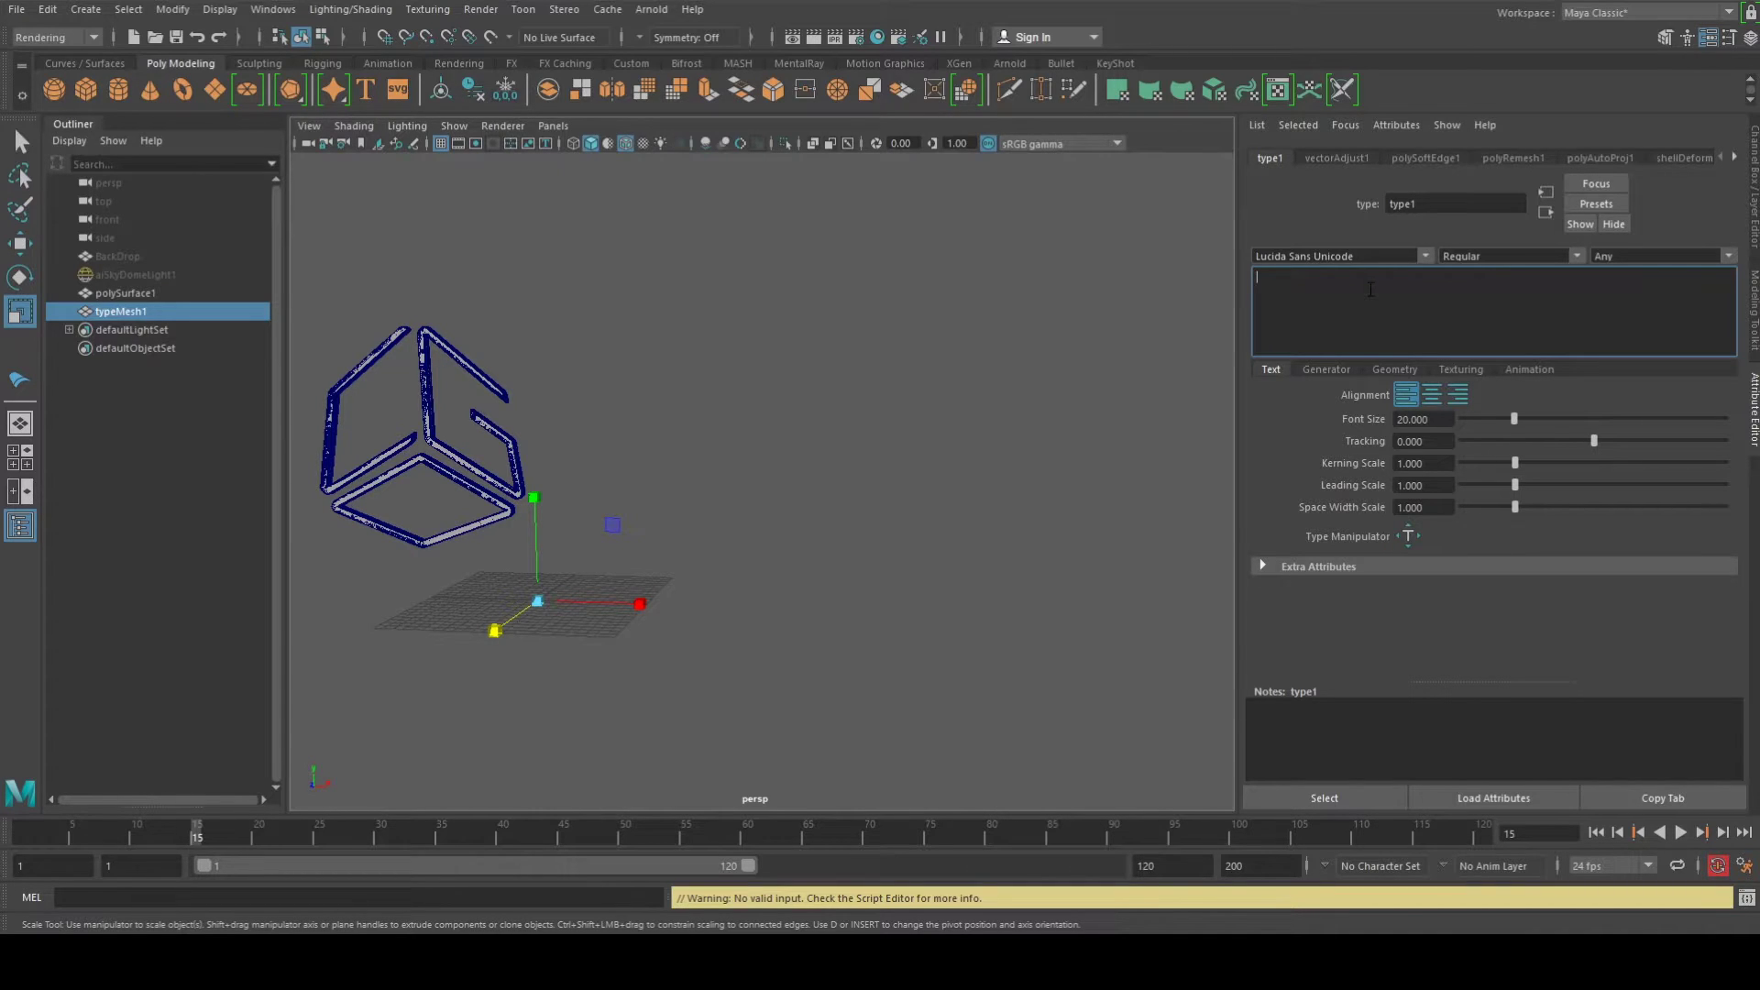
key("Caps_Lock")
type("CG")
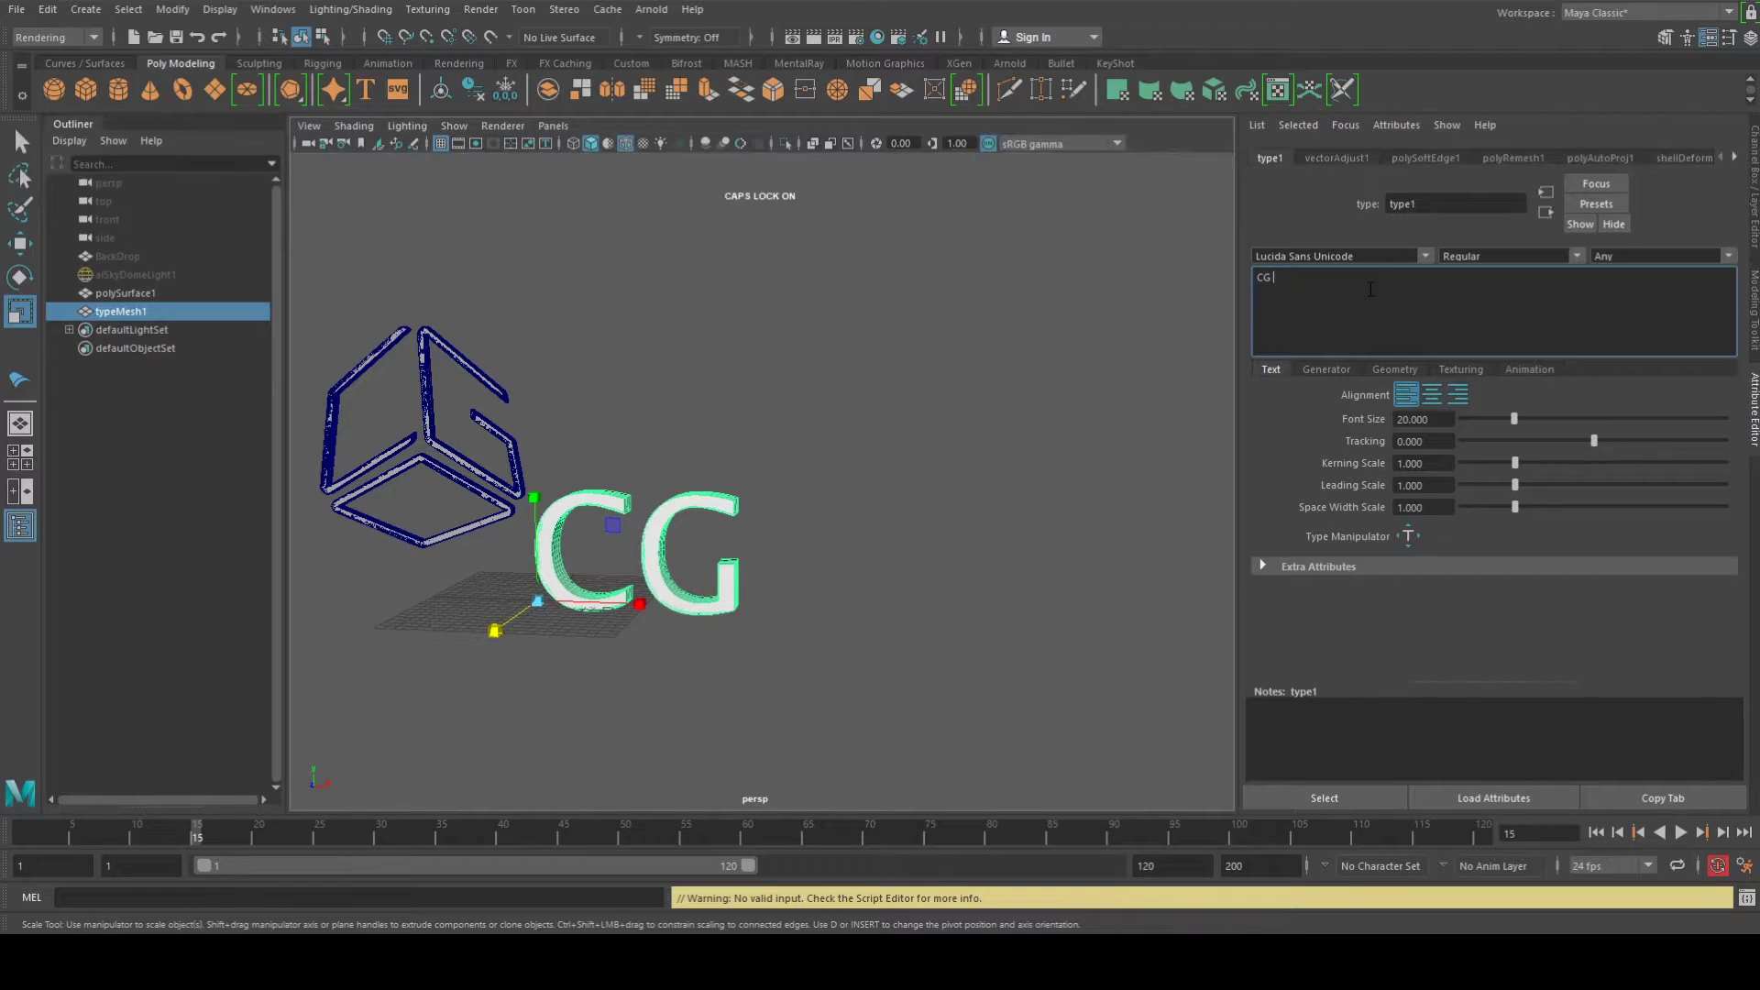
type(" T")
key("Caps_Lock")
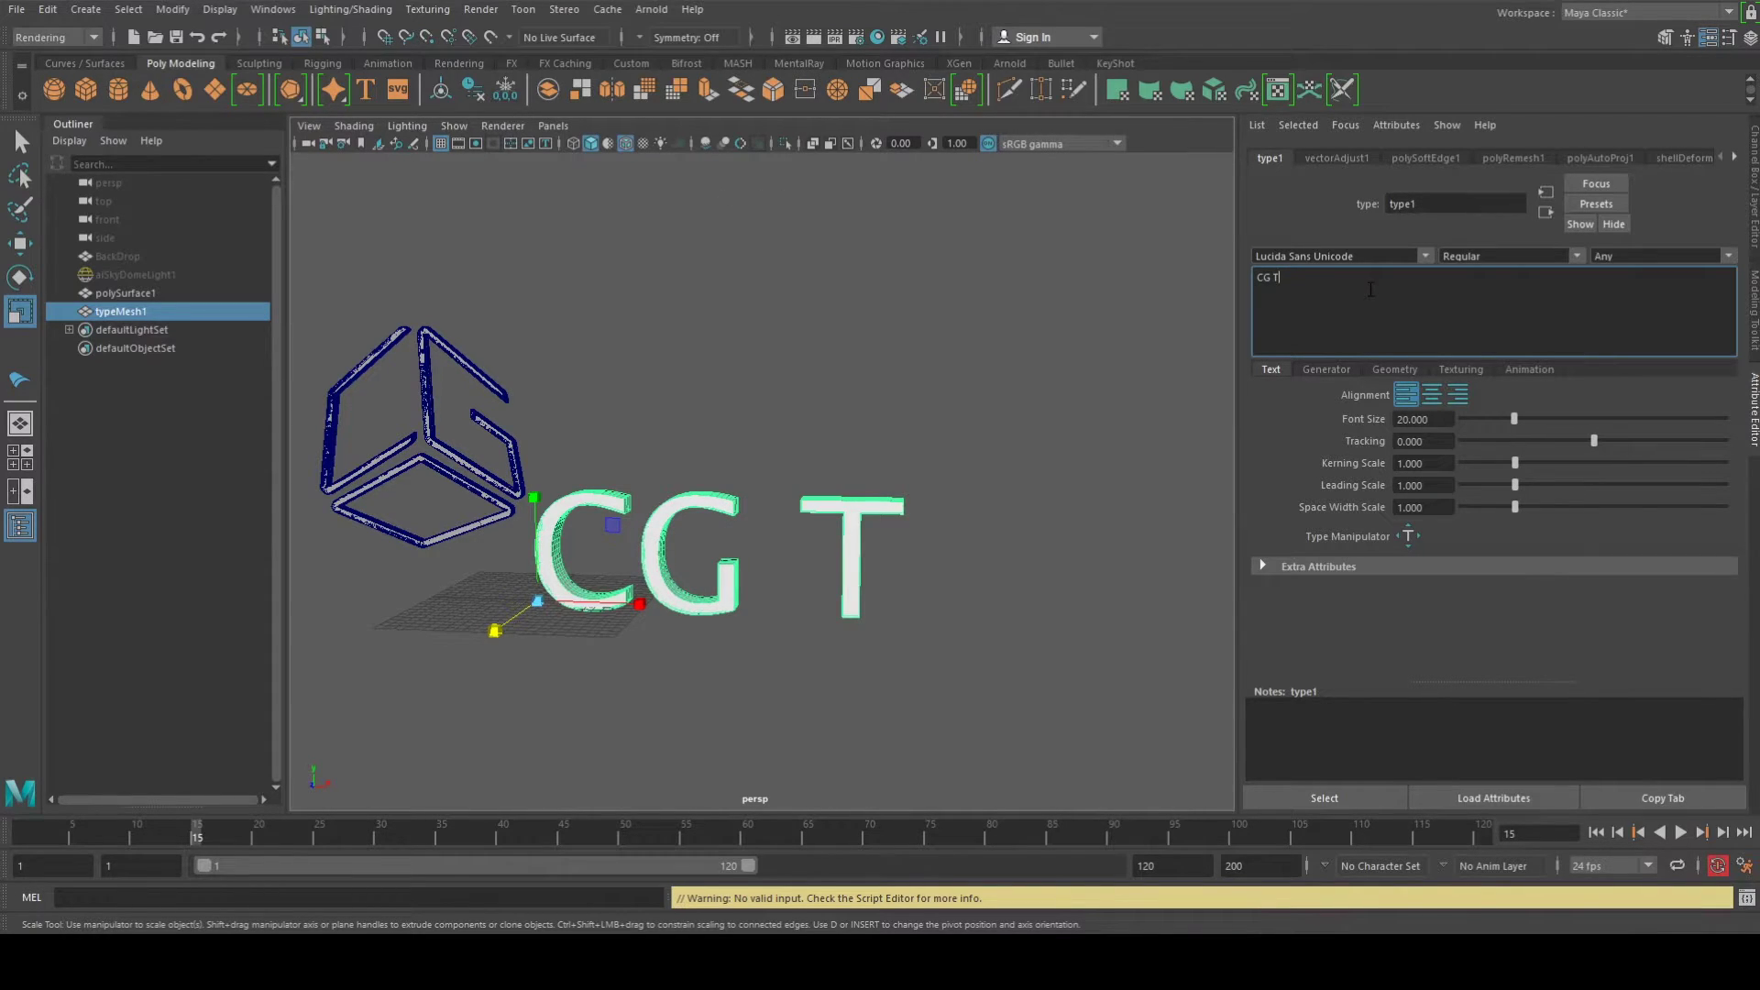
type("urf")
Set the "CG Turf" type object's font to Expansiva
left_click(1393, 259)
left_click_drag(1392, 259, 1046, 240)
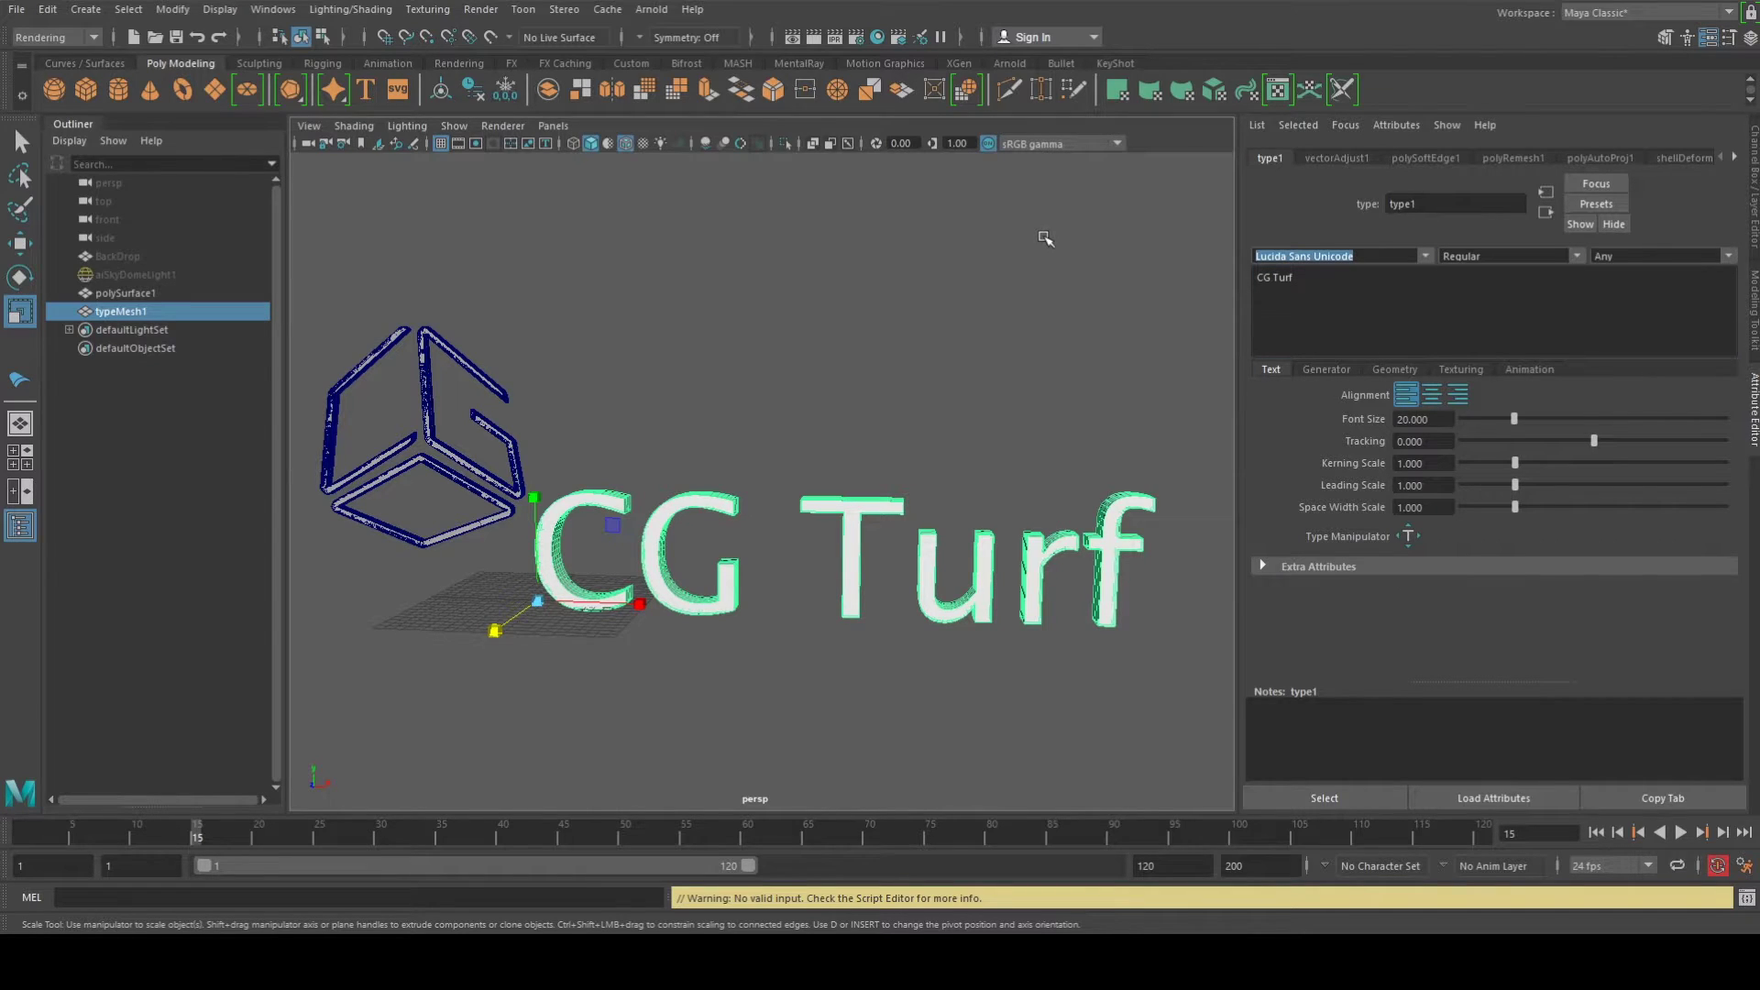
type("expansiva")
key("Return")
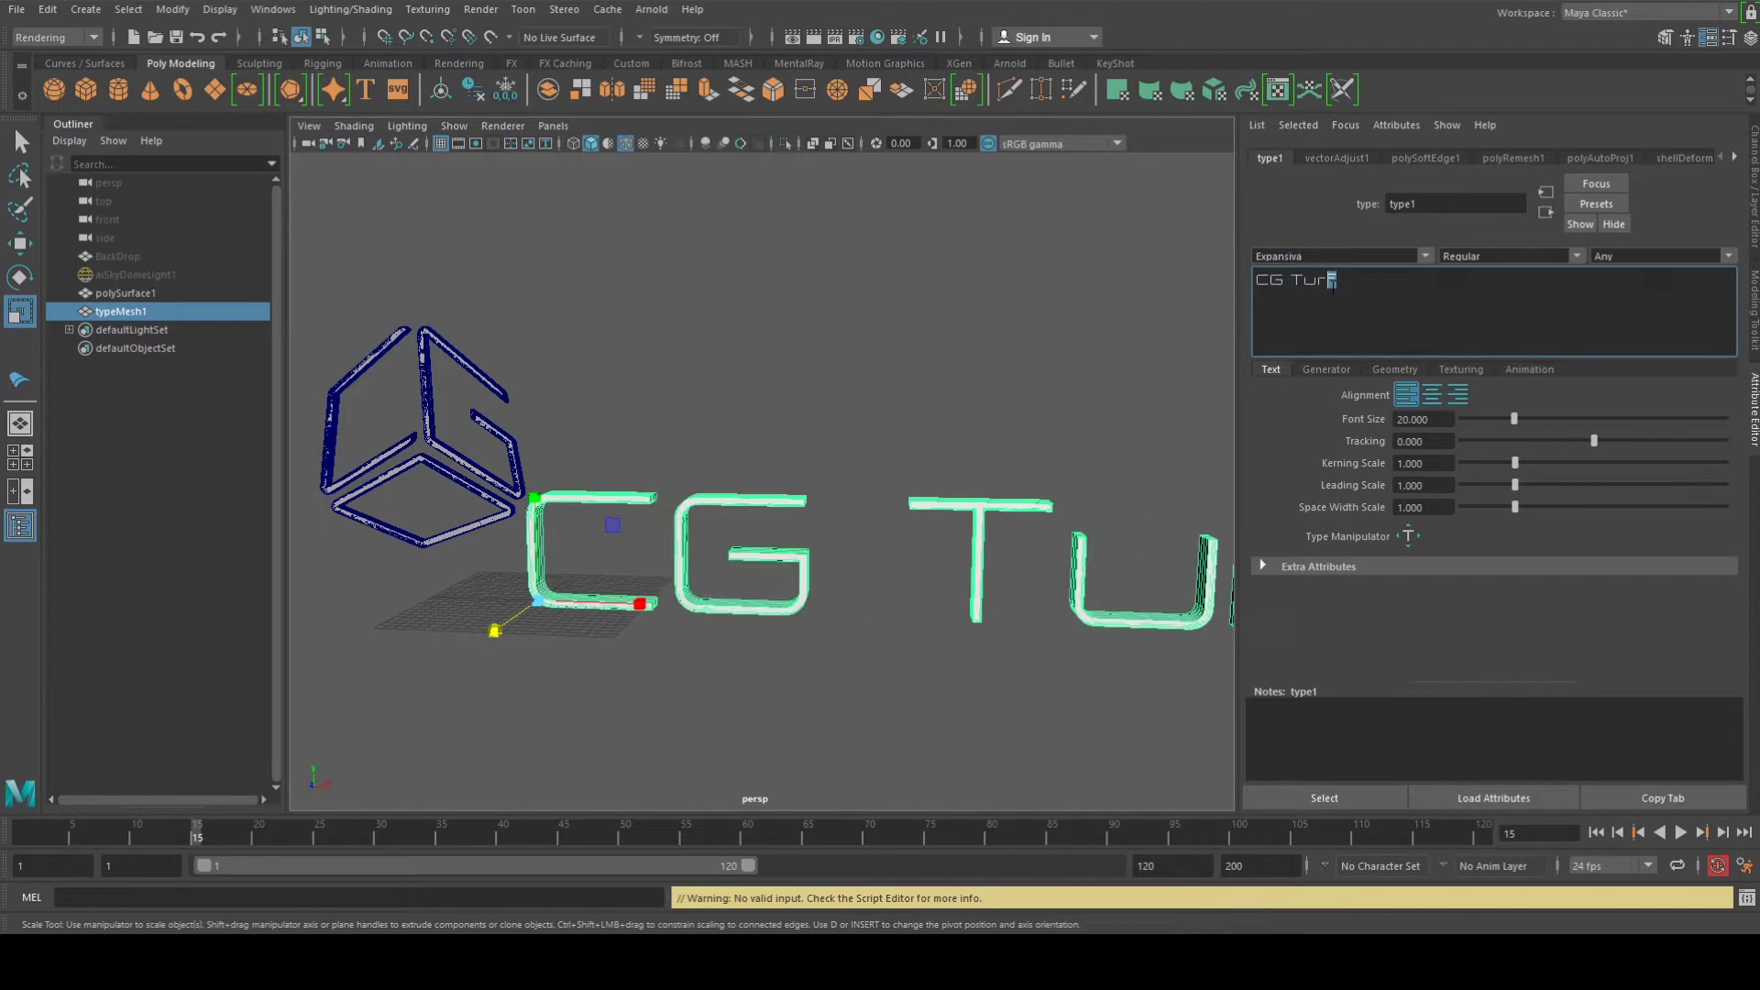
Correct the final letter of the type object so that its text reads "CG Turf"
scroll(797, 558, "down", 2)
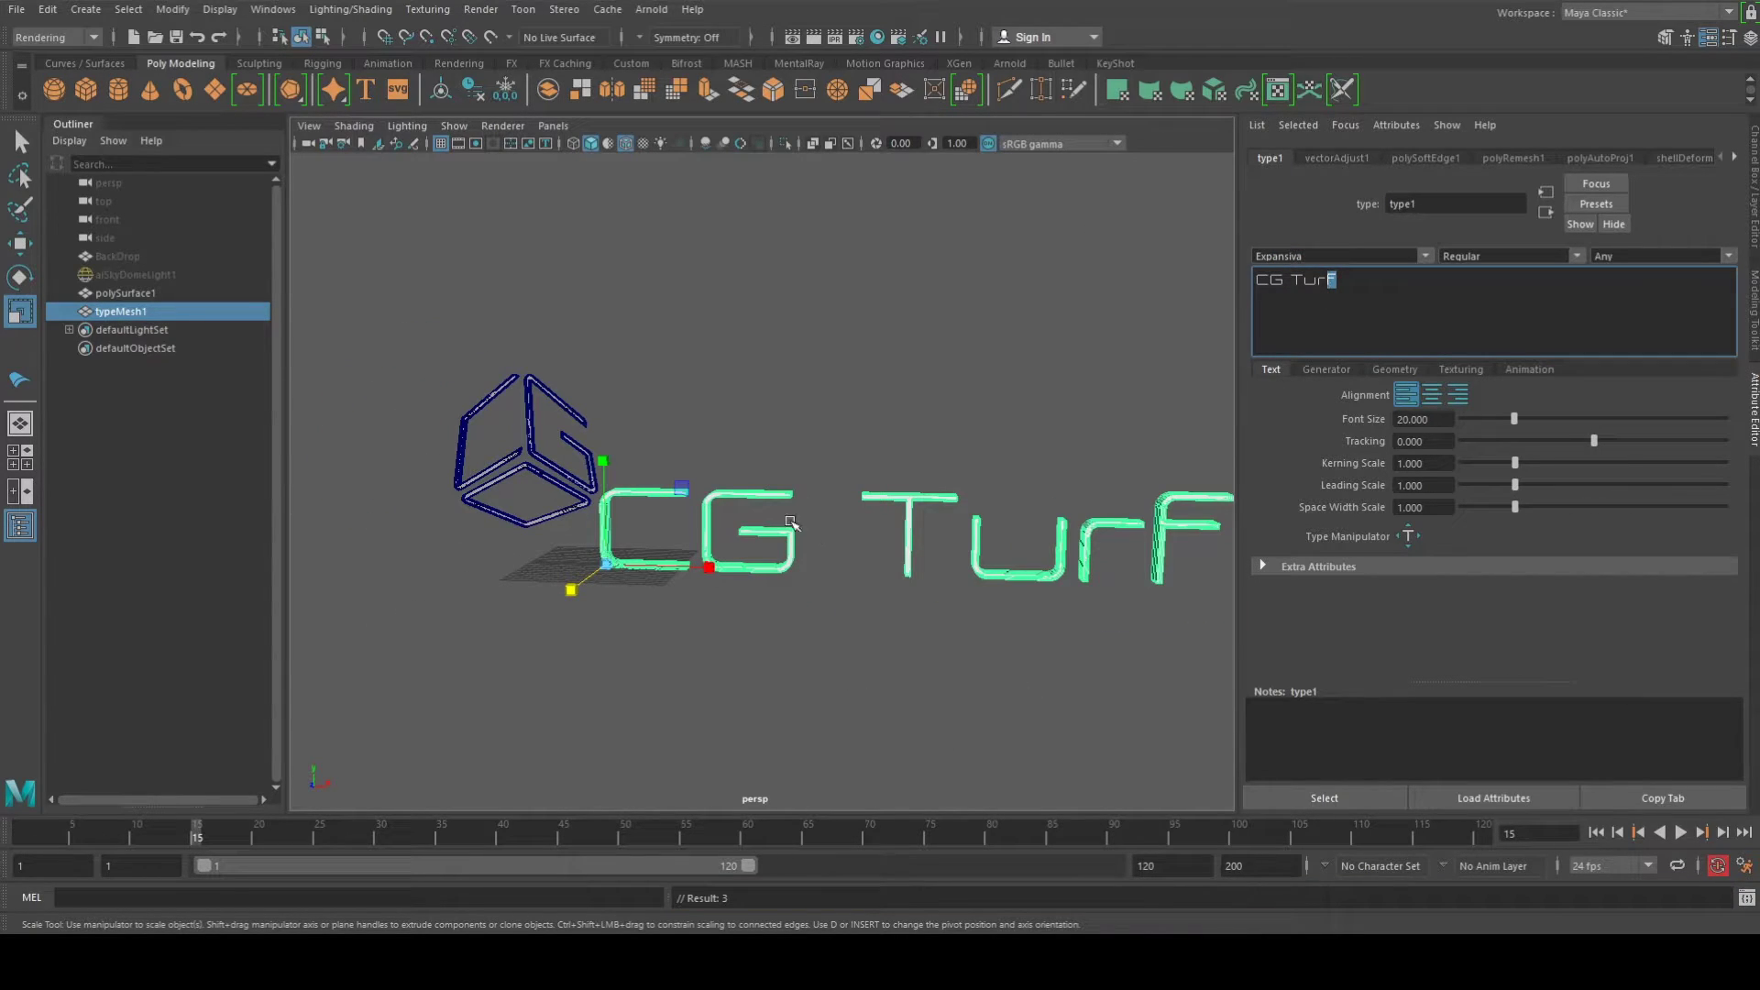
type("u")
left_click(735, 433)
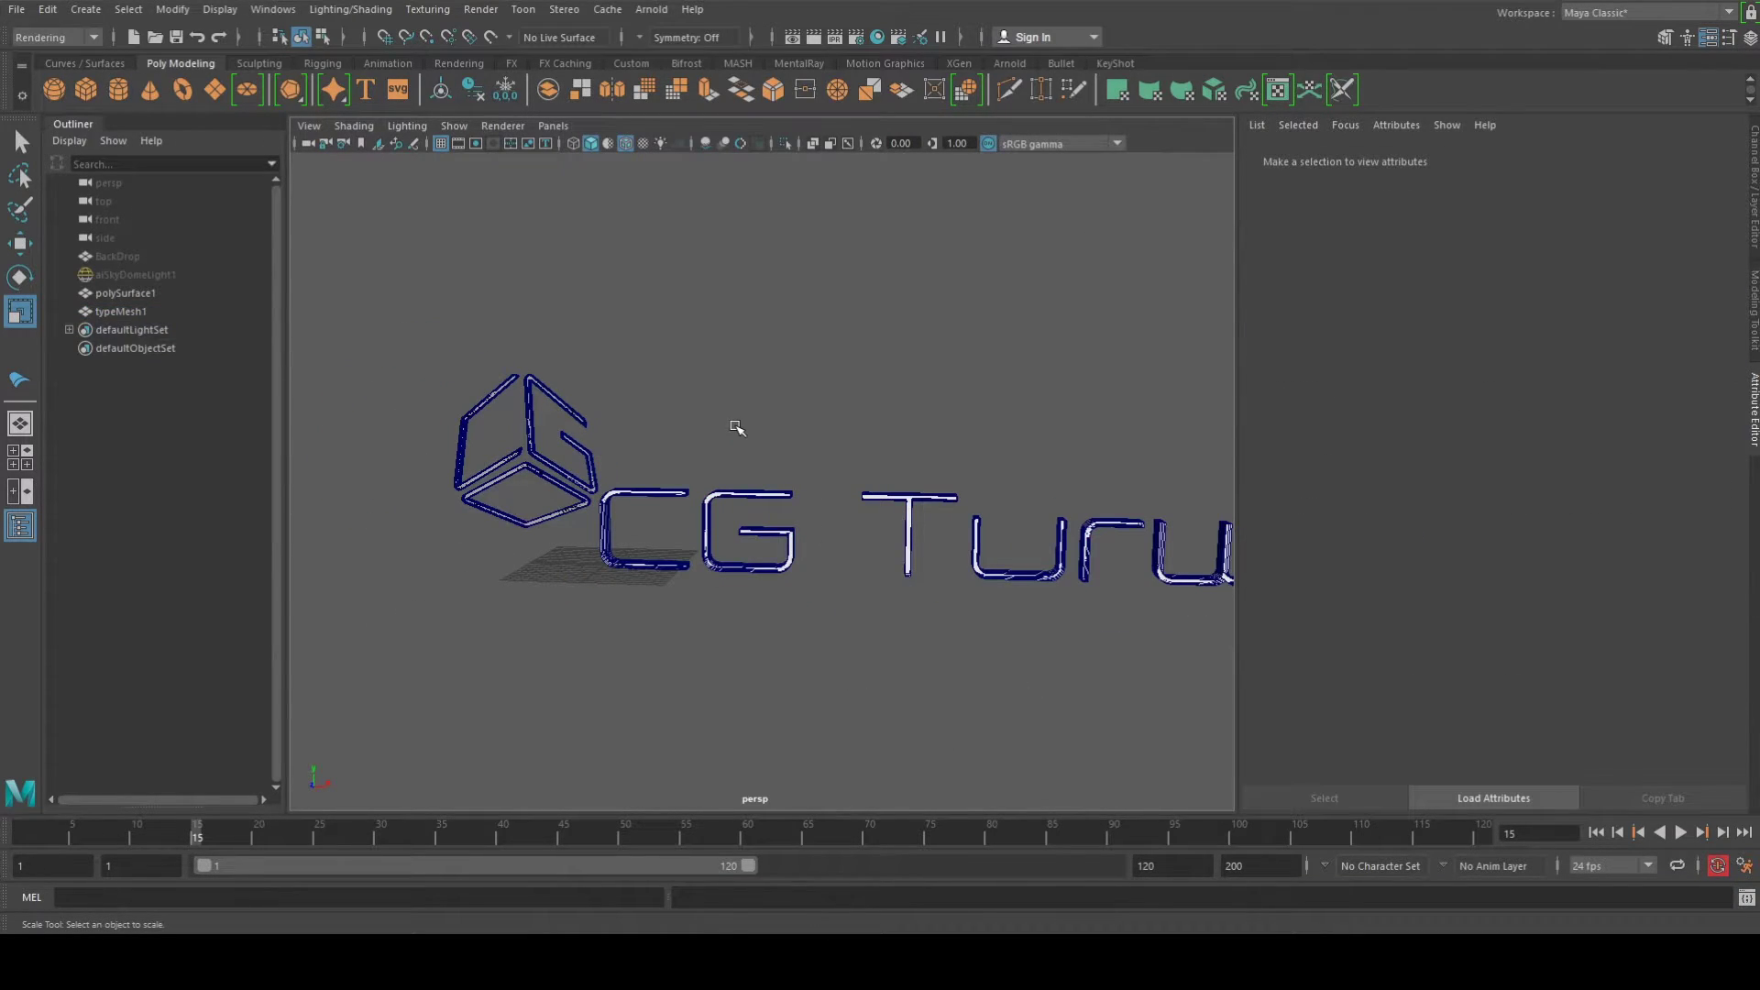
left_click(1082, 537)
middle_click_drag(926, 587, 723, 589, "alt")
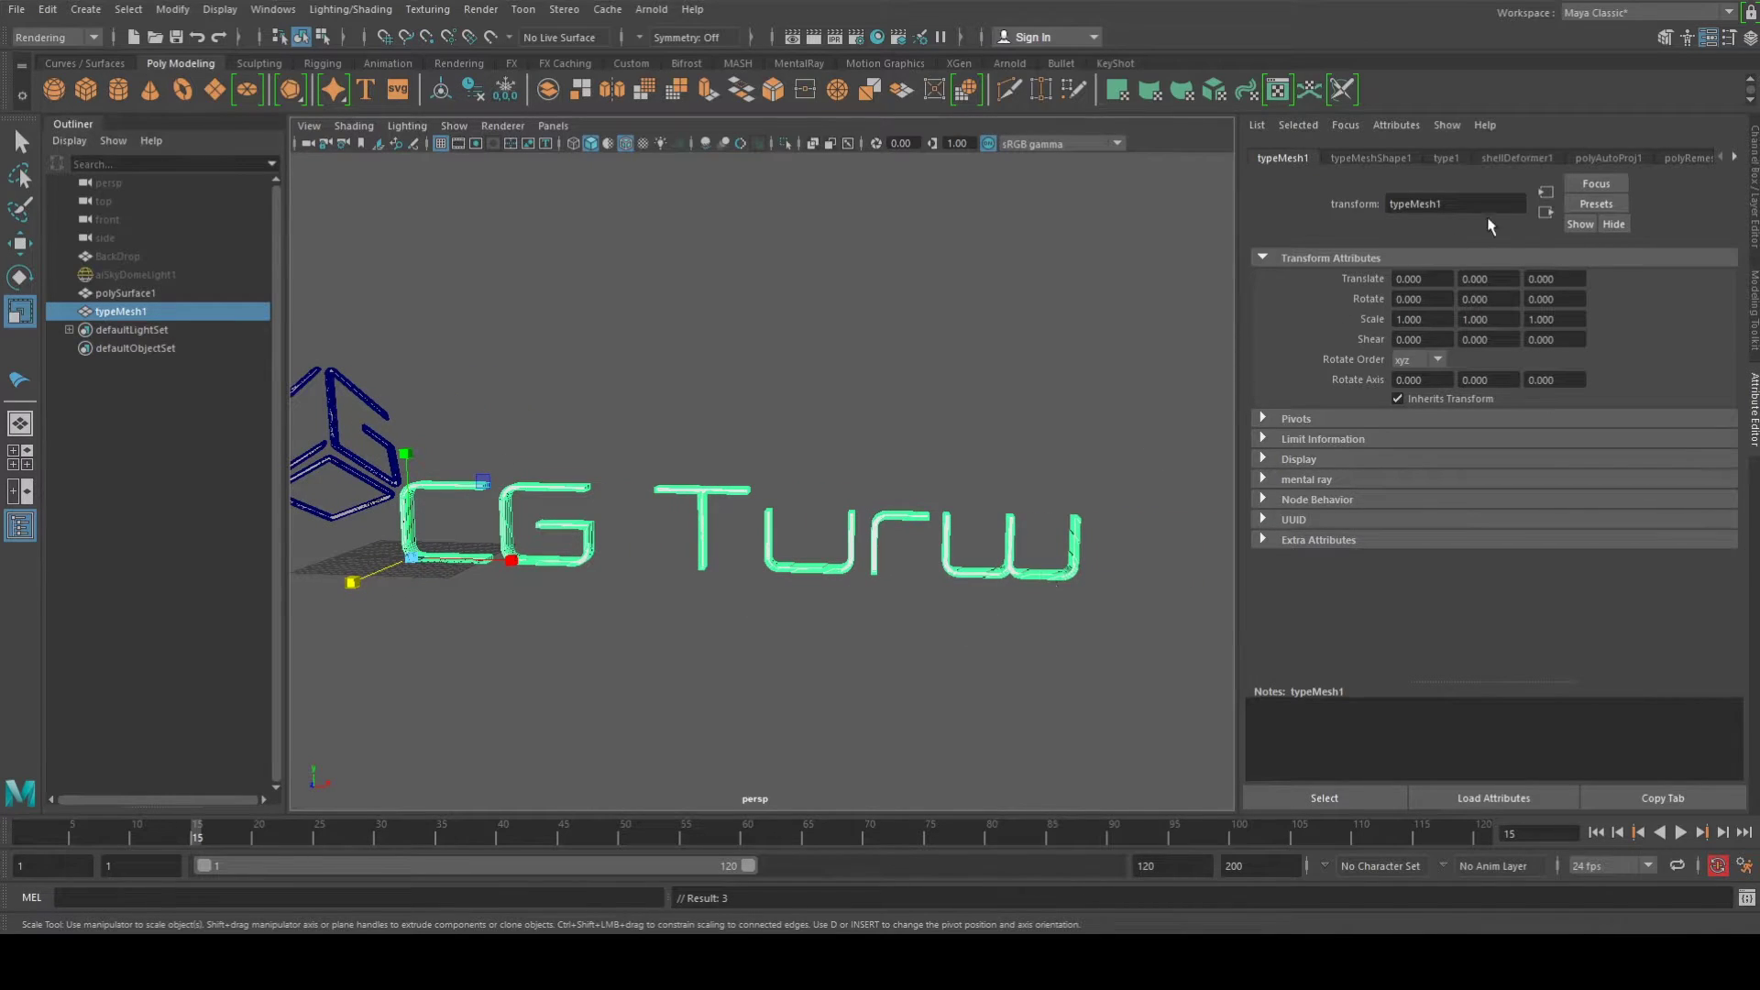
left_click(1447, 159)
left_click(1391, 291)
key("BackSpace")
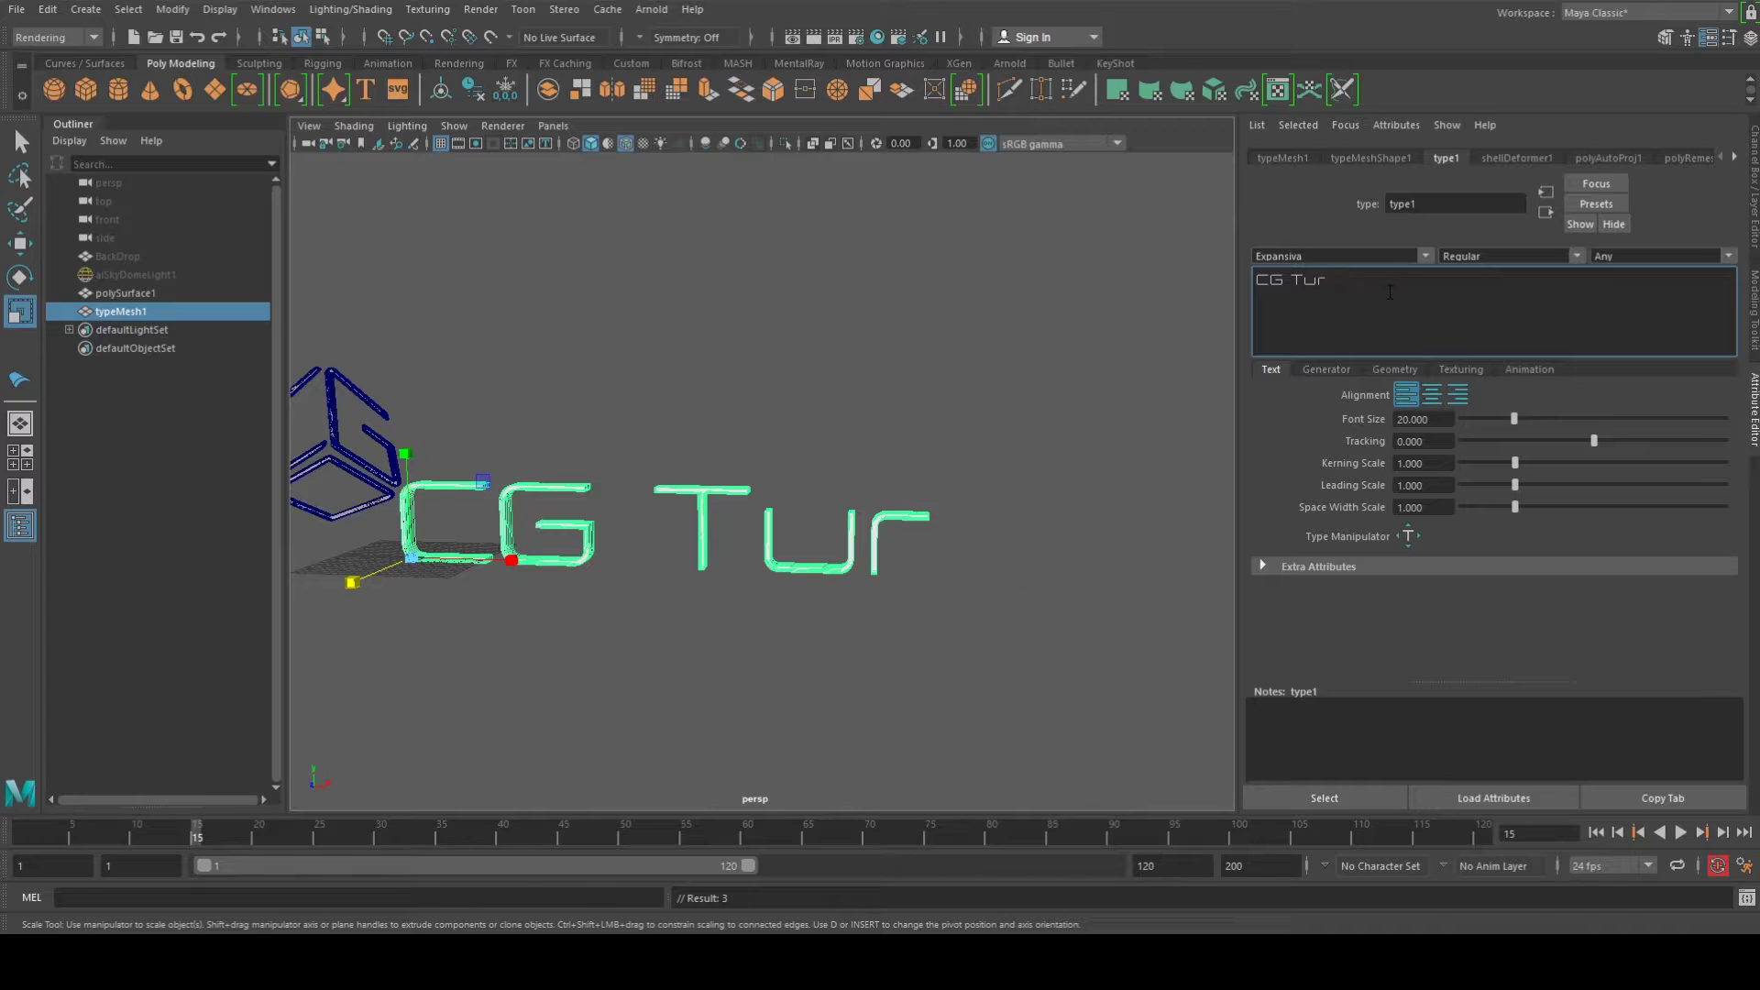
type("f")
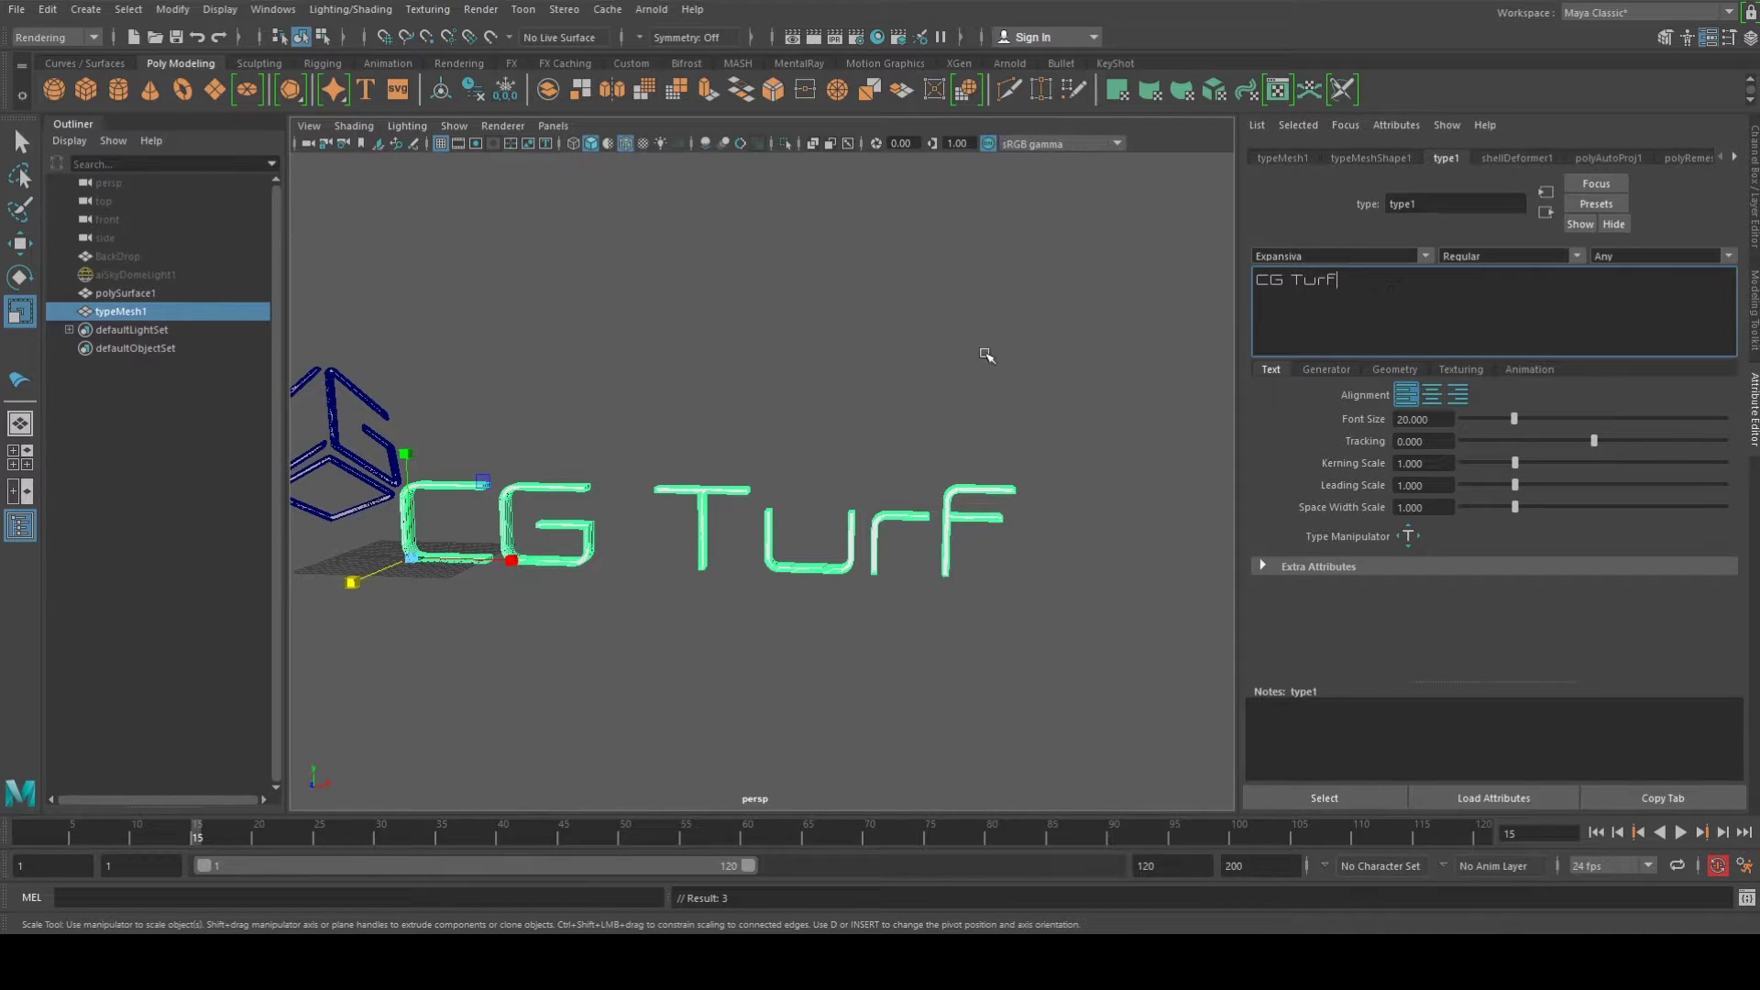
Remove the final letter of the 3D text and delete the text mesh from the scene
key("BackSpace")
key("Caps_Lock")
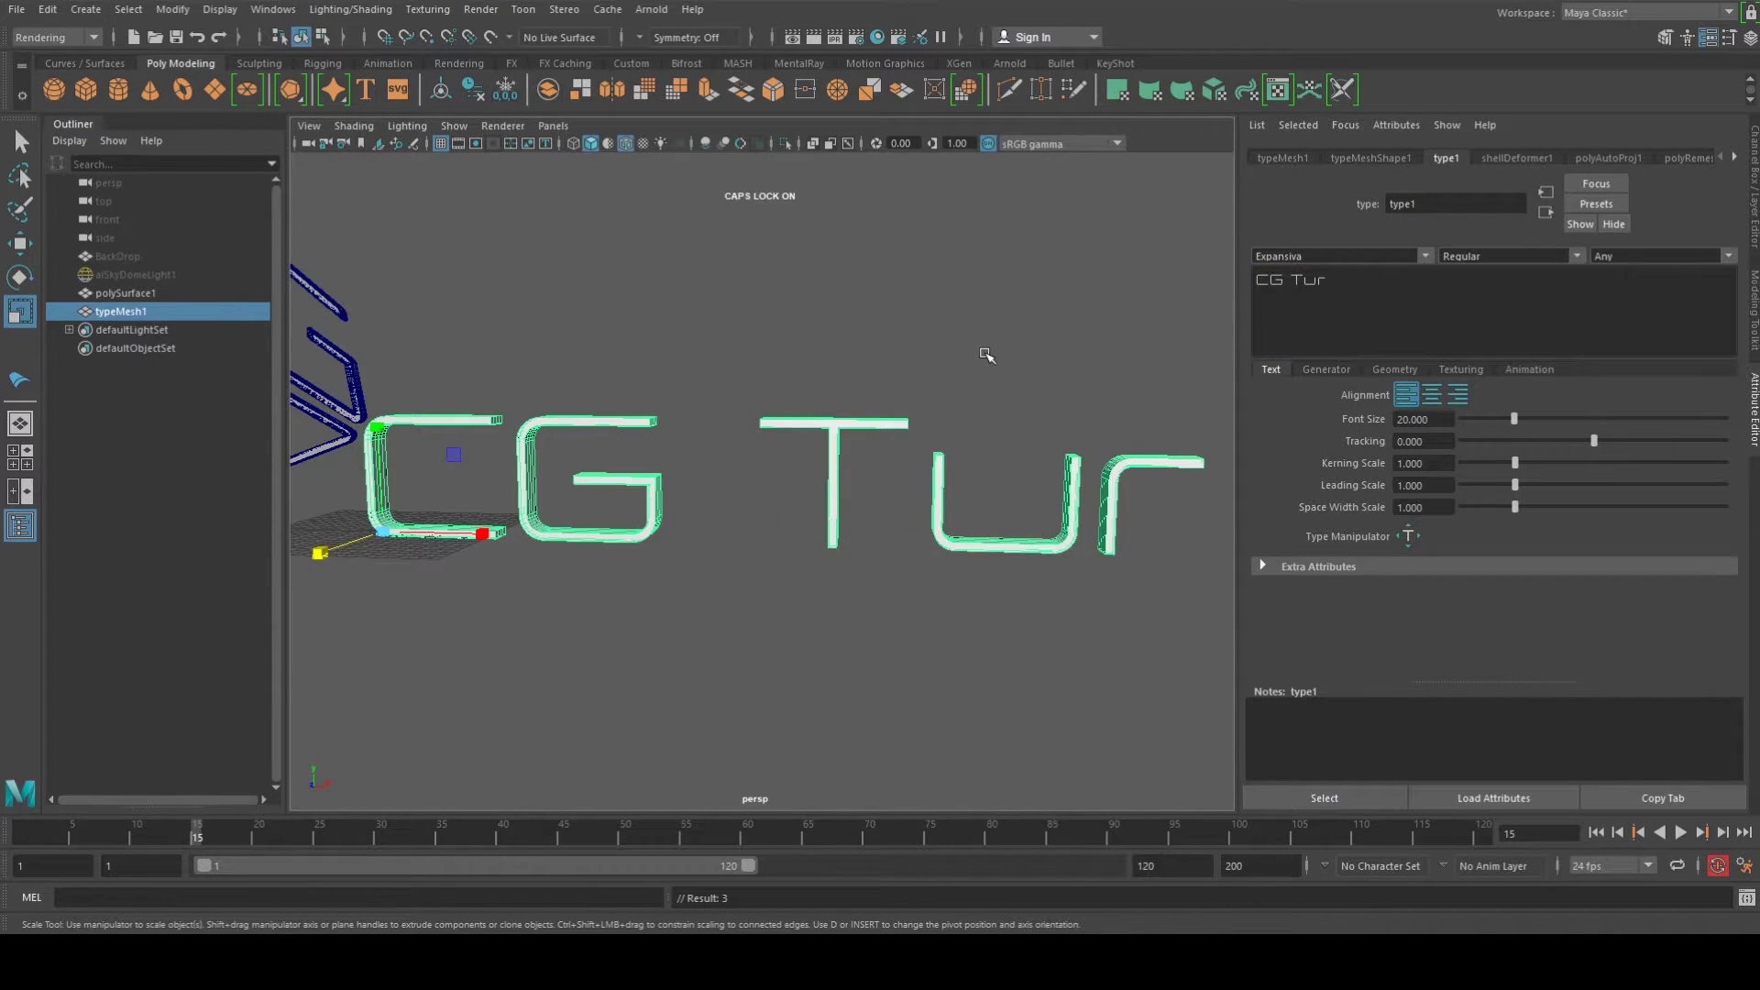
key("Delete")
scroll(856, 492, "down", 3)
middle_click_drag(774, 452, 696, 514, "alt")
scroll(696, 517, "down", 2)
left_click_drag(758, 498, 730, 483, "alt")
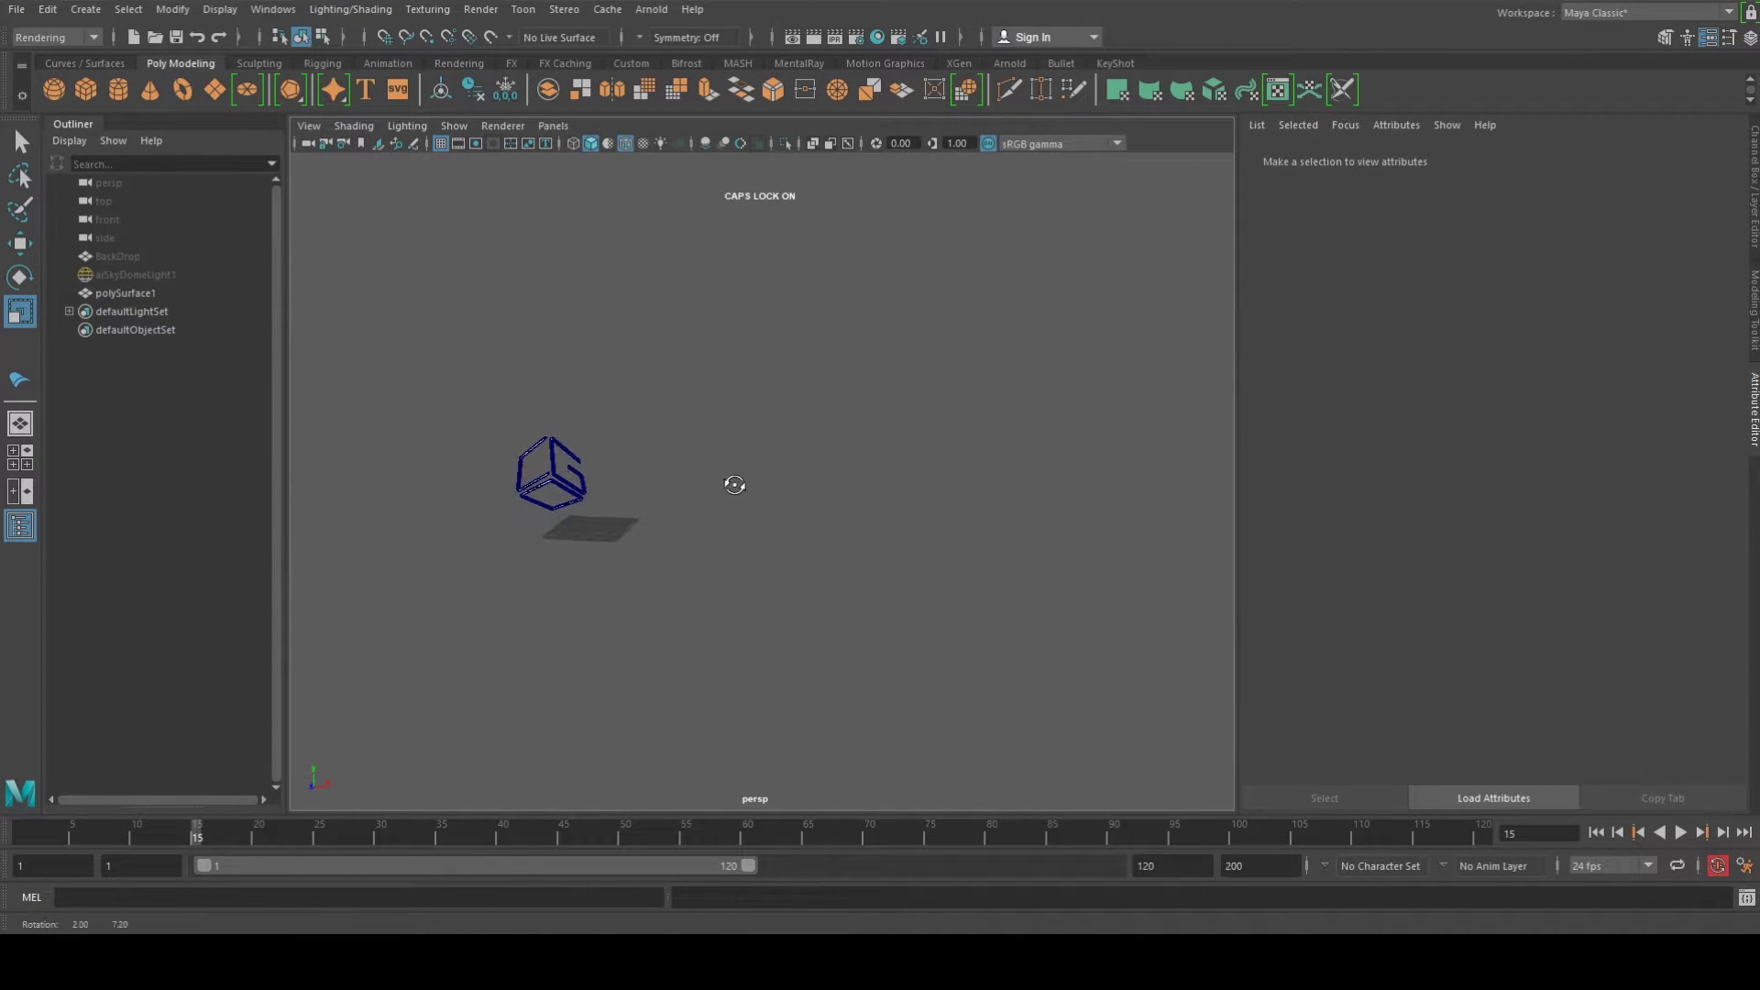
Undo the recent deletions of the text meshes
key("ctrl+z")
key("ctrl+z")
key("ctrl+z")
key("ctrl+z")
key("ctrl+z")
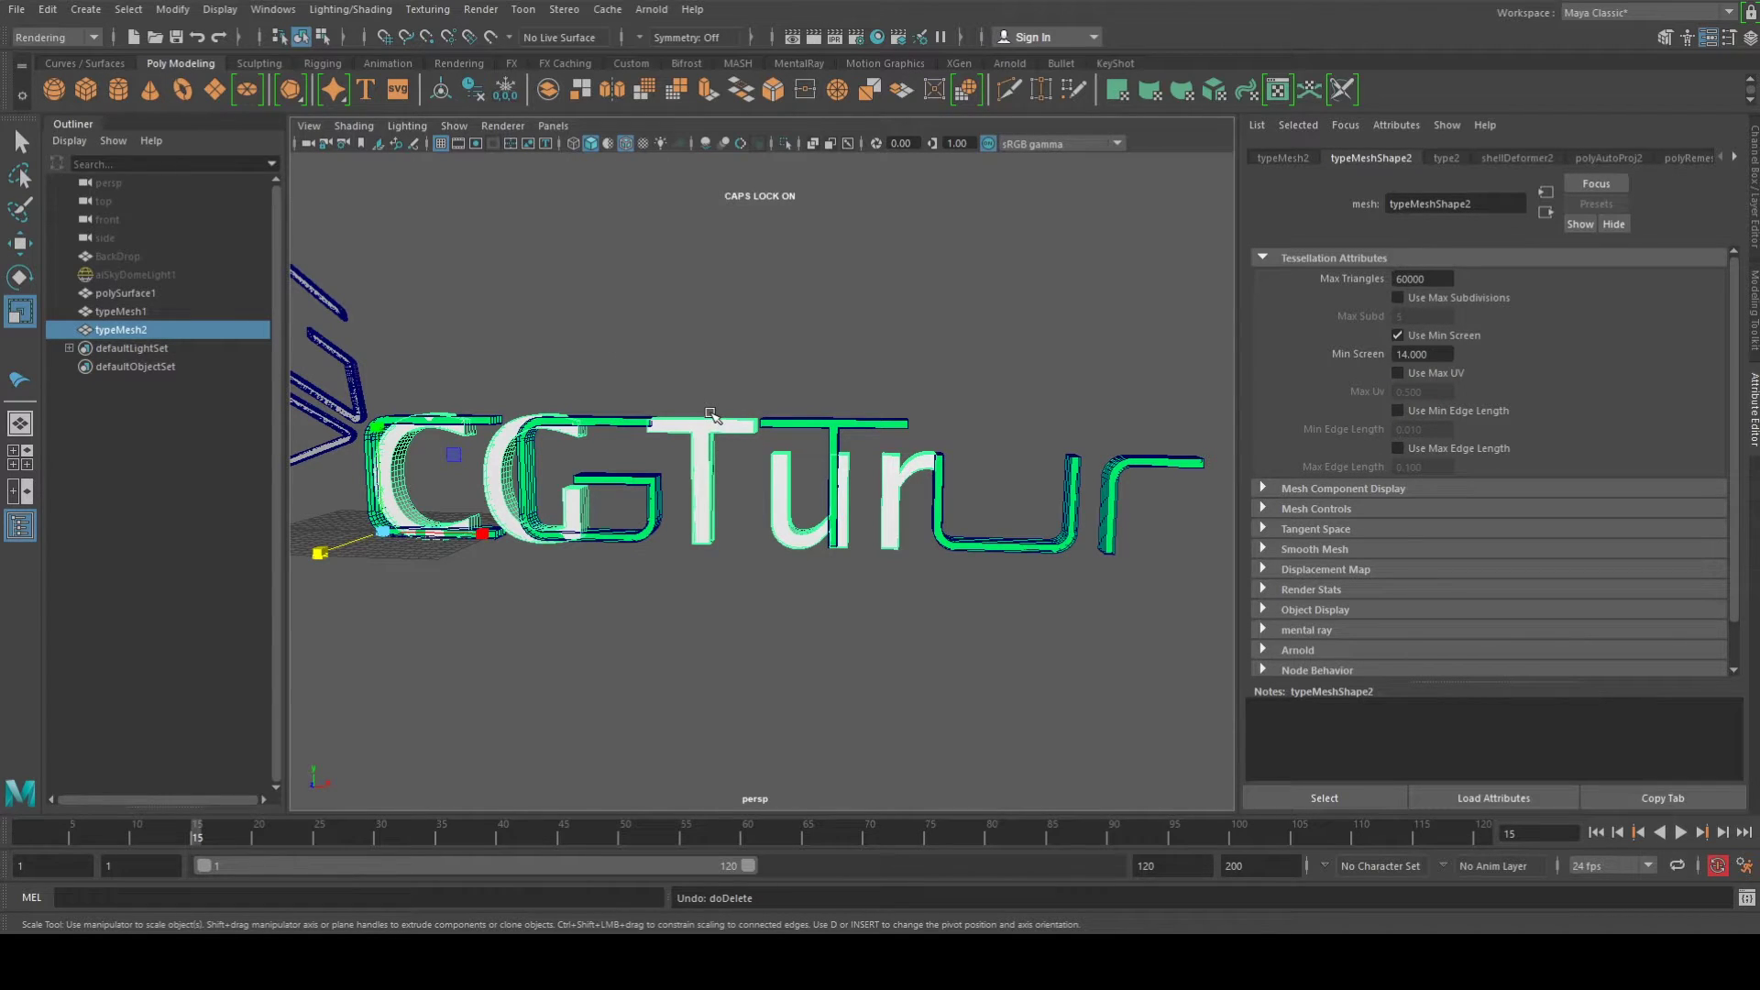
key("f")
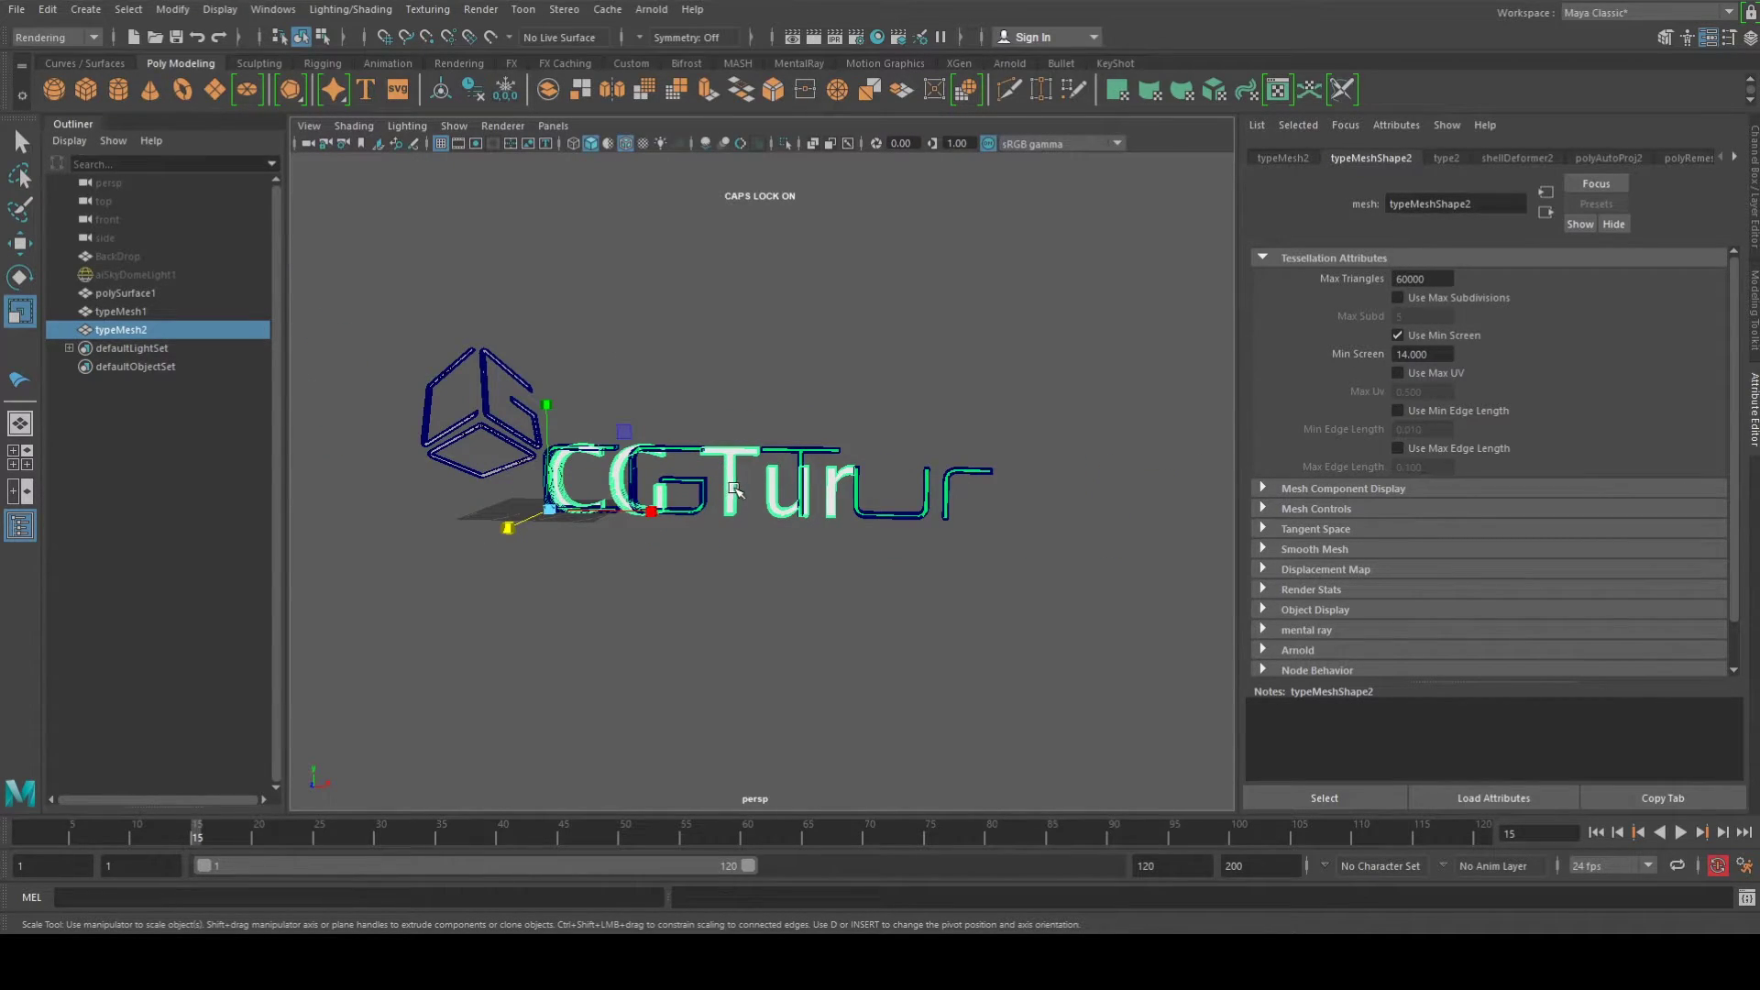
Delete both leftover text meshes, keeping the logo mesh
key("Delete")
left_click(781, 455)
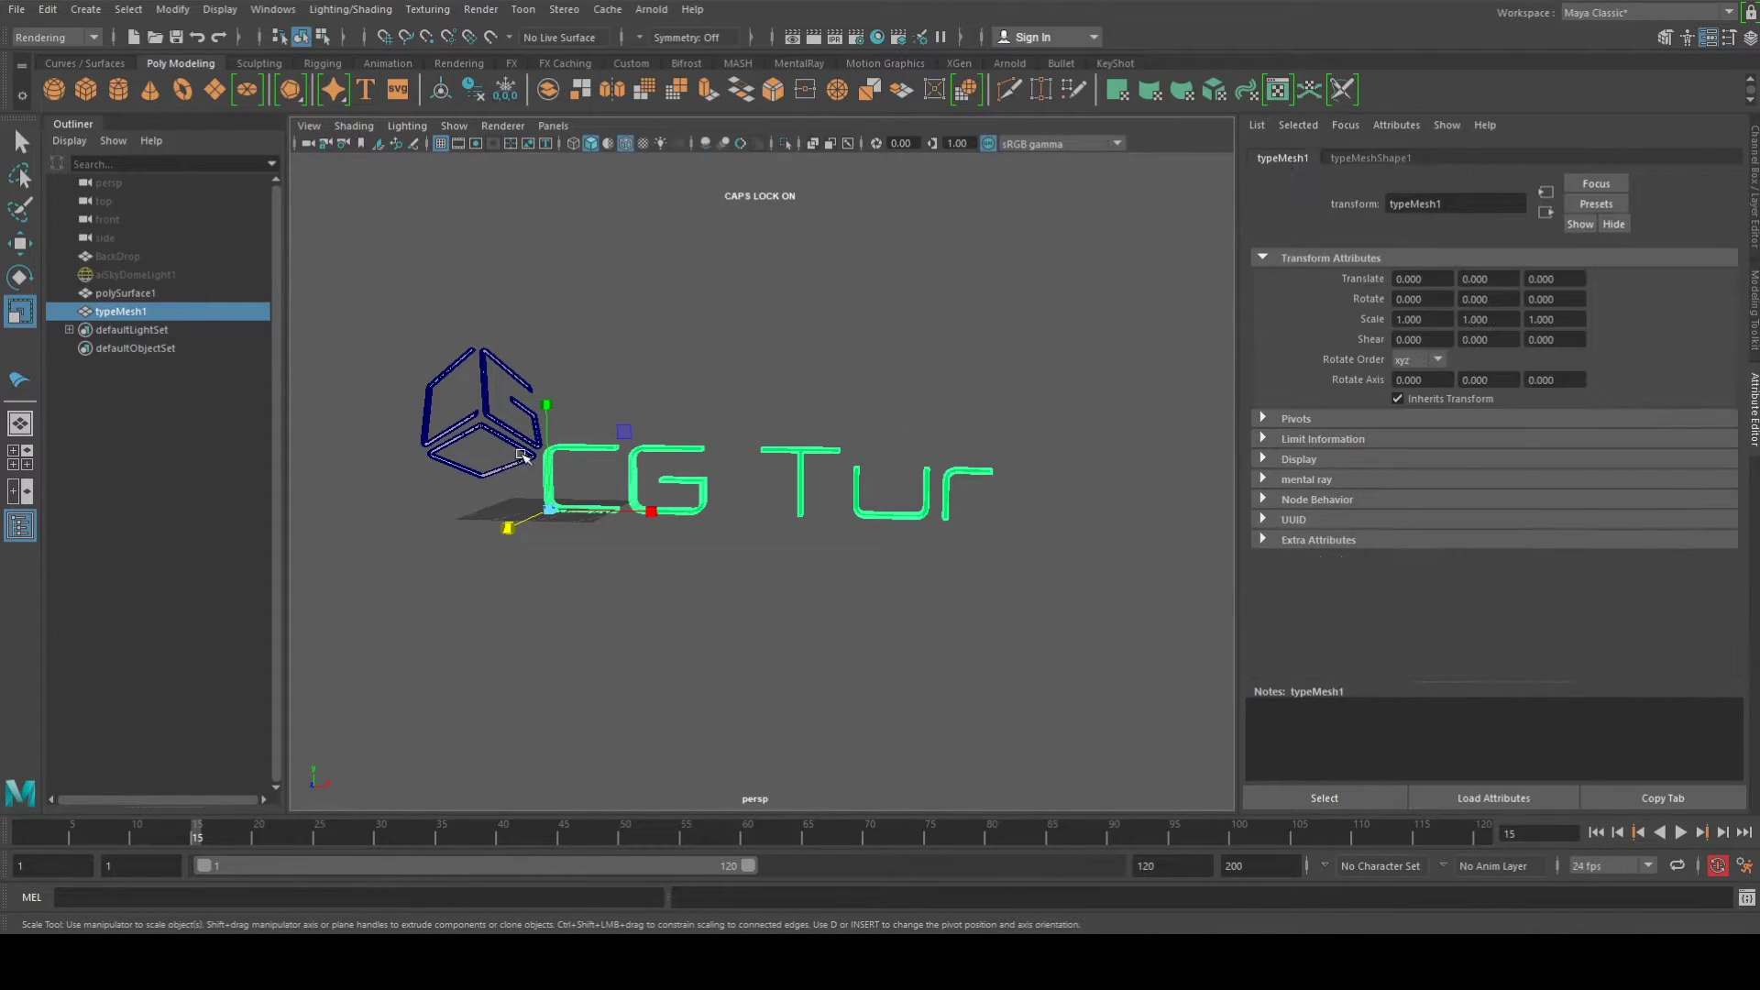
key("Delete")
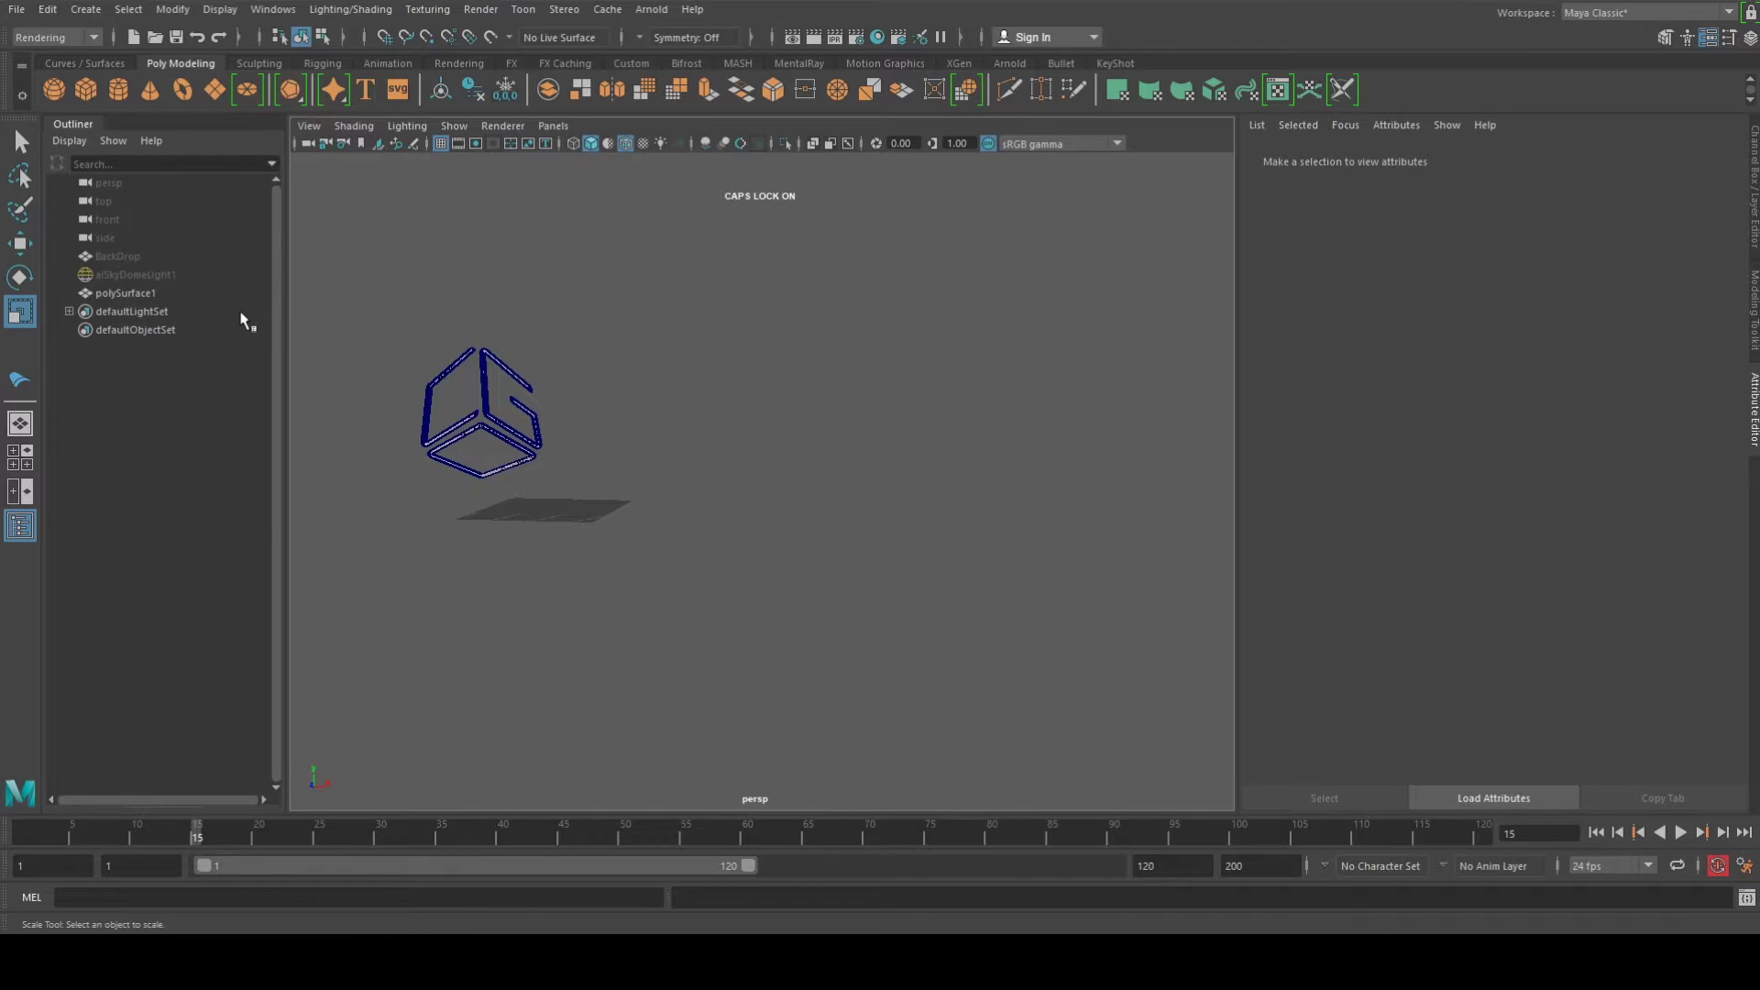
Create a new 3D type object and replace its default text with "CG Turf"
left_click(95, 11)
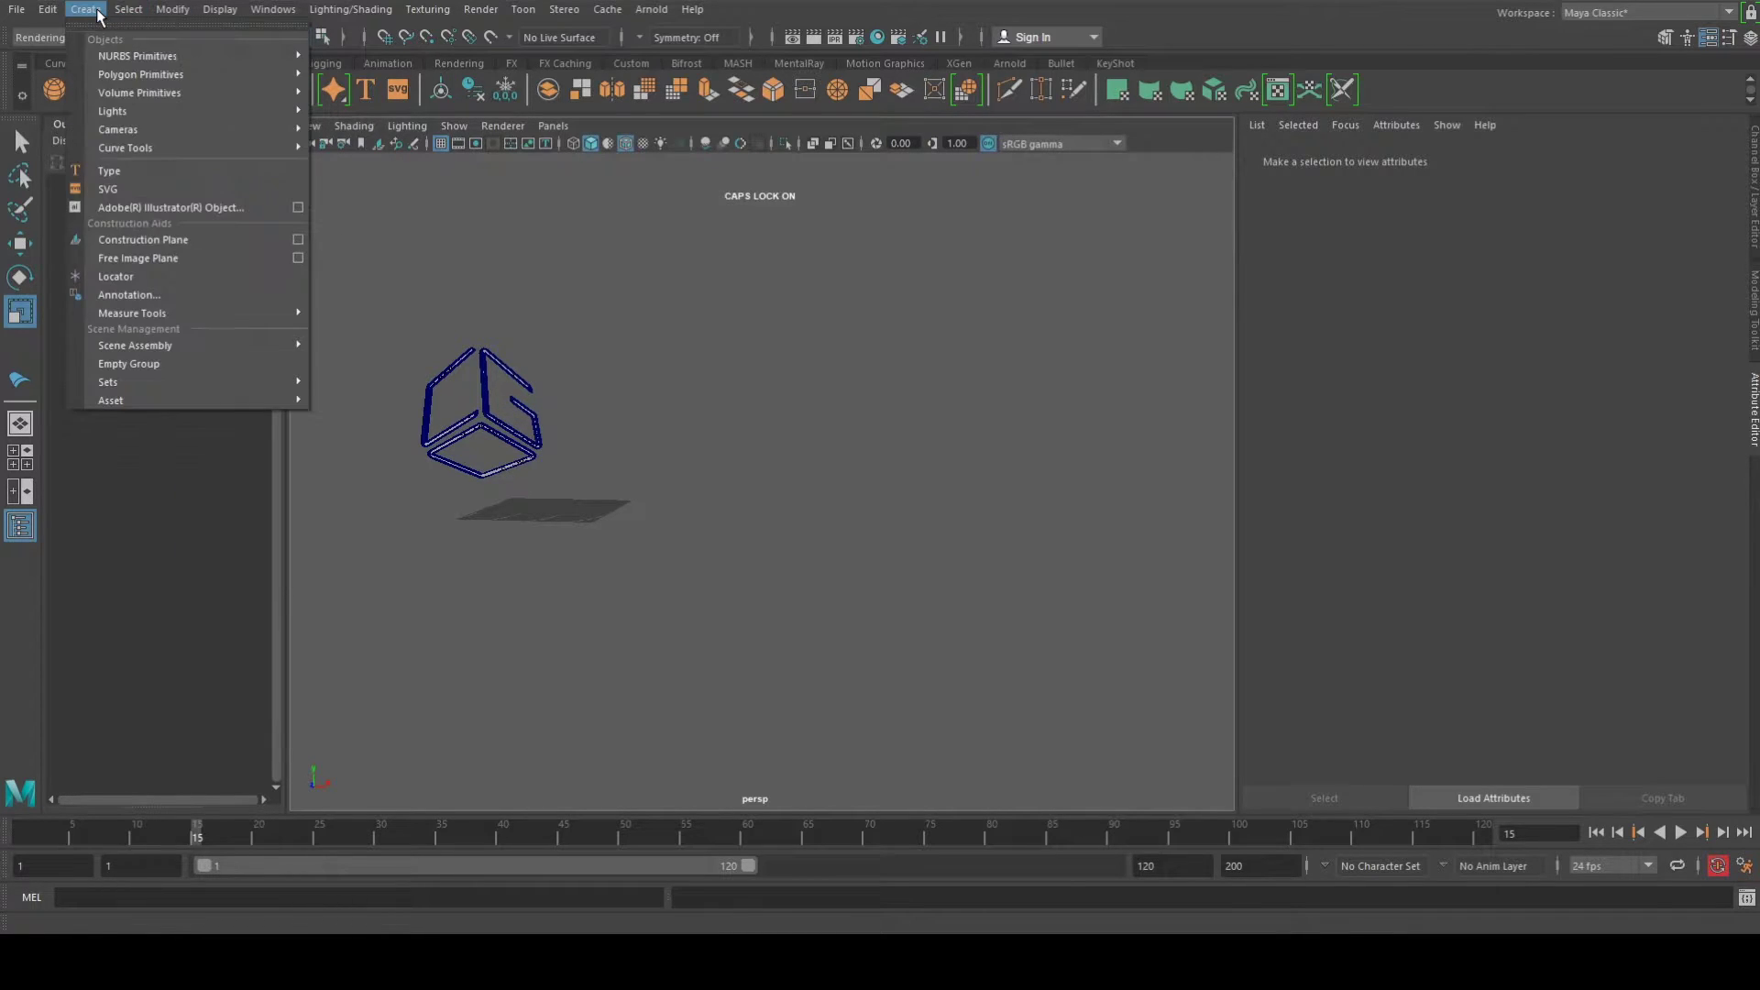
left_click(134, 176)
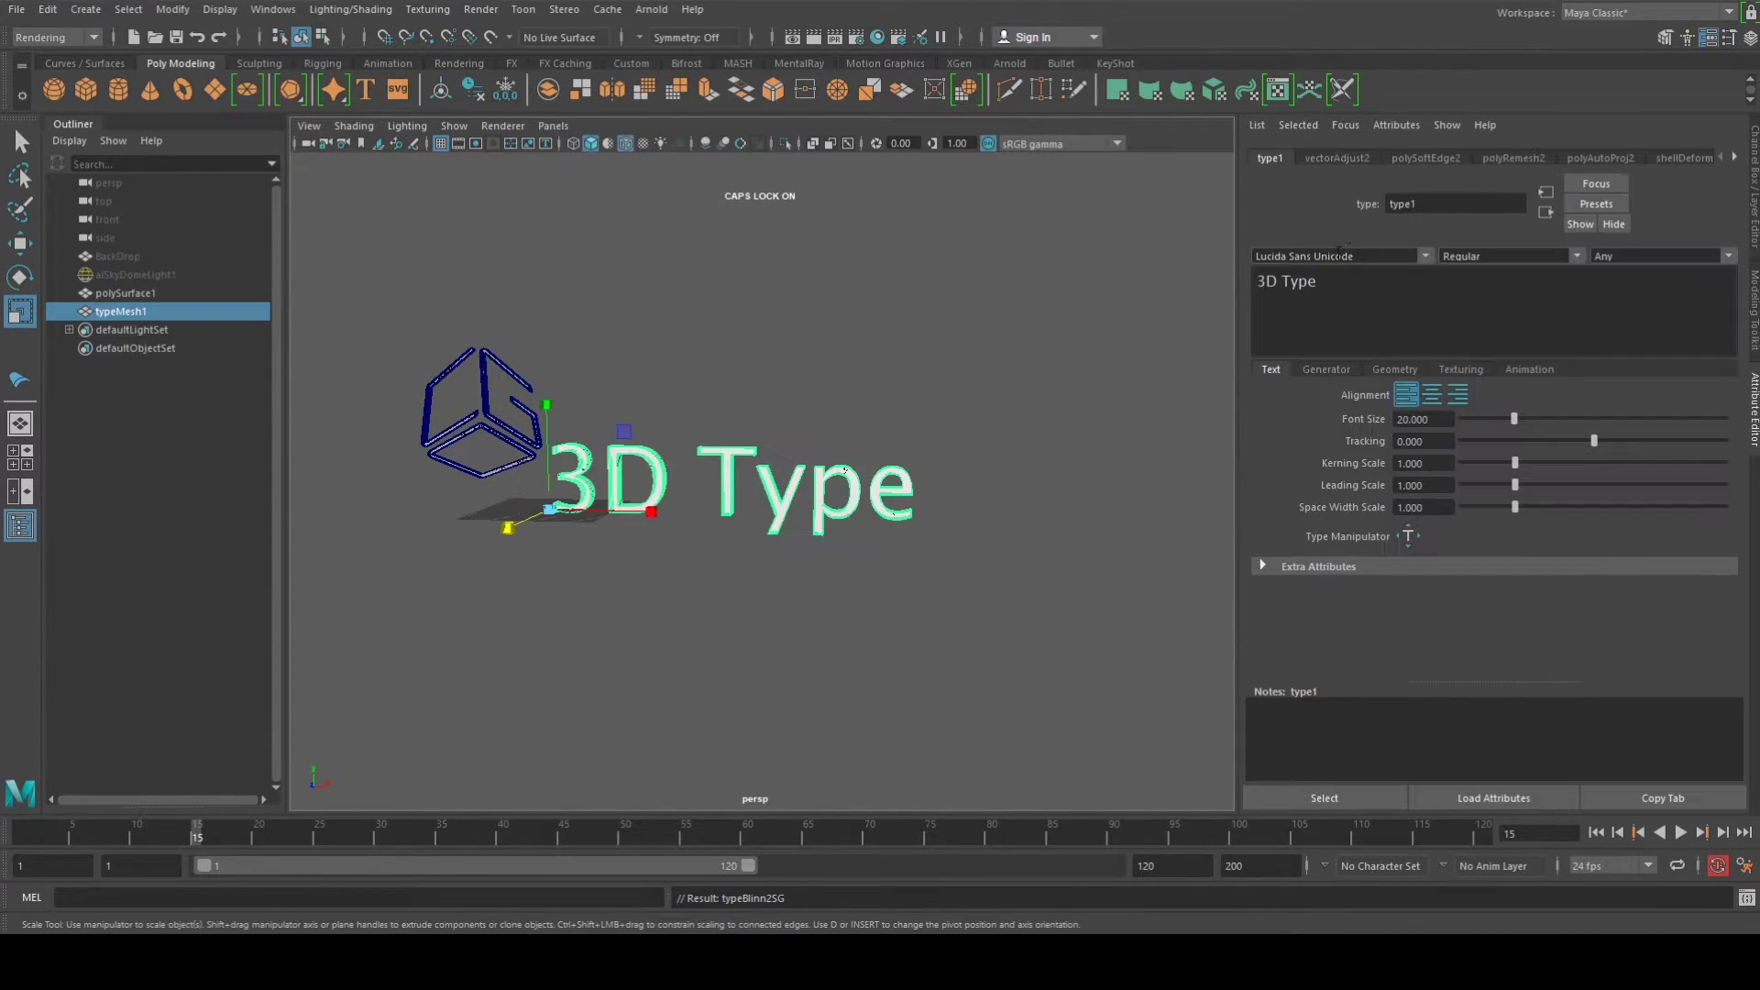
left_click(1328, 277)
key("BackSpace")
key("BackSpace")
key("BackSpace")
key("BackSpace")
key("BackSpace")
key("BackSpace")
key("BackSpace")
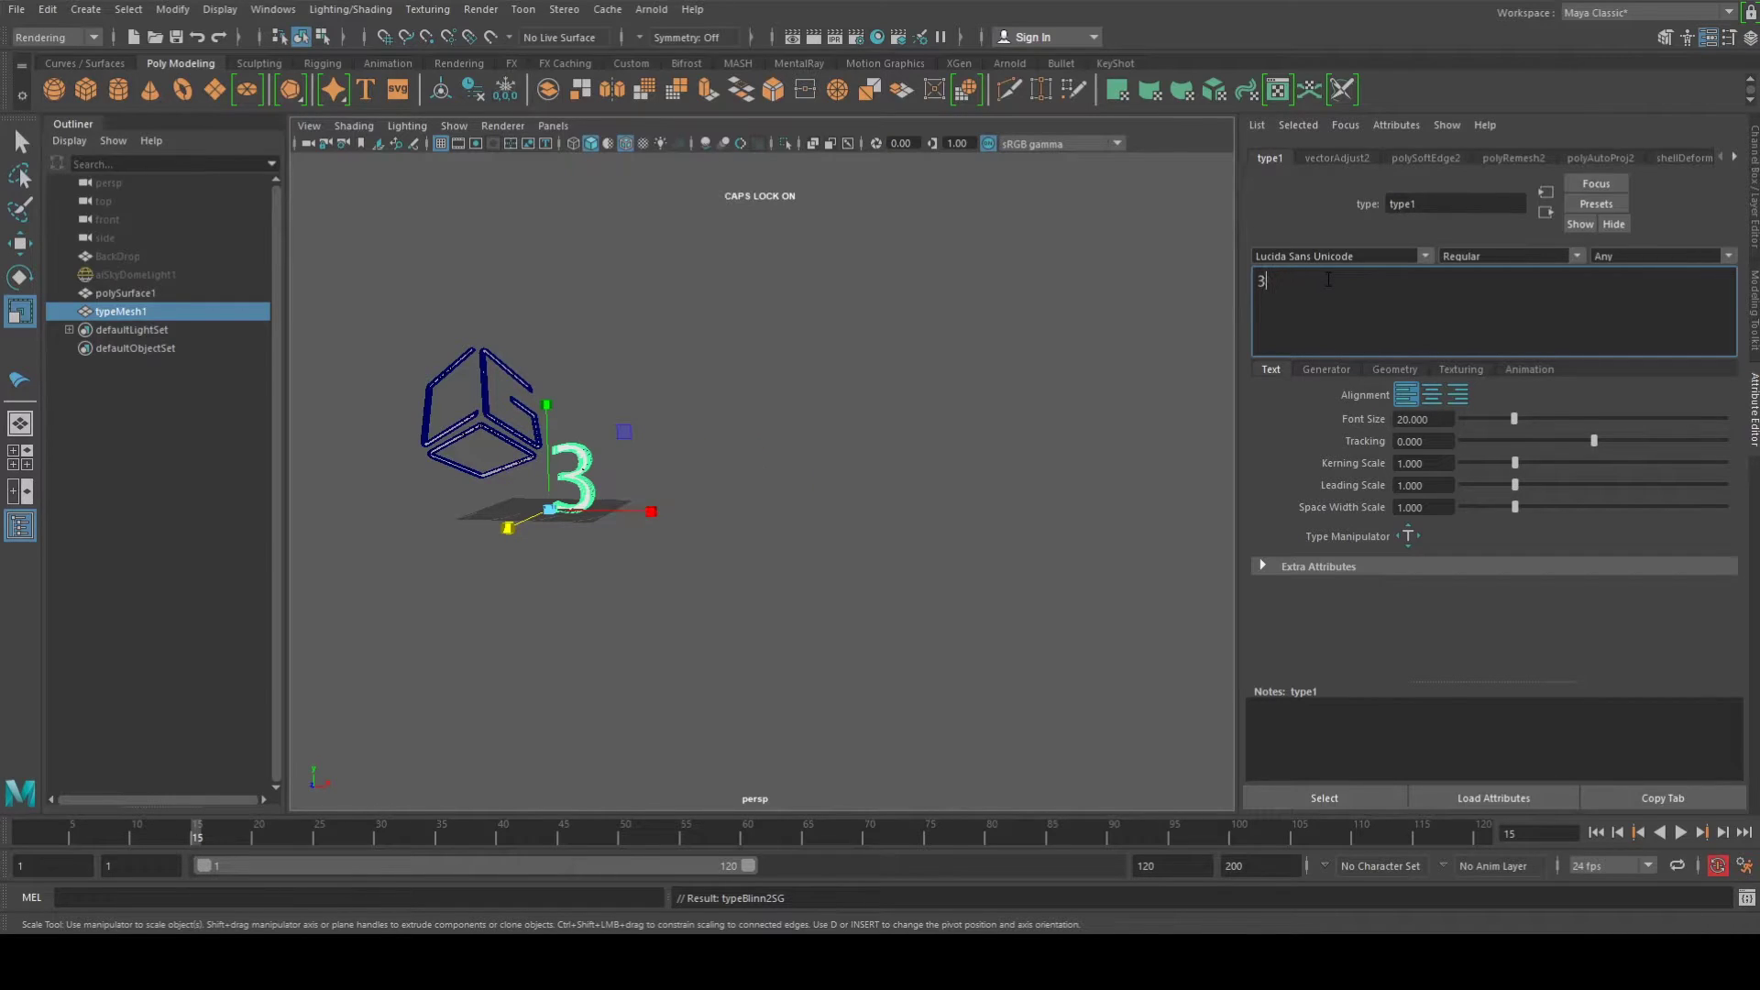
type("CG T")
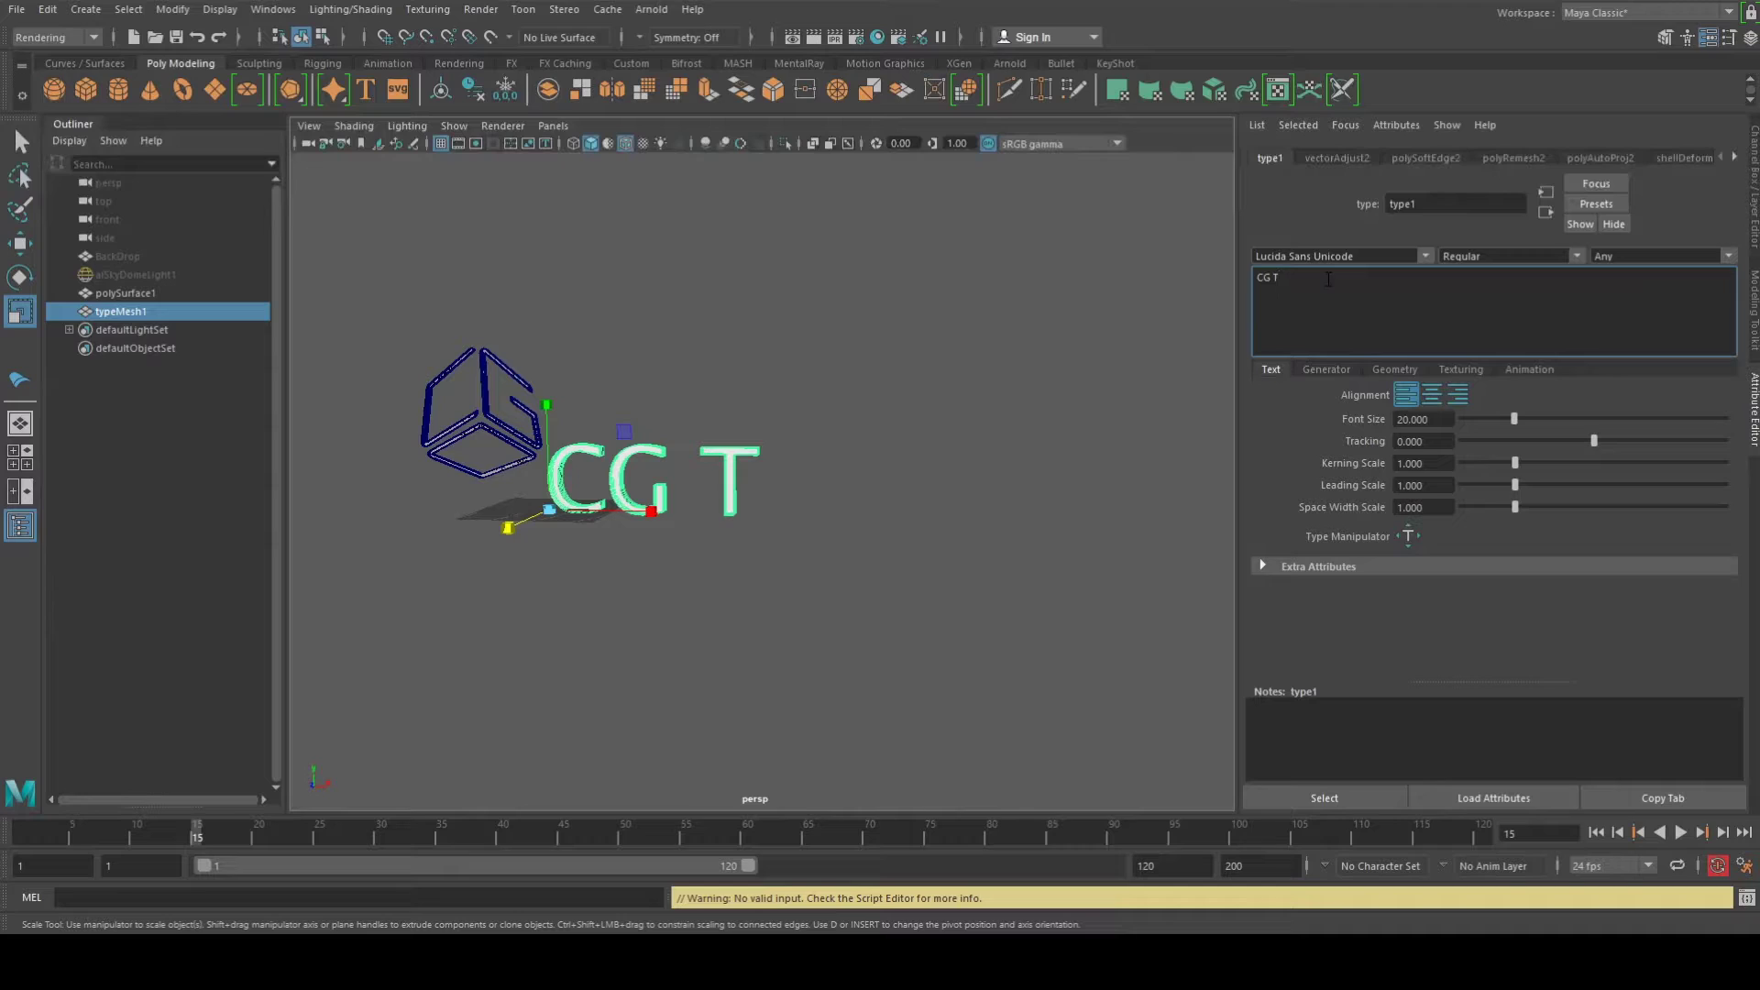
type("urf")
Set the new type object's font to Expansiva and leave nothing selected
left_click(1394, 255)
triple_click(1394, 254)
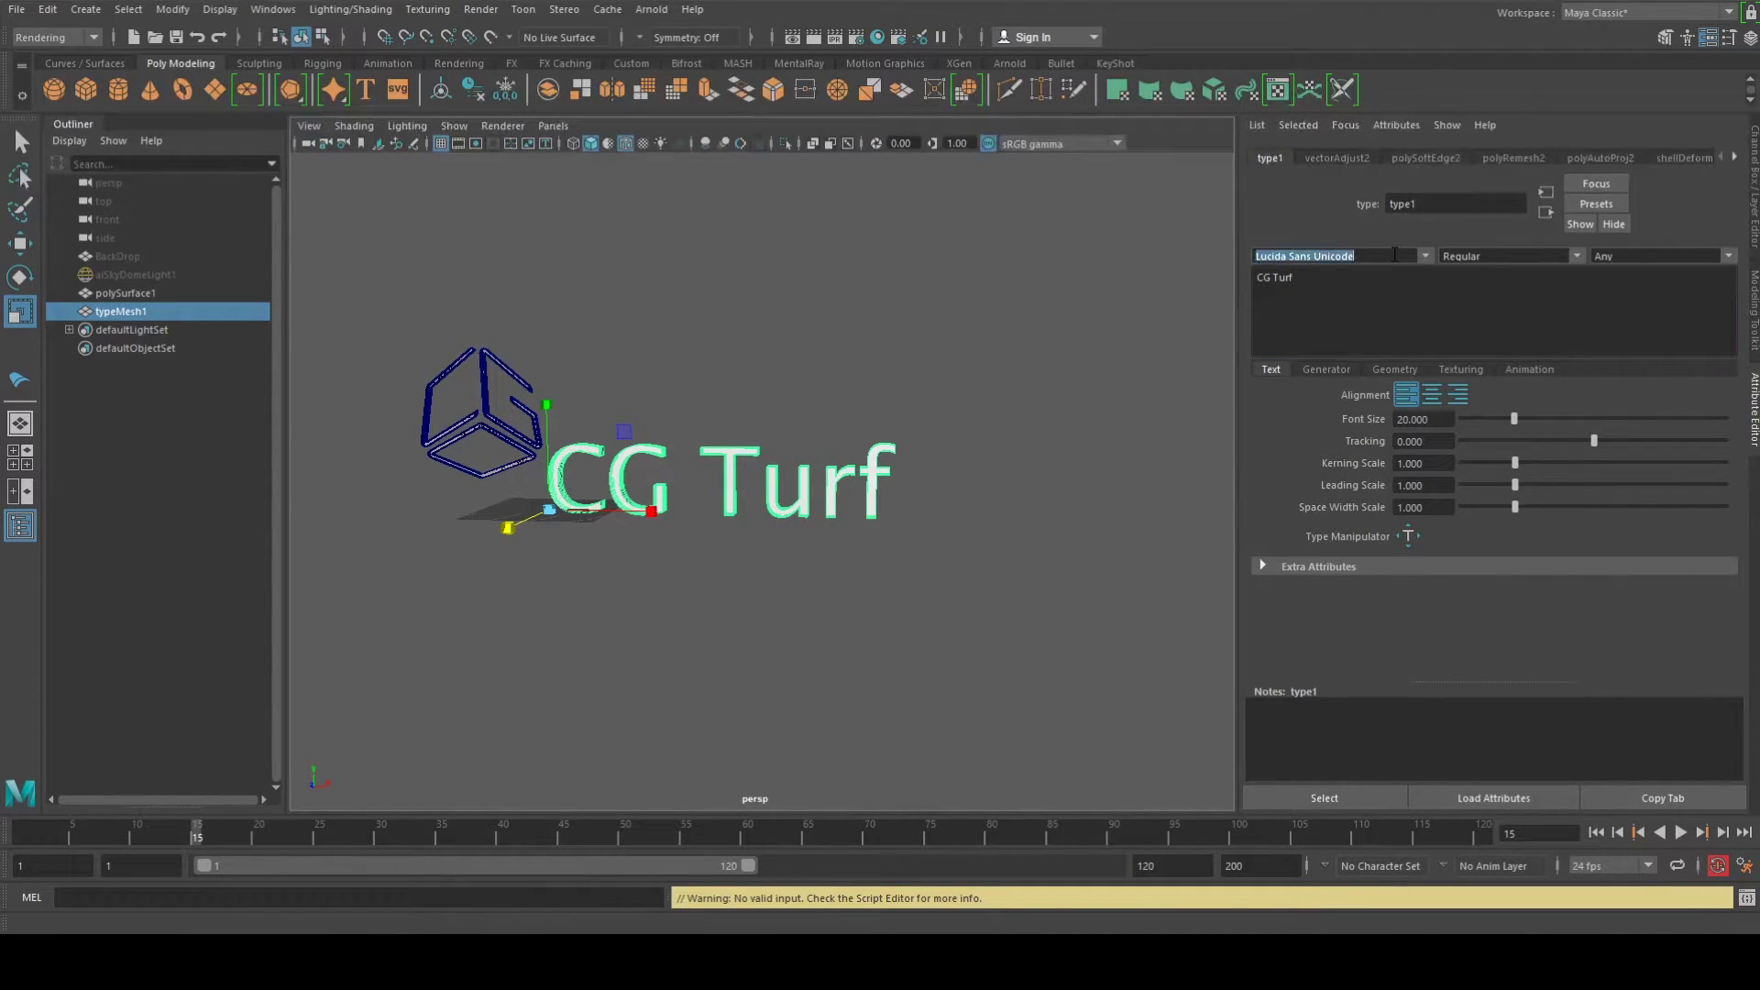
type("ex")
key("Return")
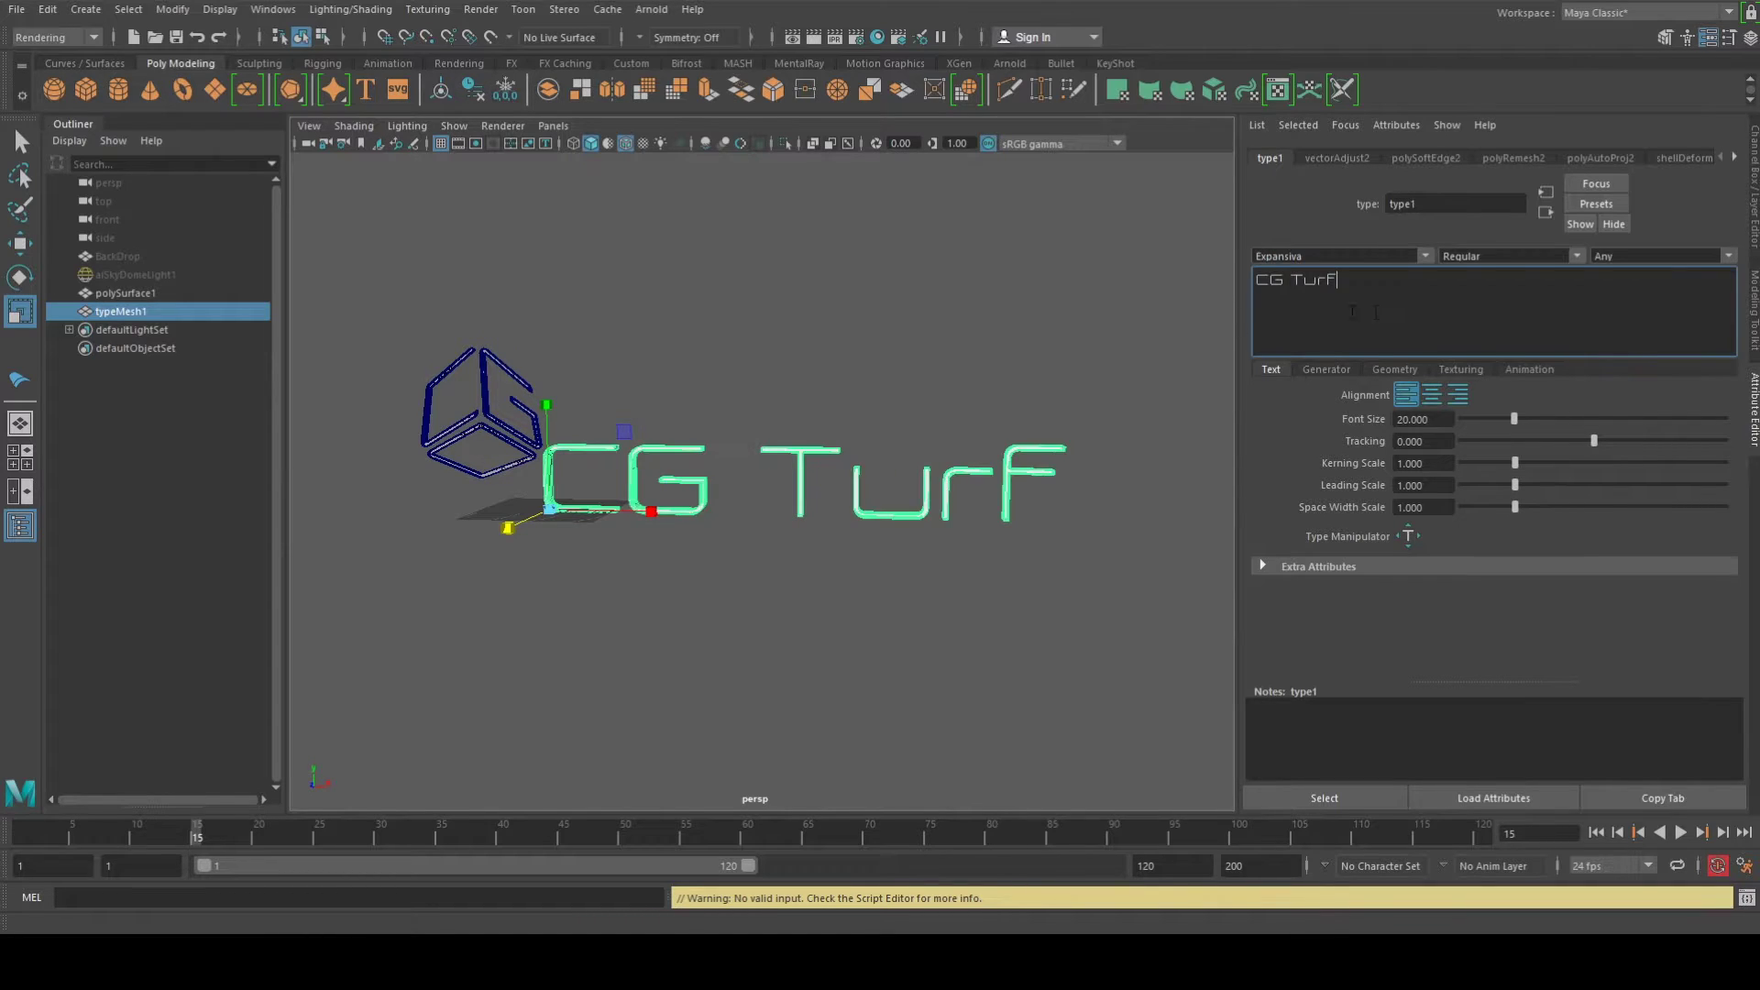
left_click(841, 360)
Scale the text mesh uniformly to about 0.8 and move it beside the logo, to about X 0.98 and Y 11.2
scroll(660, 463, "up", 5)
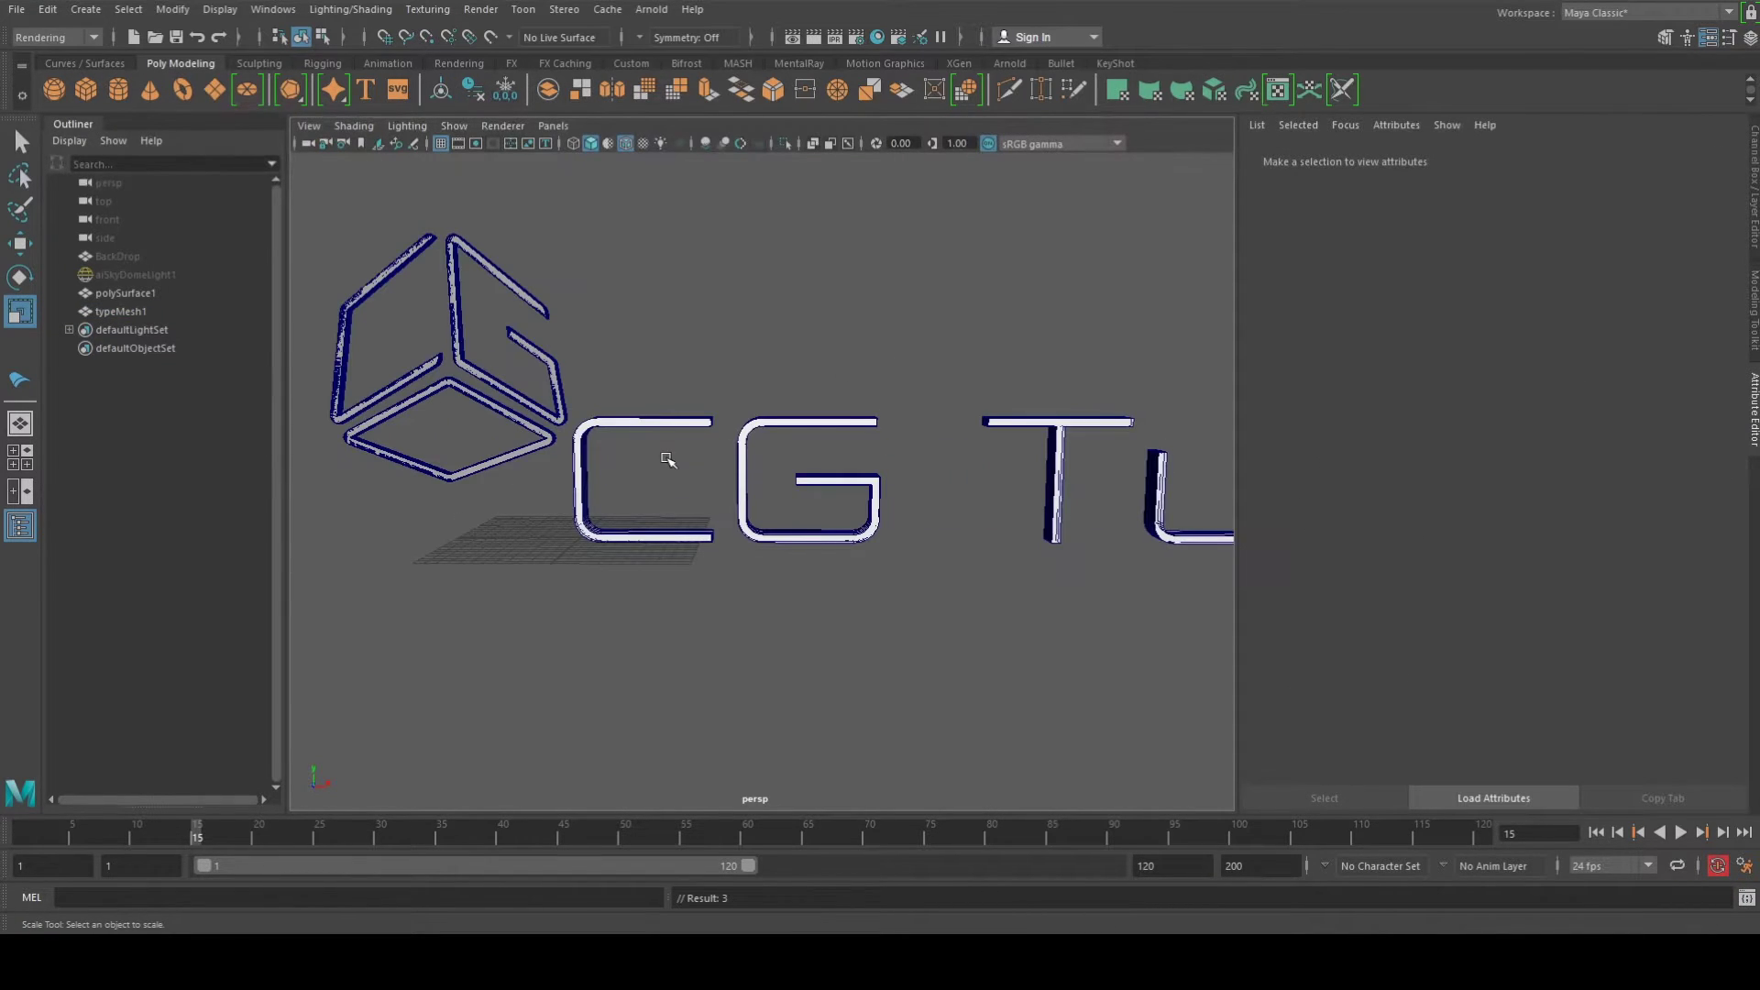
left_click(658, 461)
key("w")
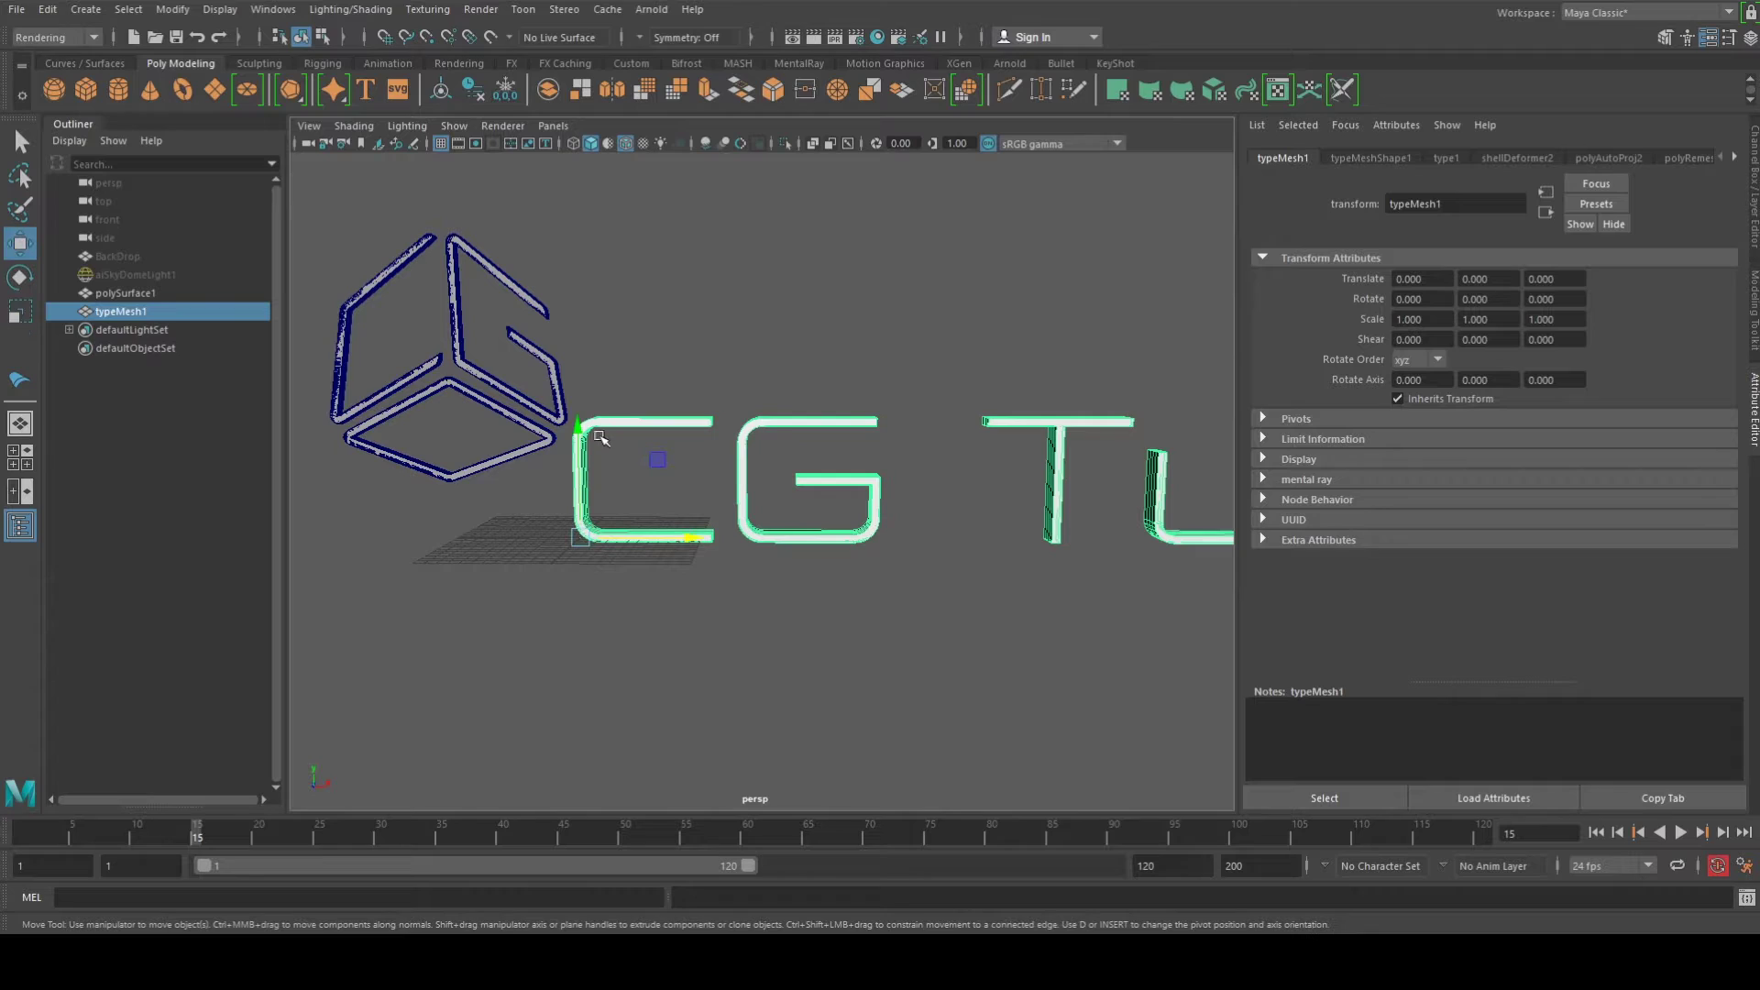
left_click_drag(583, 431, 591, 314)
key("r")
left_click_drag(578, 424, 392, 449)
key("w")
left_click_drag(693, 426, 704, 428)
Thicken the logo mesh to match the text depth by scaling it to about 4.19 along Z
left_click_drag(600, 408, 703, 373, "alt")
middle_click_drag(704, 373, 708, 375, "alt")
left_click_drag(707, 375, 734, 411, "alt")
middle_click_drag(735, 412, 731, 314, "alt")
left_click_drag(731, 315, 731, 379, "alt")
middle_click_drag(730, 378, 729, 266, "alt")
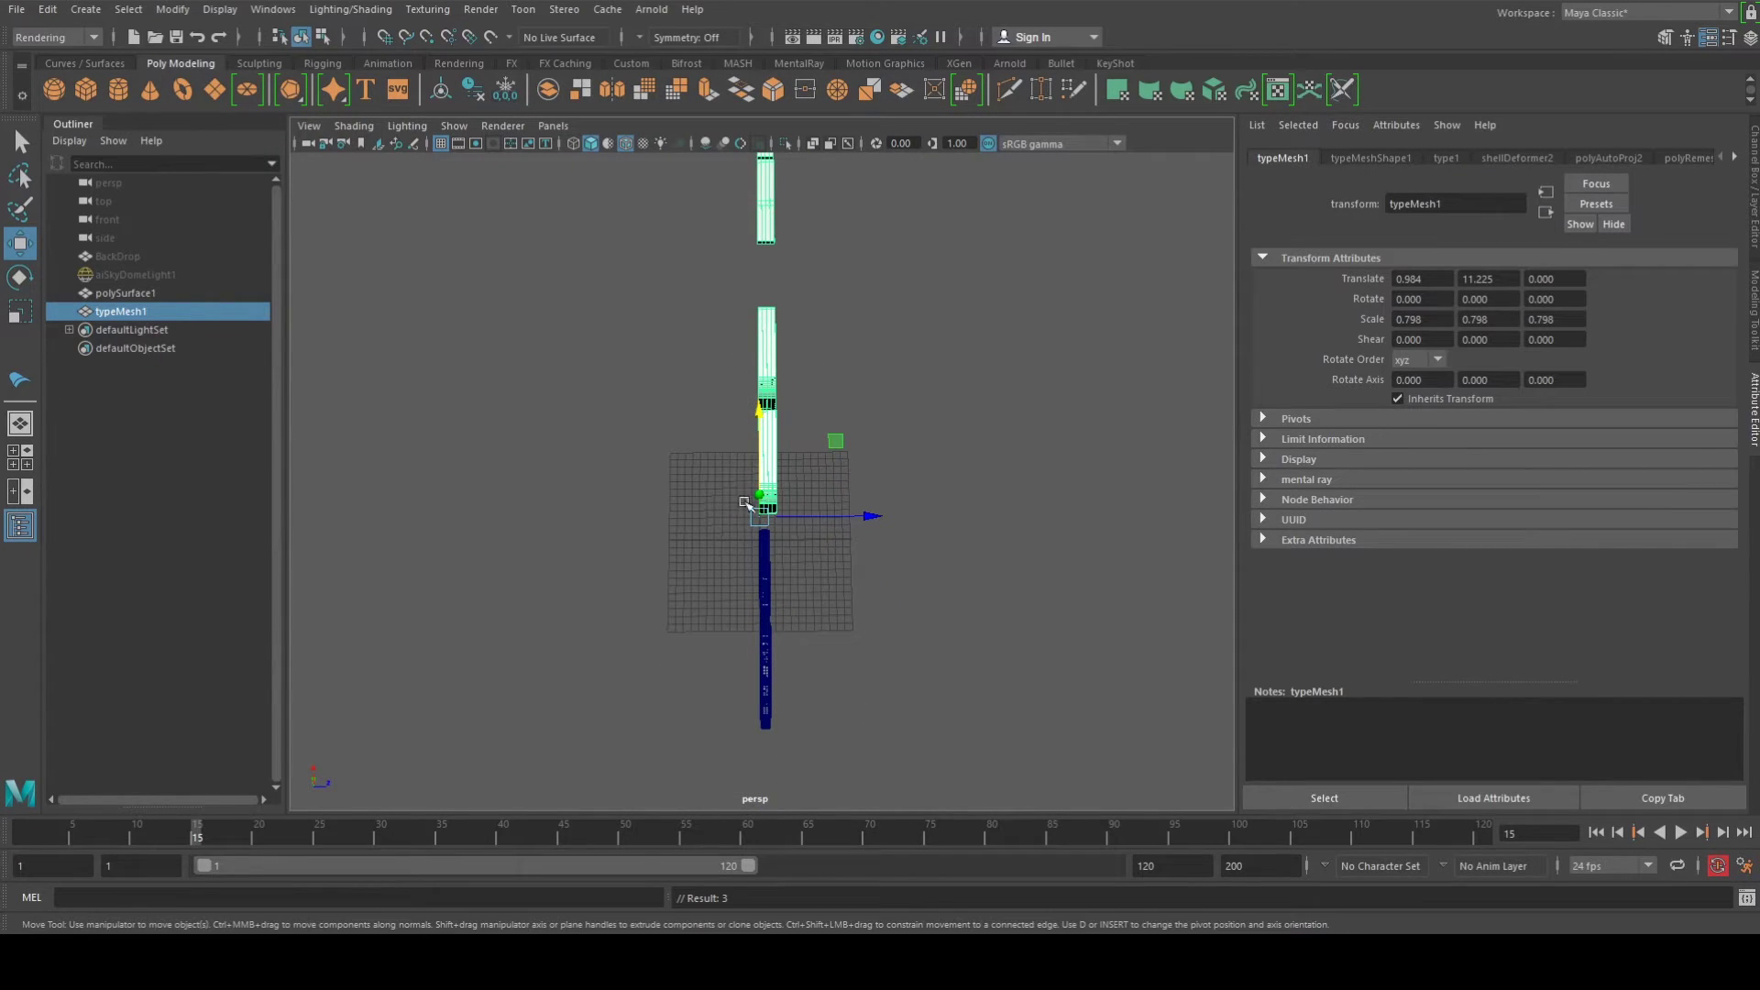
left_click(773, 558)
left_click(766, 558)
key("r")
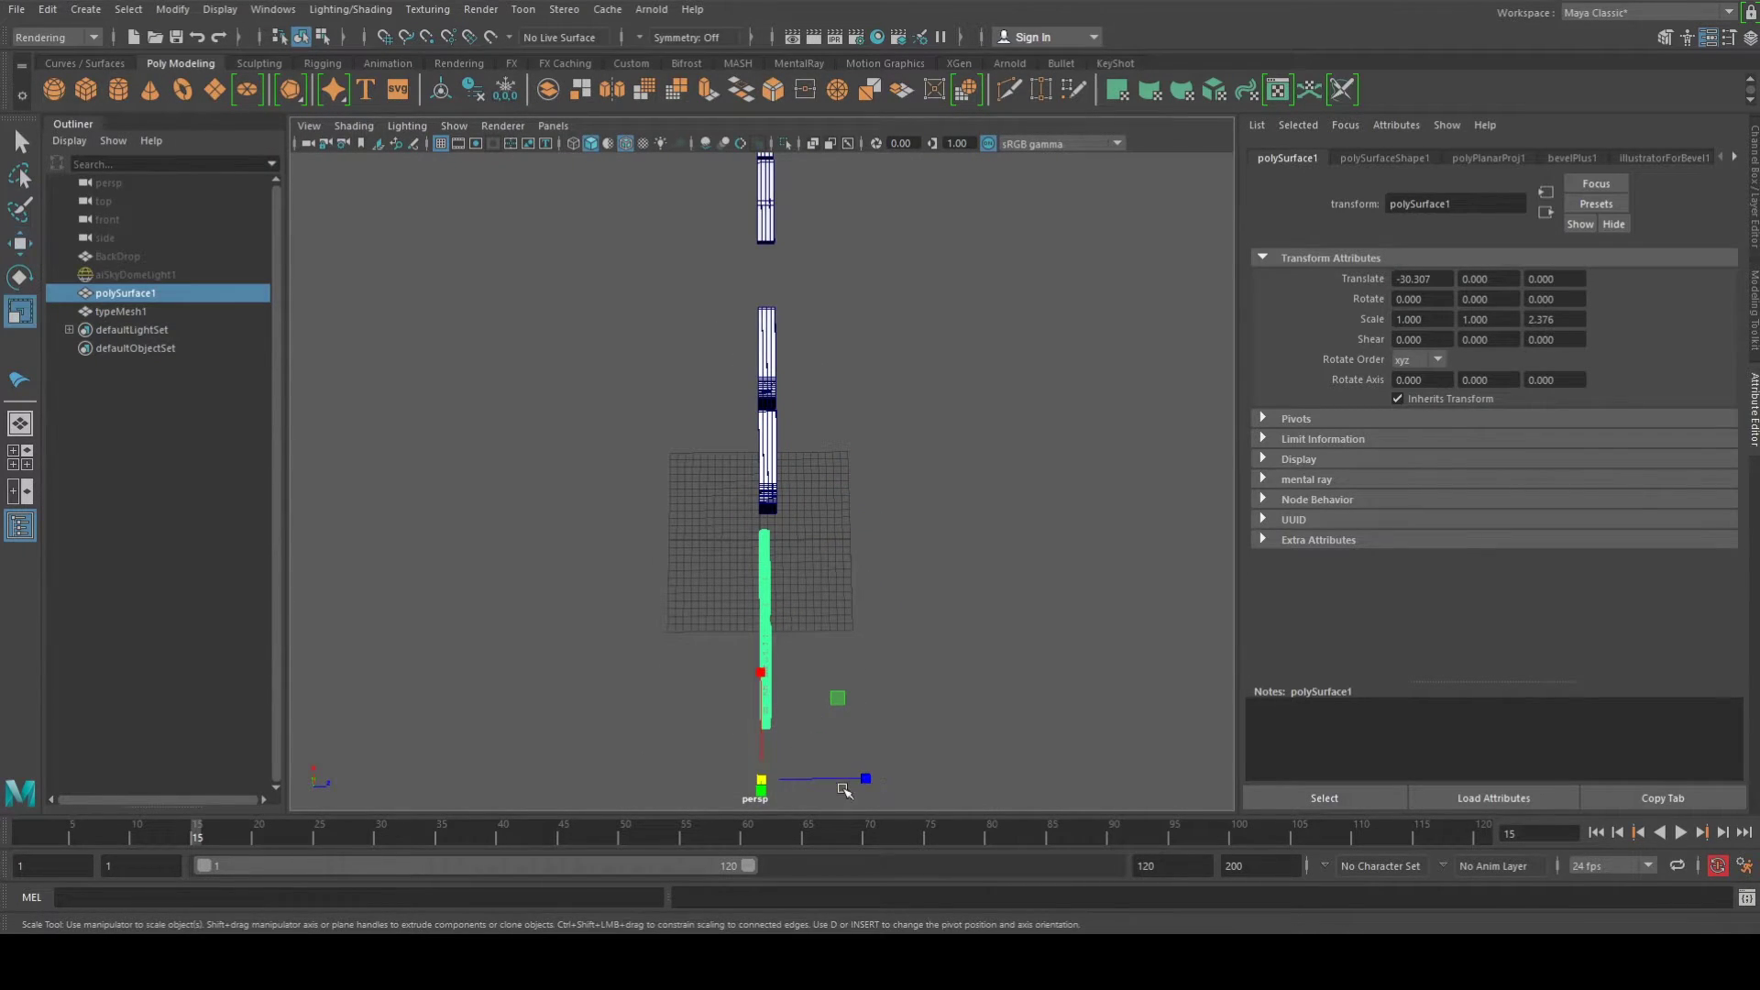
left_click_drag(868, 778, 948, 781)
left_click(963, 514)
Examine the logo and text together from several angles to judge their matching depth and alignment
left_click_drag(884, 532, 609, 612, "alt")
scroll(717, 566, "up", 2)
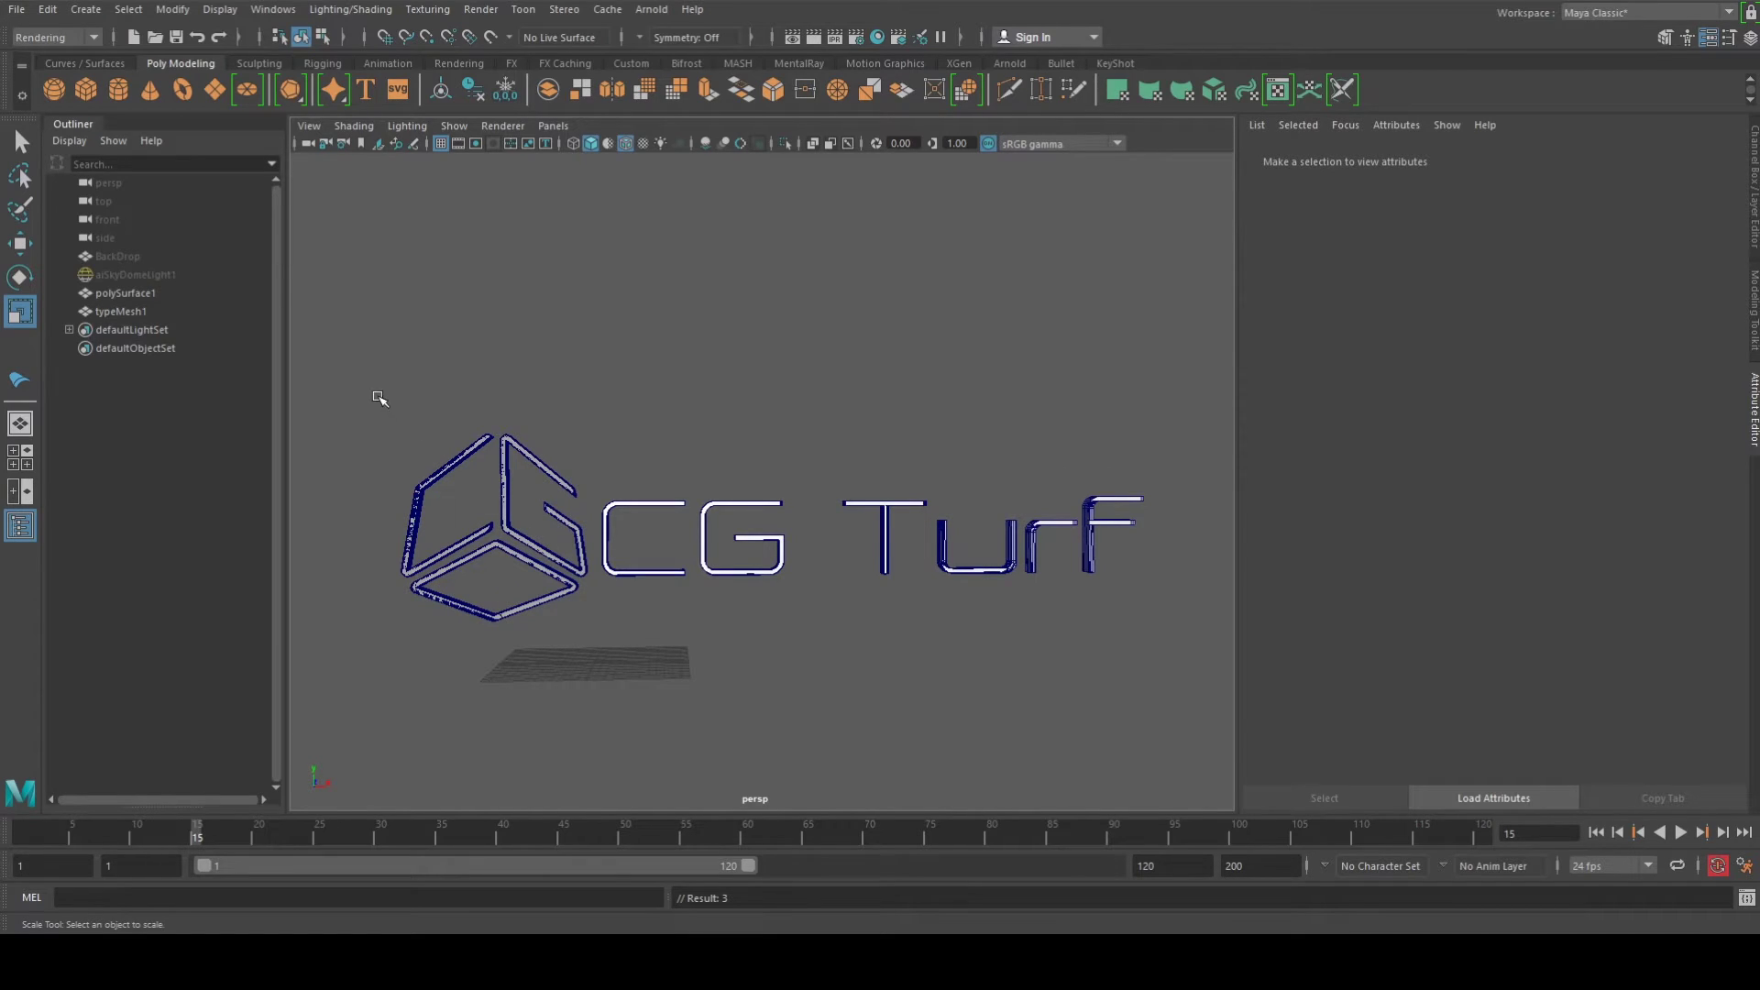
left_click_drag(379, 394, 1208, 711)
left_click_drag(825, 425, 750, 447, "alt")
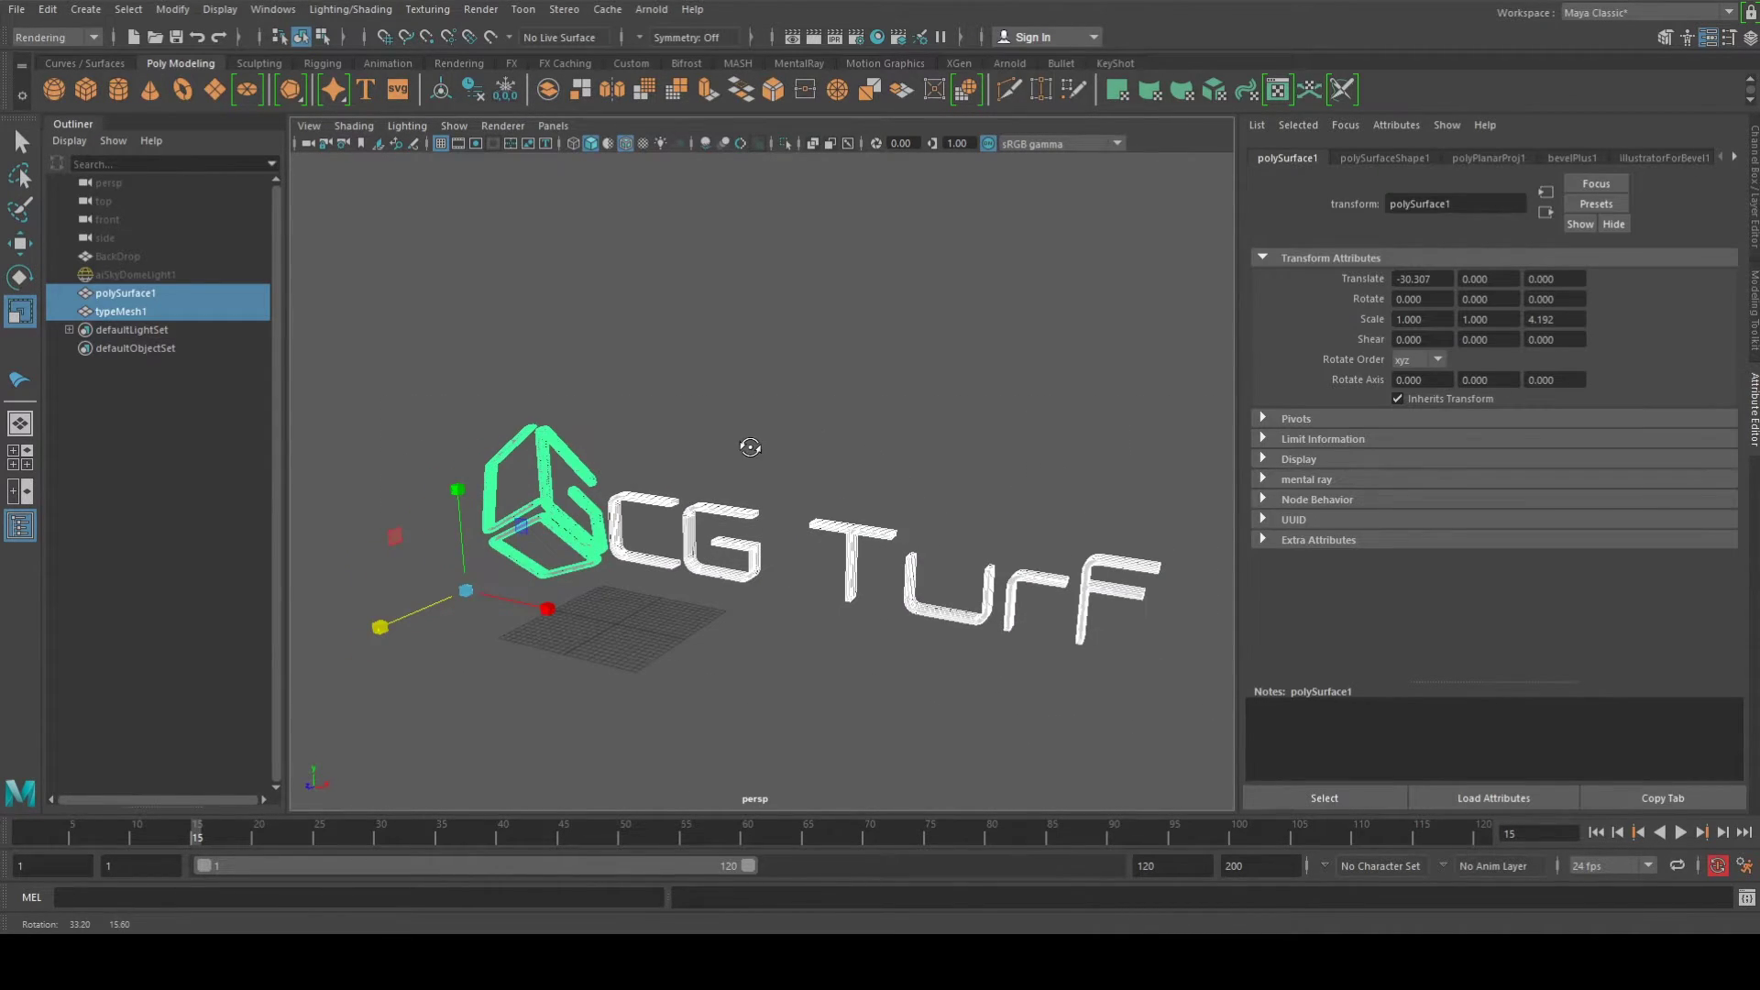
left_click(749, 436)
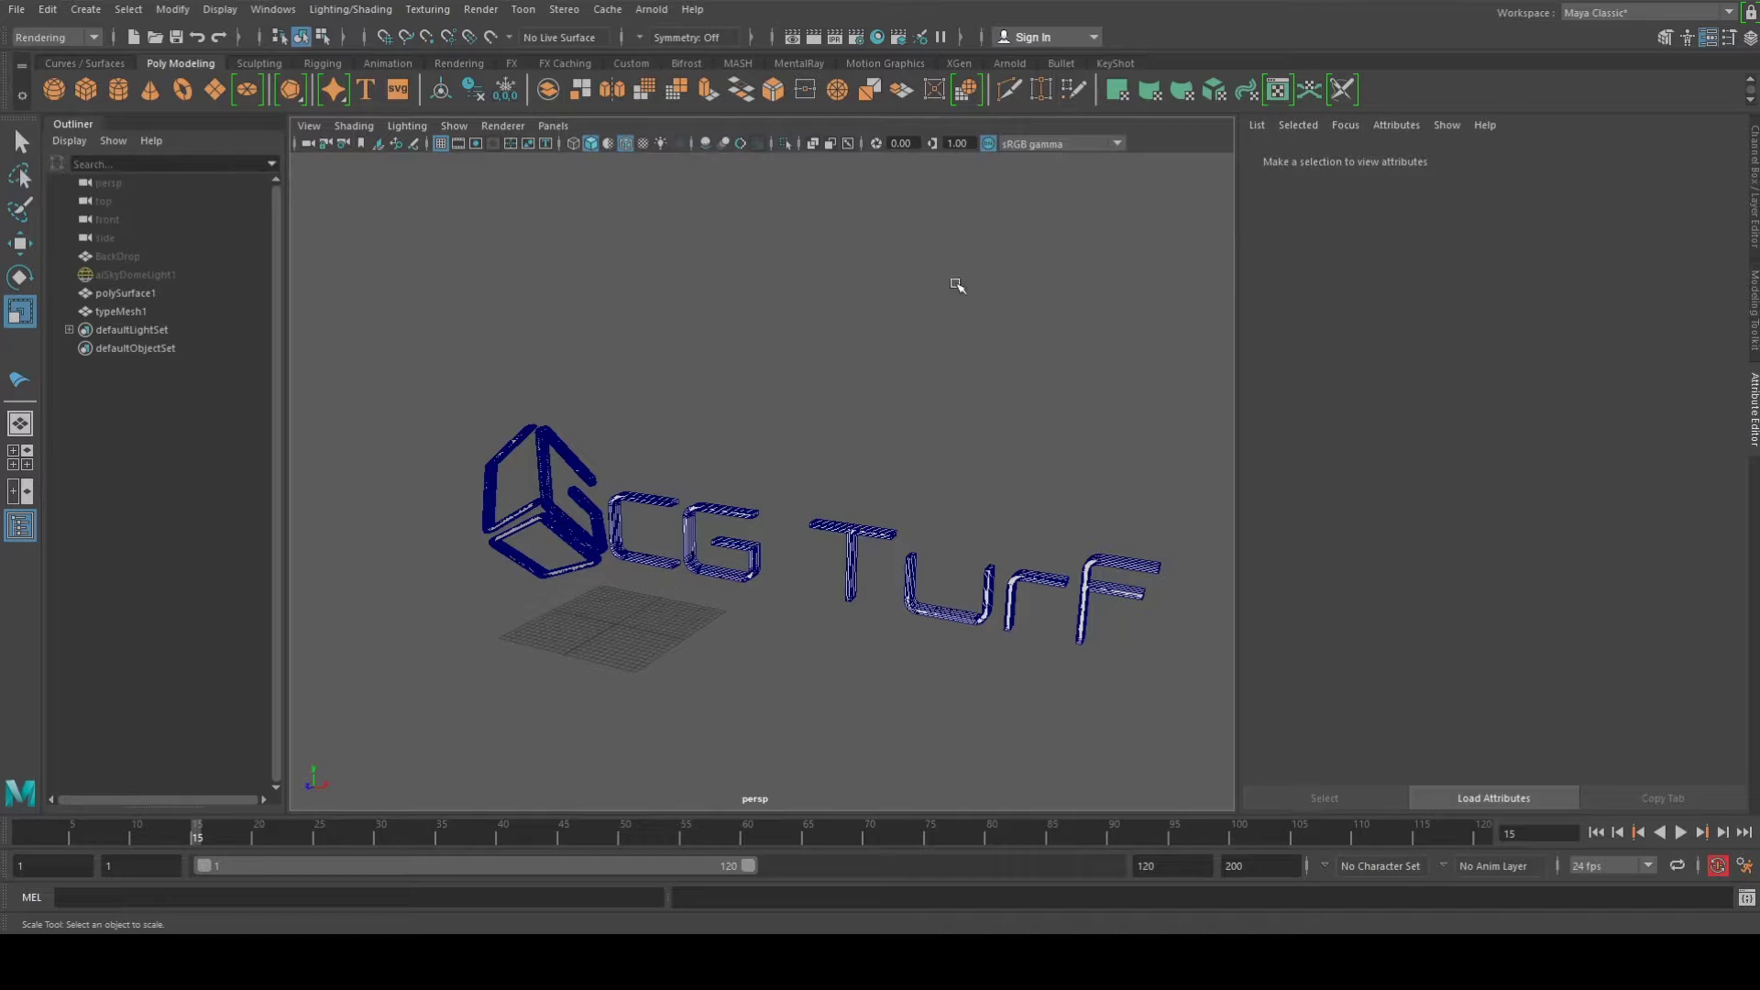
left_click_drag(797, 478, 833, 504, "alt")
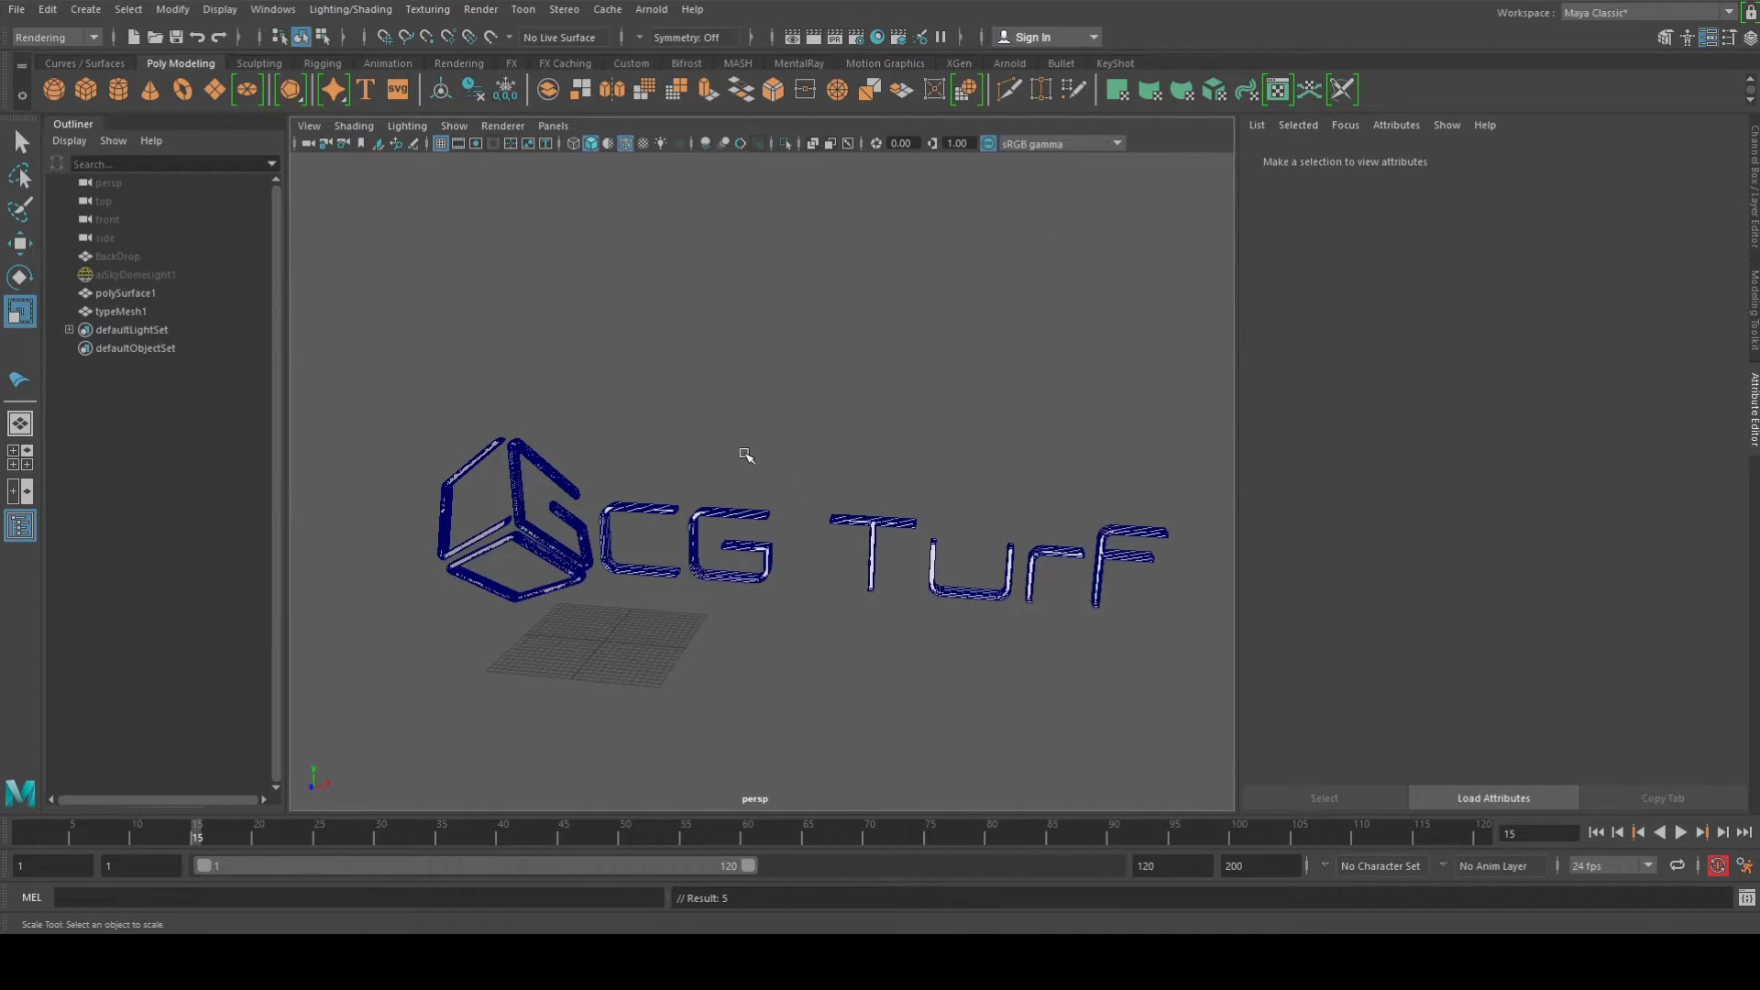
left_click_drag(716, 444, 732, 447, "alt")
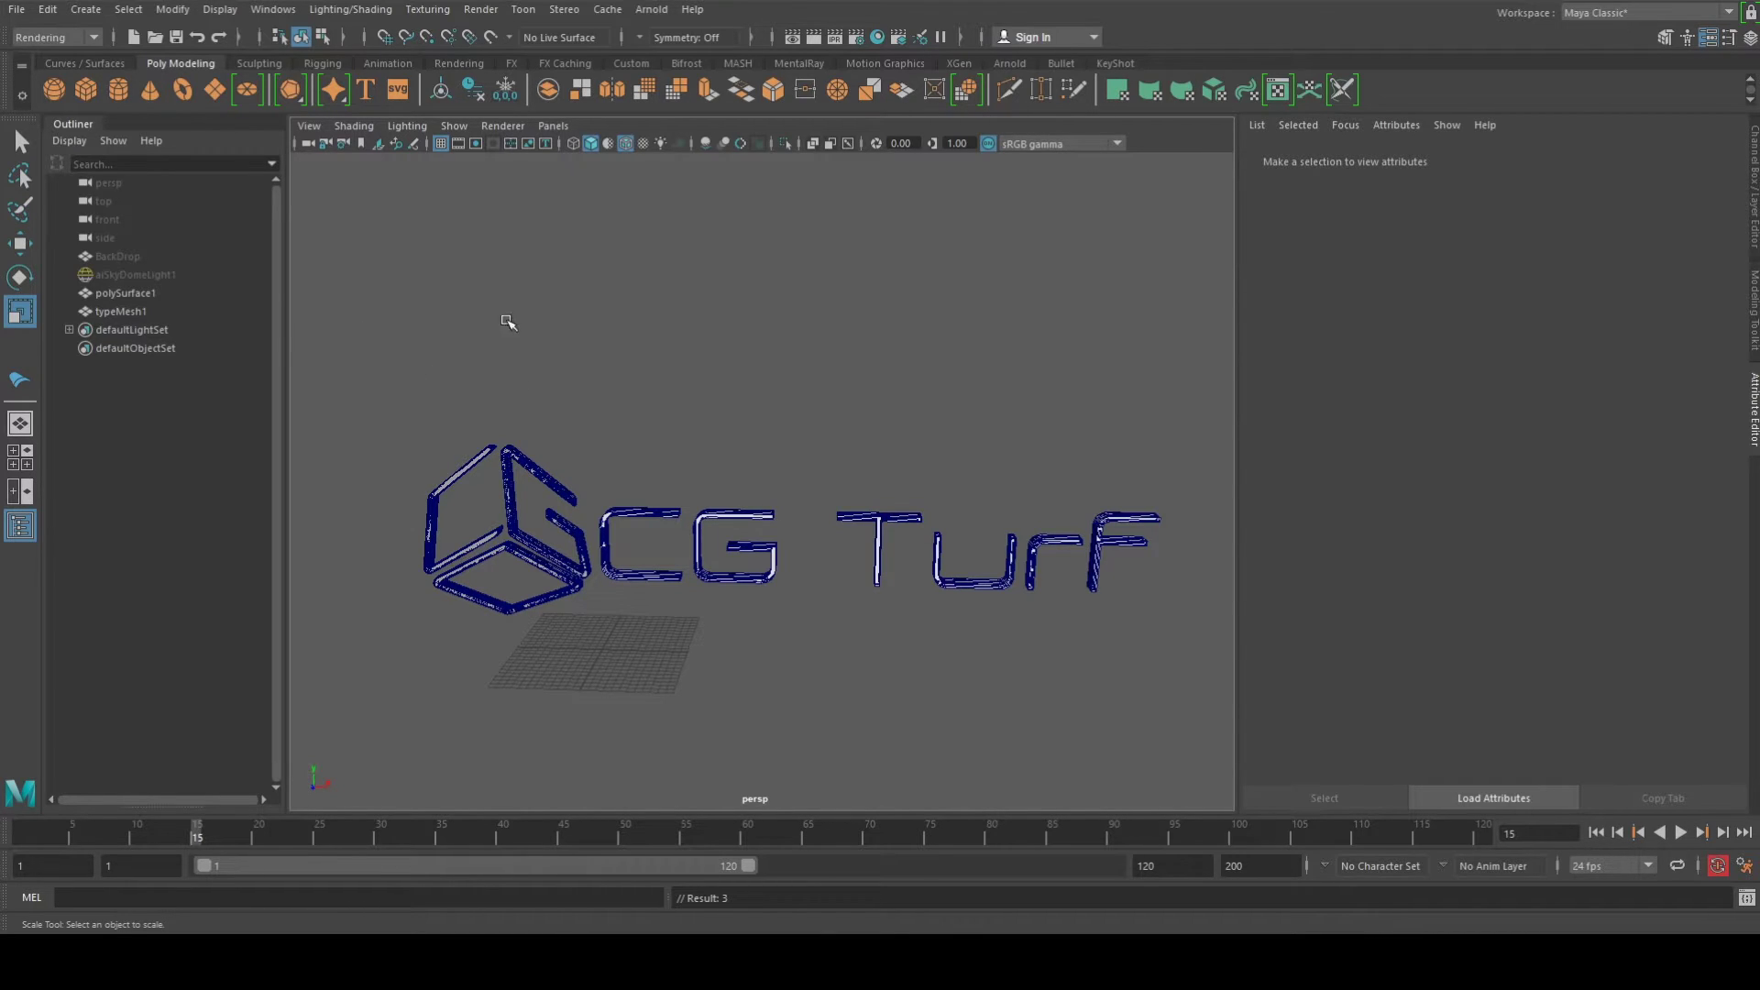
left_click(125, 276)
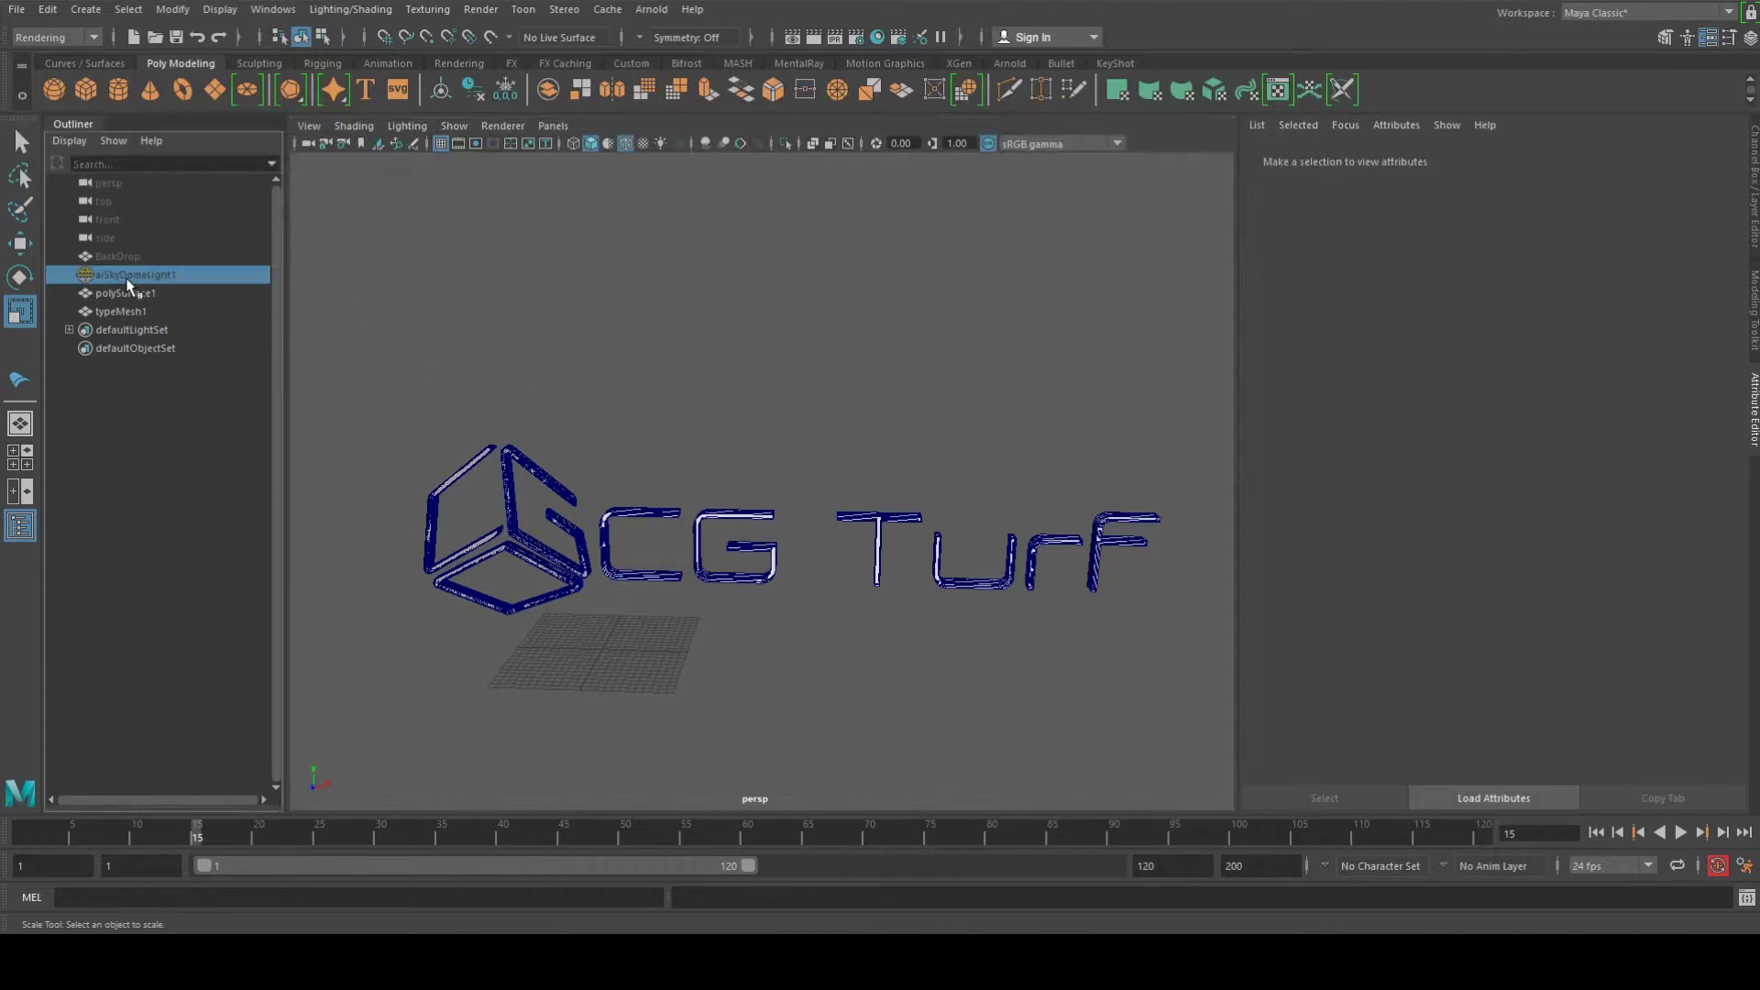
left_click(495, 269)
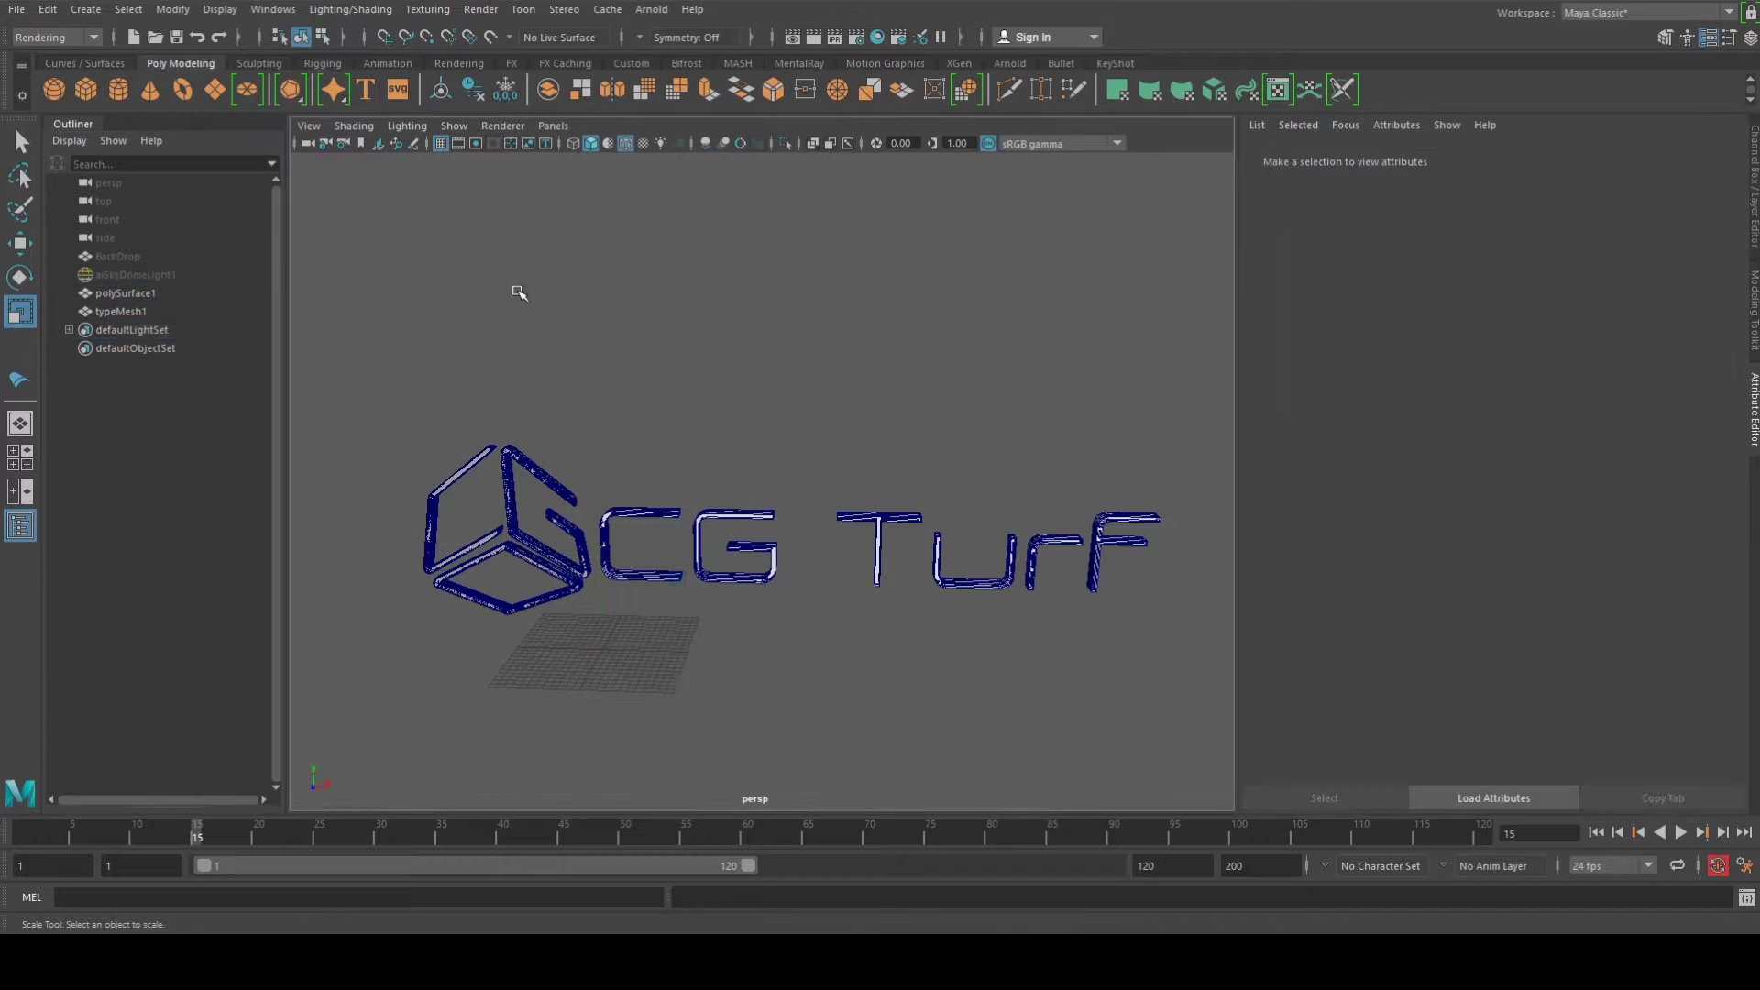
middle_click_drag(658, 404, 628, 397, "alt")
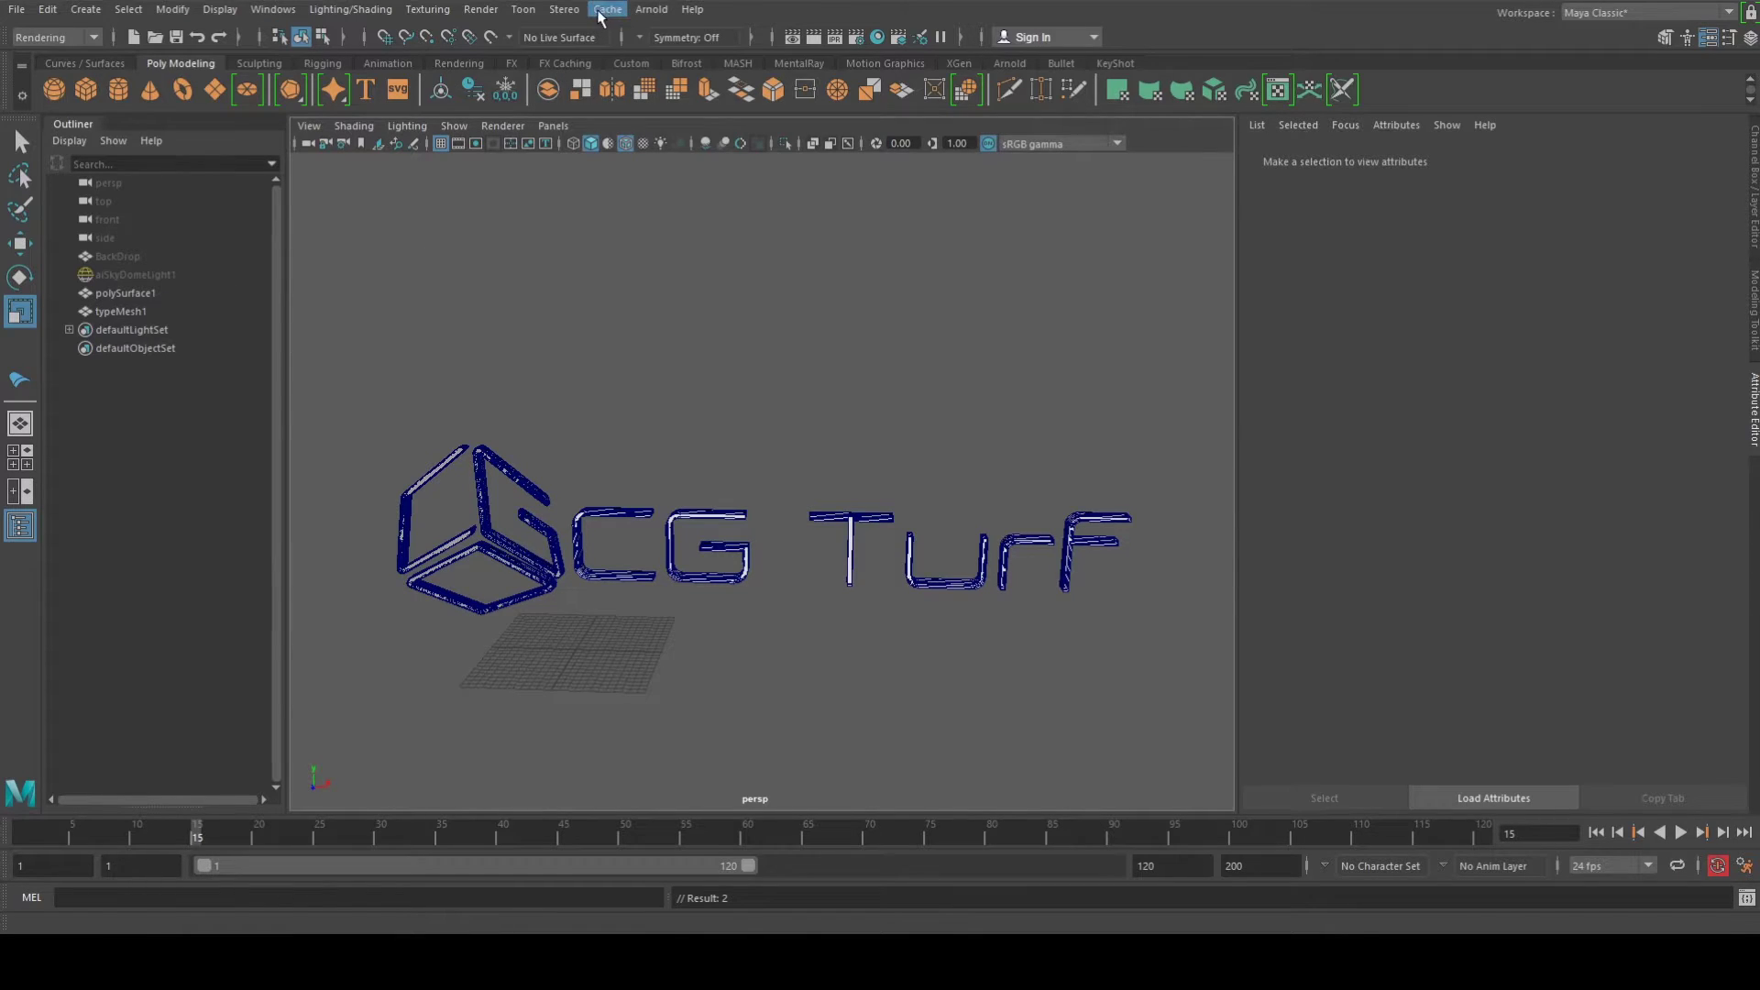
Add an Arnold Skydome Light to the scene and close the Output Window
left_click(651, 10)
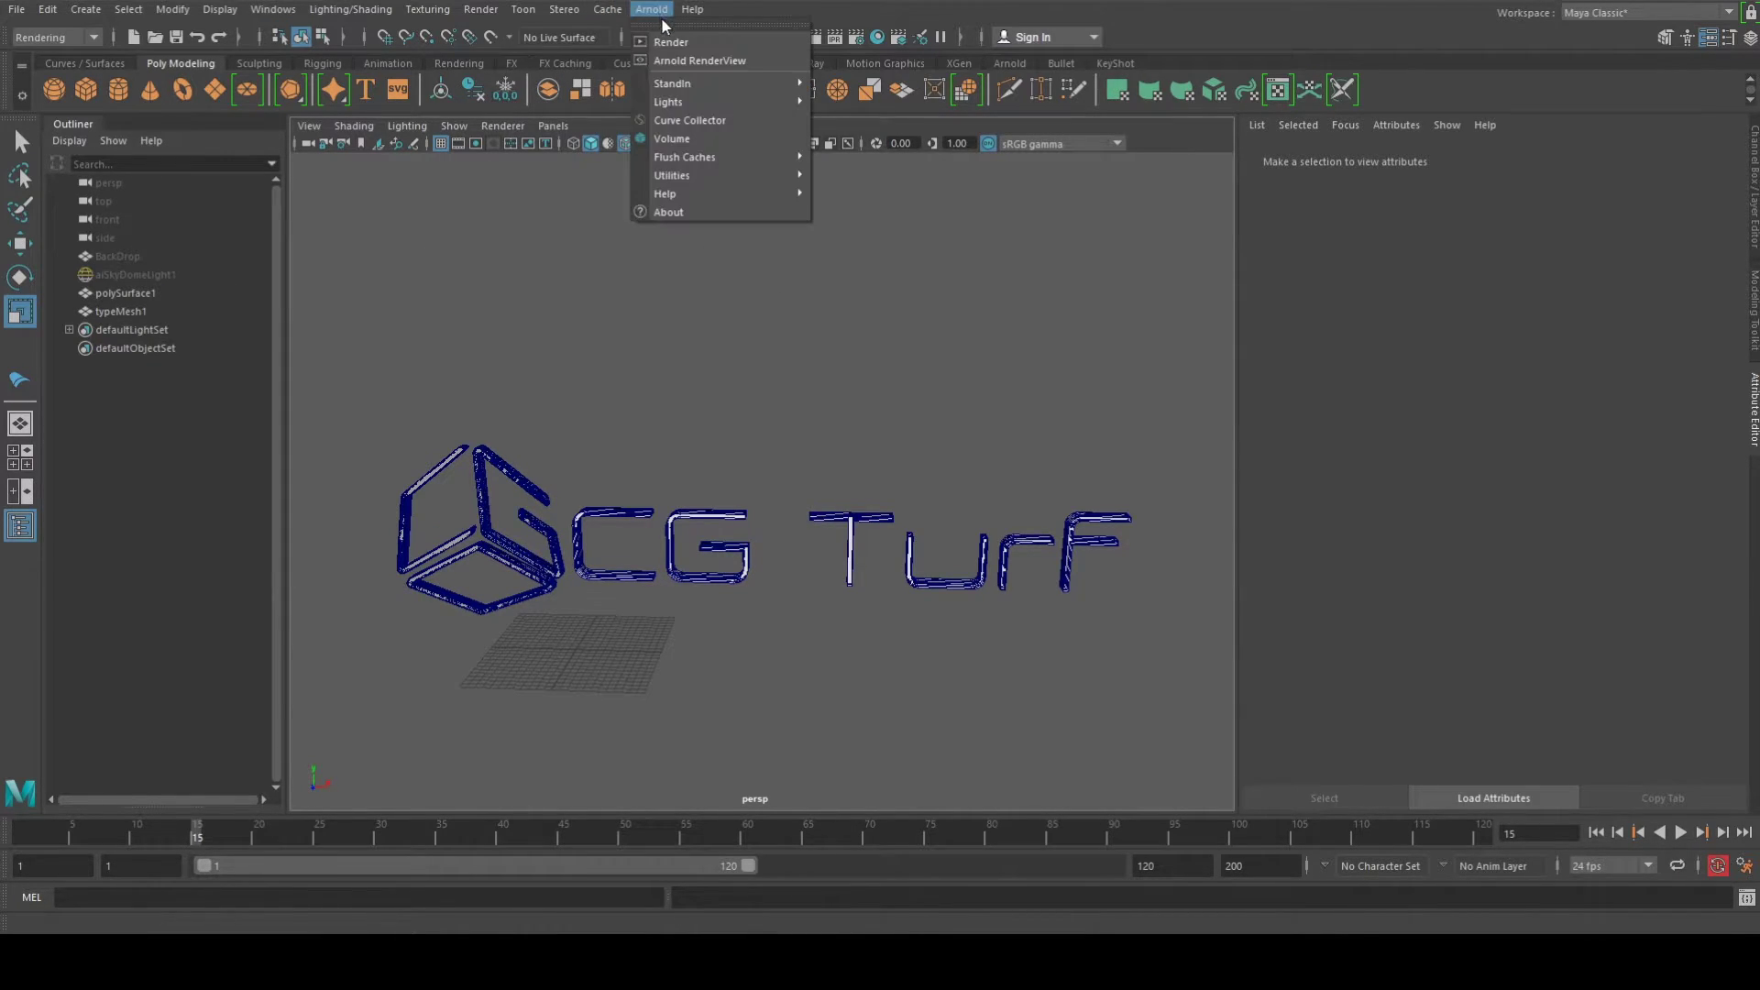
mouse_move(696, 100)
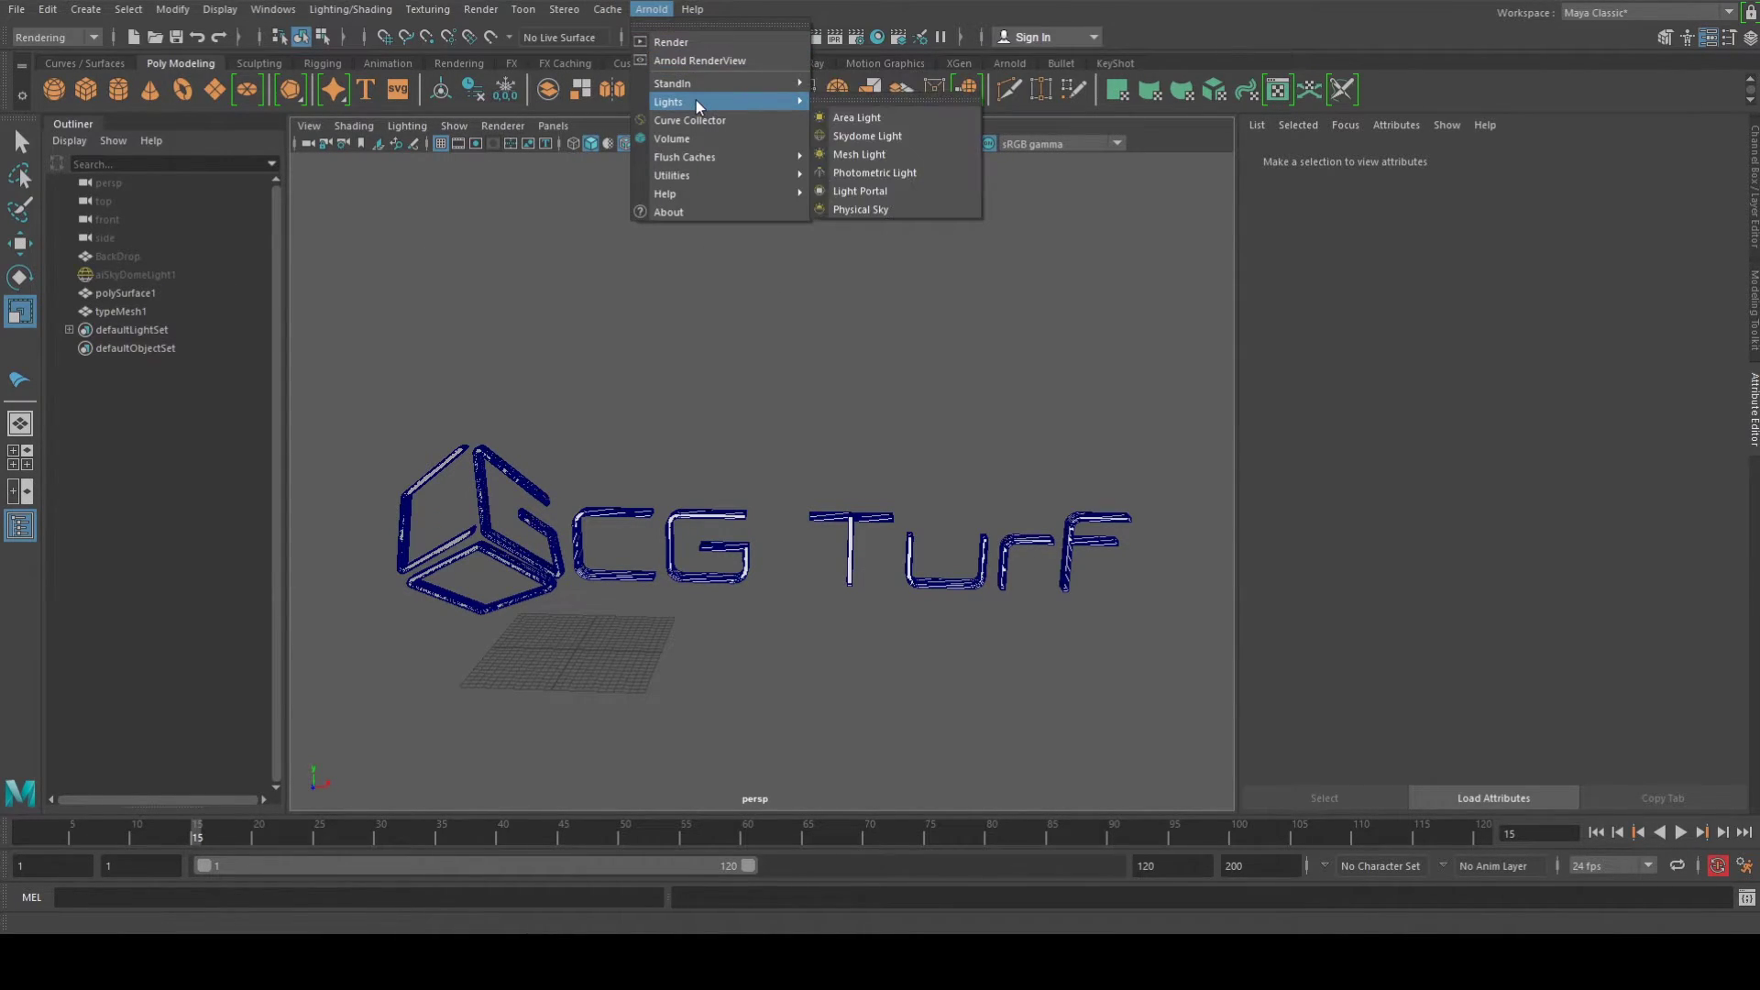
left_click(856, 136)
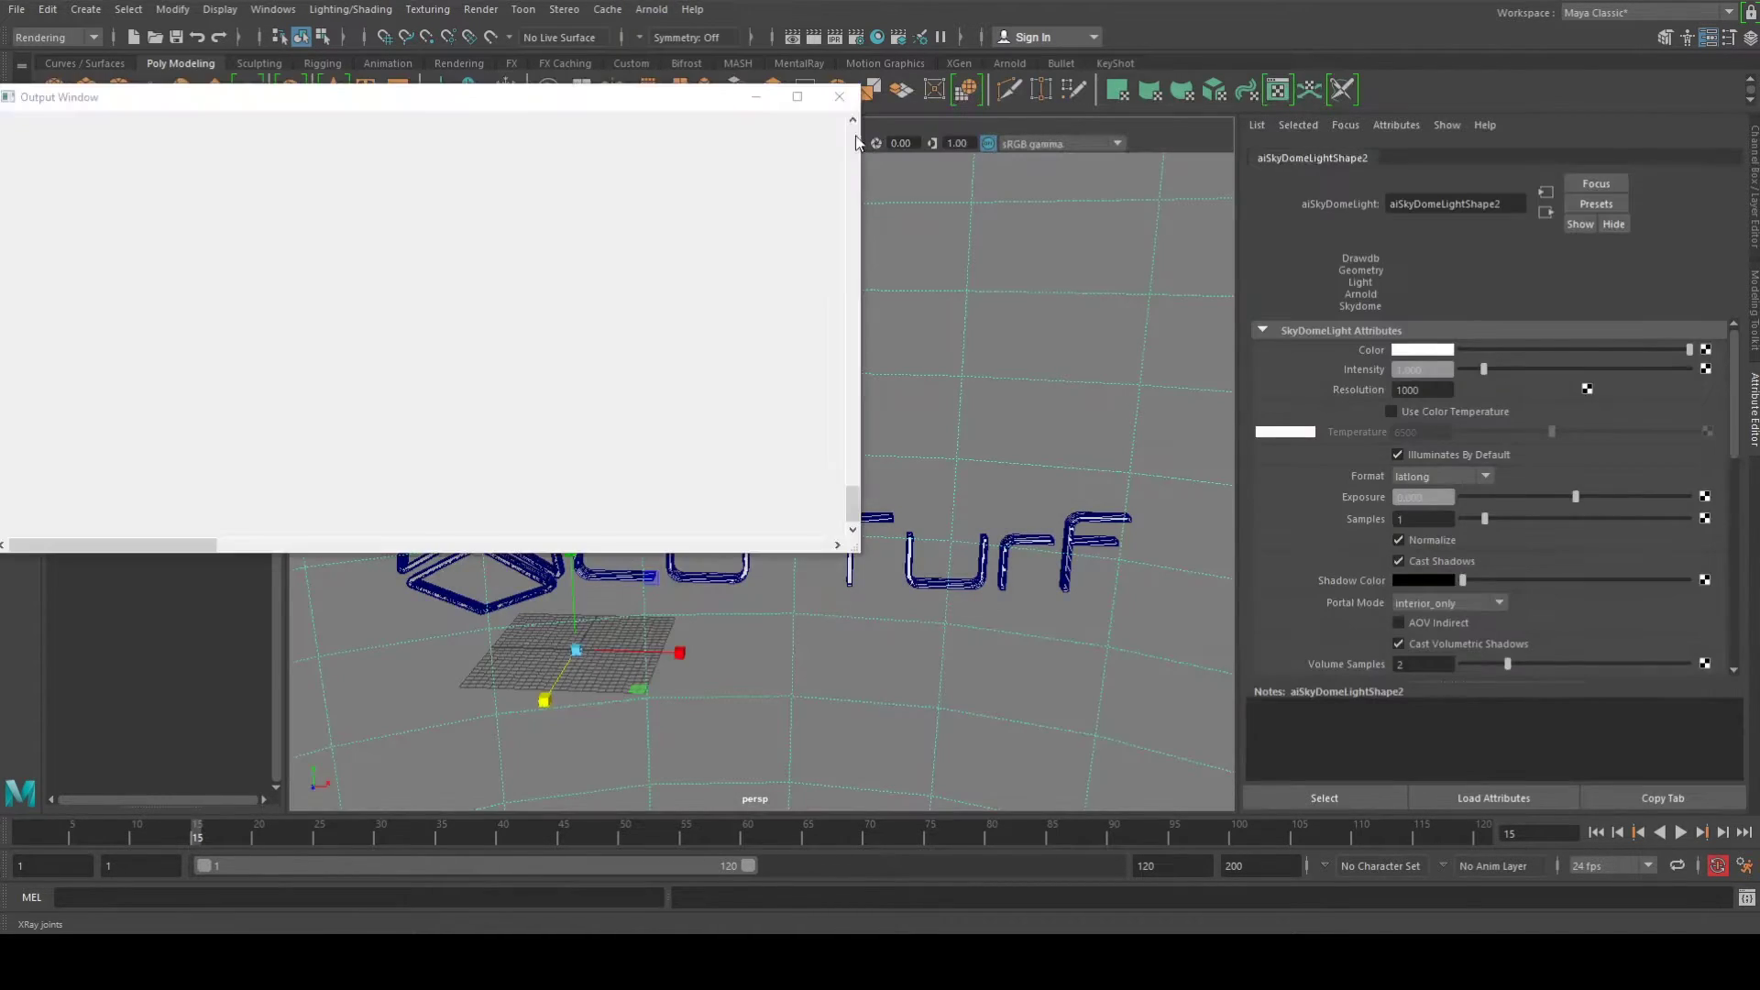
left_click(839, 96)
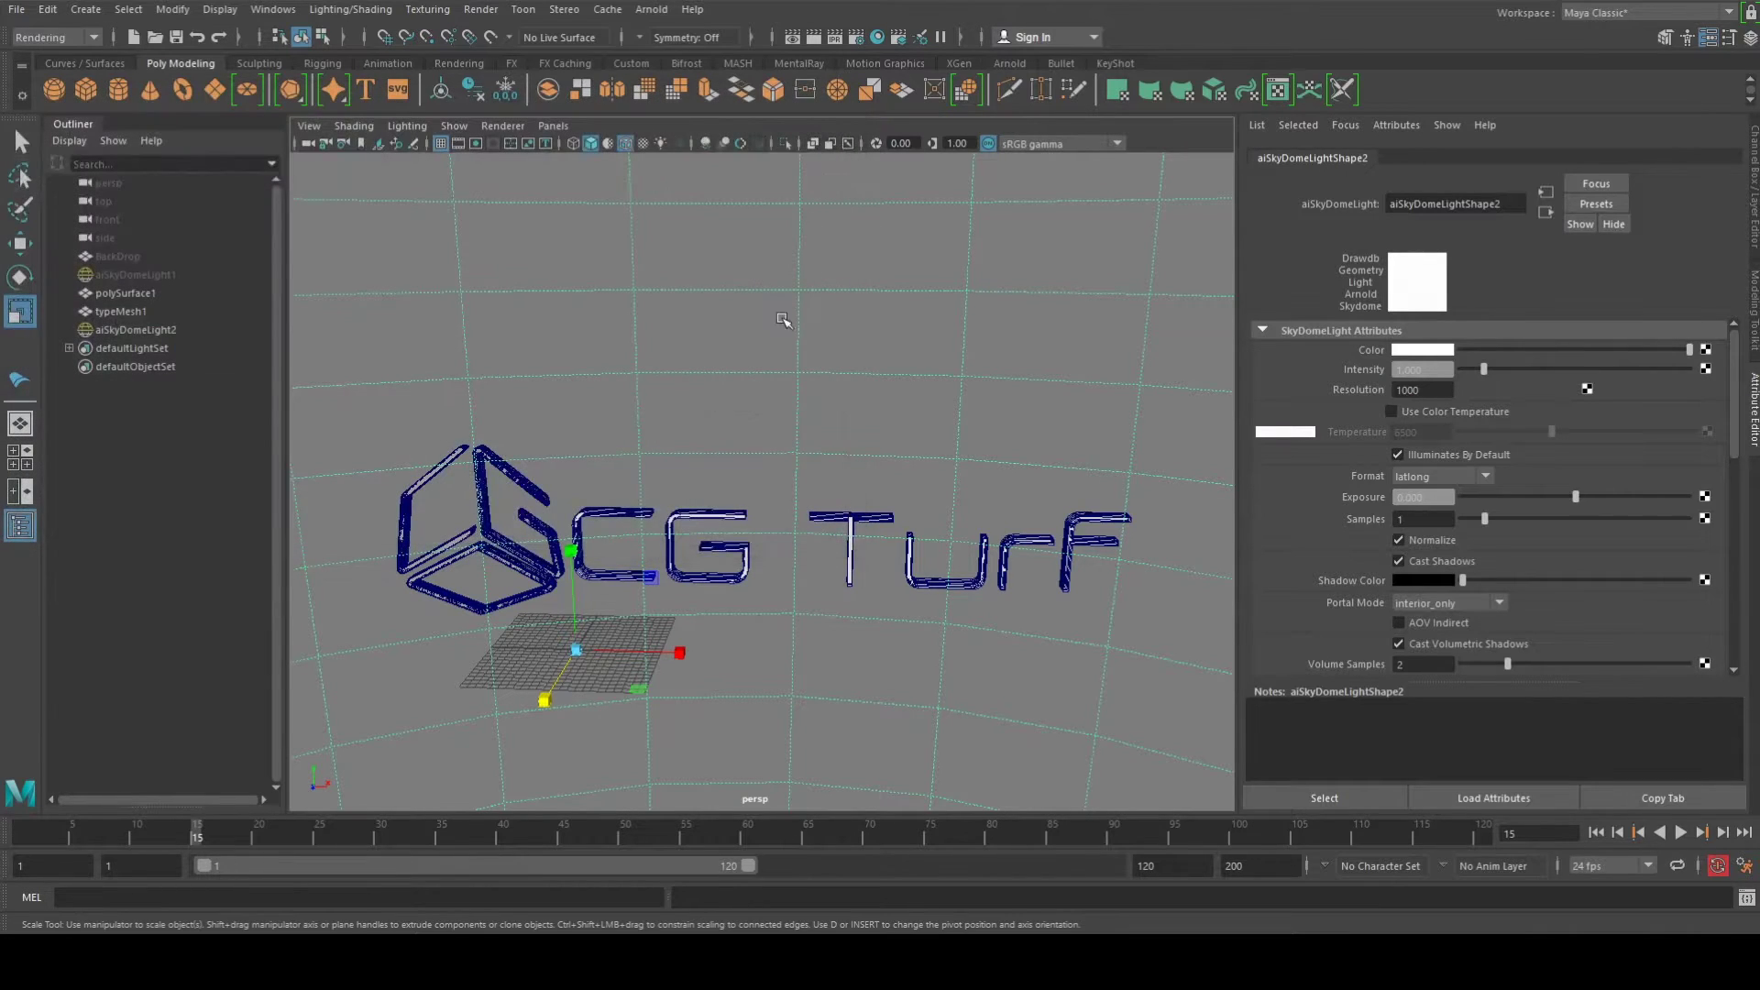
Try mapping a File texture node to the new skydome light's Color, and close the Output Window
scroll(850, 493, "down", 2)
scroll(851, 494, "down", 2)
left_click_drag(851, 493, 864, 437, "alt")
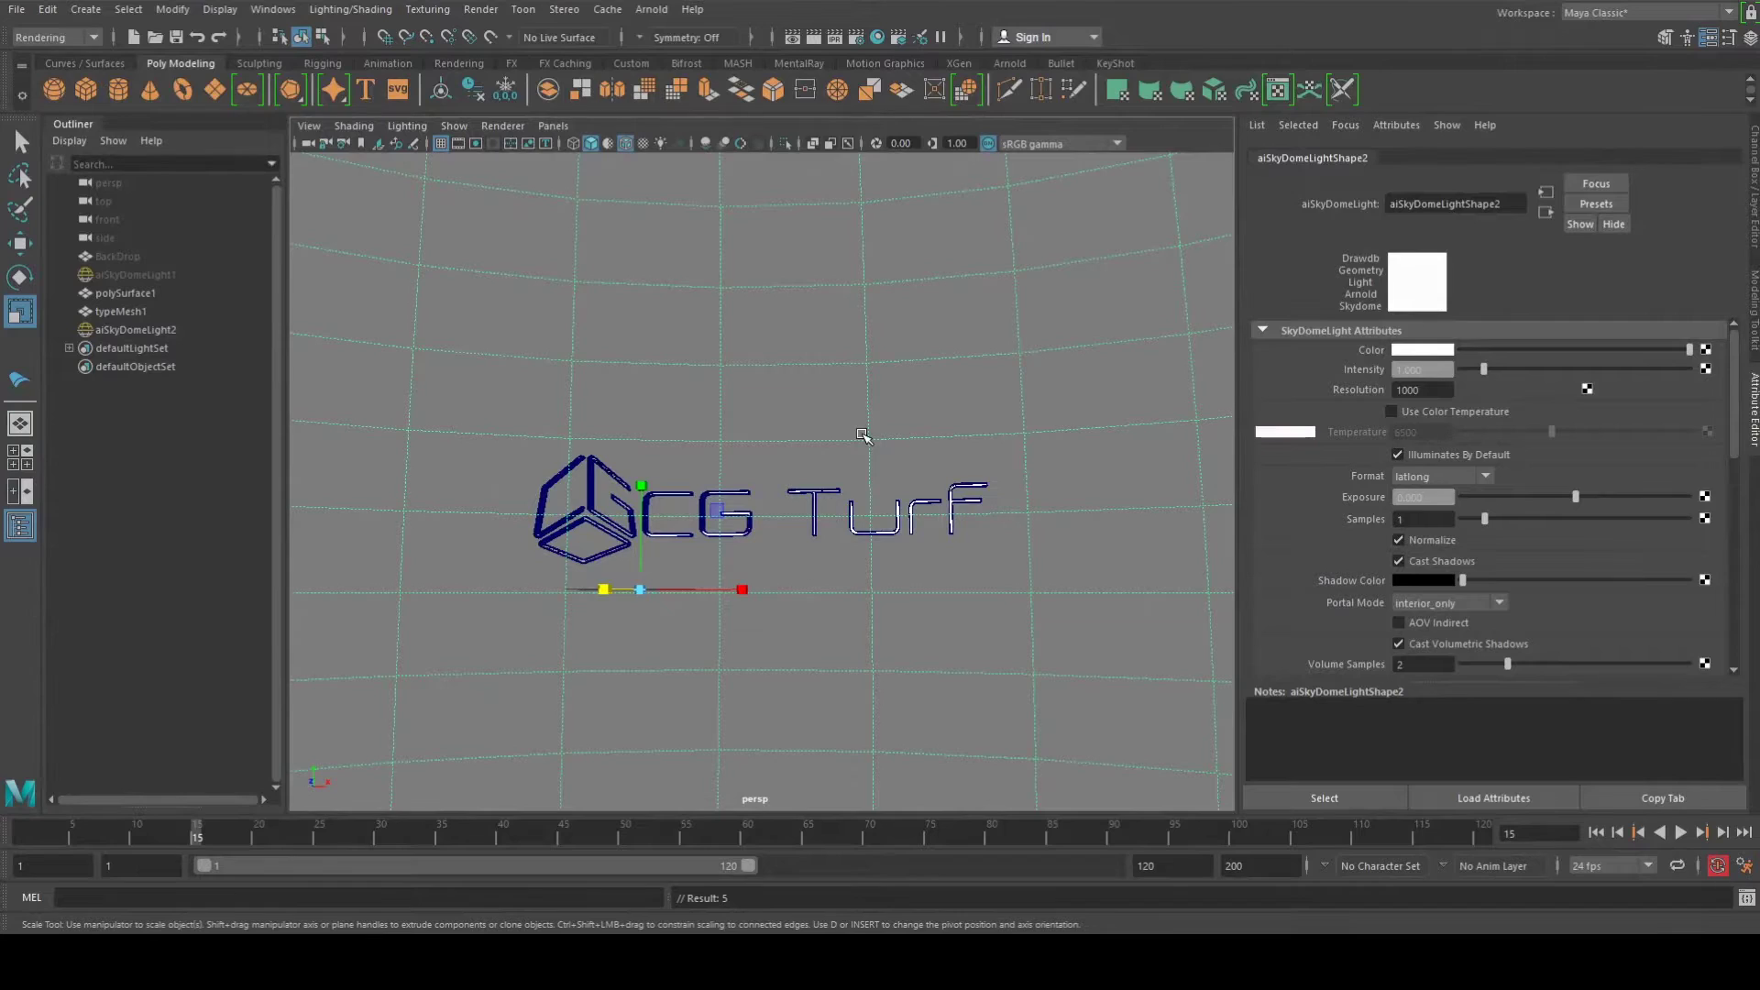
left_click_drag(823, 480, 885, 405, "alt")
left_click_drag(1125, 378, 853, 406, "alt")
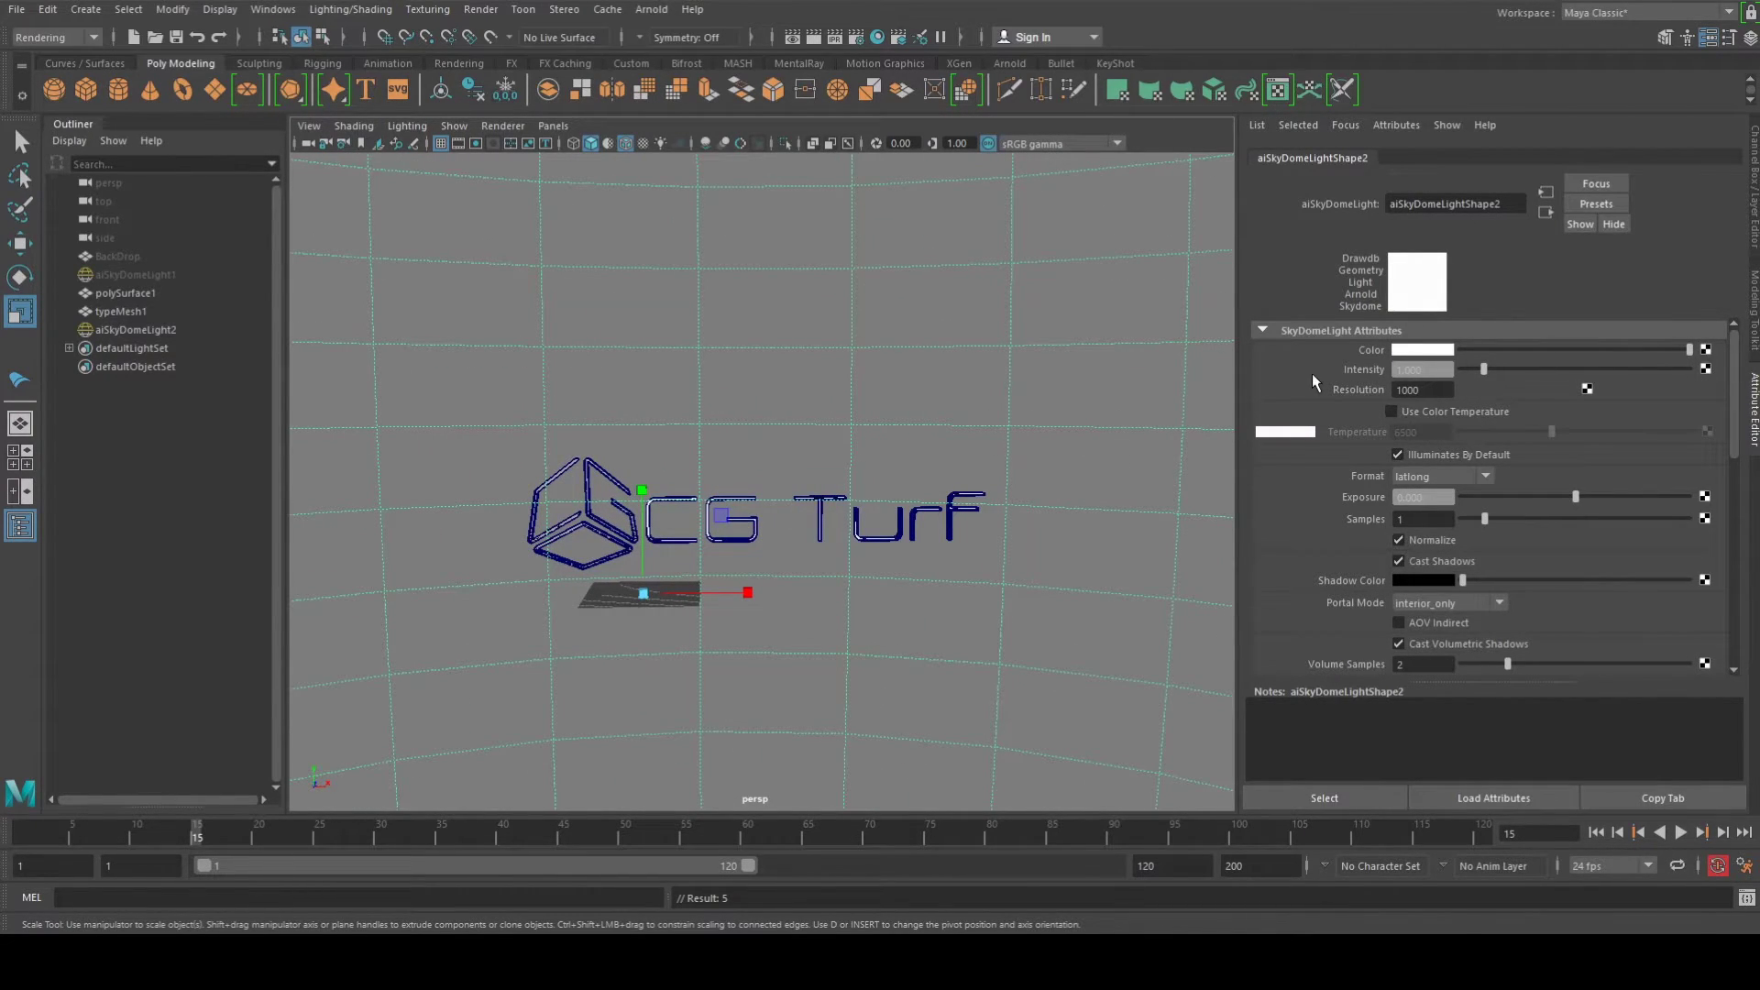
left_click(1705, 349)
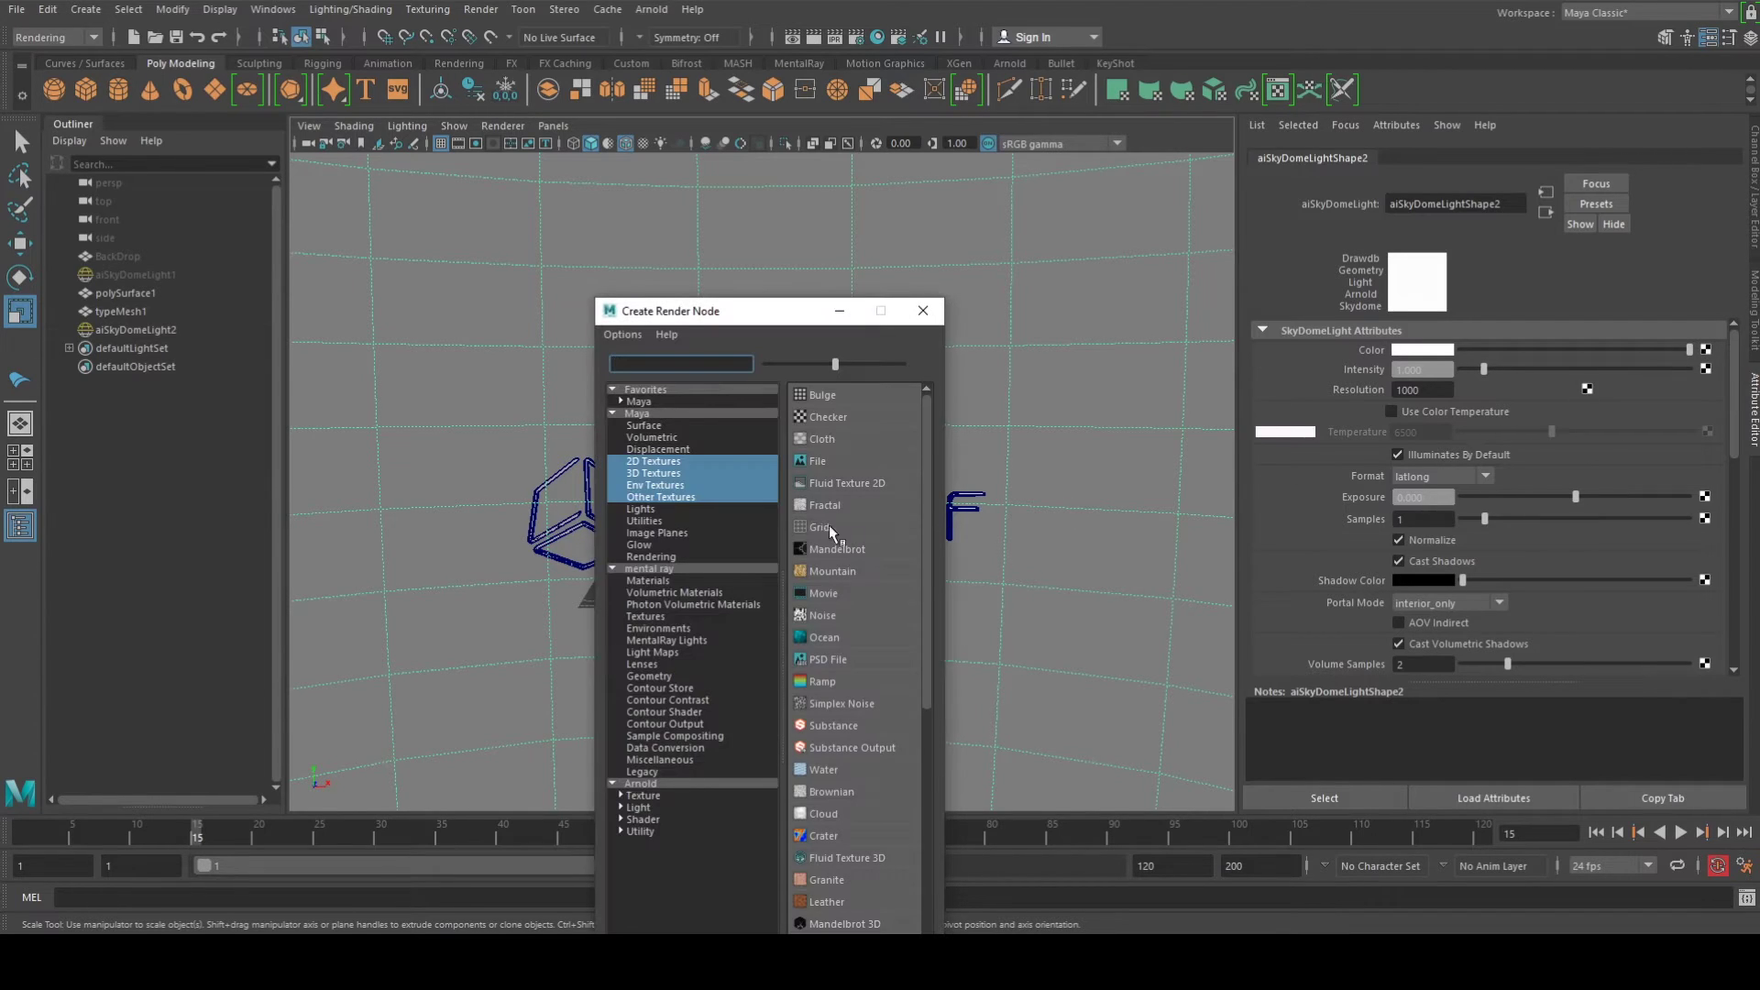
left_click(819, 460)
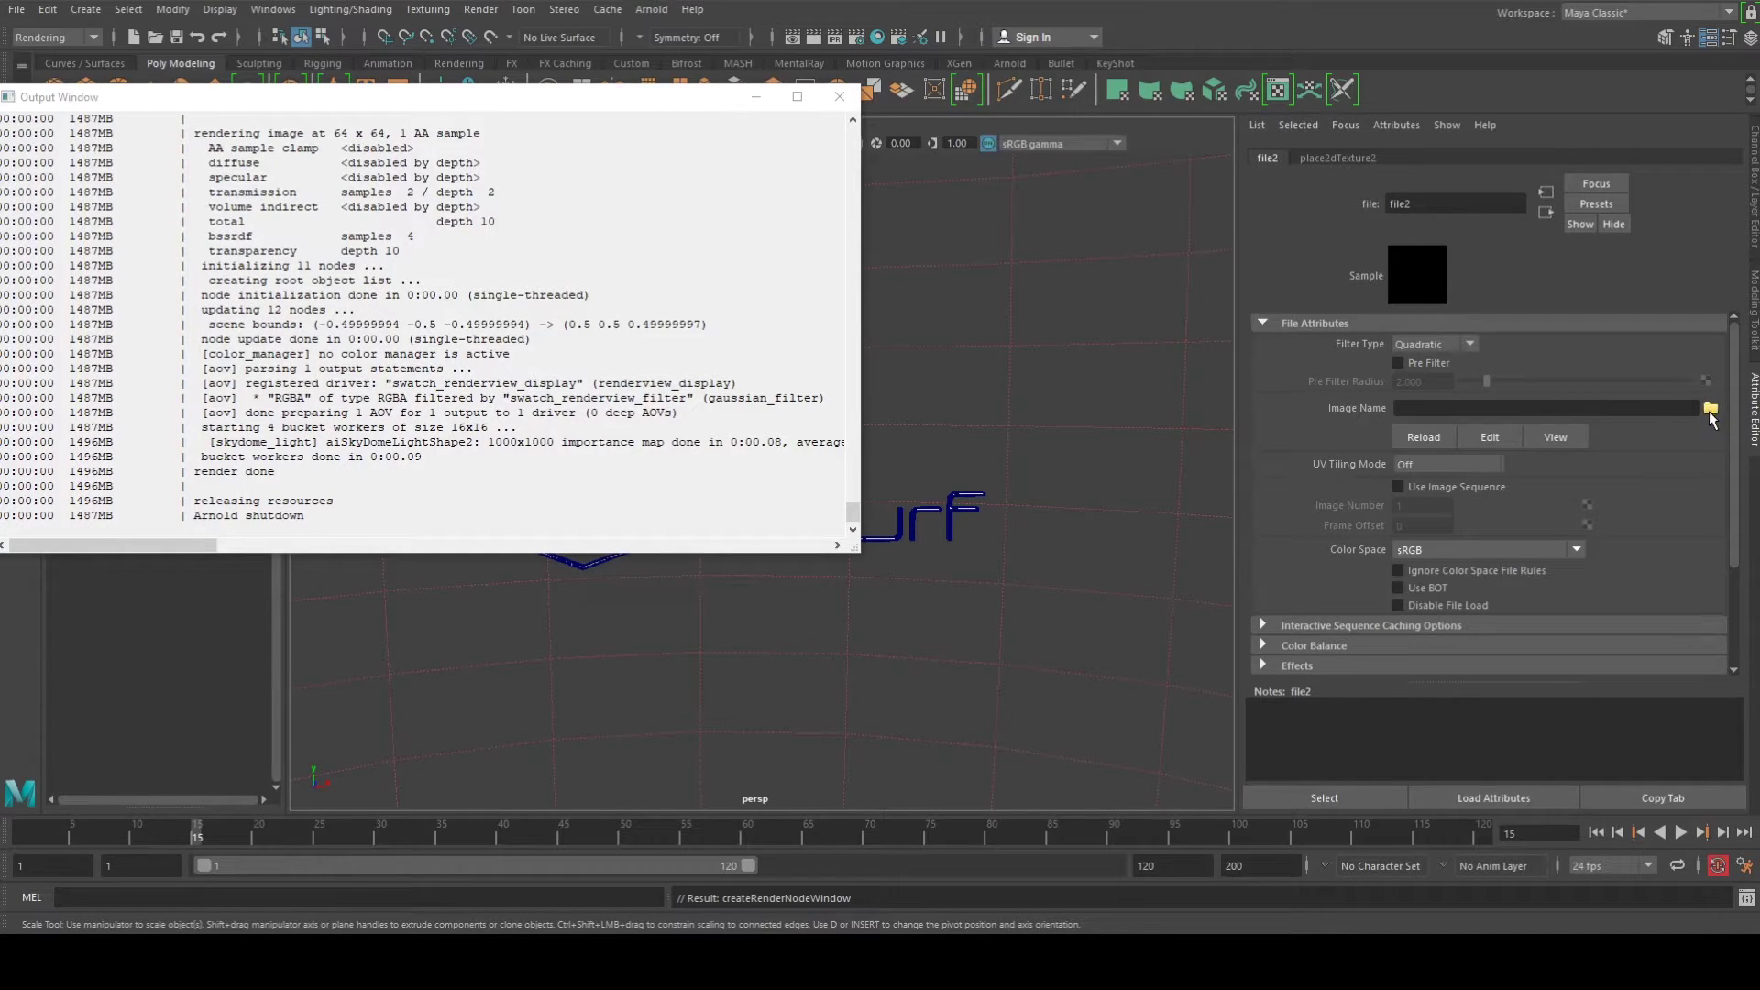
left_click(838, 98)
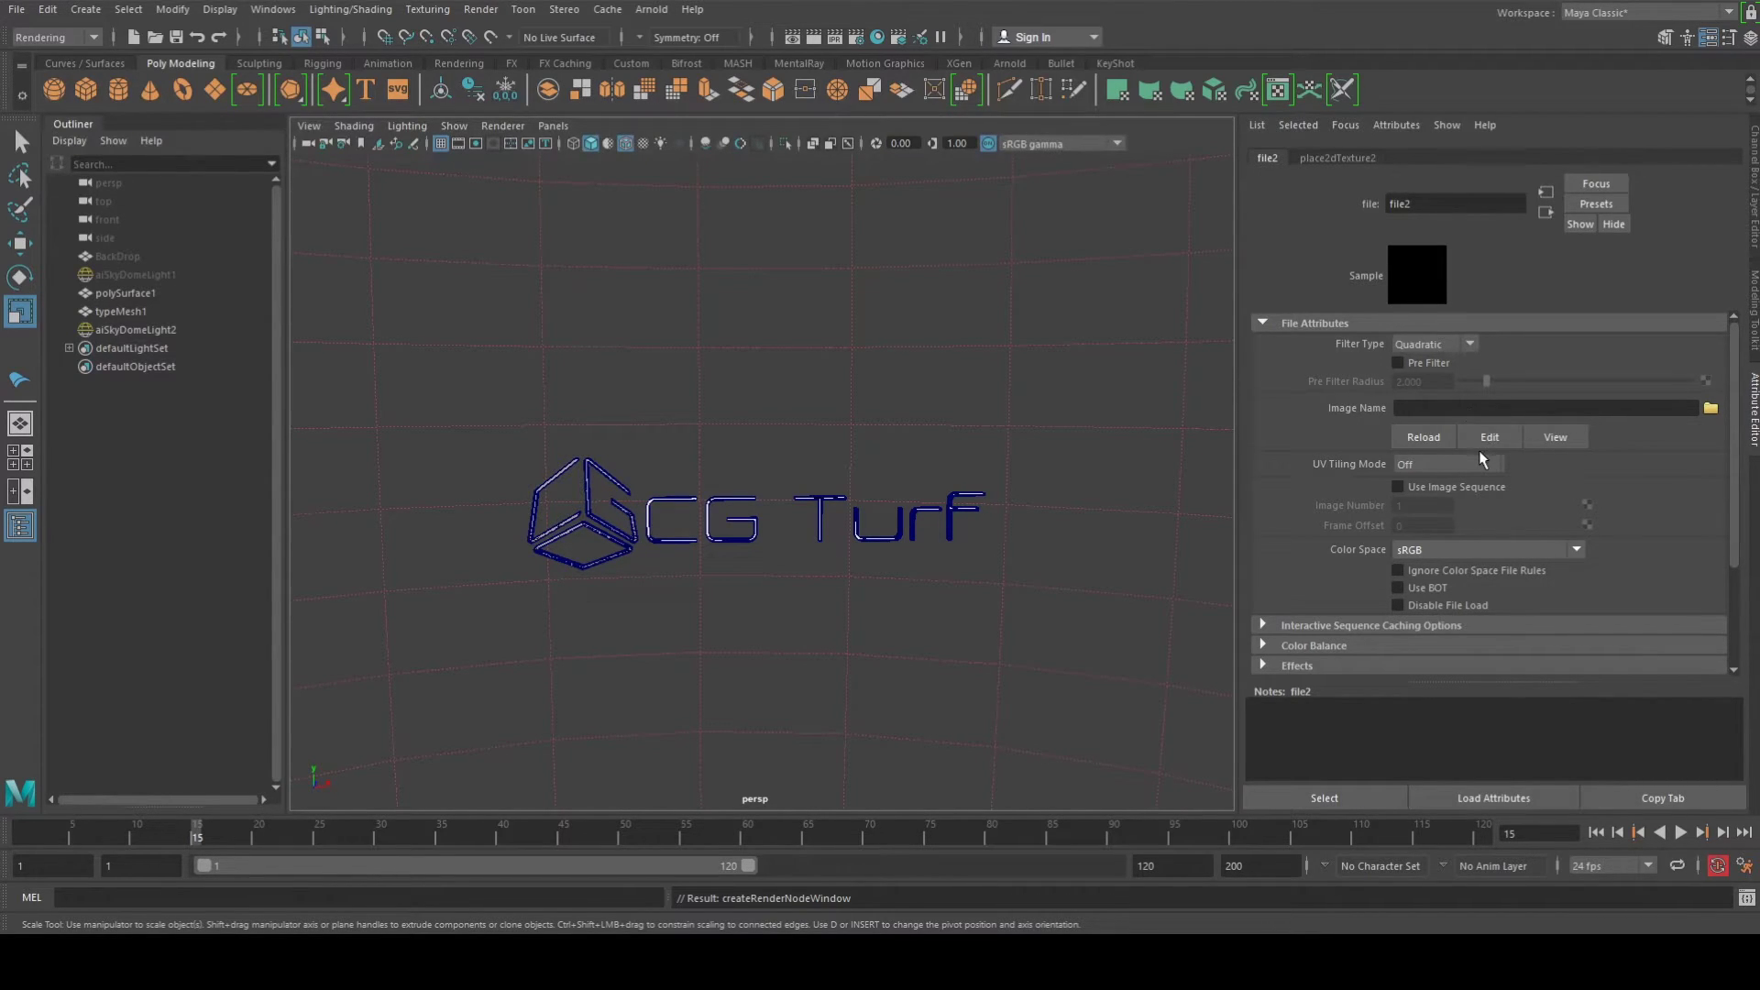
left_click_drag(1089, 471, 1062, 459, "alt")
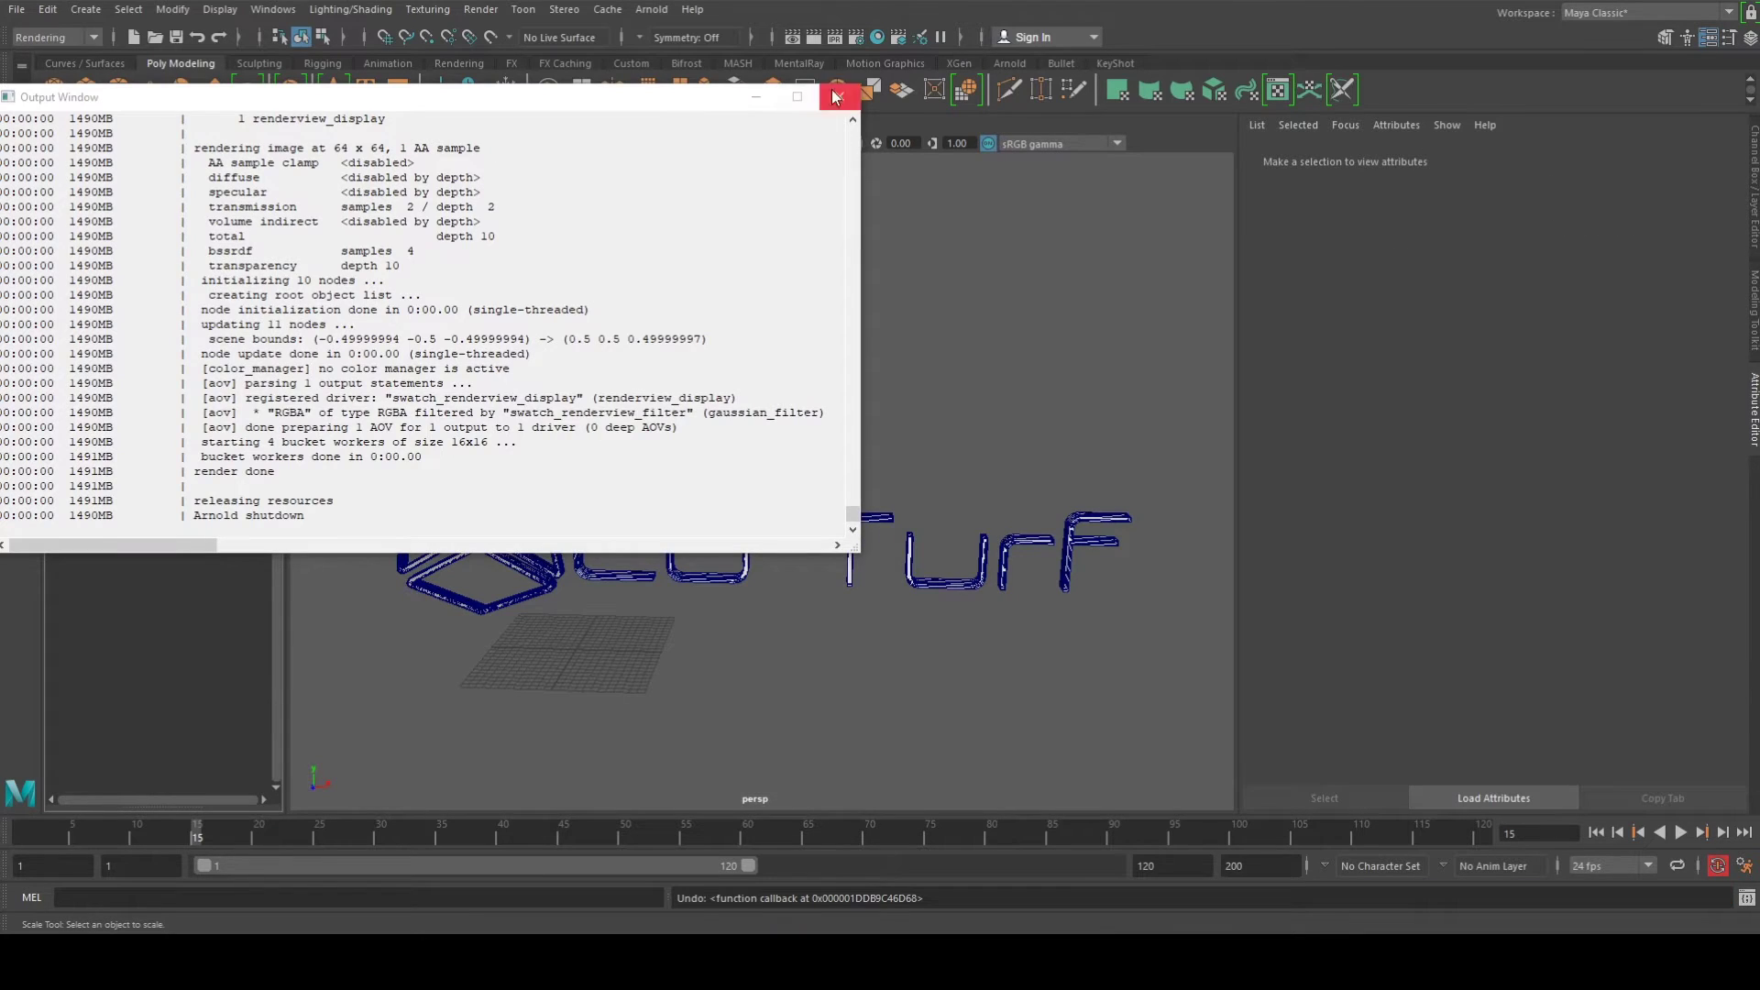
left_click(834, 95)
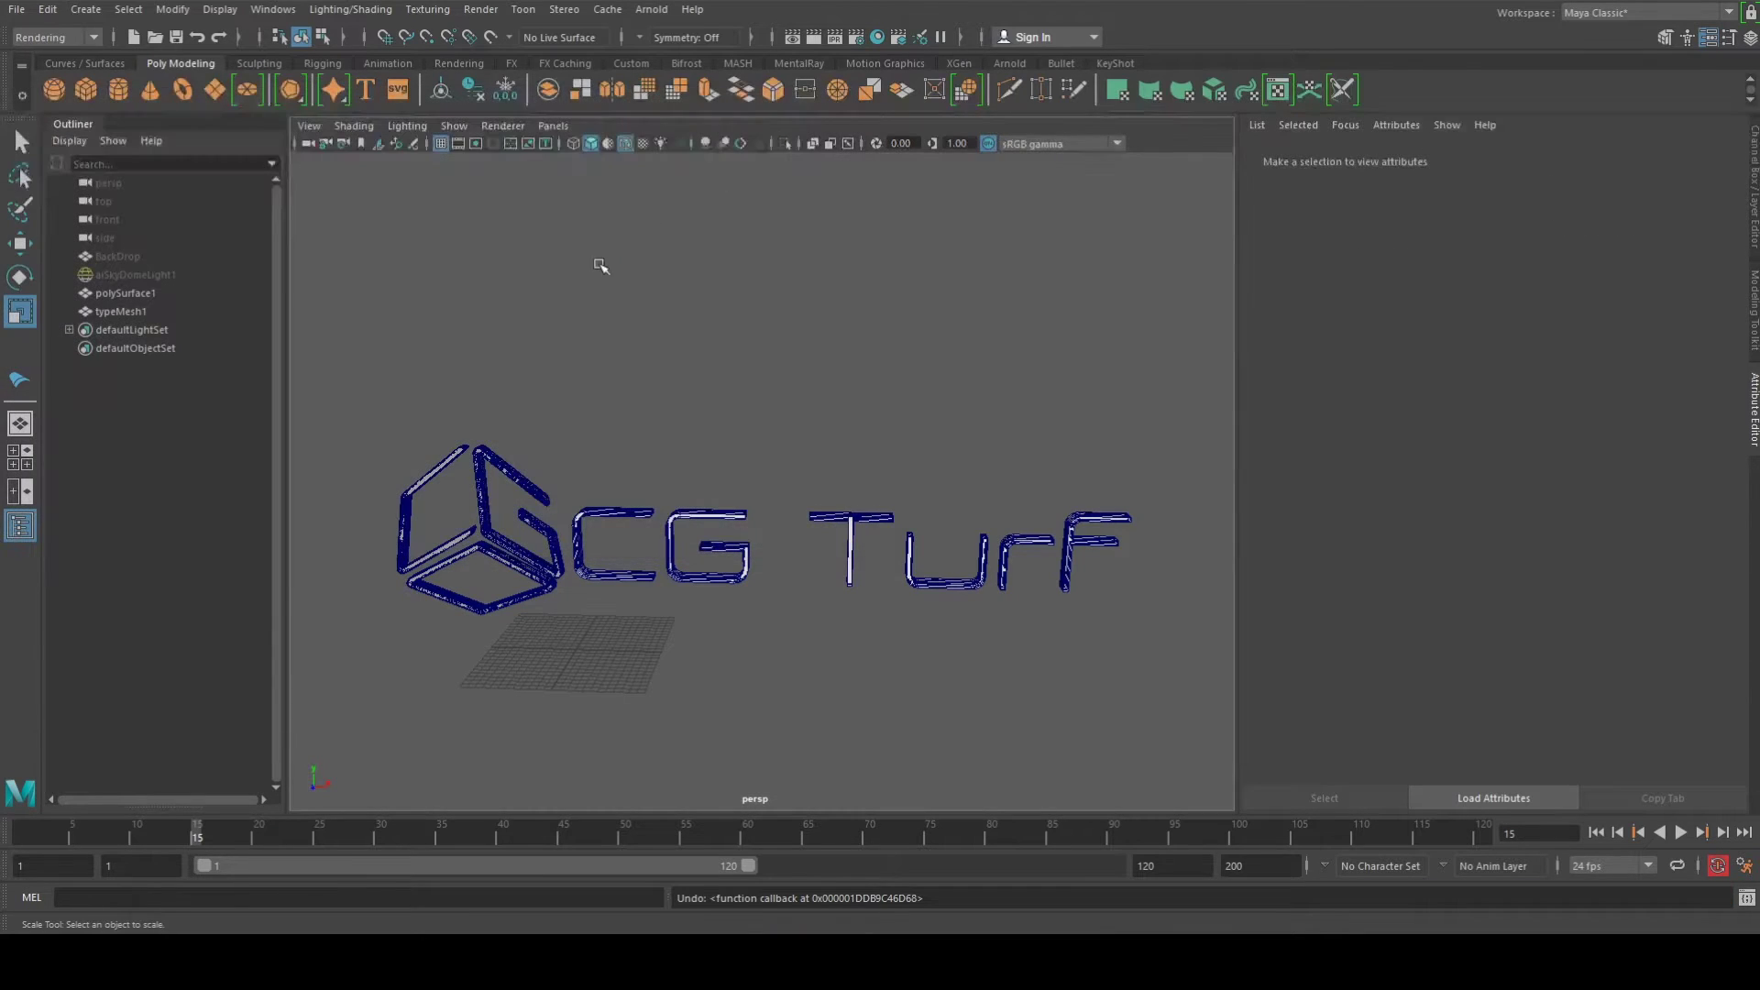
Unhide the original skydome light, aiSkyDomeLight1, in the scene
left_click(167, 275)
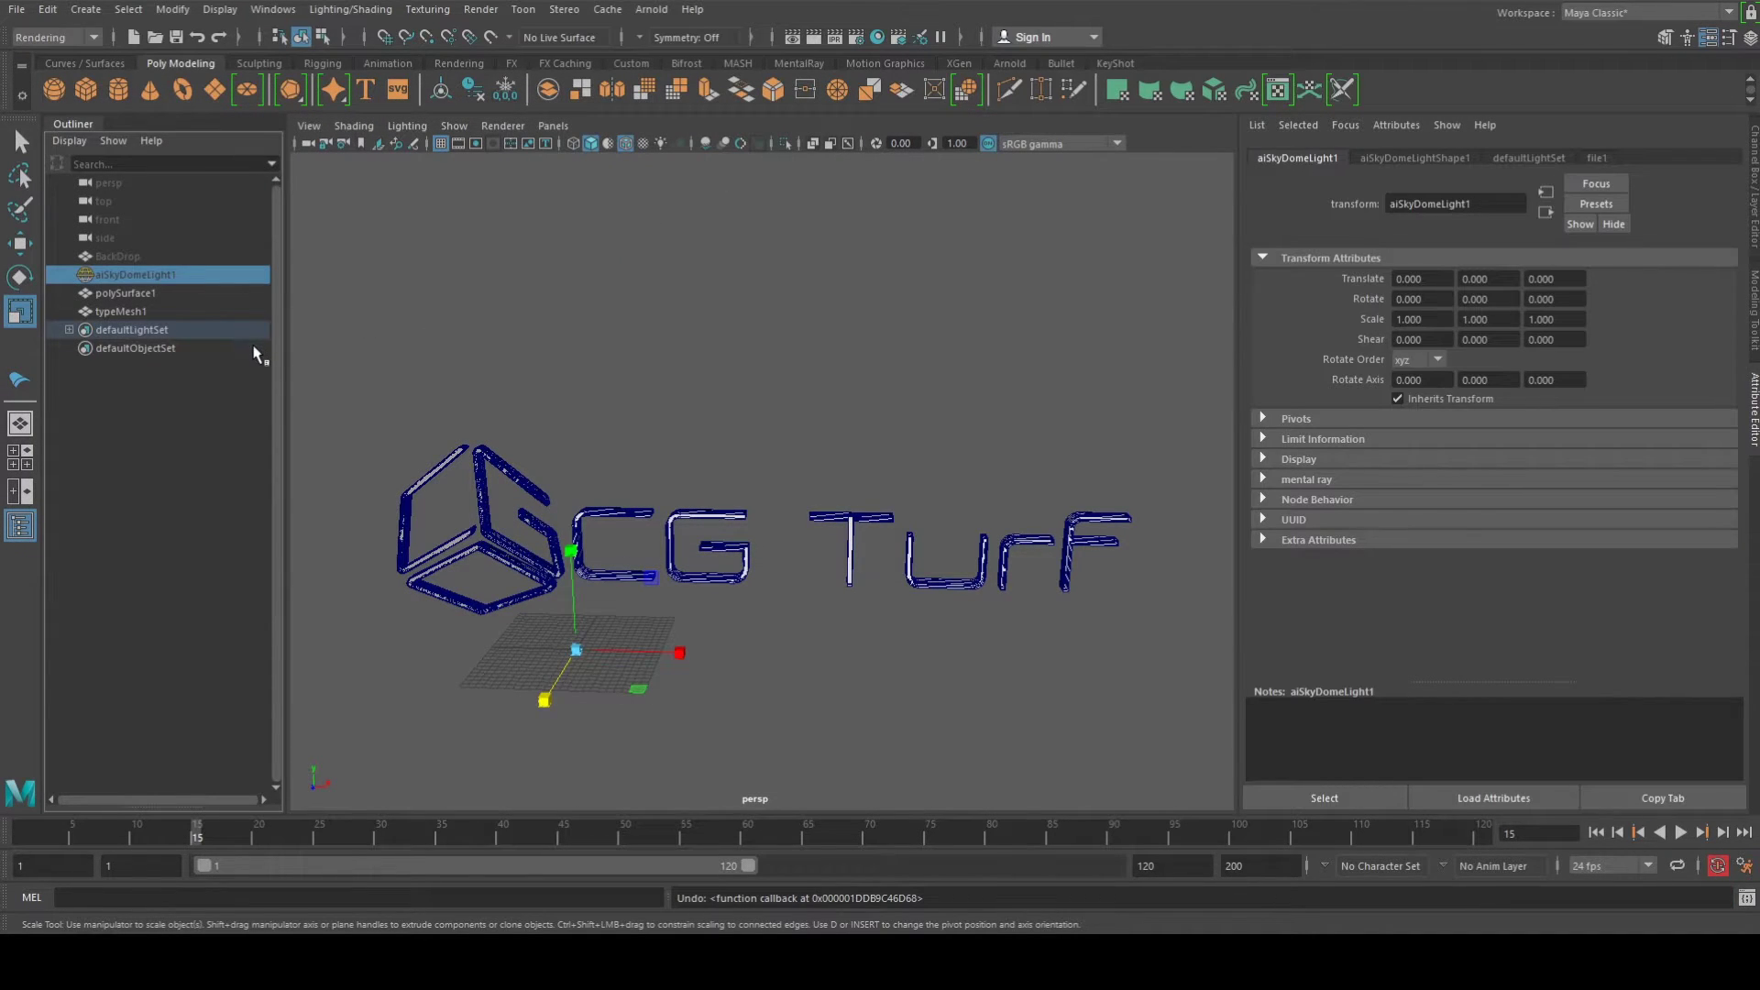
key("h")
scroll(605, 402, "down", 5)
left_click_drag(839, 309, 861, 307, "alt")
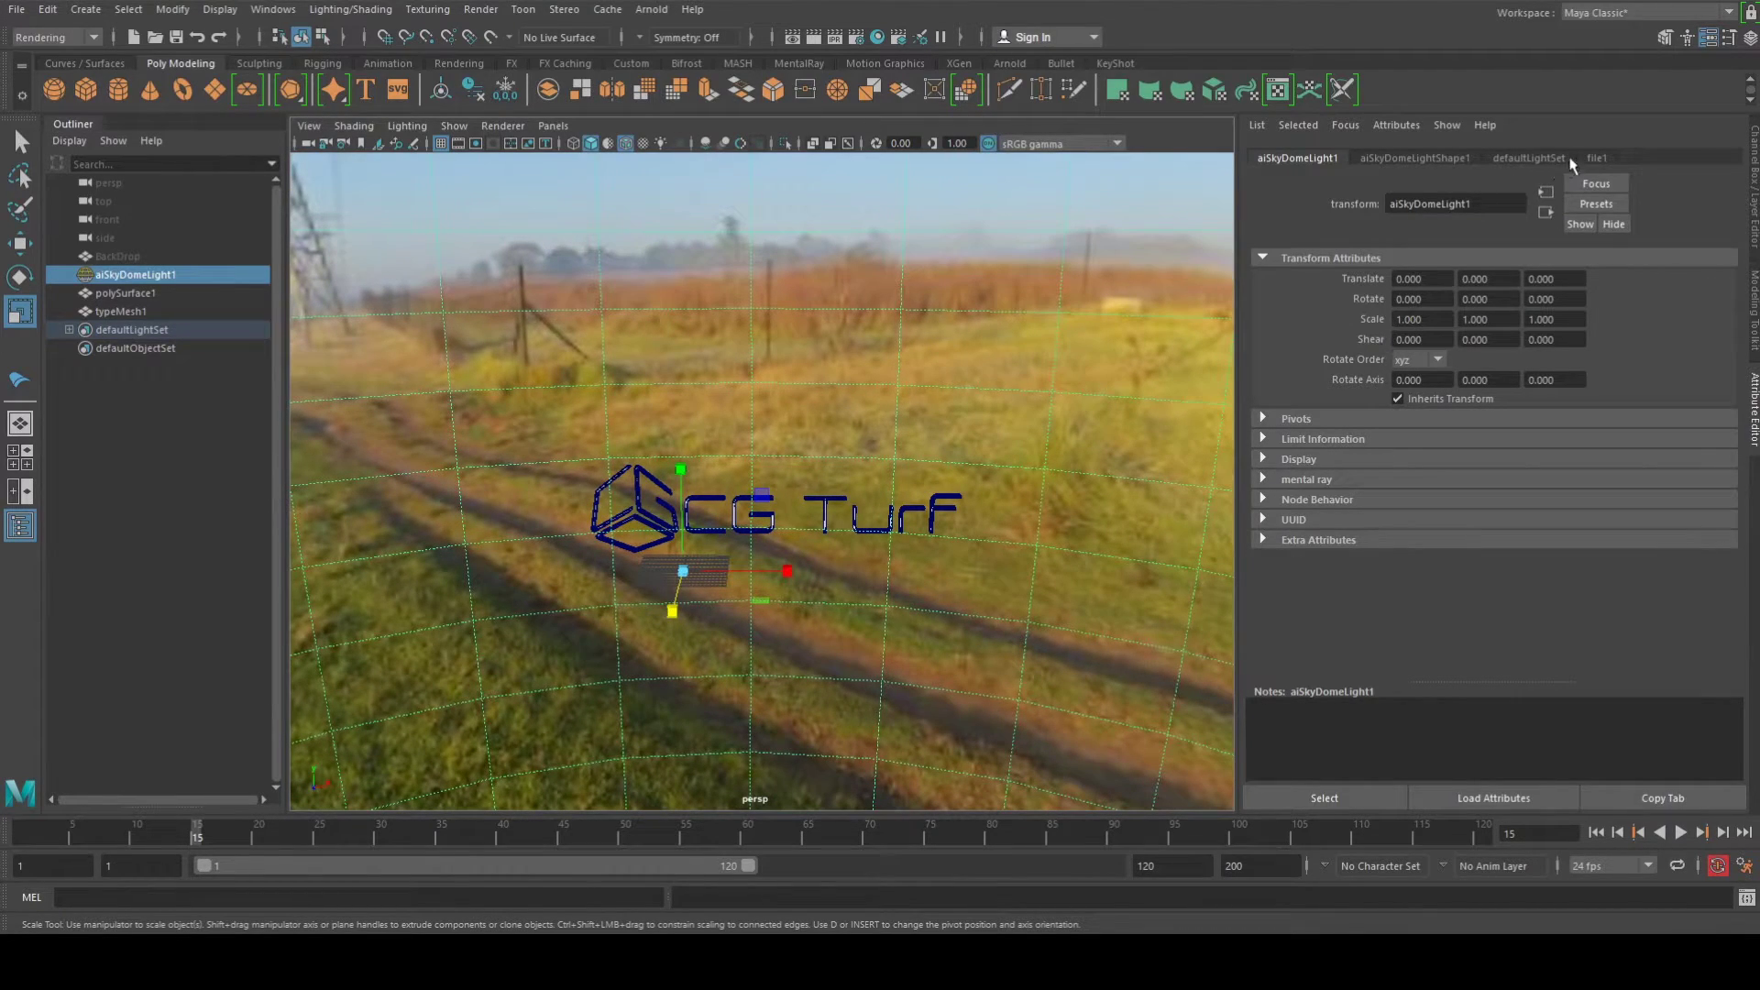
Review aiSkyDomeLight1's image file texture, transform attributes and light shape attributes
left_click(1597, 158)
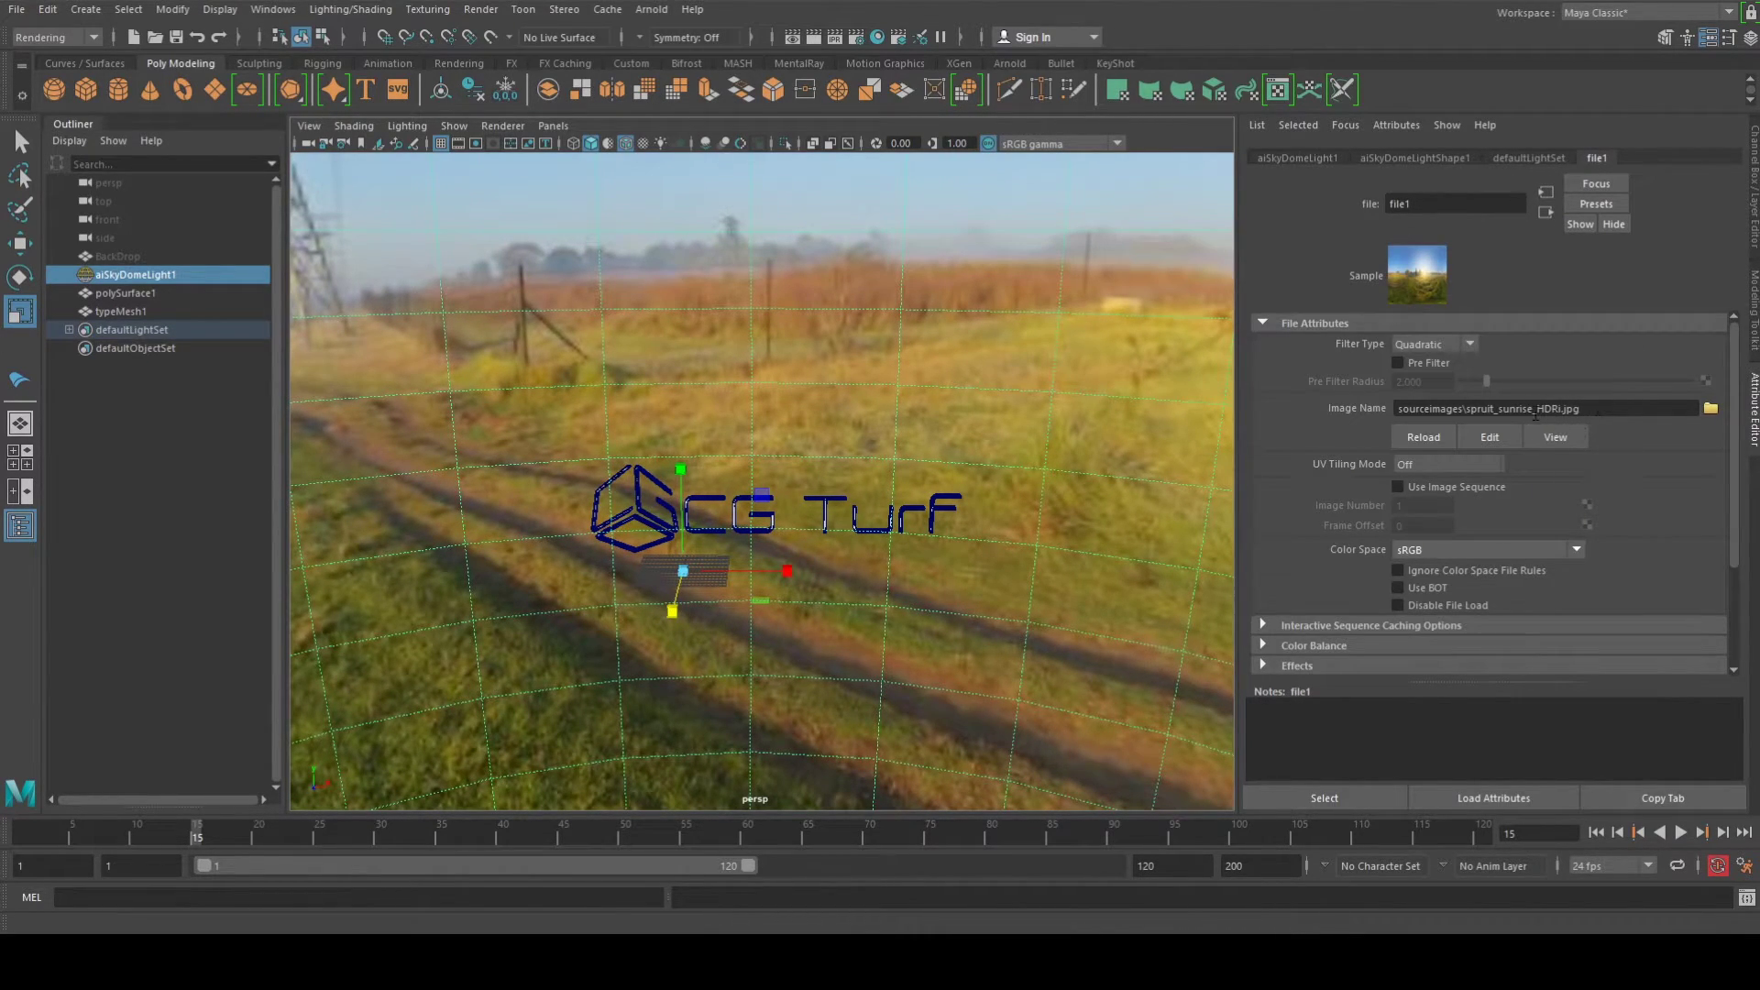
left_click_drag(720, 357, 727, 358, "alt")
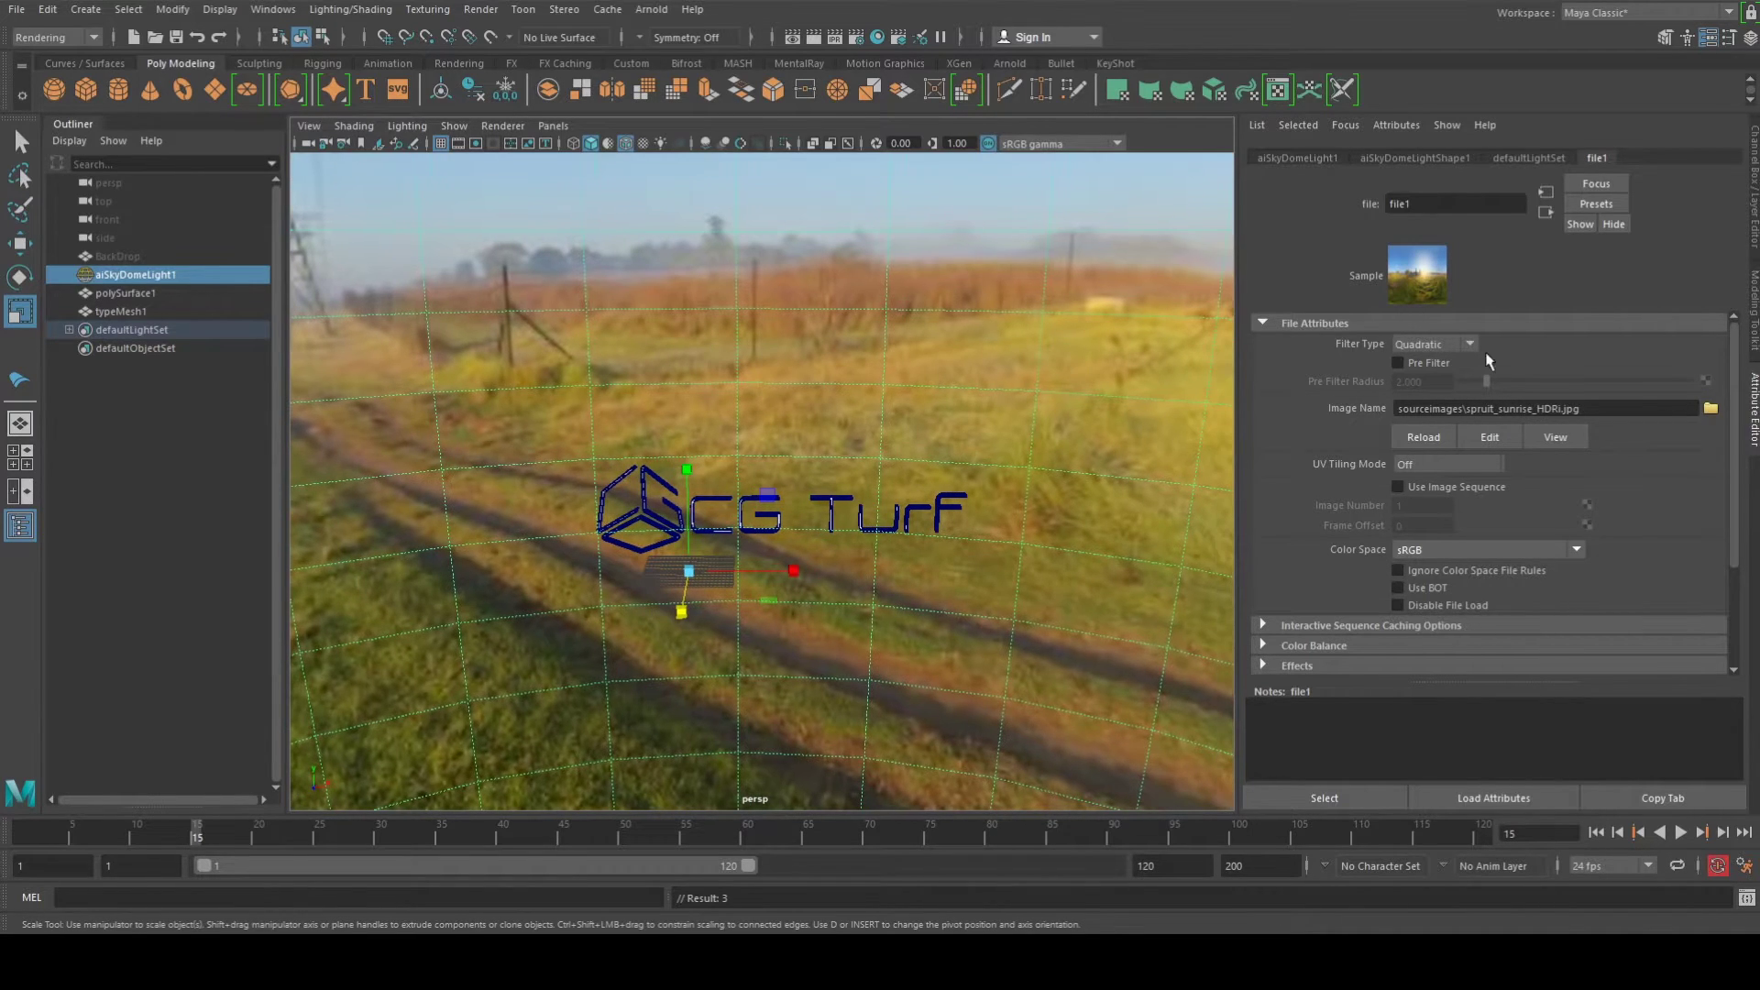
left_click(1399, 159)
left_click(1321, 158)
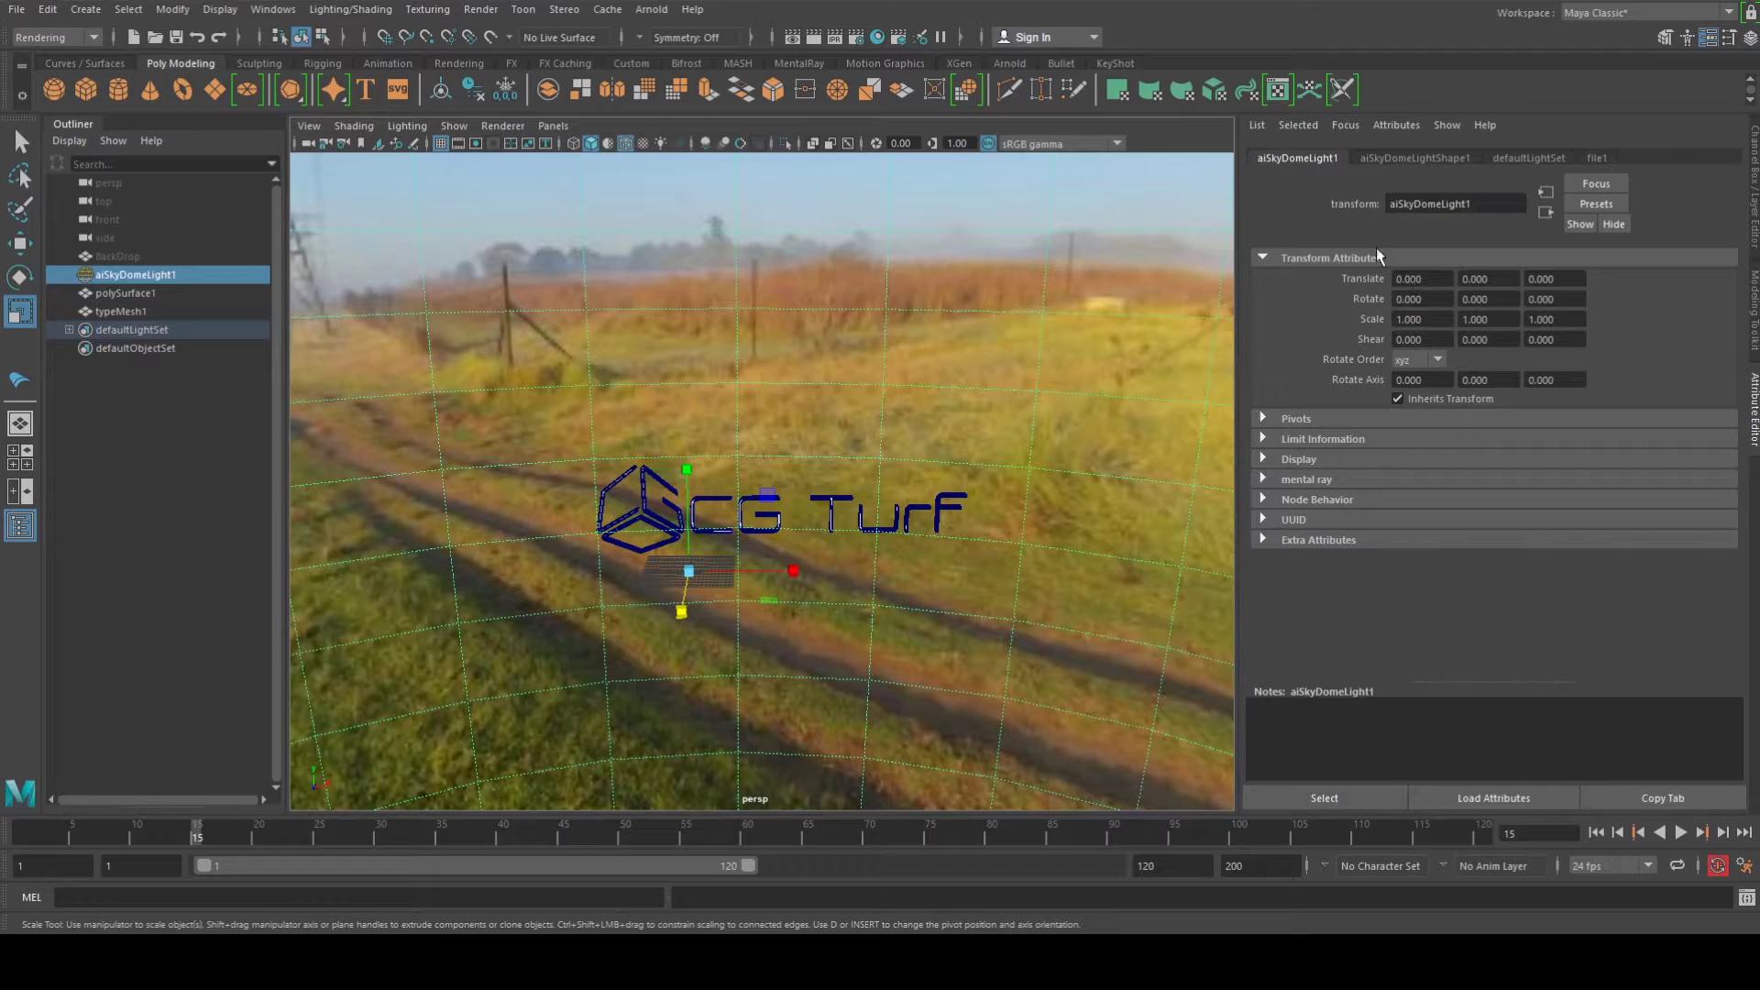
left_click(1425, 158)
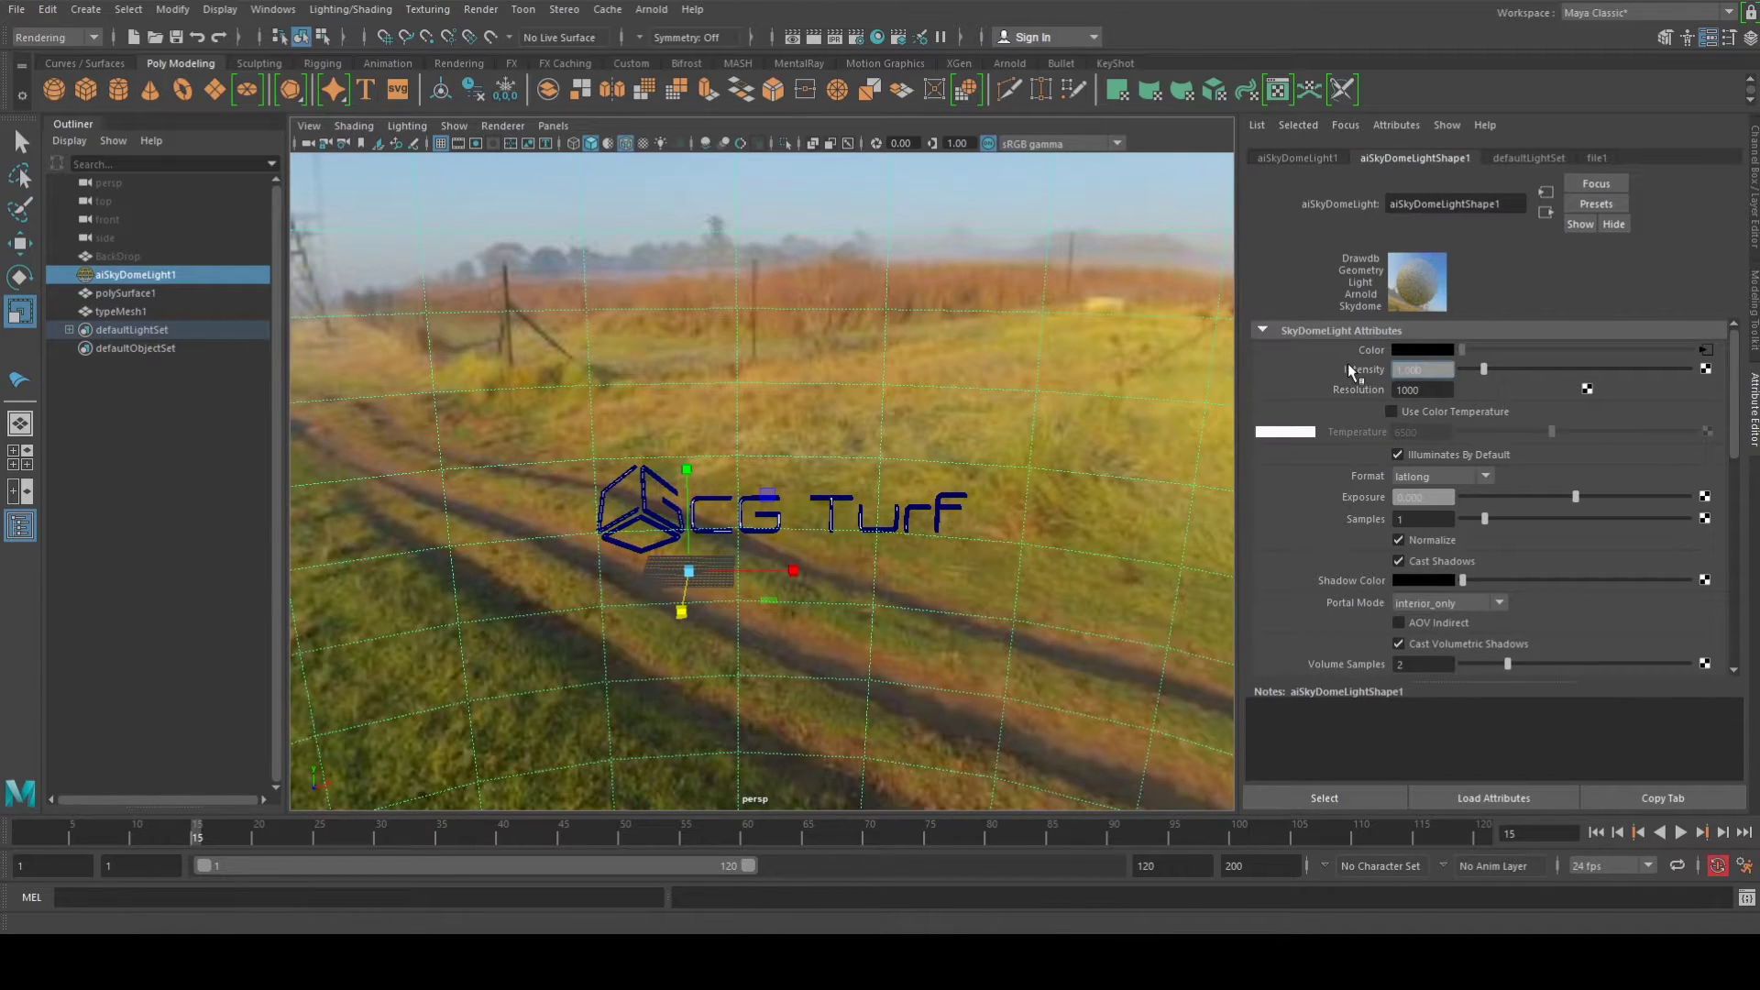
Try higher intensities on aiSkyDomeLight1, close the Output Window and set the Intensity back to 1
left_click_drag(1484, 368, 1542, 370)
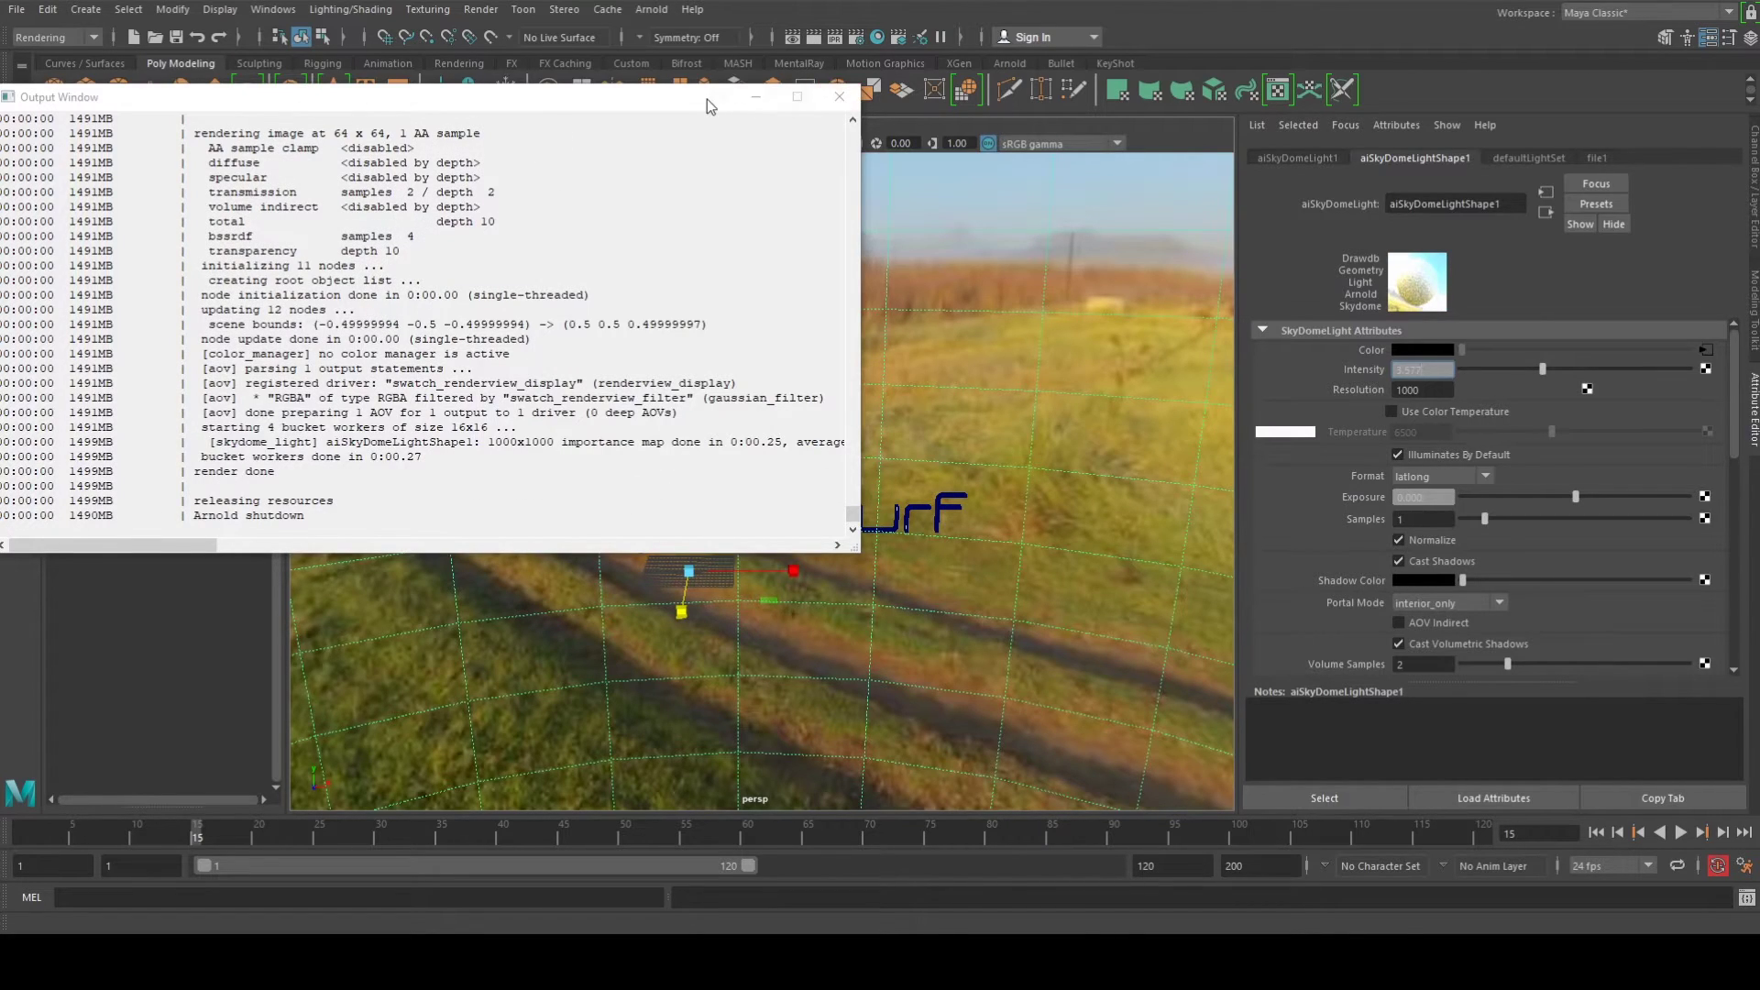
left_click(841, 95)
left_click_drag(1553, 370, 1505, 370)
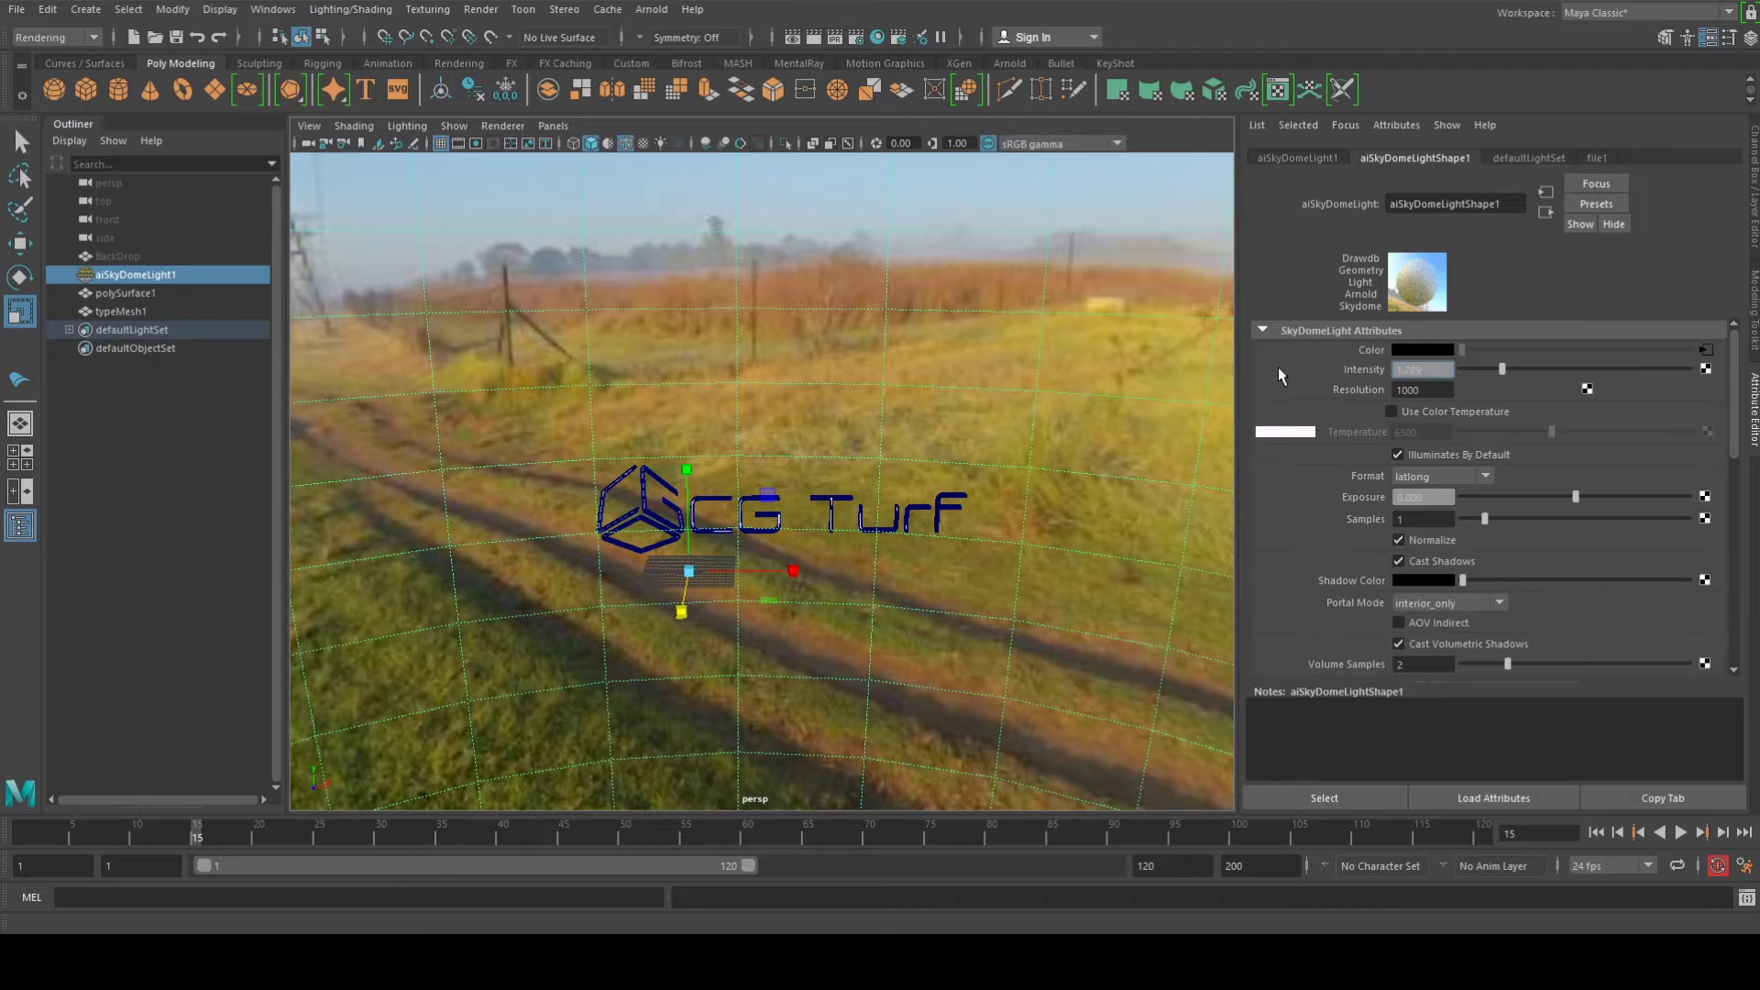
type("1")
key("Return")
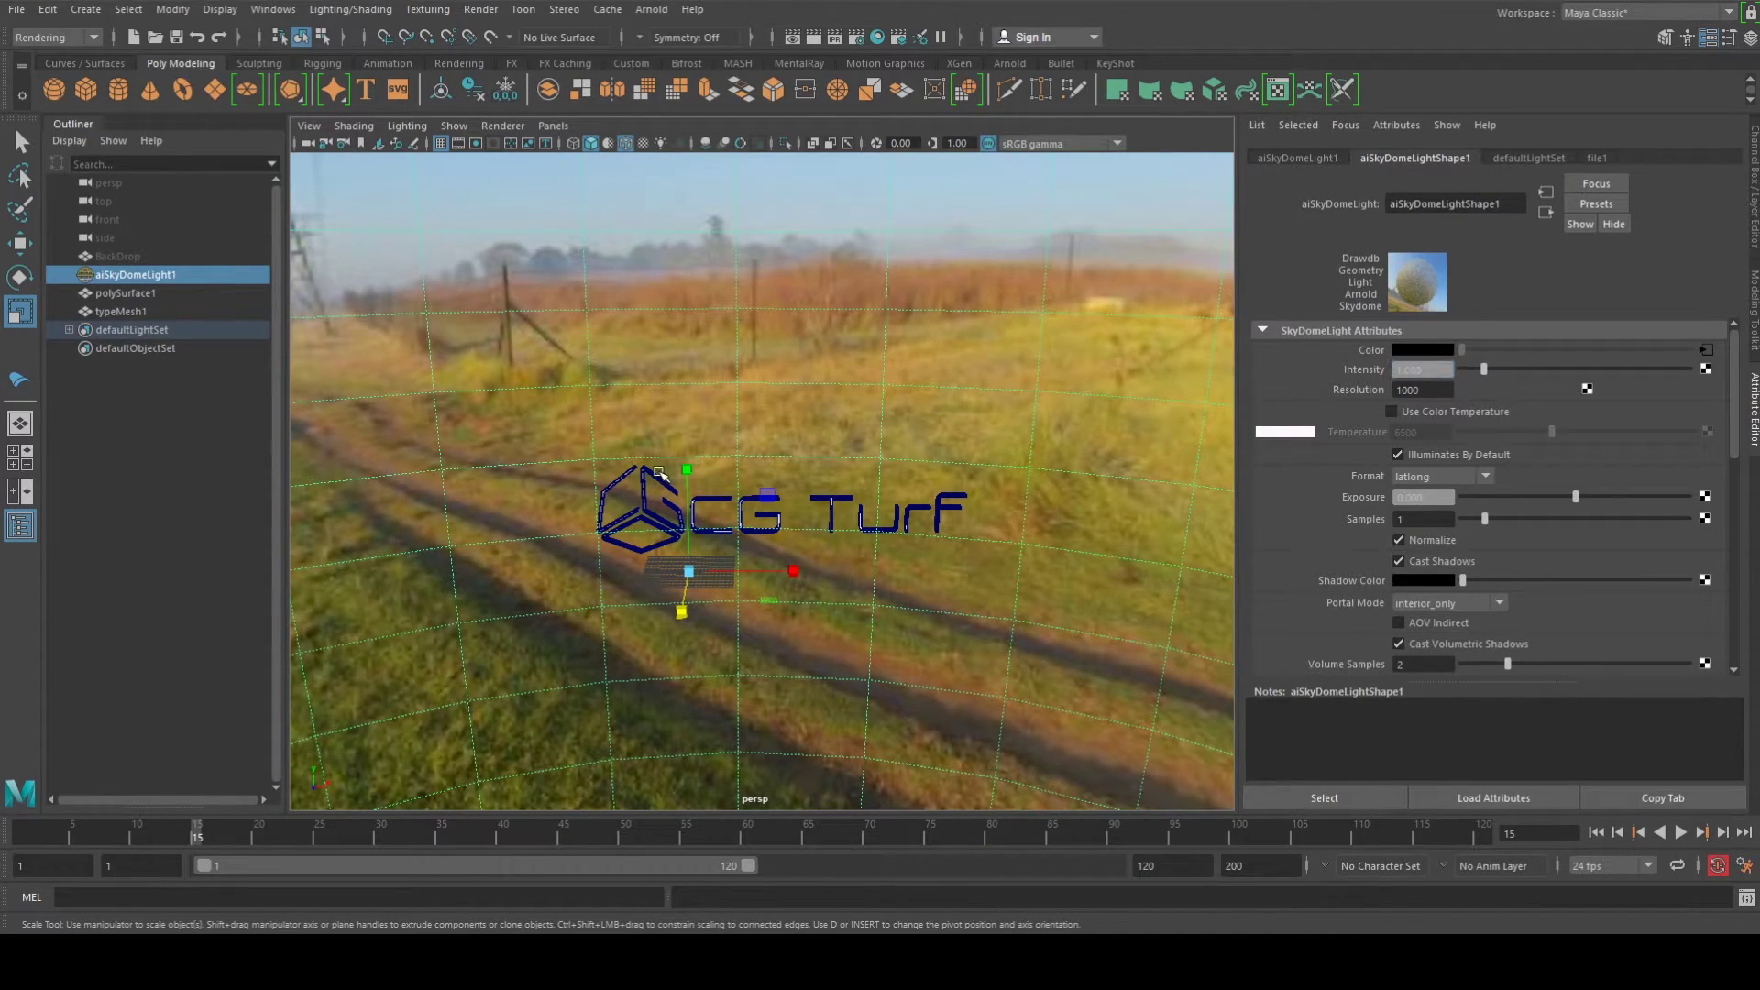
Unhide the BackDrop mesh and view it together with the logo and text from the opposite side
scroll(641, 490, "down", 2)
left_click_drag(742, 474, 713, 482, "alt")
left_click(104, 260)
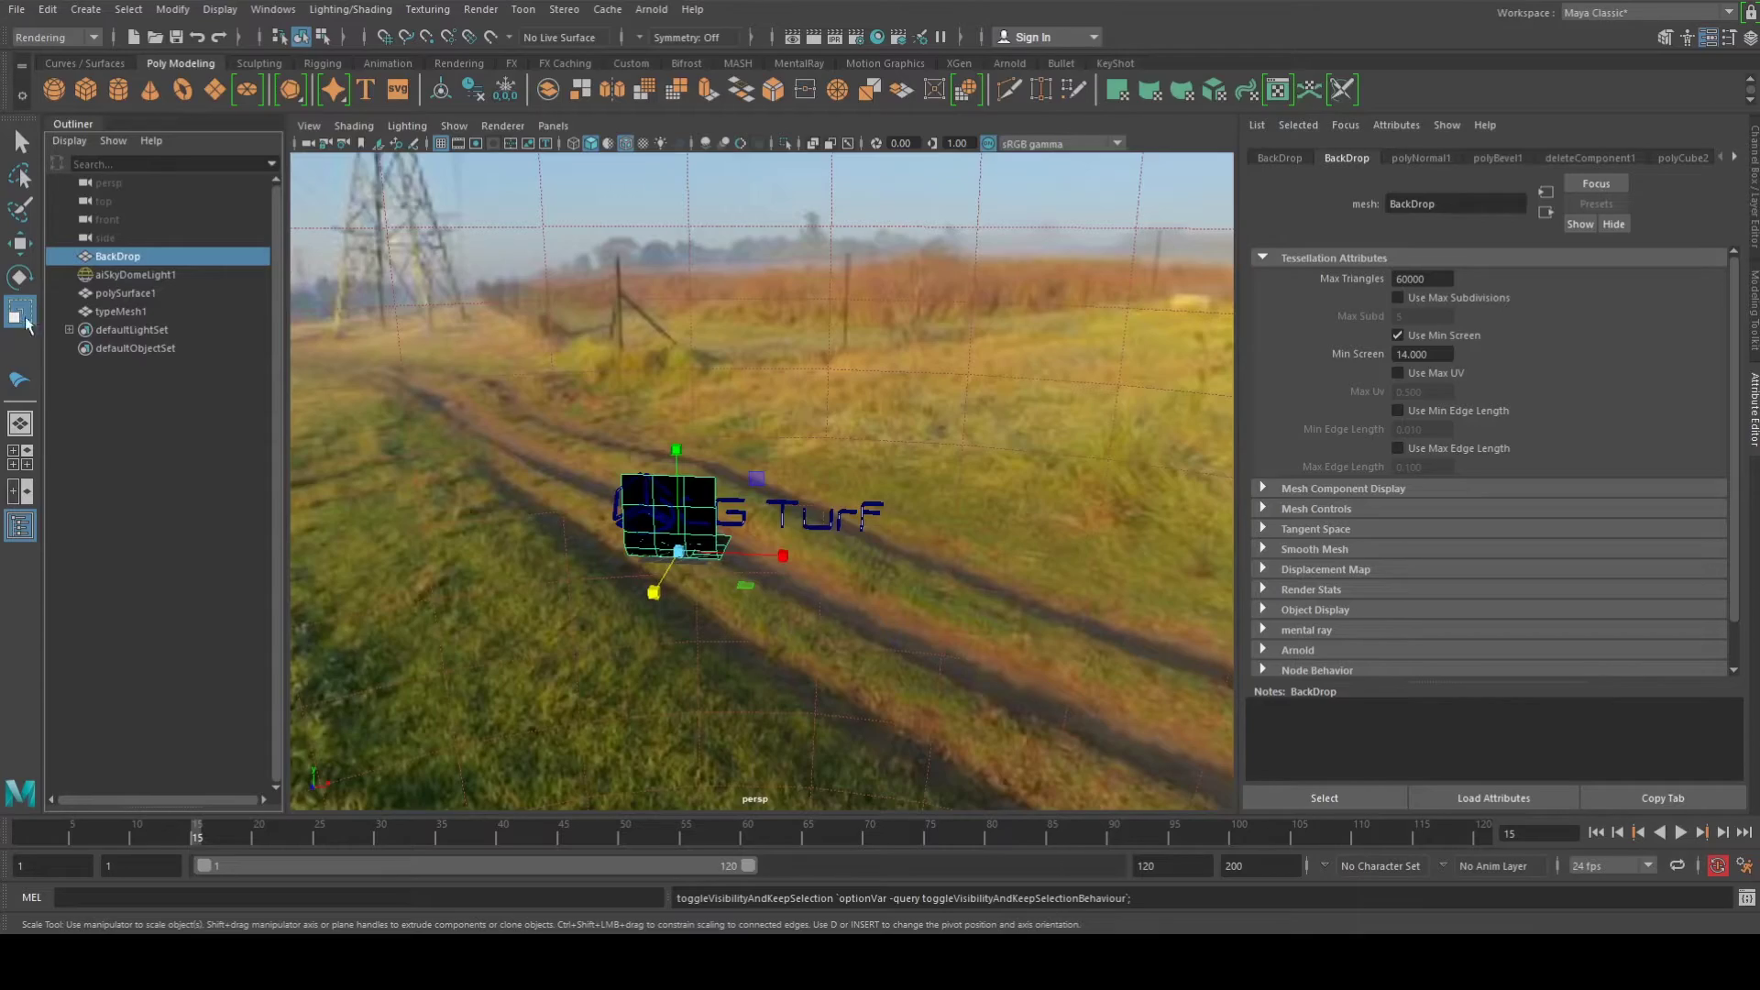
left_click_drag(487, 510, 625, 500, "alt")
scroll(625, 499, "up", 5)
middle_click_drag(625, 500, 979, 638, "alt")
left_click_drag(979, 637, 823, 618, "alt")
middle_click_drag(888, 651, 777, 606, "alt")
left_click_drag(777, 606, 697, 578, "alt")
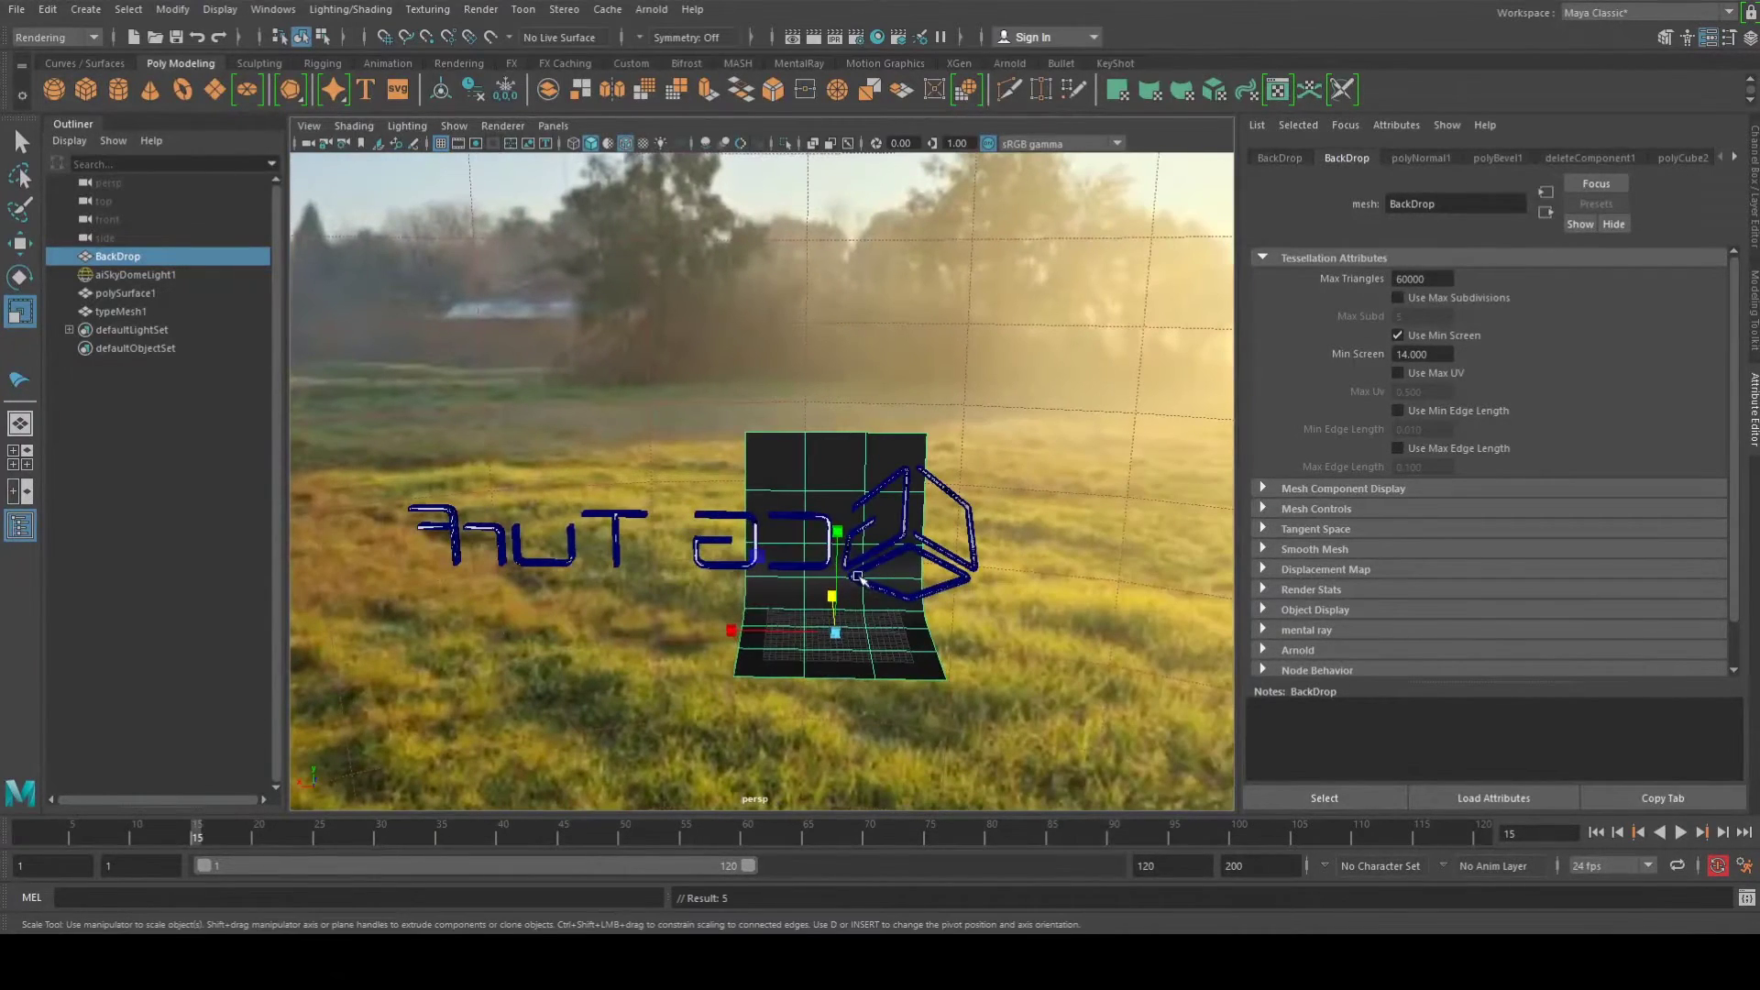
Group the logo and text meshes without the skydome light, and center the group's pivot
left_click(895, 543)
left_click(954, 495)
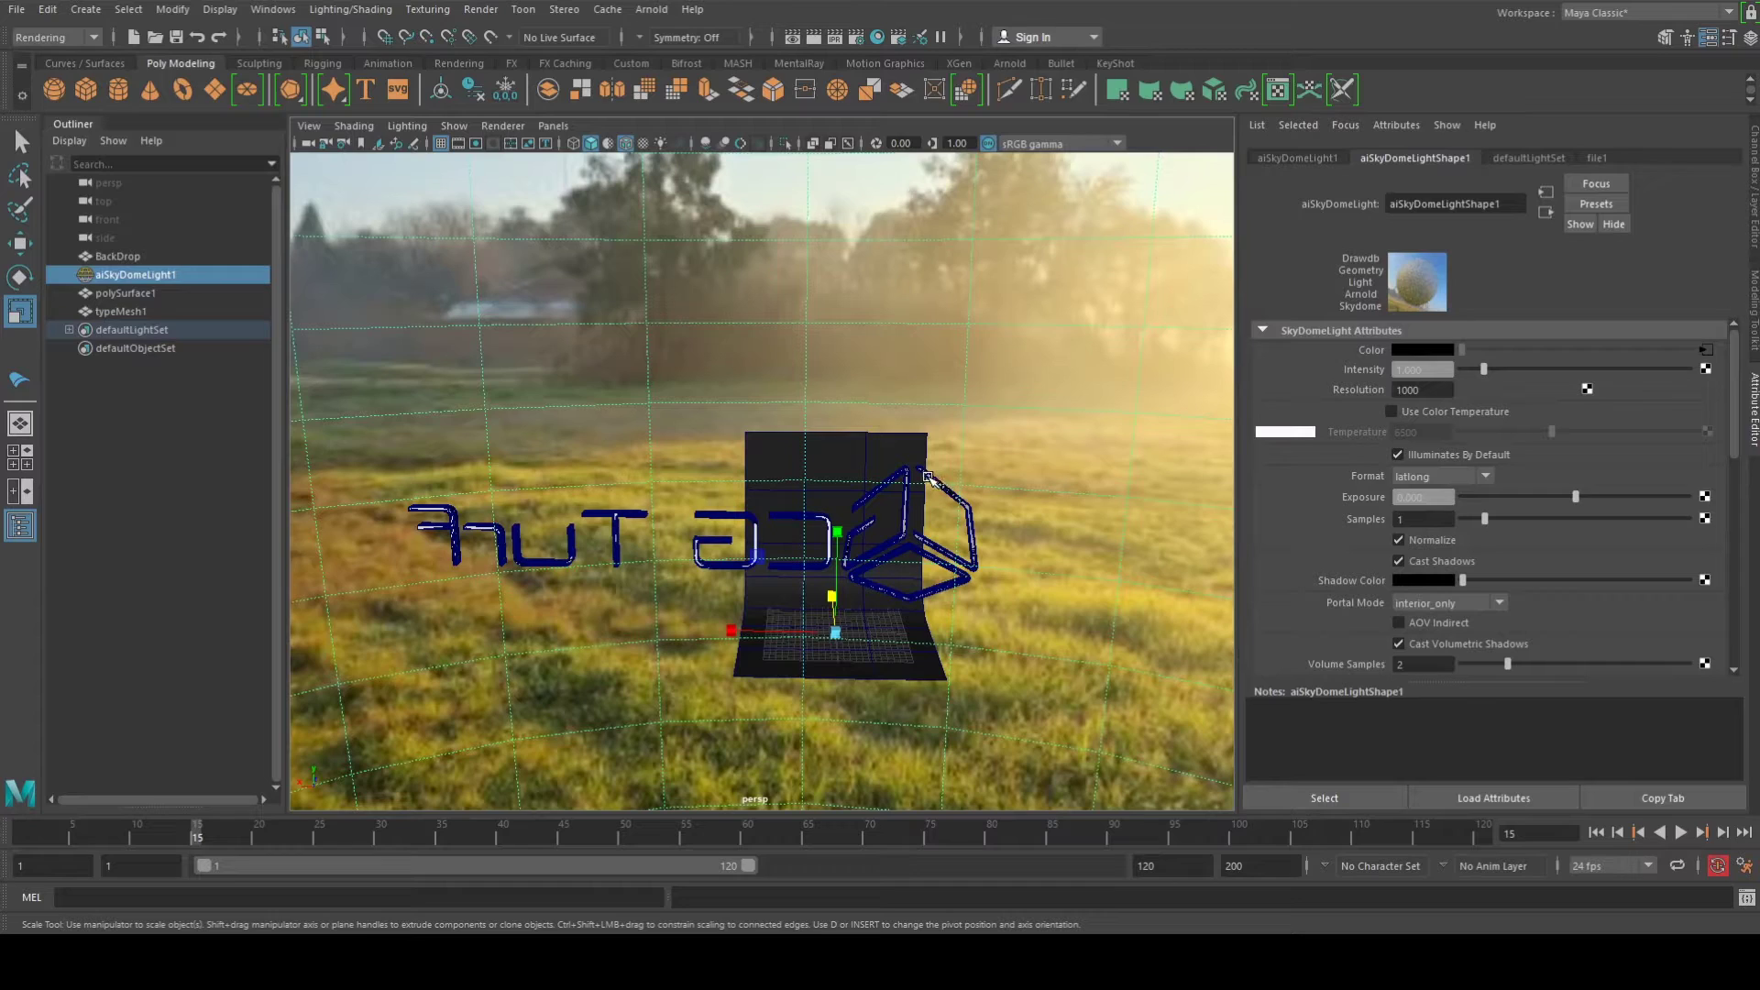
left_click(926, 471, "shift")
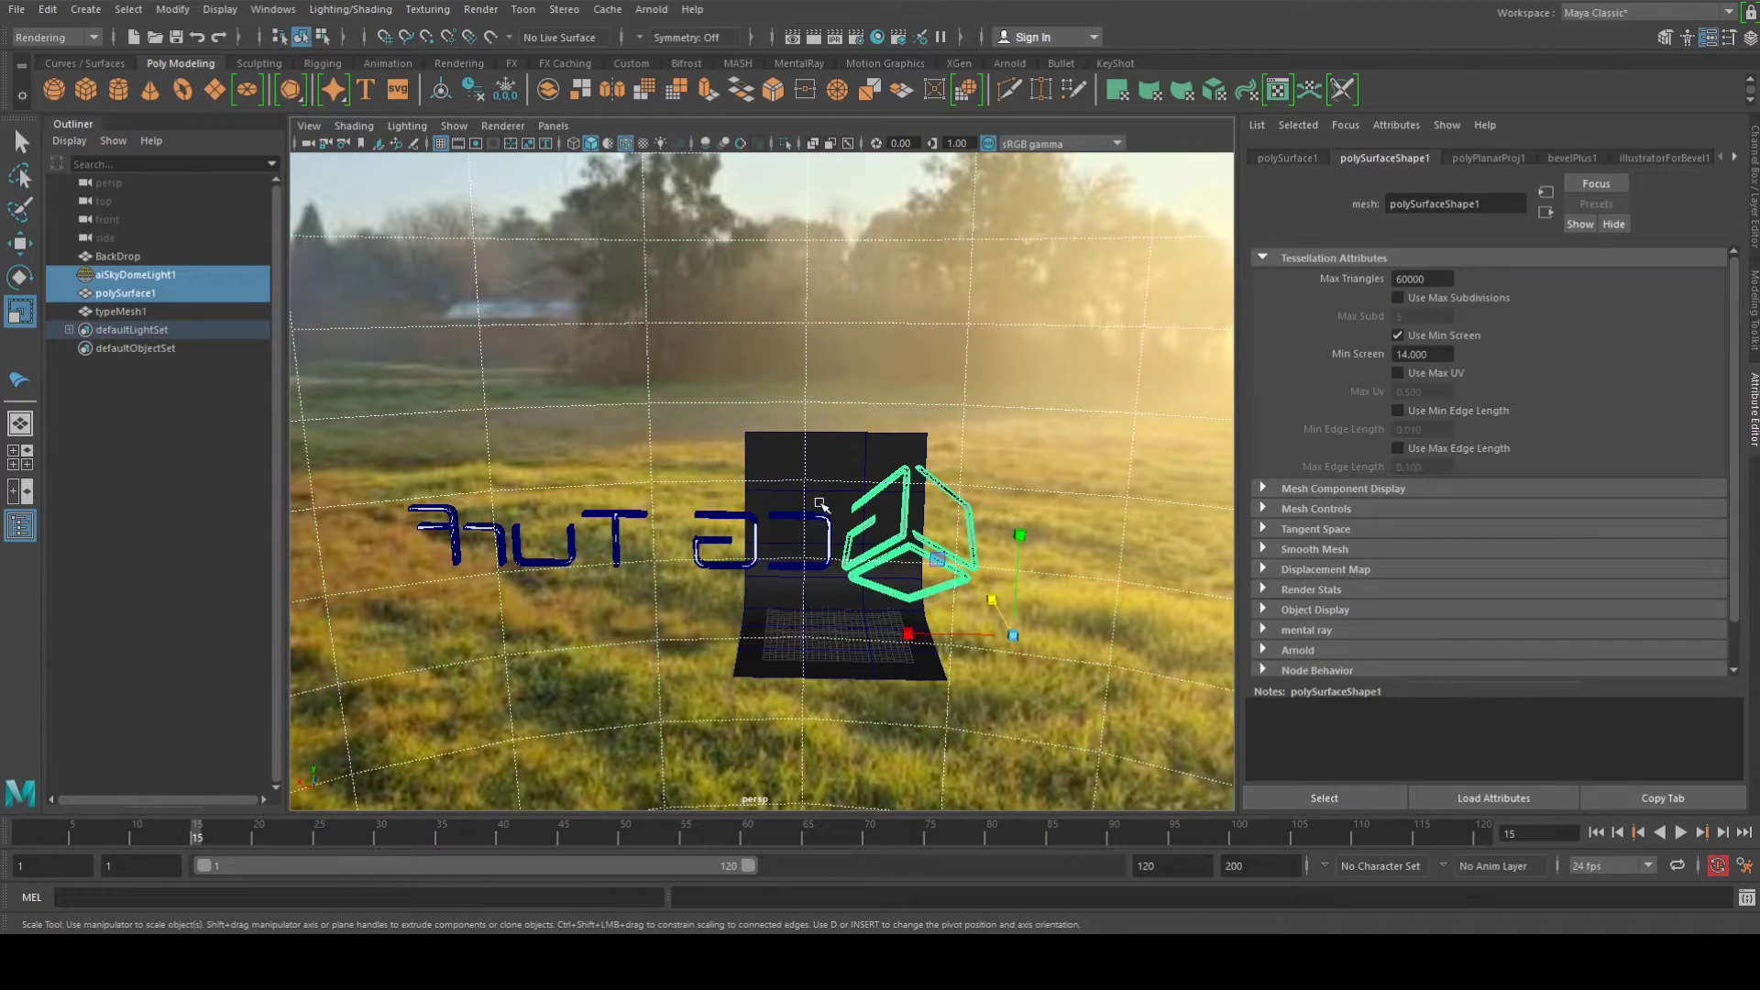
left_click(820, 516, "shift")
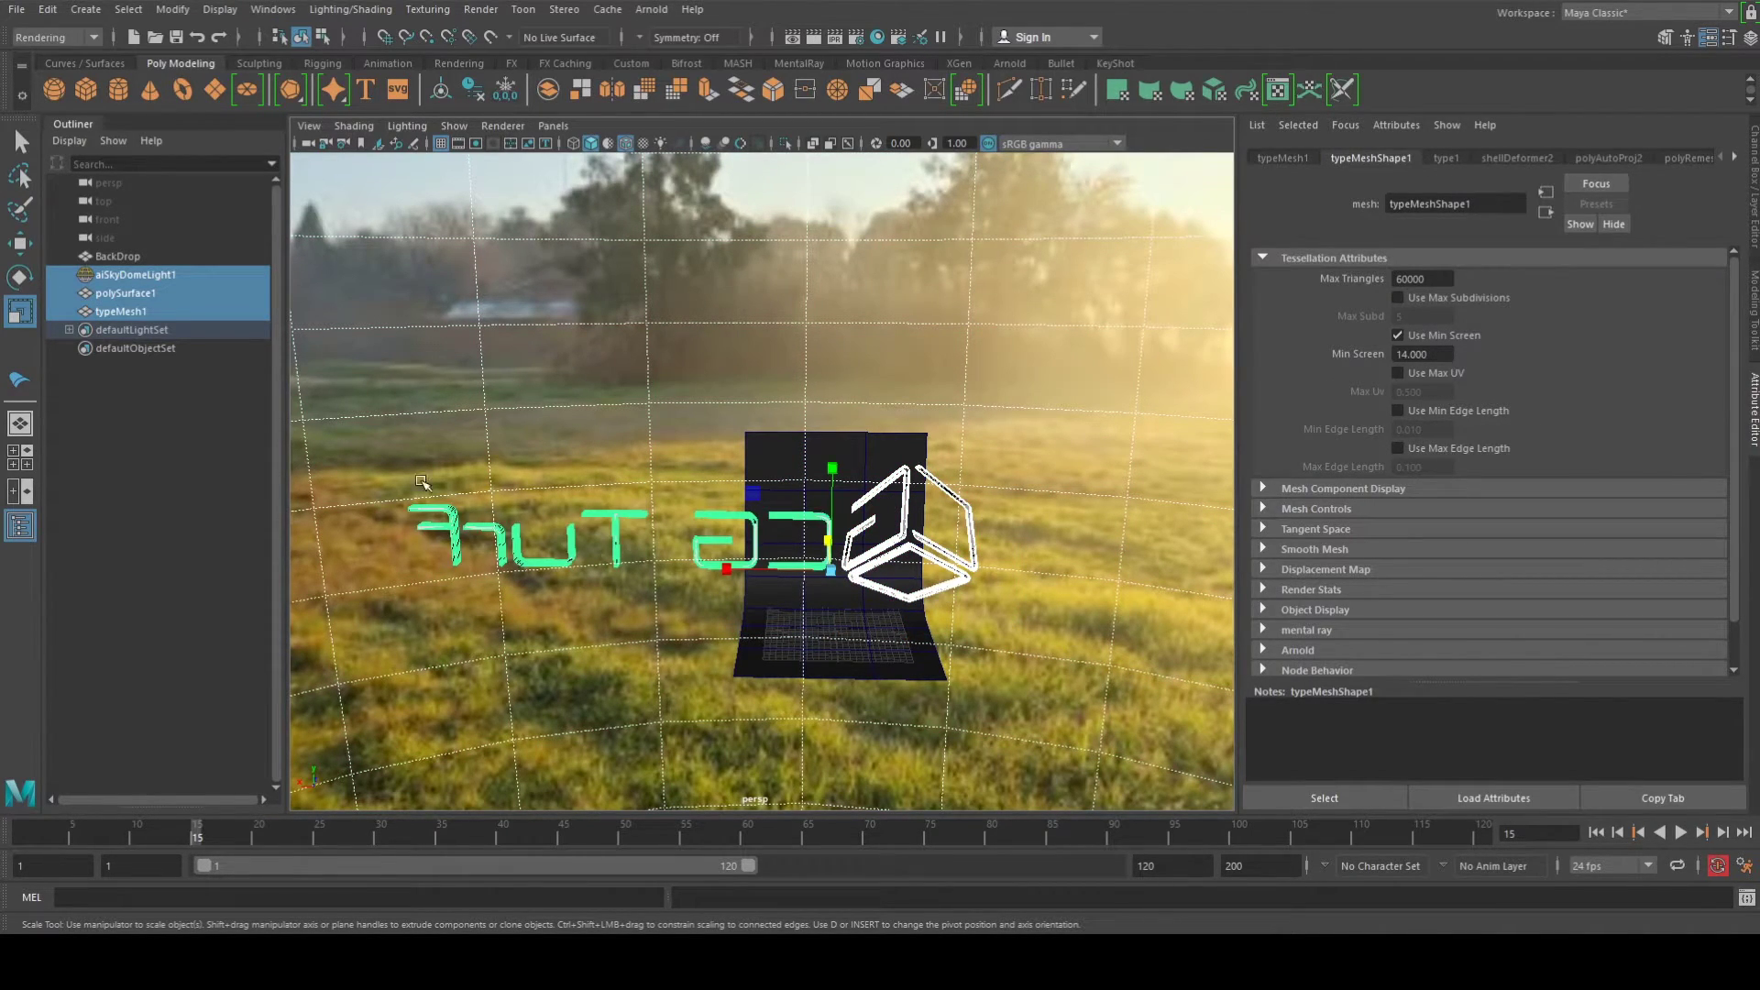
left_click(120, 275, "ctrl")
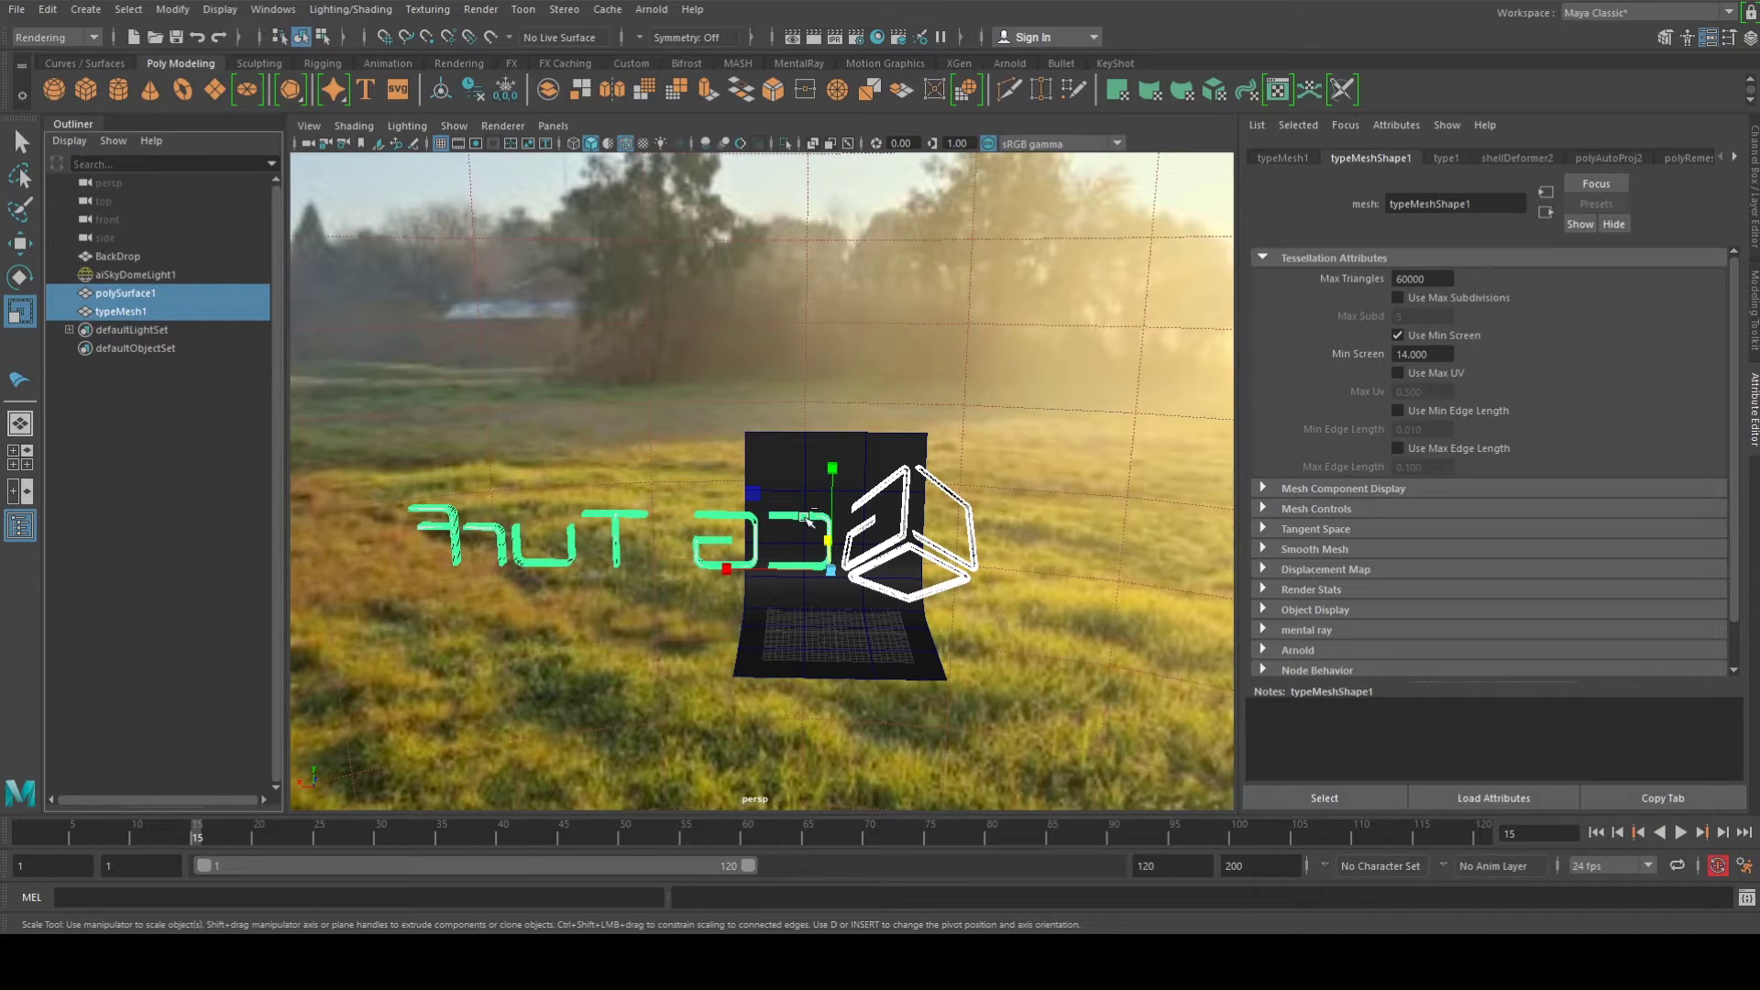
key("ctrl+g")
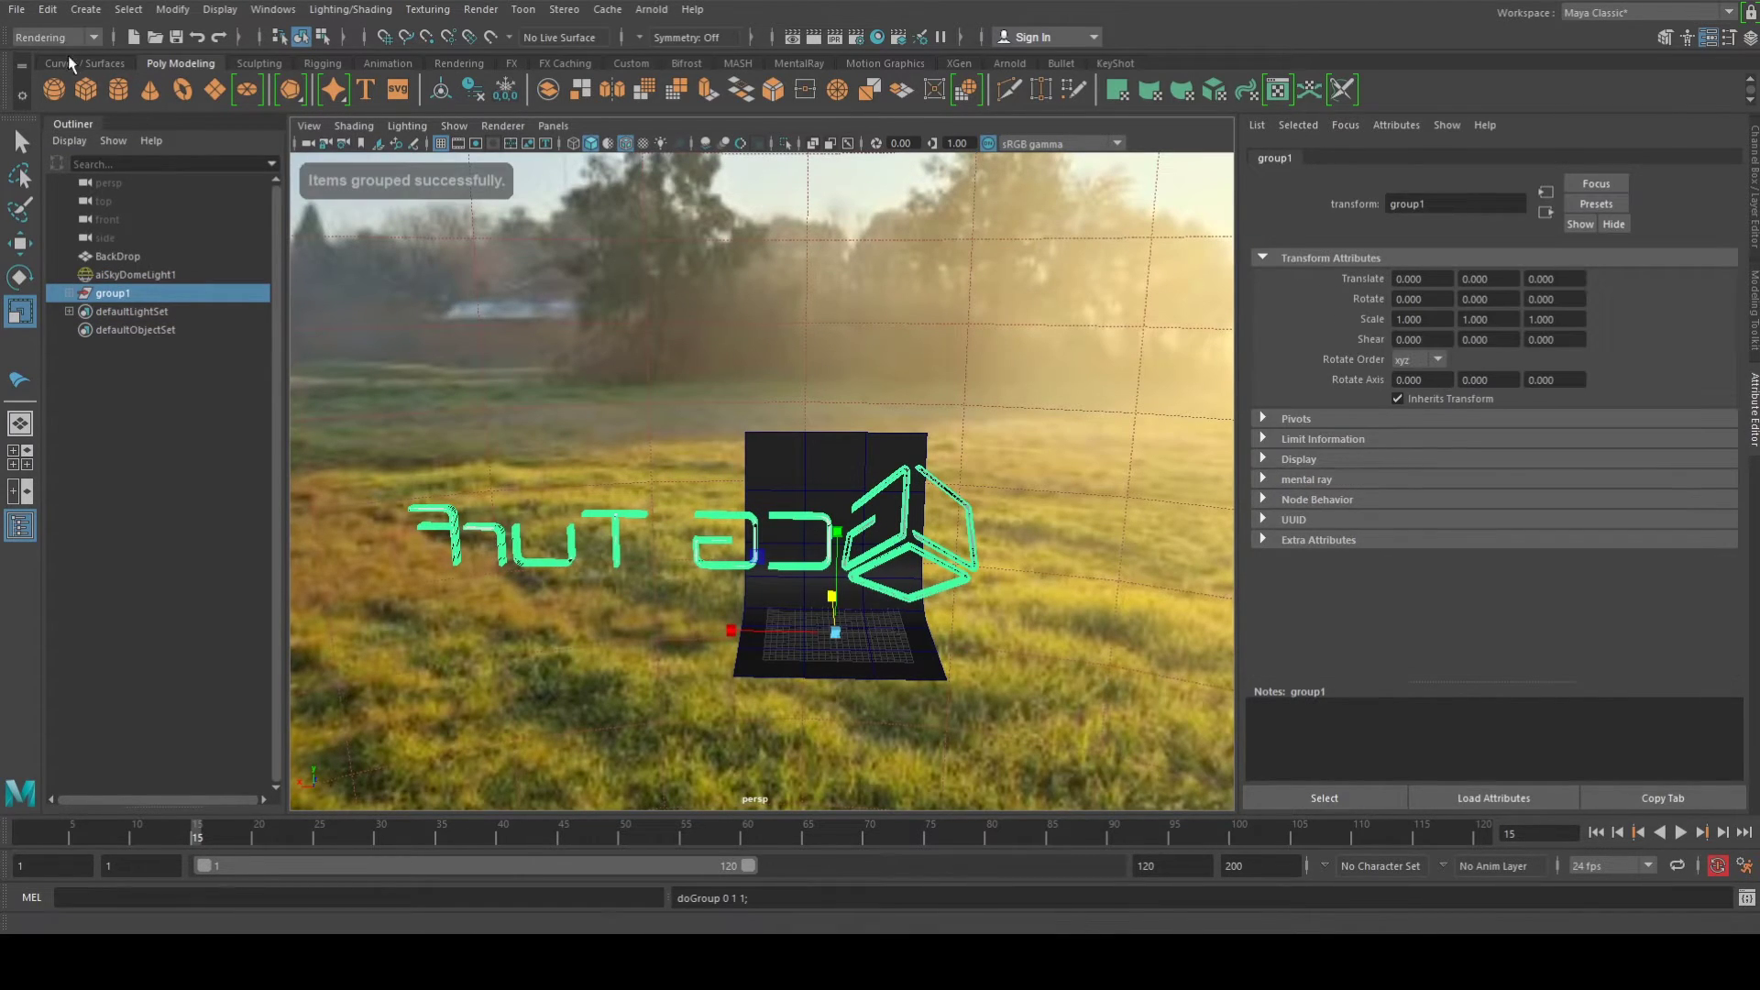
left_click(171, 11)
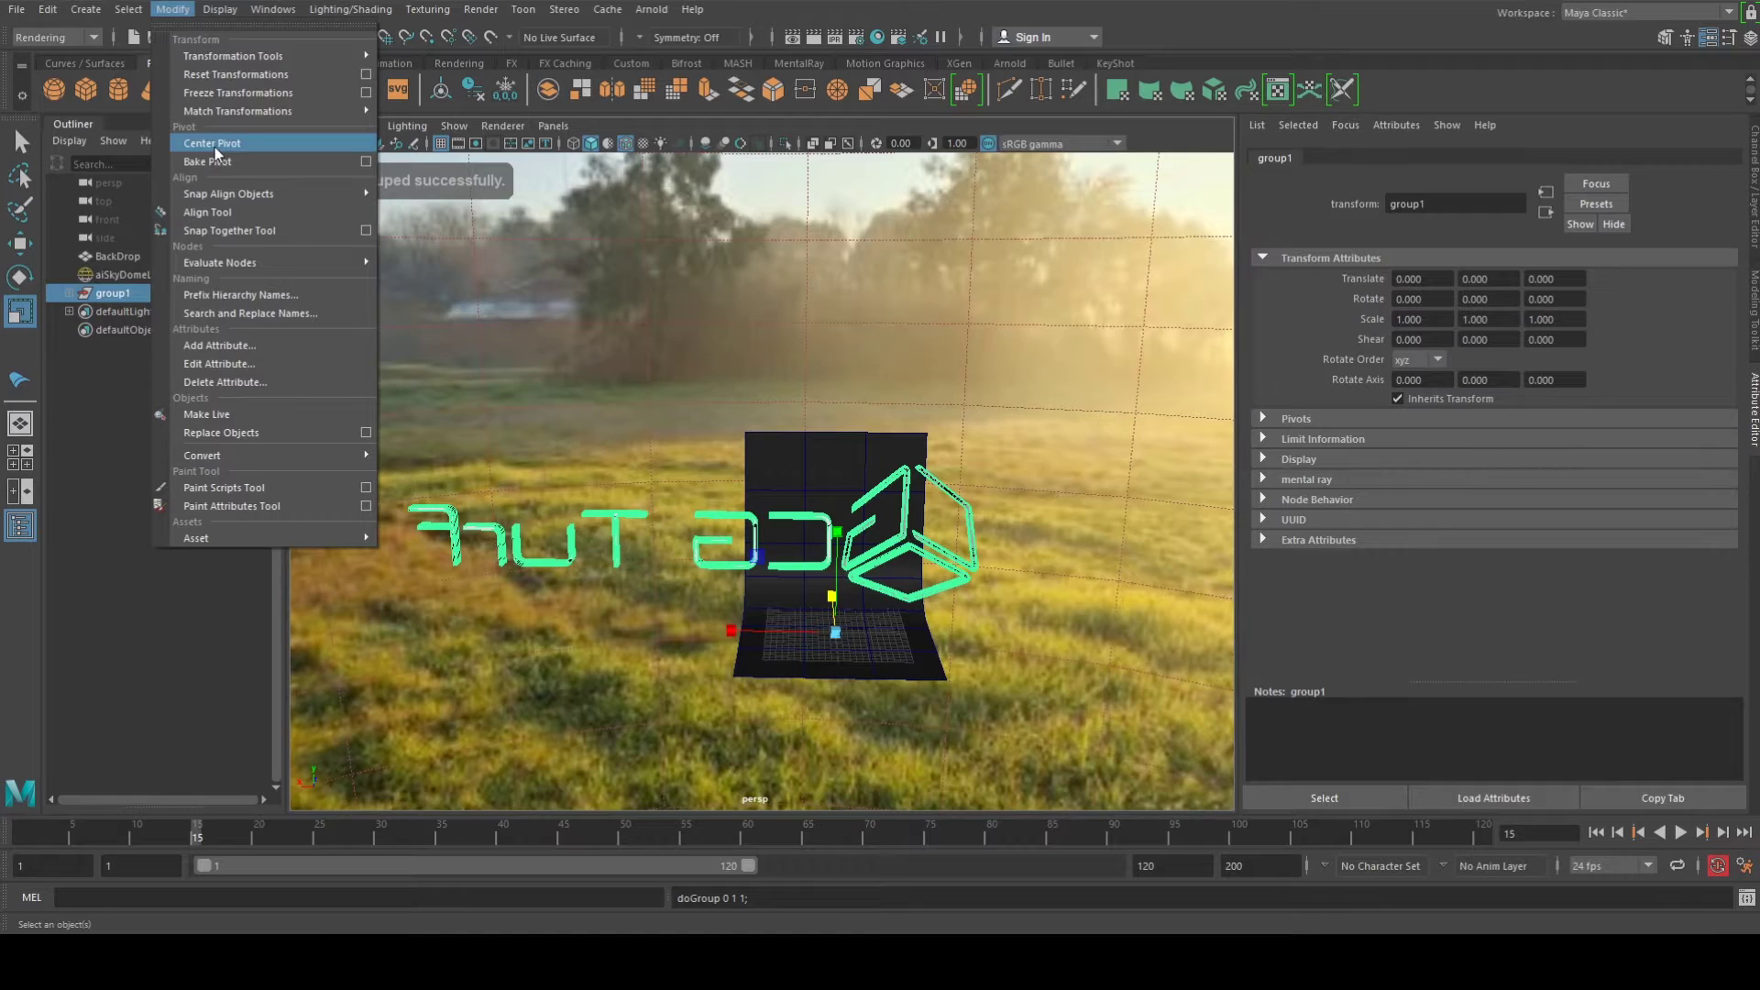
left_click(216, 145)
left_click_drag(918, 615, 935, 612, "alt")
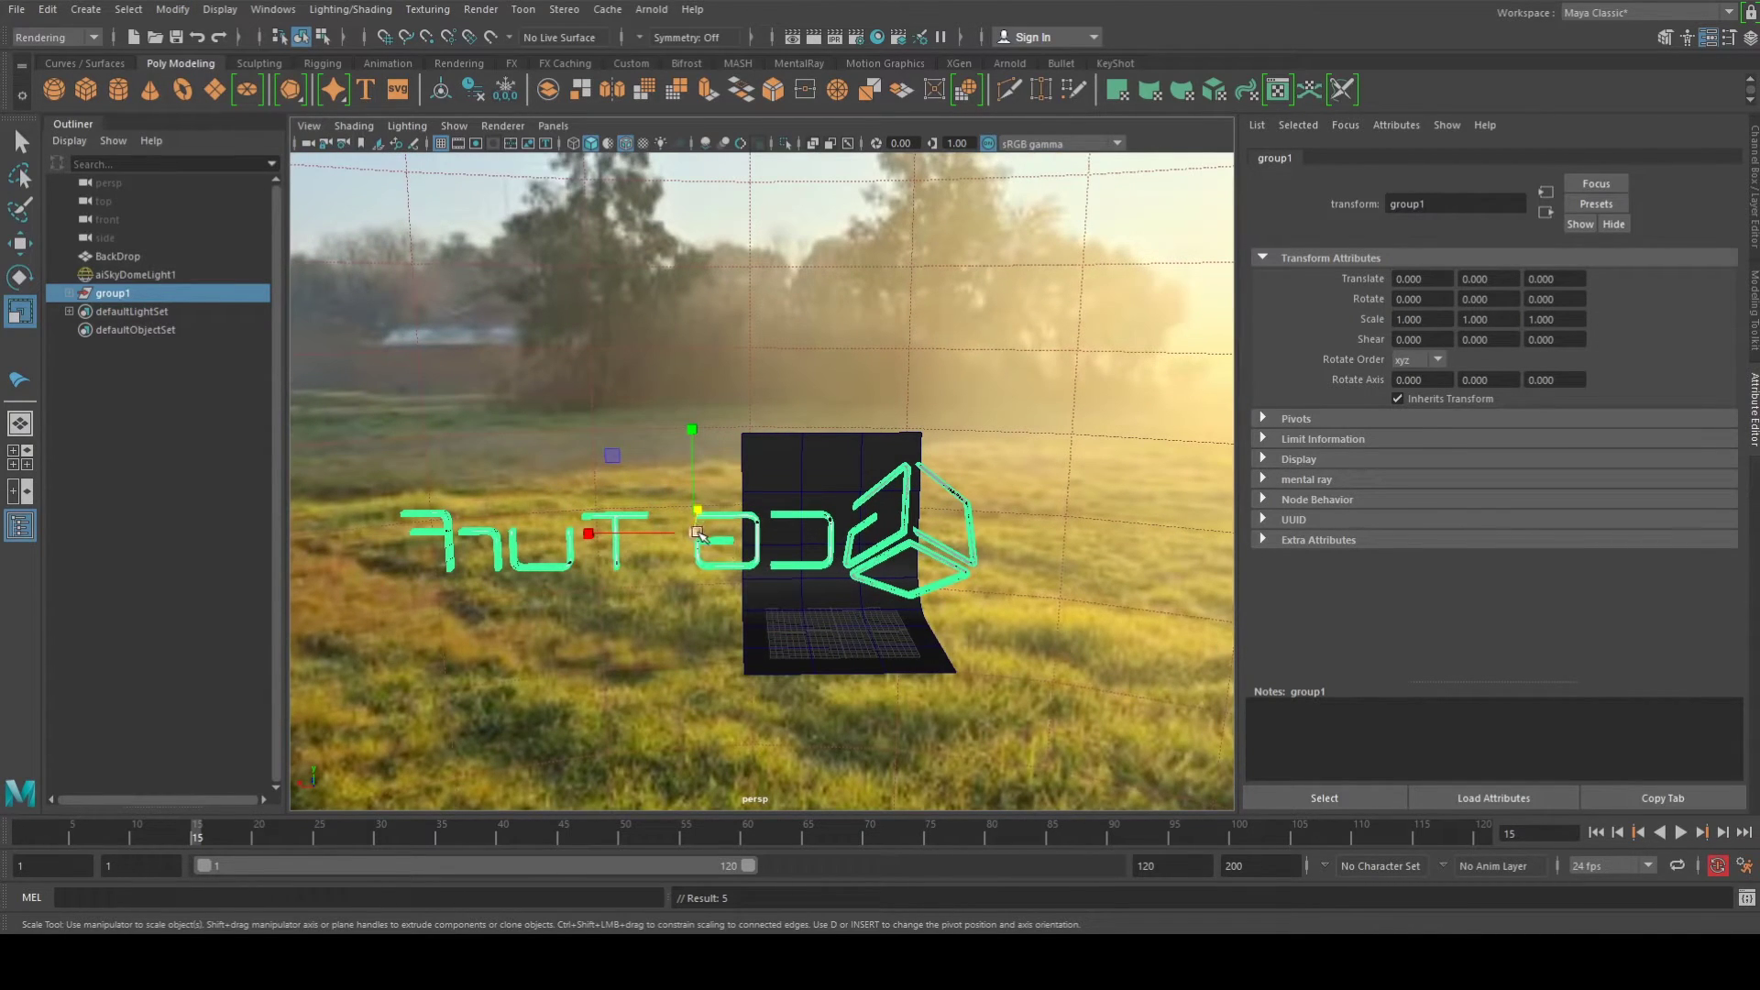
Rotate the logo and text group around Y to exactly 180 degrees
key("e")
left_click_drag(620, 556, 767, 564)
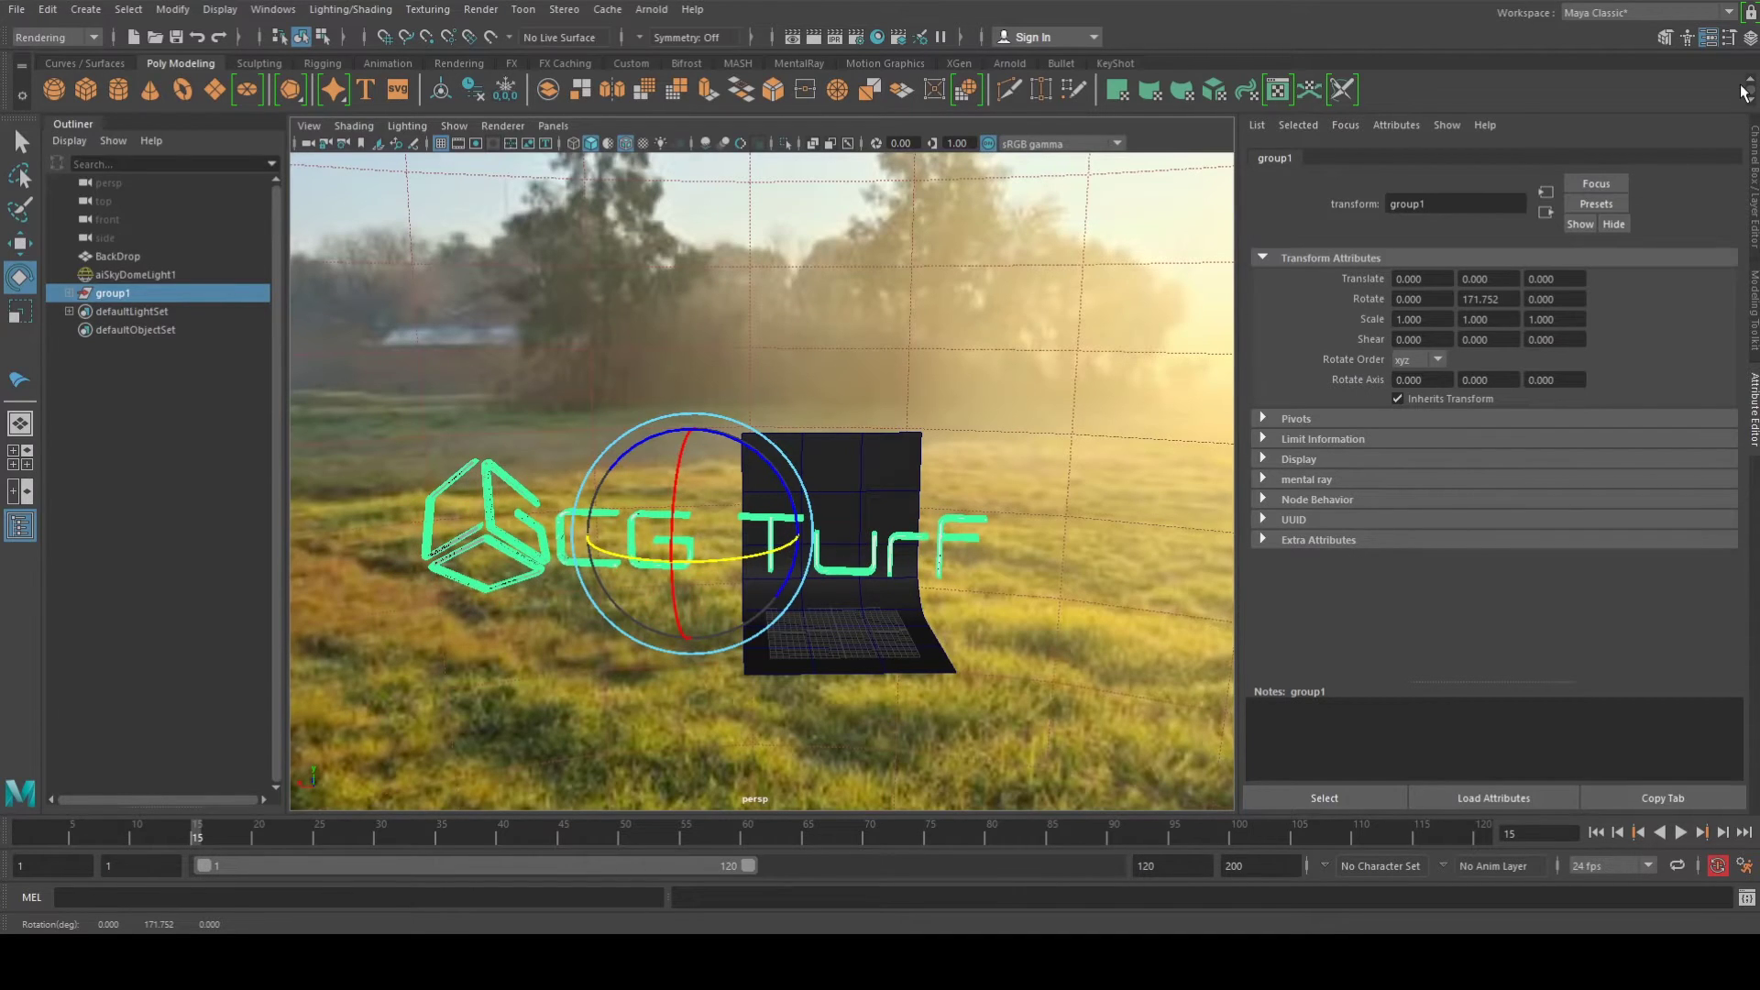
left_click(1749, 36)
double_click(1714, 236)
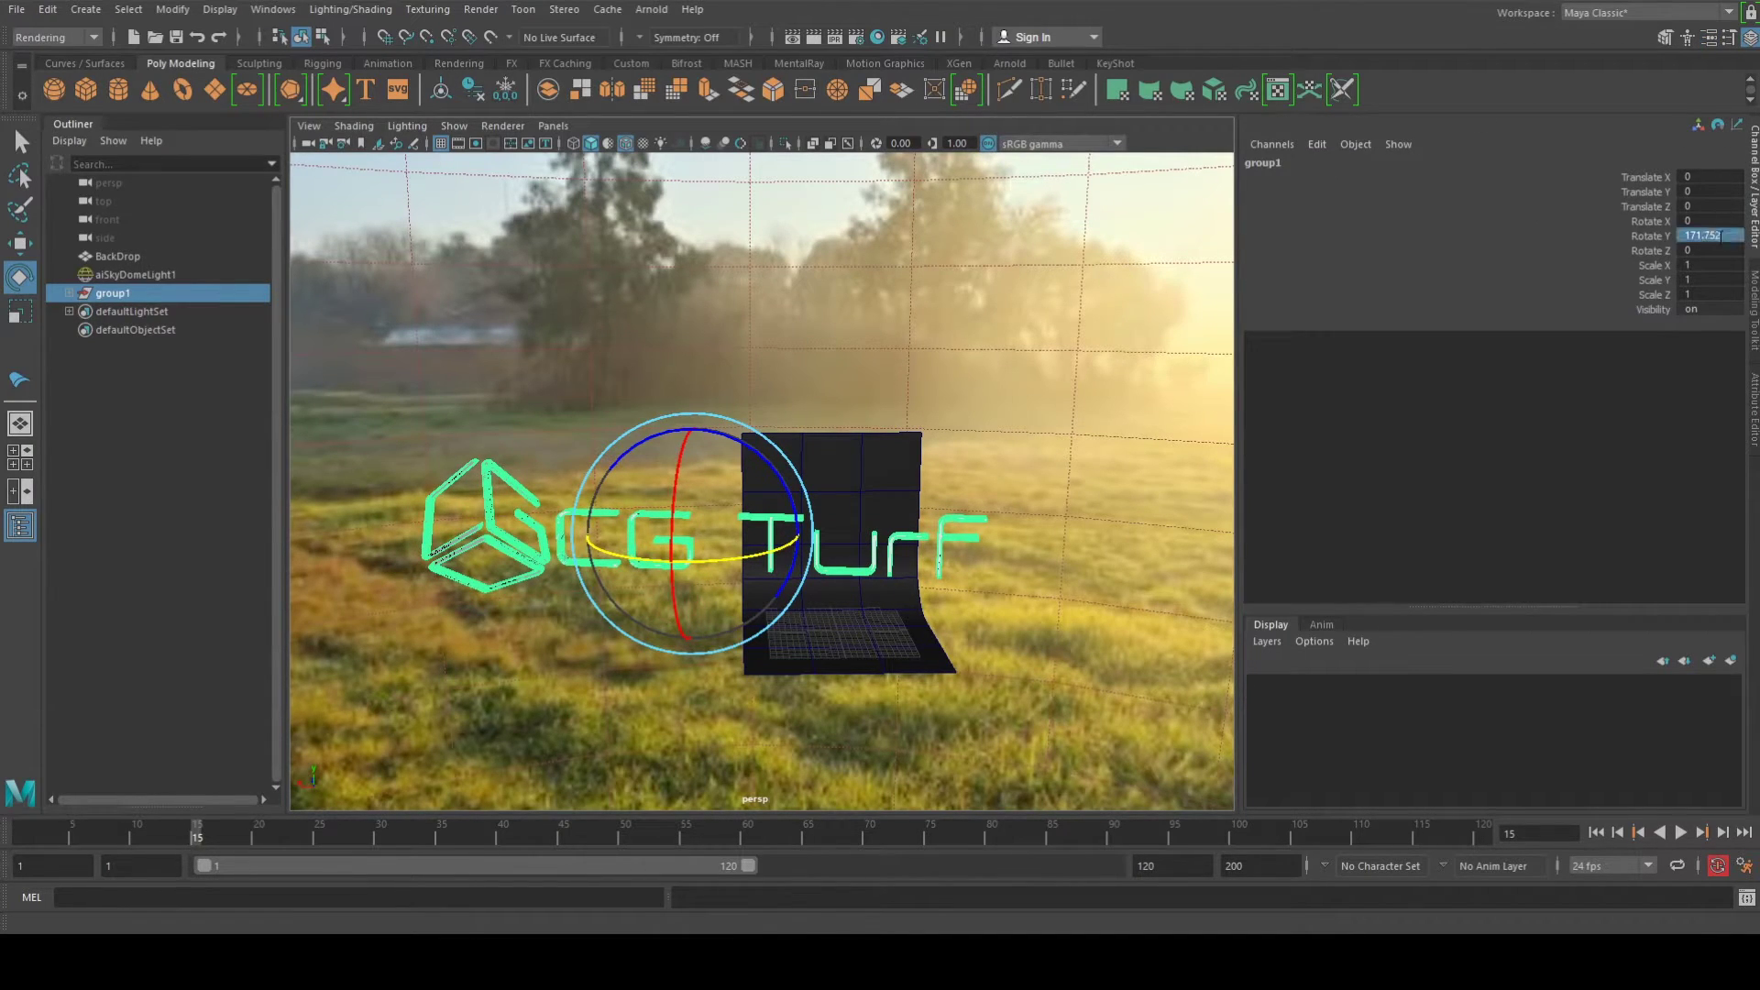
type("180")
key("Return")
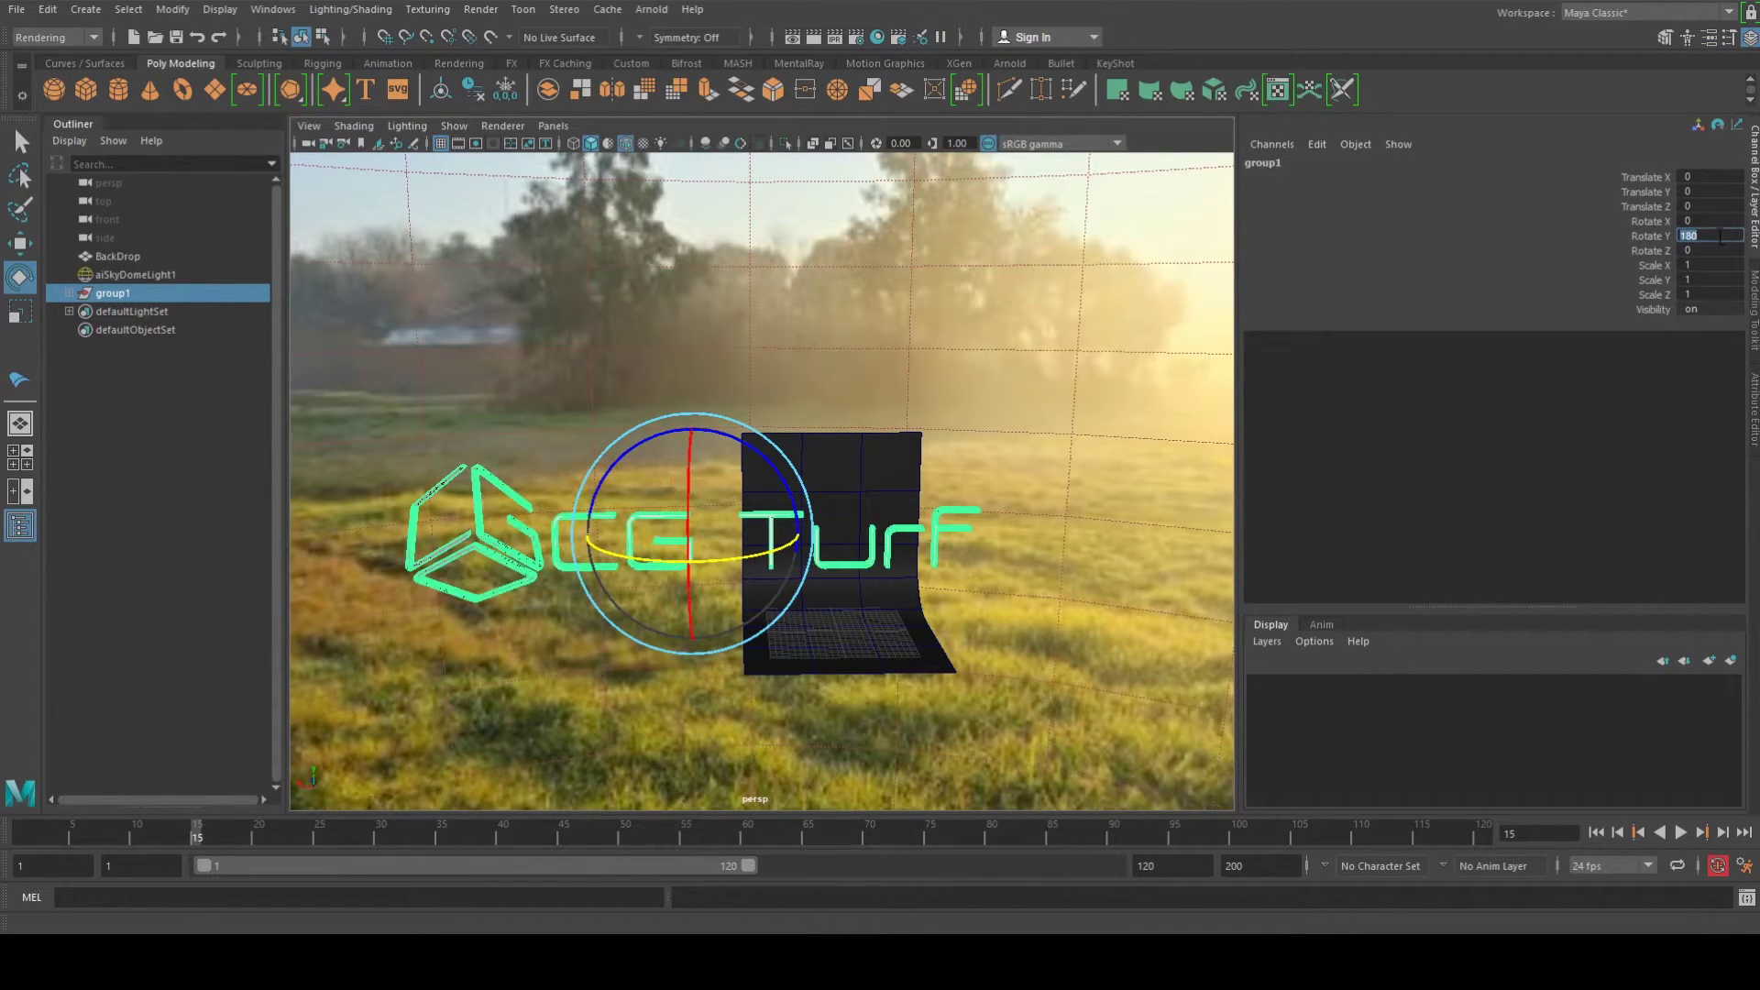
Scale the group uniformly to about 0.176 and move it onto the backdrop, to about X -23.76 and Y -12.93
left_click_drag(706, 385, 717, 389, "alt")
key("r")
left_click_drag(693, 530, 452, 550)
key("w")
left_click_drag(577, 534, 717, 535)
left_click_drag(831, 415, 835, 495)
left_click_drag(845, 608, 774, 625, "alt")
scroll(807, 612, "up", 5)
middle_click_drag(807, 612, 804, 427, "alt")
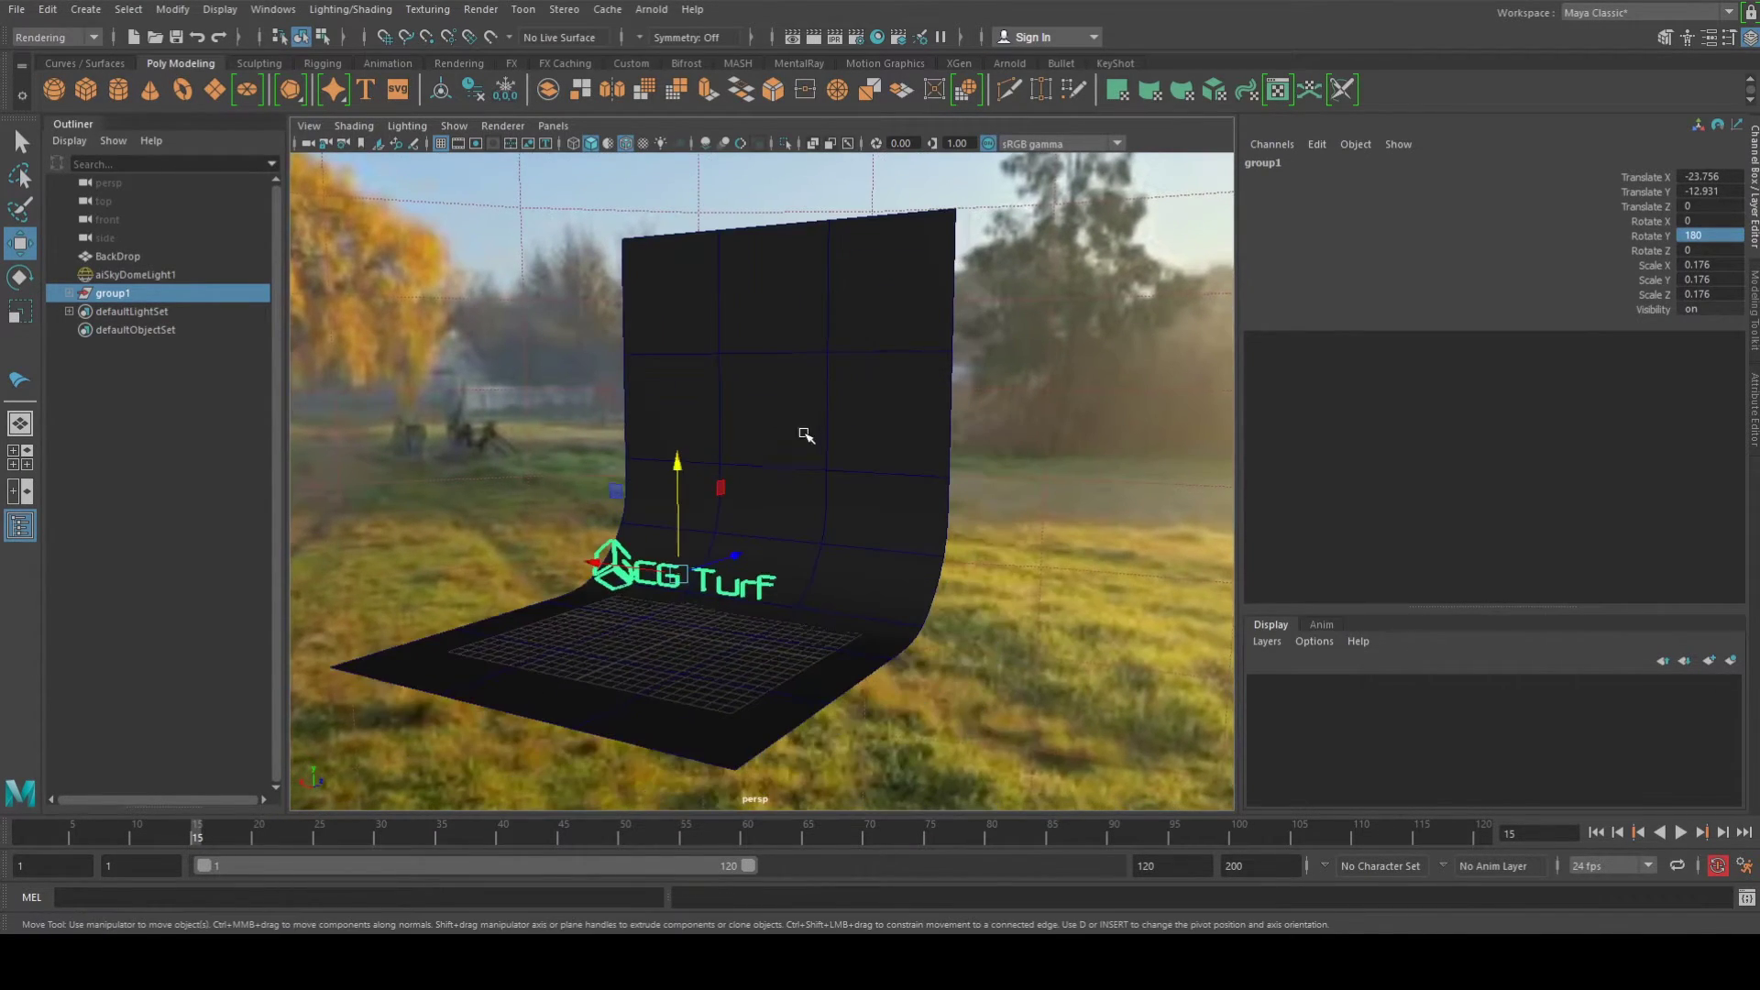
Compare the BackDrop mesh without and with smooth mesh preview
scroll(805, 433, "down", 4)
left_click(770, 547)
key("1")
left_click_drag(766, 550, 710, 538, "alt")
key("3")
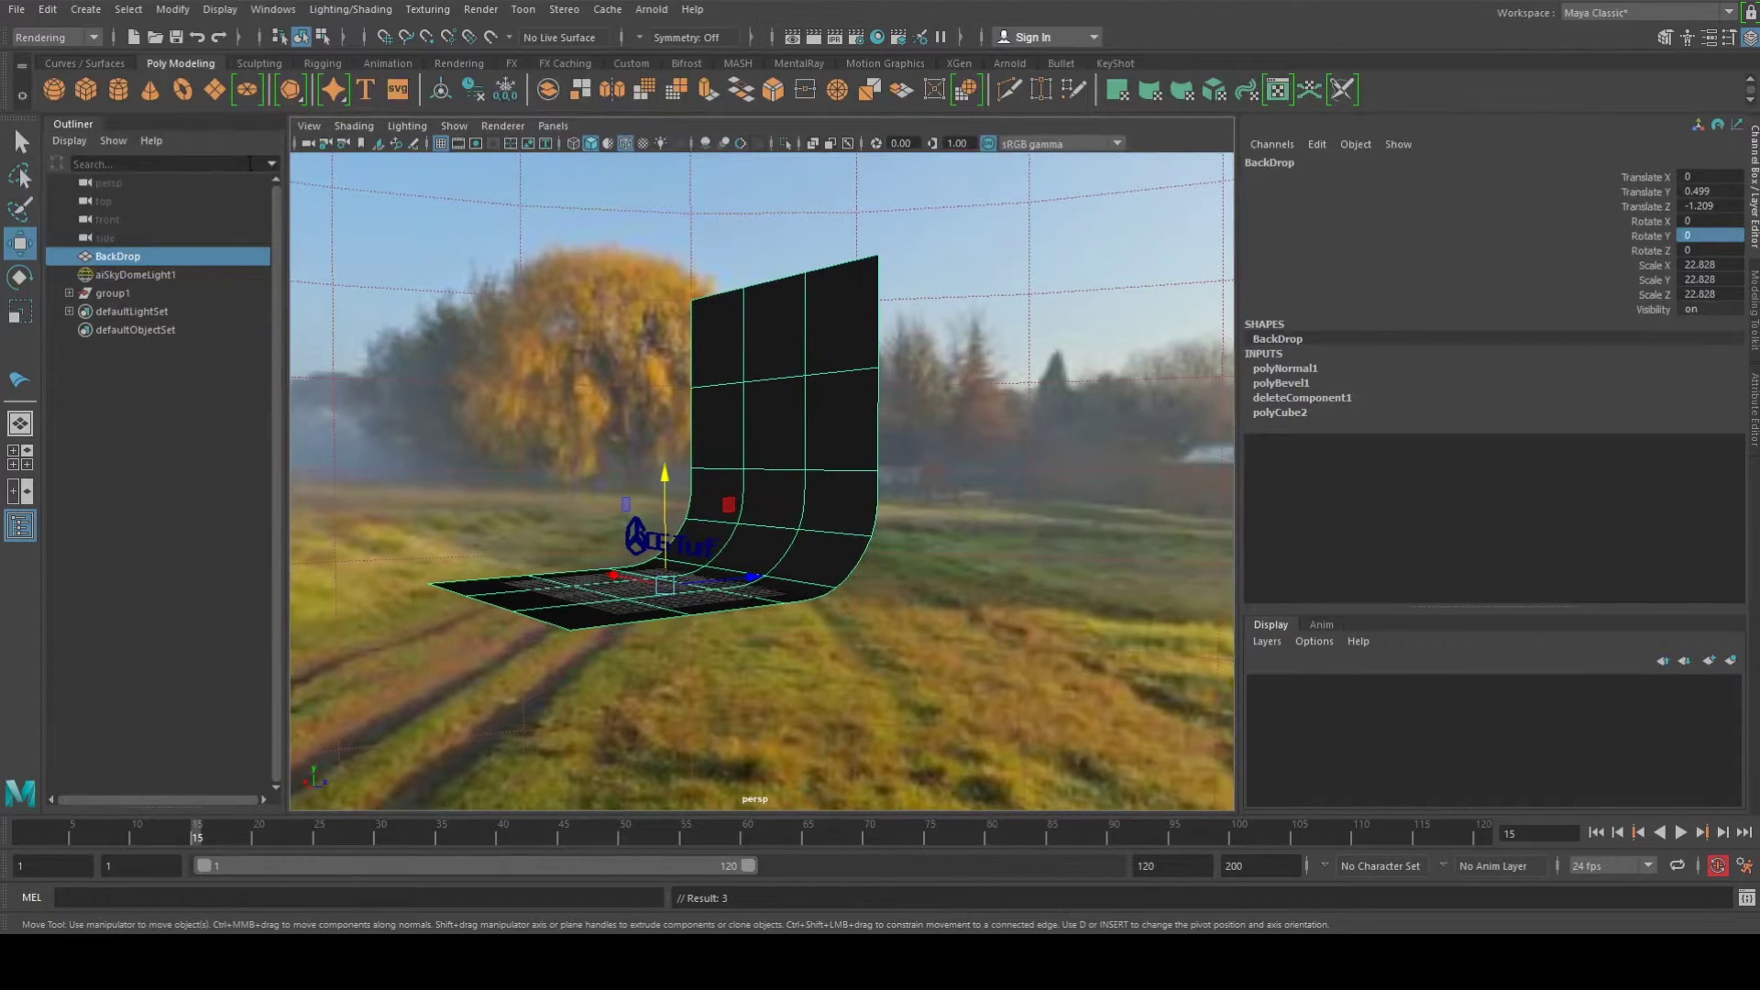
Create a polygon cube beside the backdrop, about 22.2 wide, 24.4 high and 25 deep
left_click(86, 91)
left_click_drag(738, 586, 768, 640, "alt")
left_click_drag(778, 721, 1036, 657)
left_click_drag(1034, 660, 983, 517)
key("w")
Delete all faces of the cube except its floor and back wall
left_click_drag(847, 642, 837, 558, "alt")
left_click_drag(911, 473, 685, 488, "alt")
left_click_drag(471, 514, 589, 529, "alt")
right_click_drag(586, 405, 579, 462)
left_click_drag(579, 462, 495, 514, "alt")
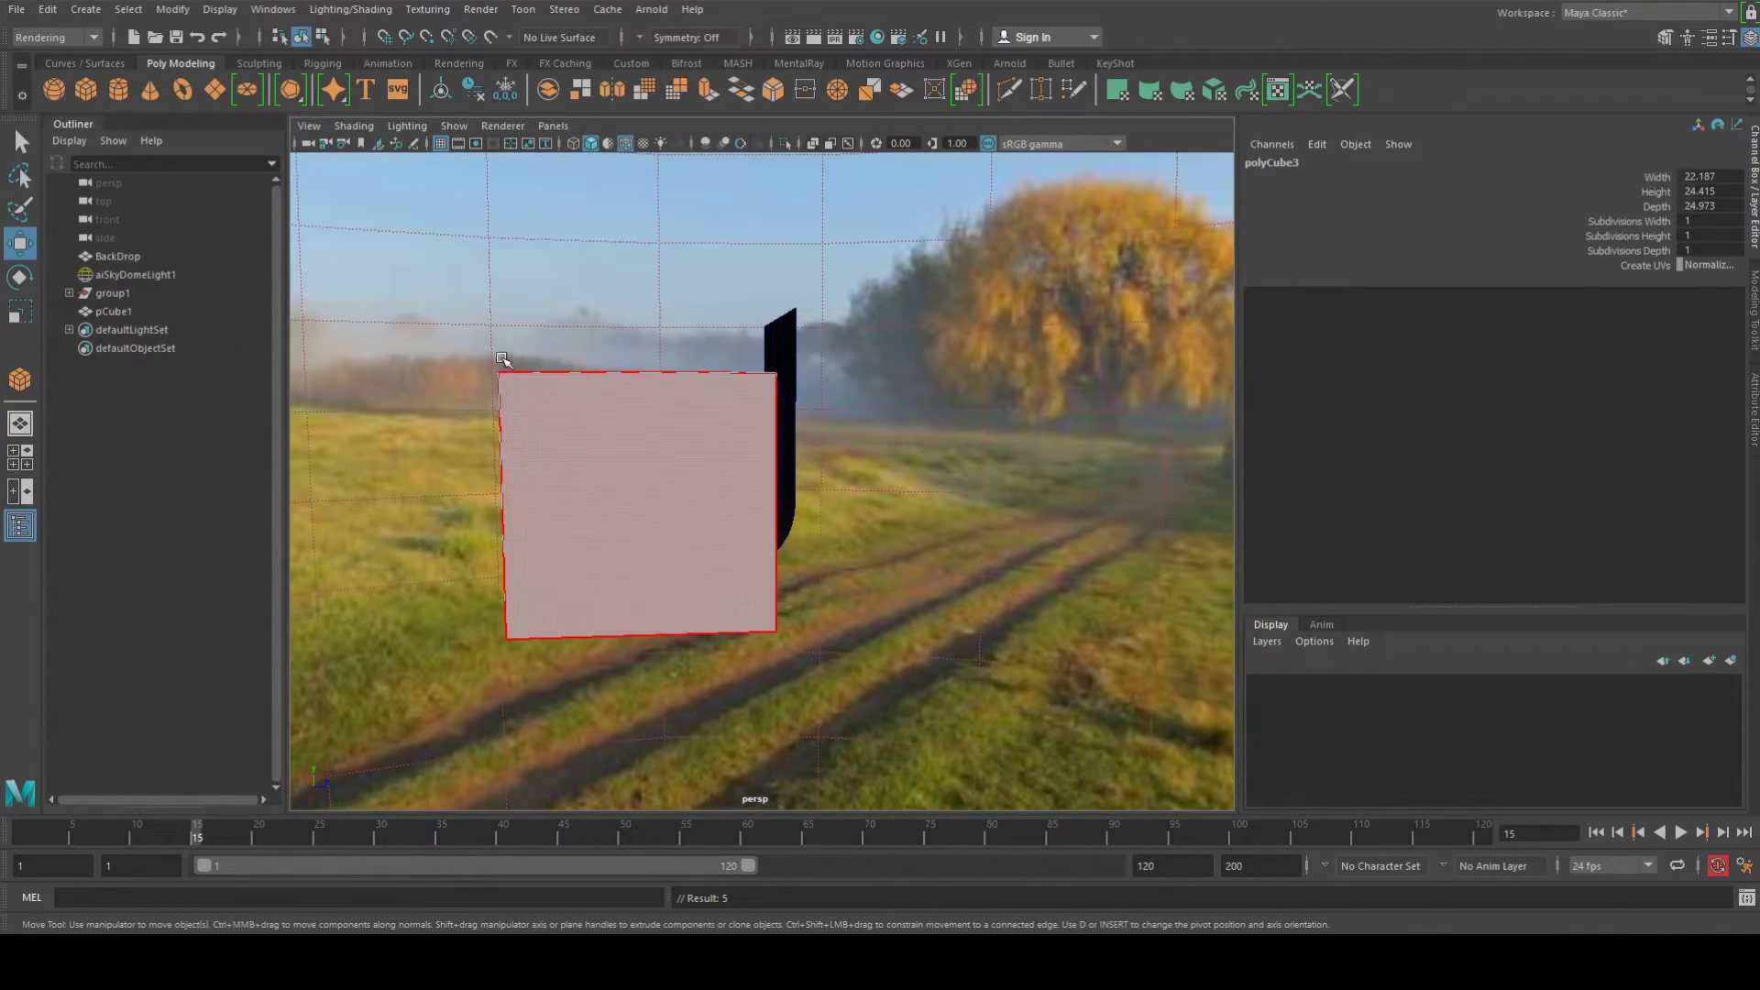
left_click(657, 573)
key("Delete")
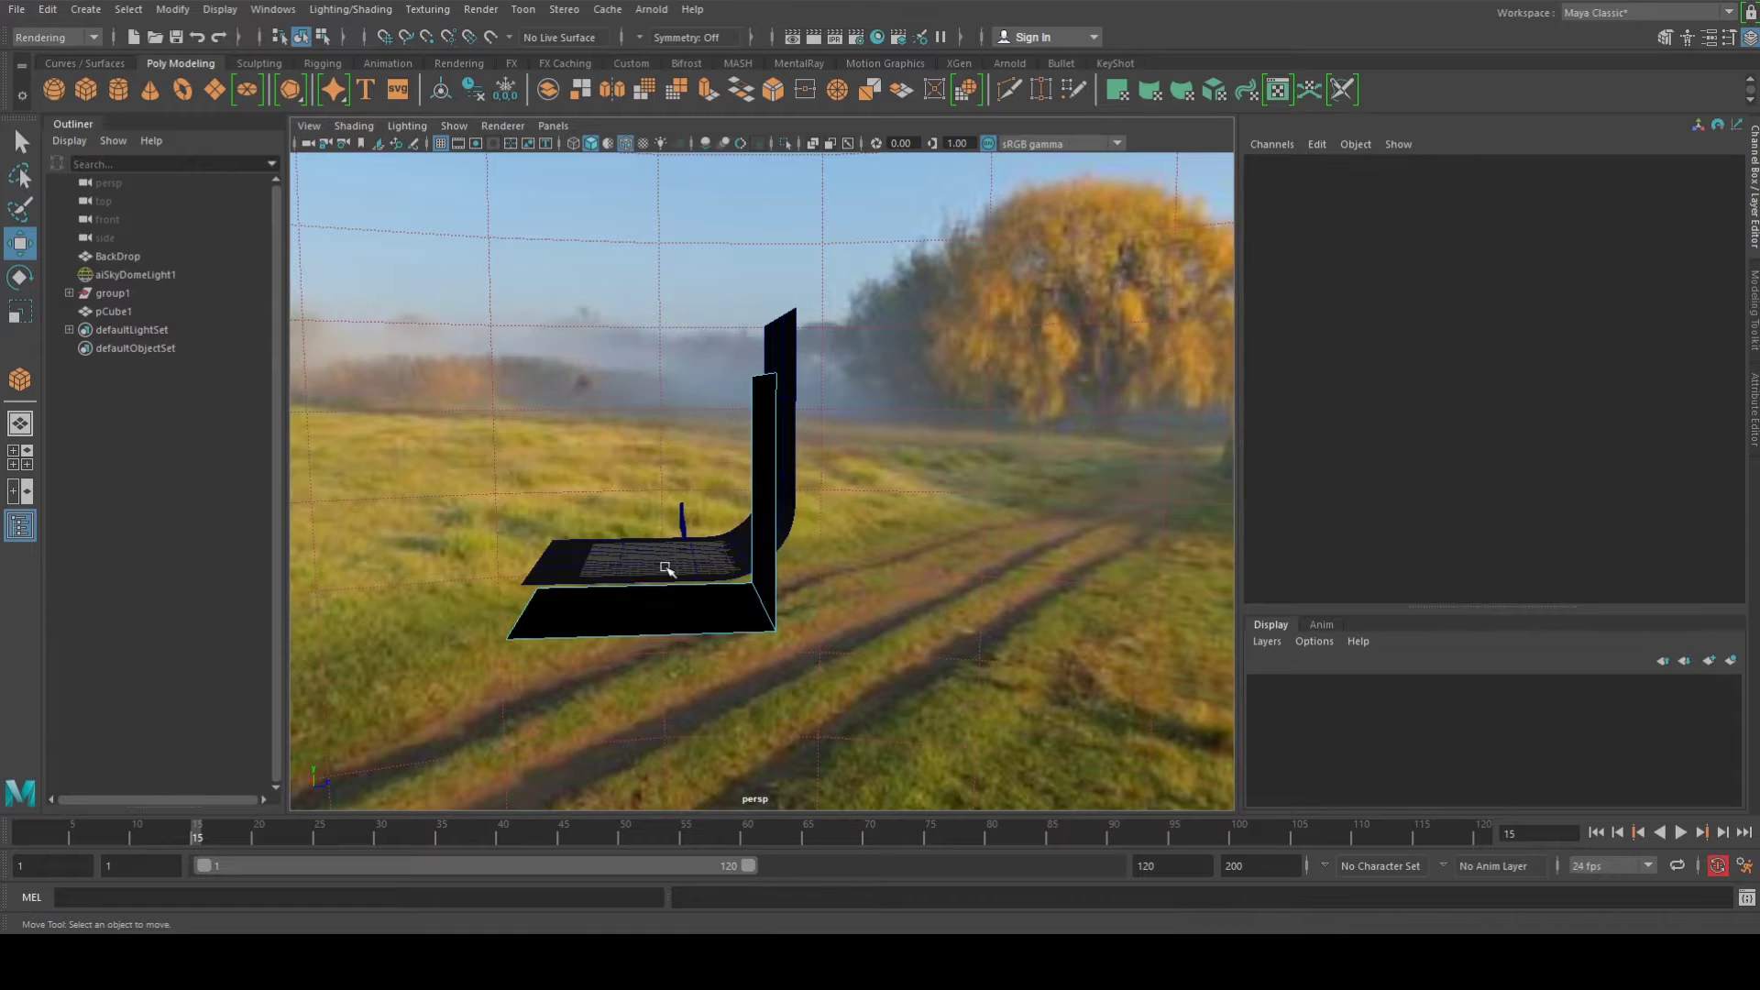
Bevel the edge joining the cube's floor and back wall with 2 segments
left_click_drag(662, 568, 895, 550, "alt")
right_click_drag(912, 484, 995, 381)
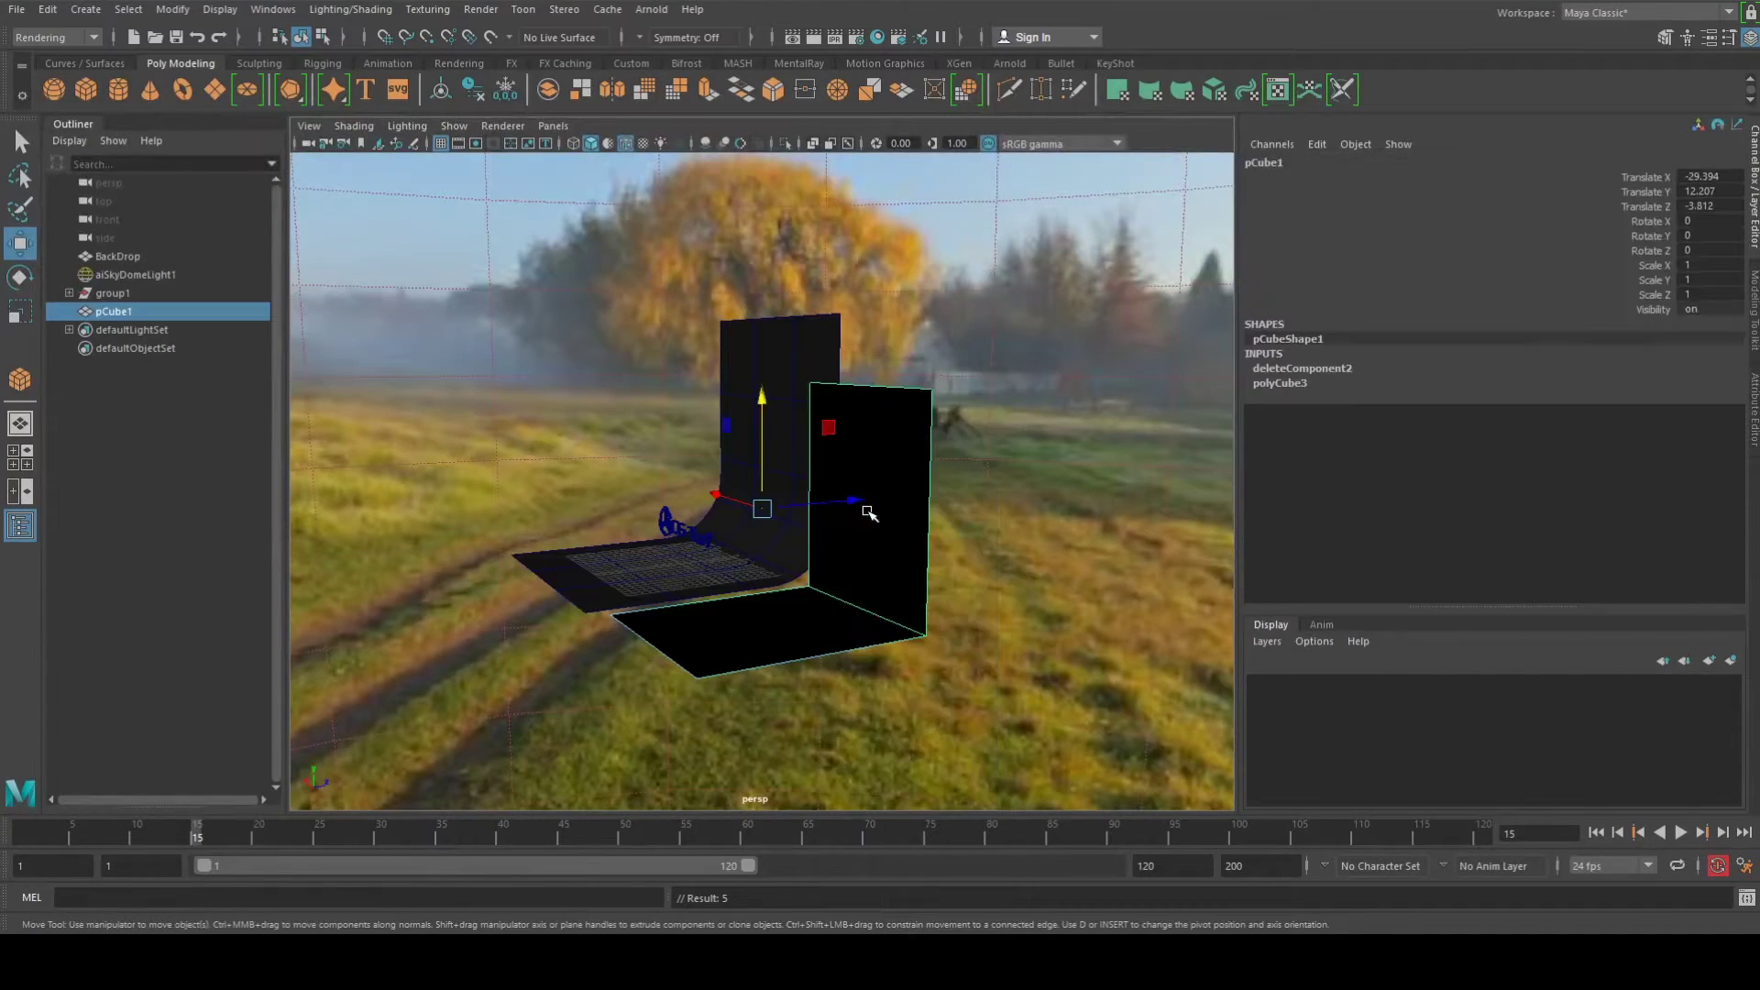
left_click_drag(874, 539, 881, 533, "alt")
right_click_drag(911, 597, 908, 358)
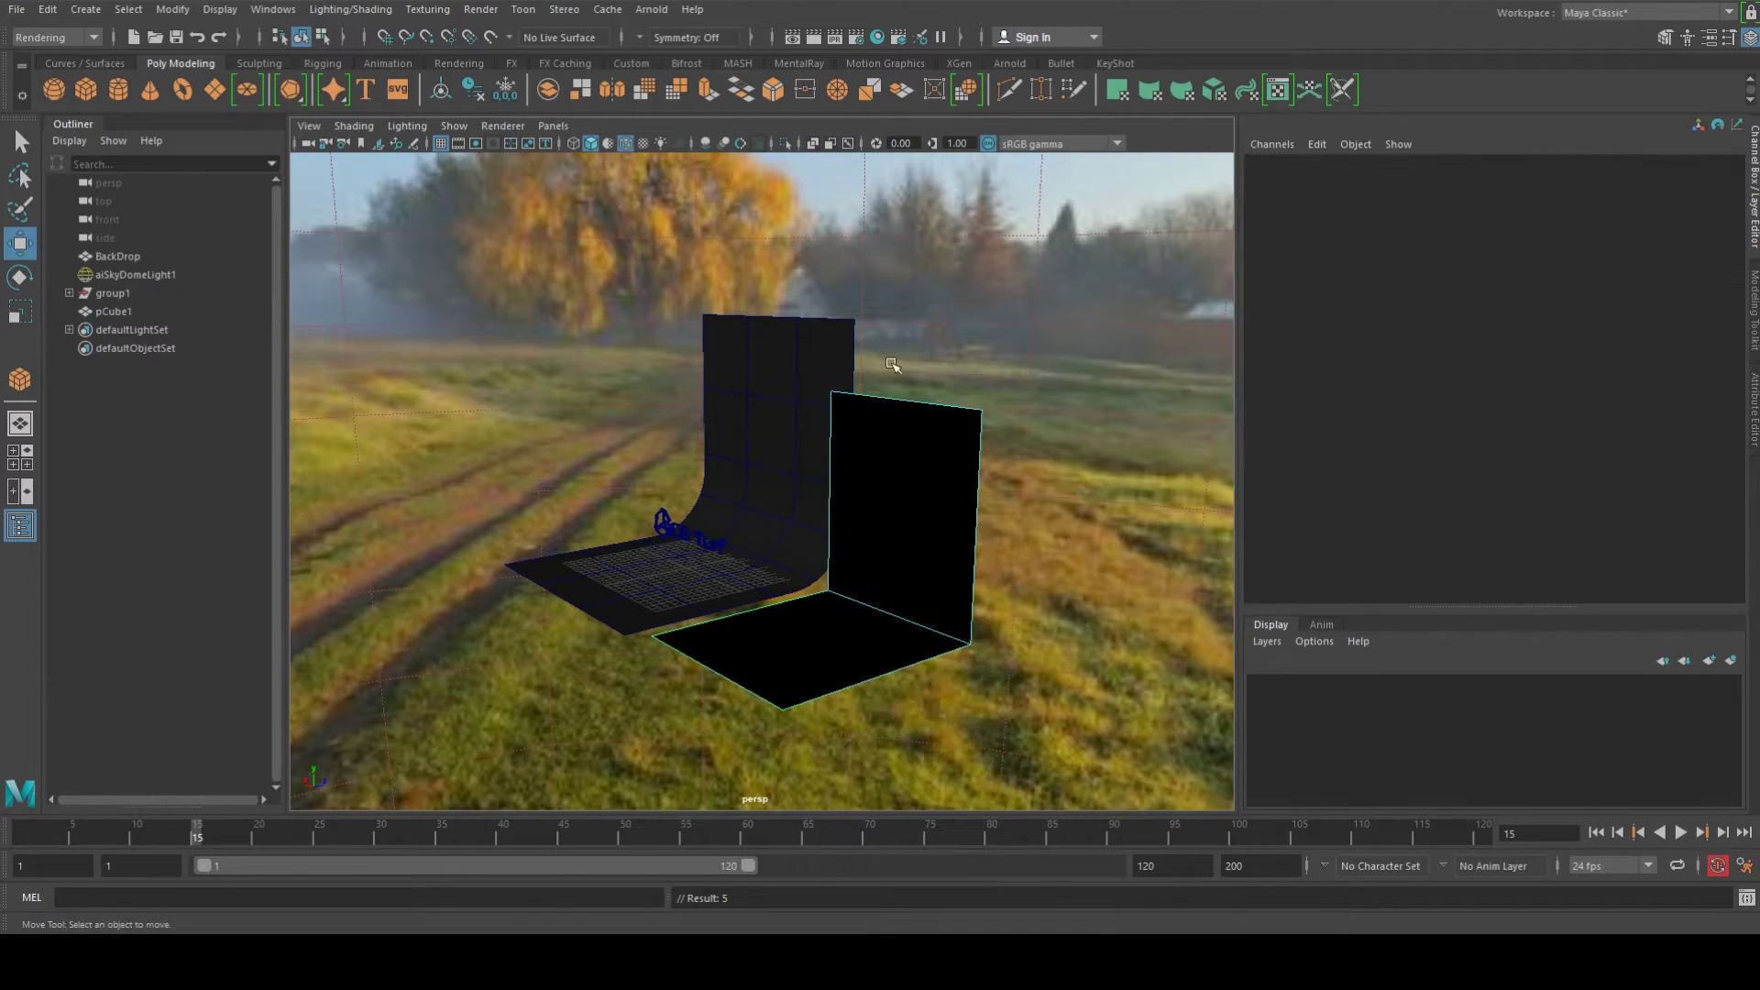
right_click_drag(903, 408, 888, 385)
left_click(898, 616)
left_click_drag(878, 683, 710, 646, "alt")
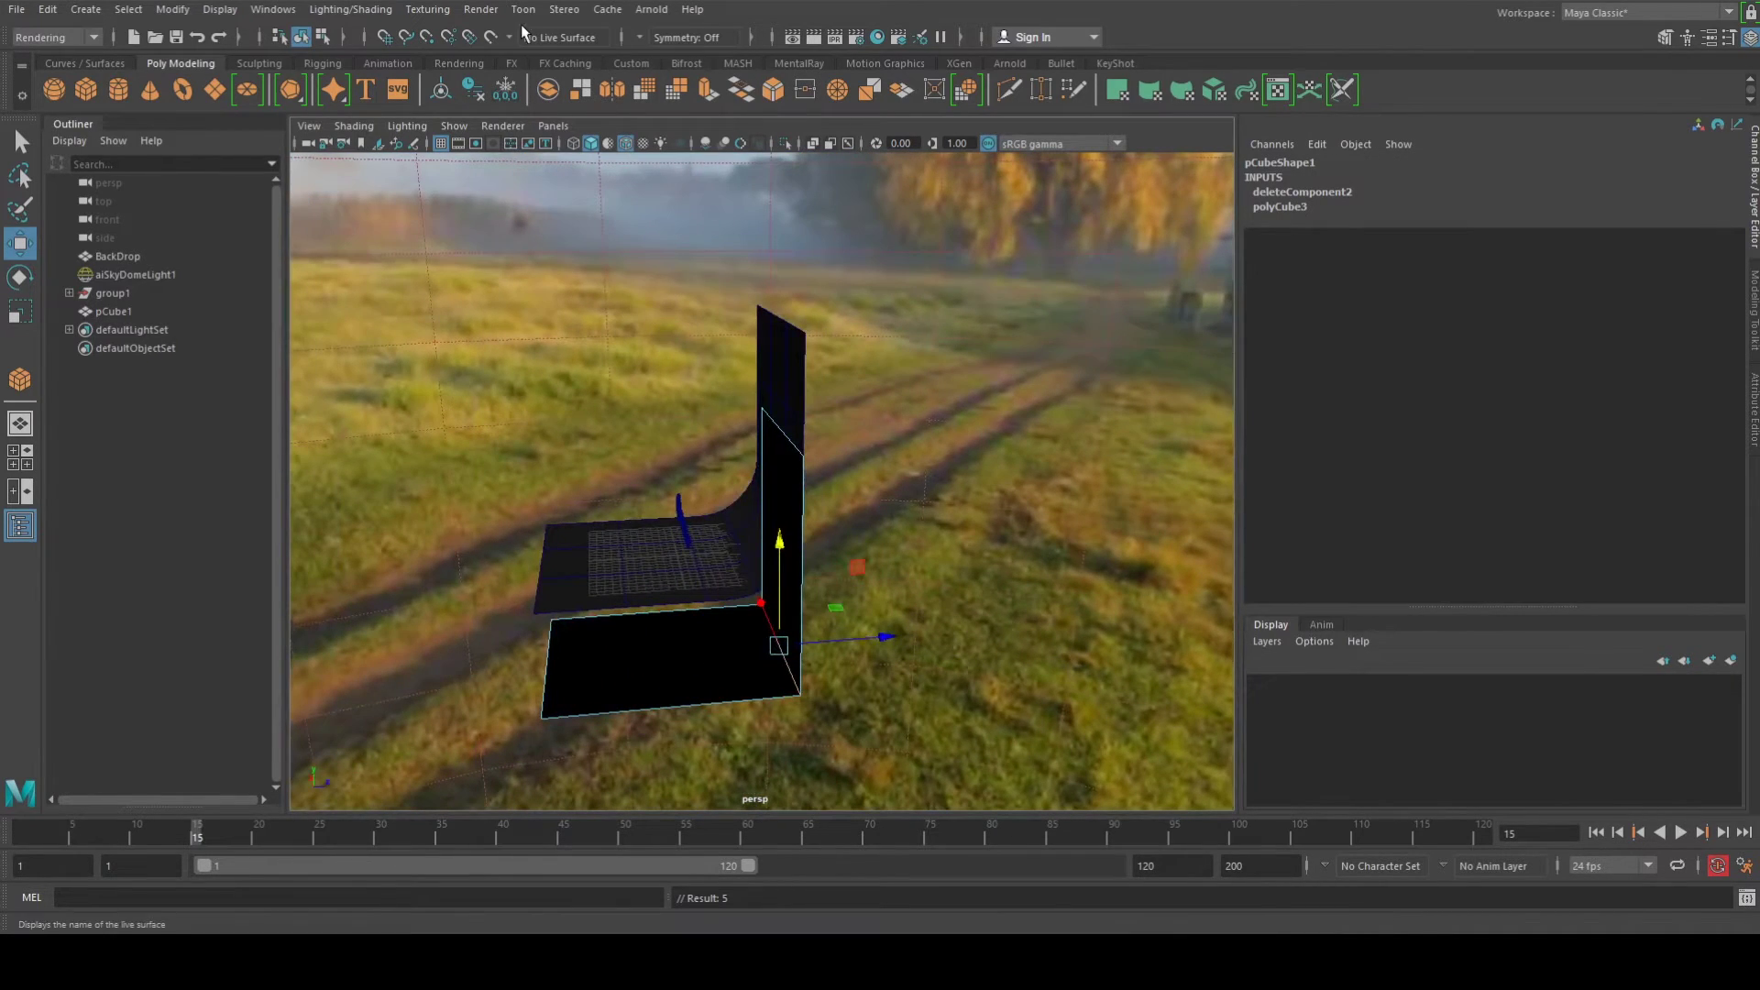
left_click(79, 36)
left_click(69, 53)
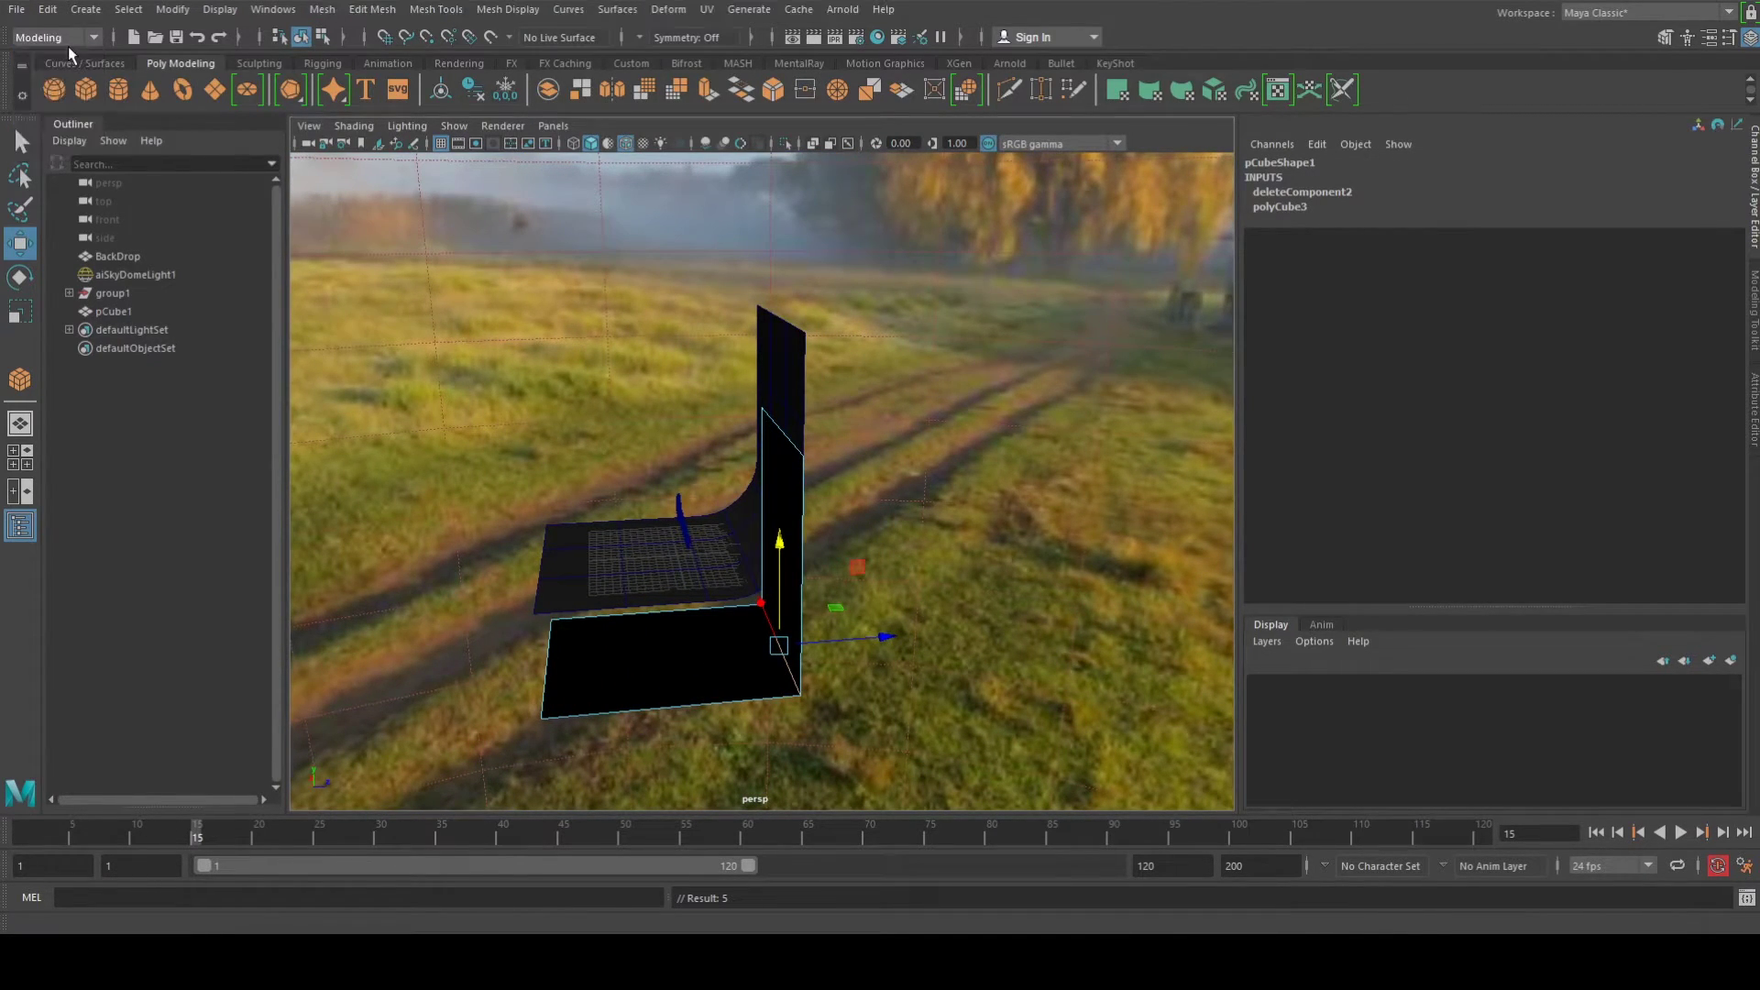
left_click(353, 13)
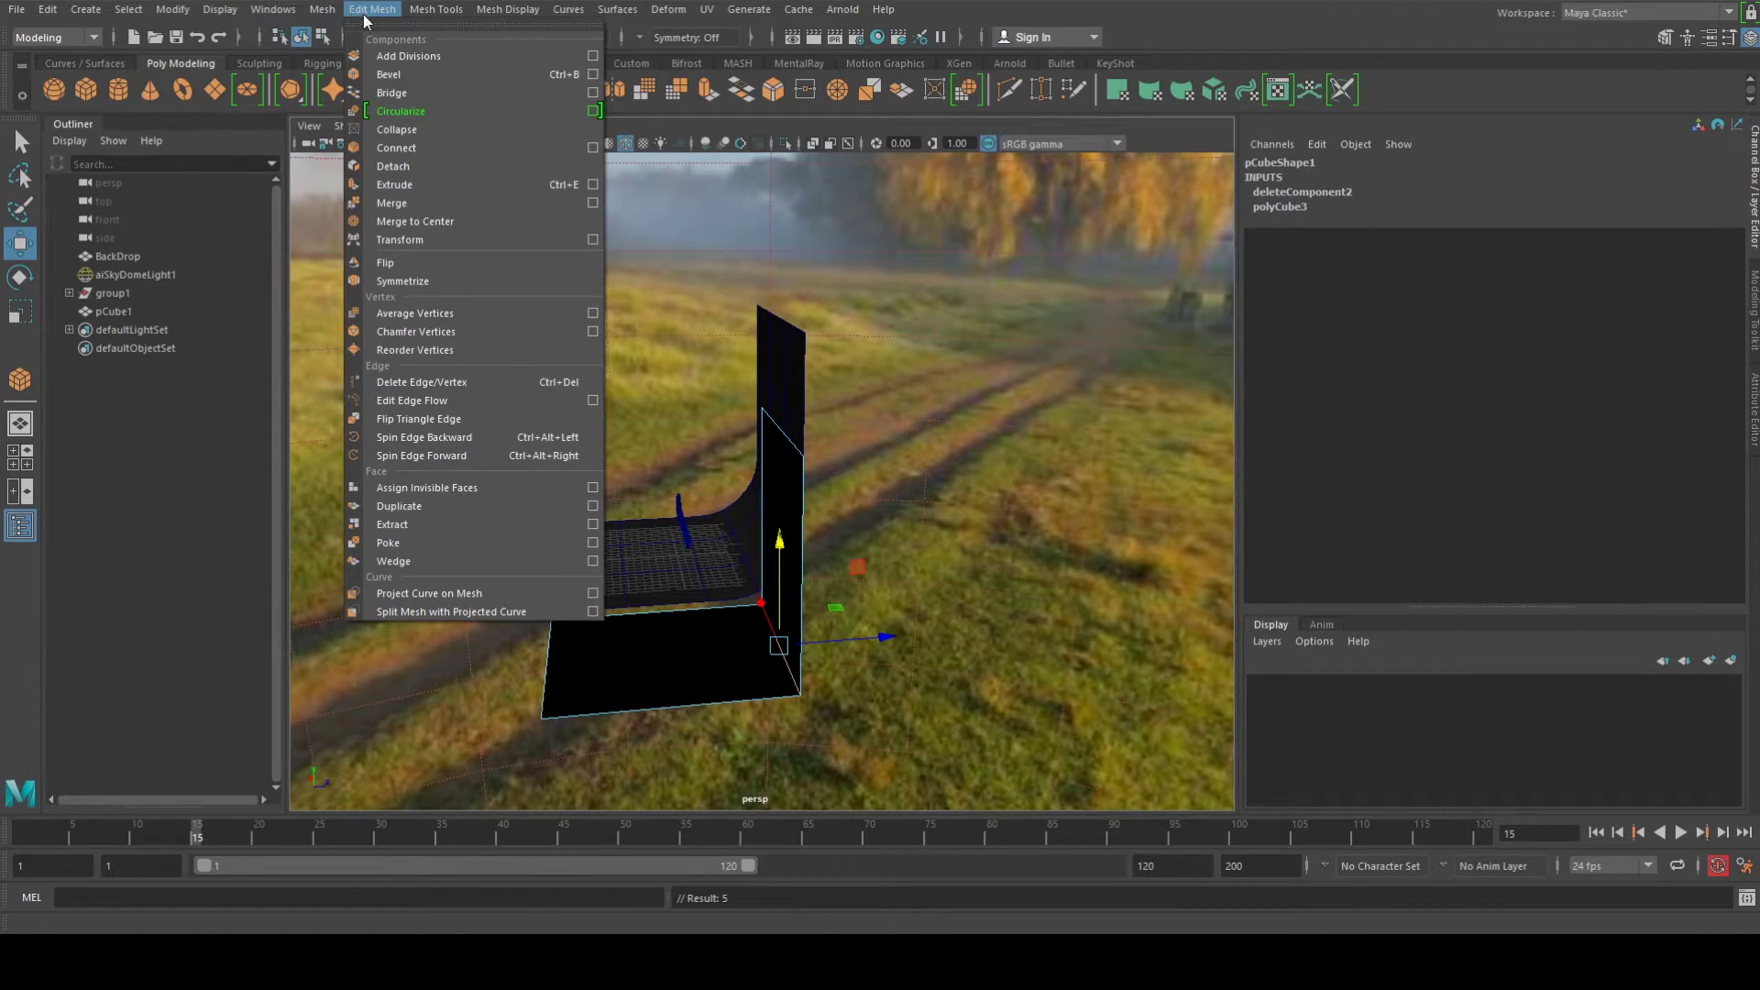
left_click(416, 78)
left_click_drag(665, 393, 837, 612, "alt")
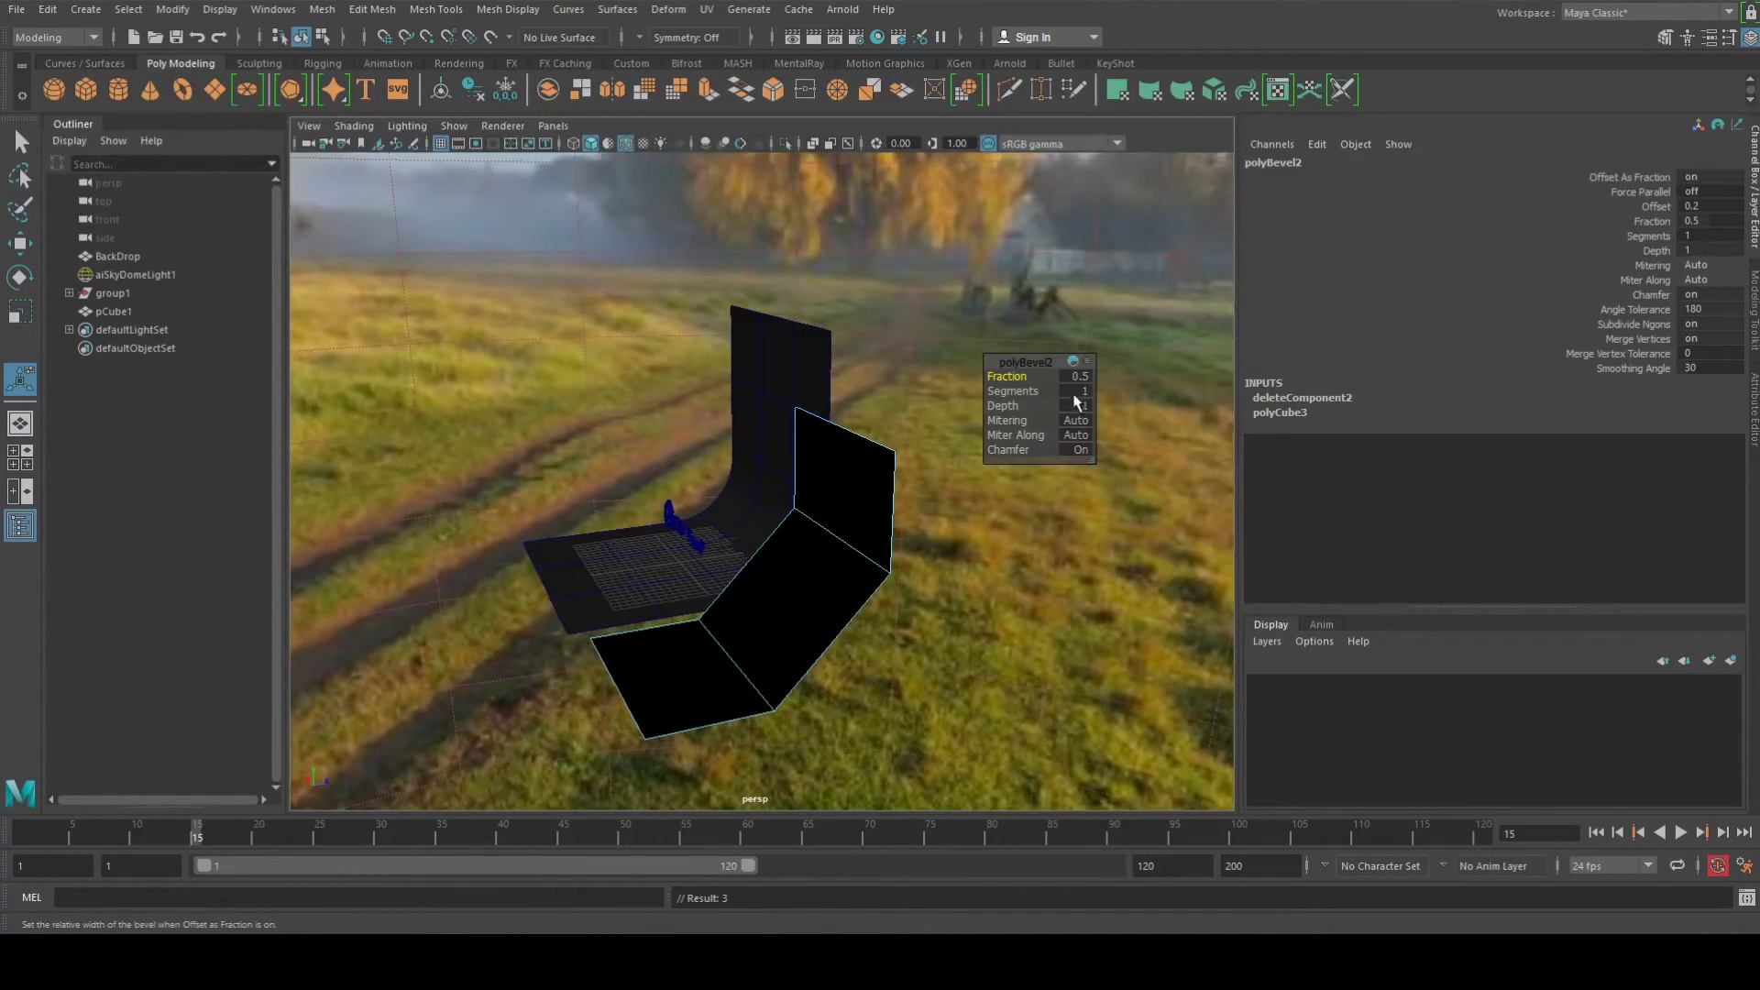
middle_click_drag(747, 484, 732, 488)
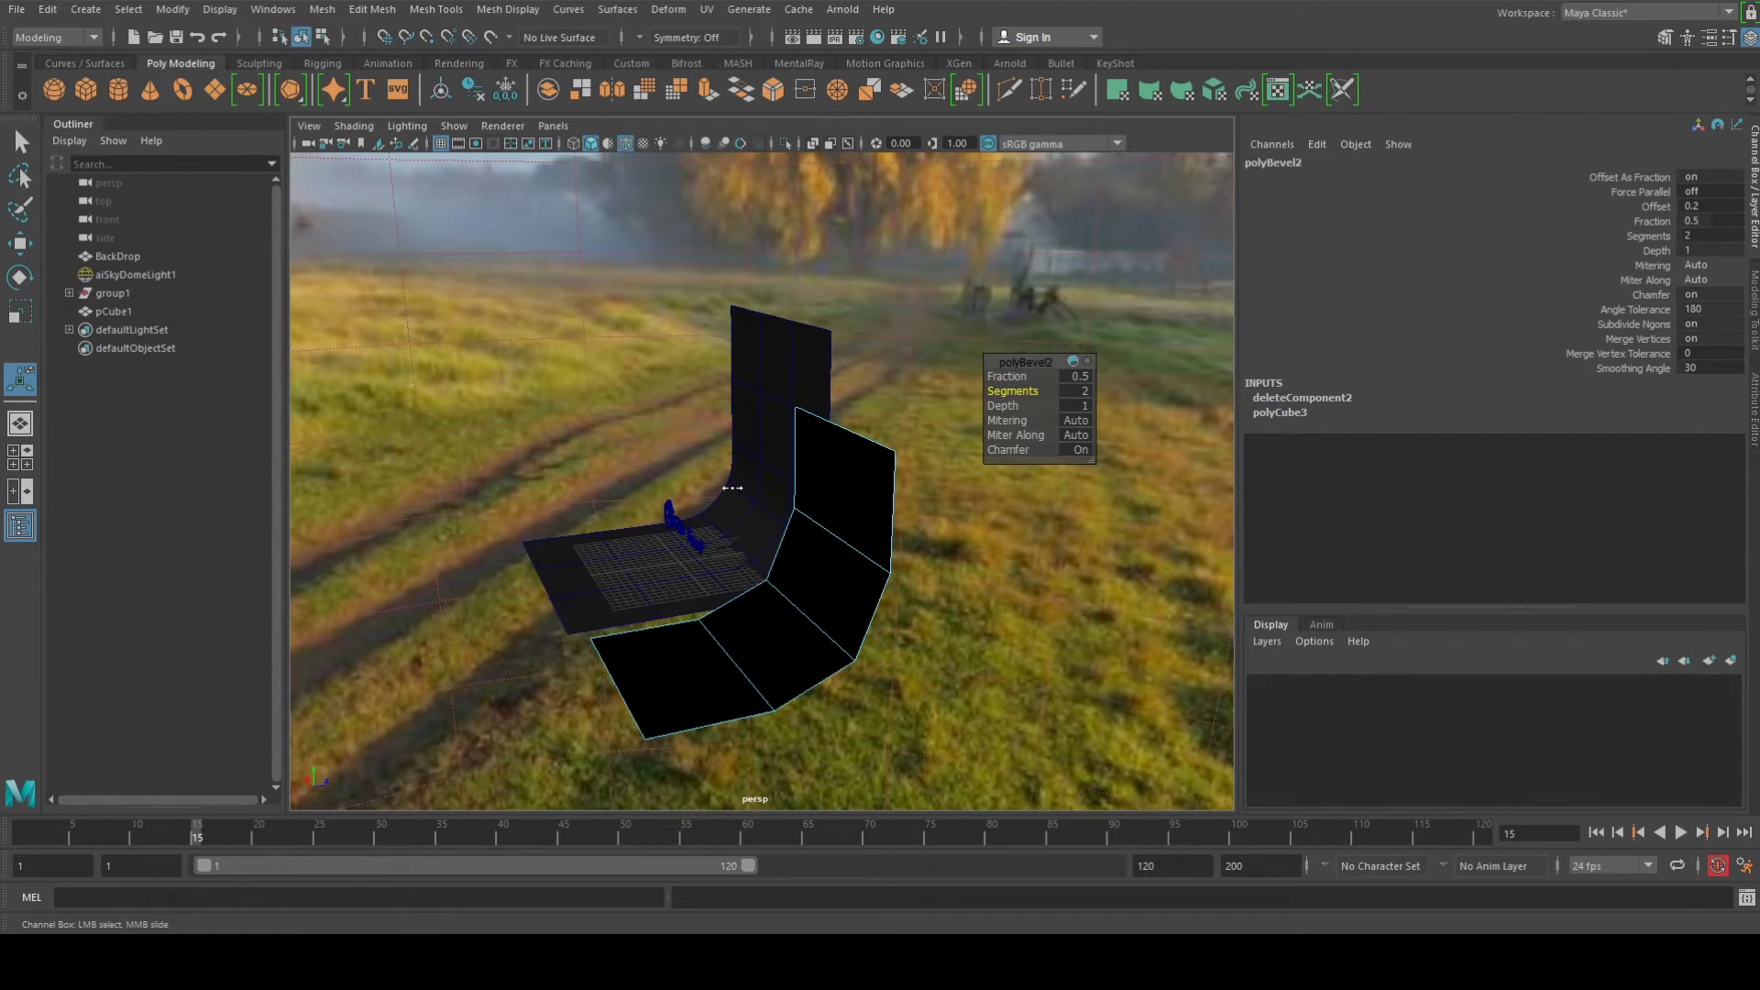
Adjust the bevel's fraction on the bent corner and return to object mode
left_click_drag(733, 568, 702, 561, "alt")
left_click(1006, 375)
middle_click_drag(631, 580, 640, 582)
left_click_drag(686, 605, 729, 604, "alt")
right_click_drag(852, 404, 916, 382)
Insert two edge loops running lengthwise from the floor's front edge up the back wall
right_click_drag(822, 614, 806, 680, "shift")
left_click_drag(806, 681, 896, 699, "alt")
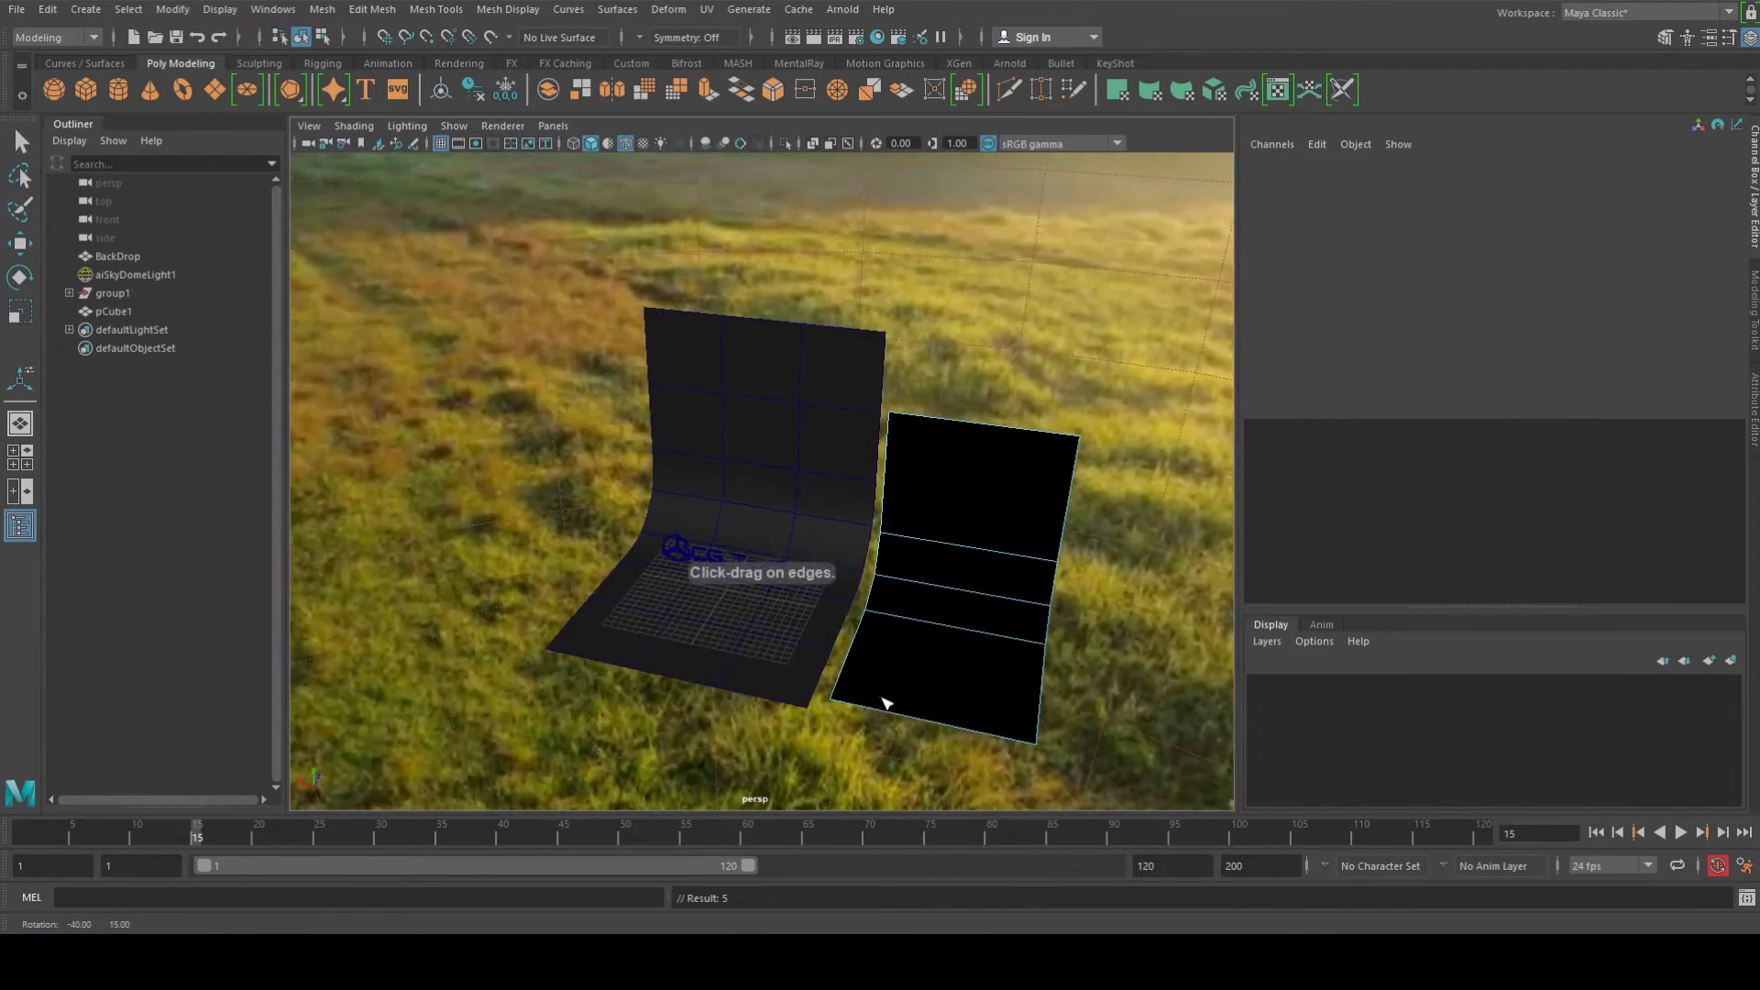
left_click(924, 623)
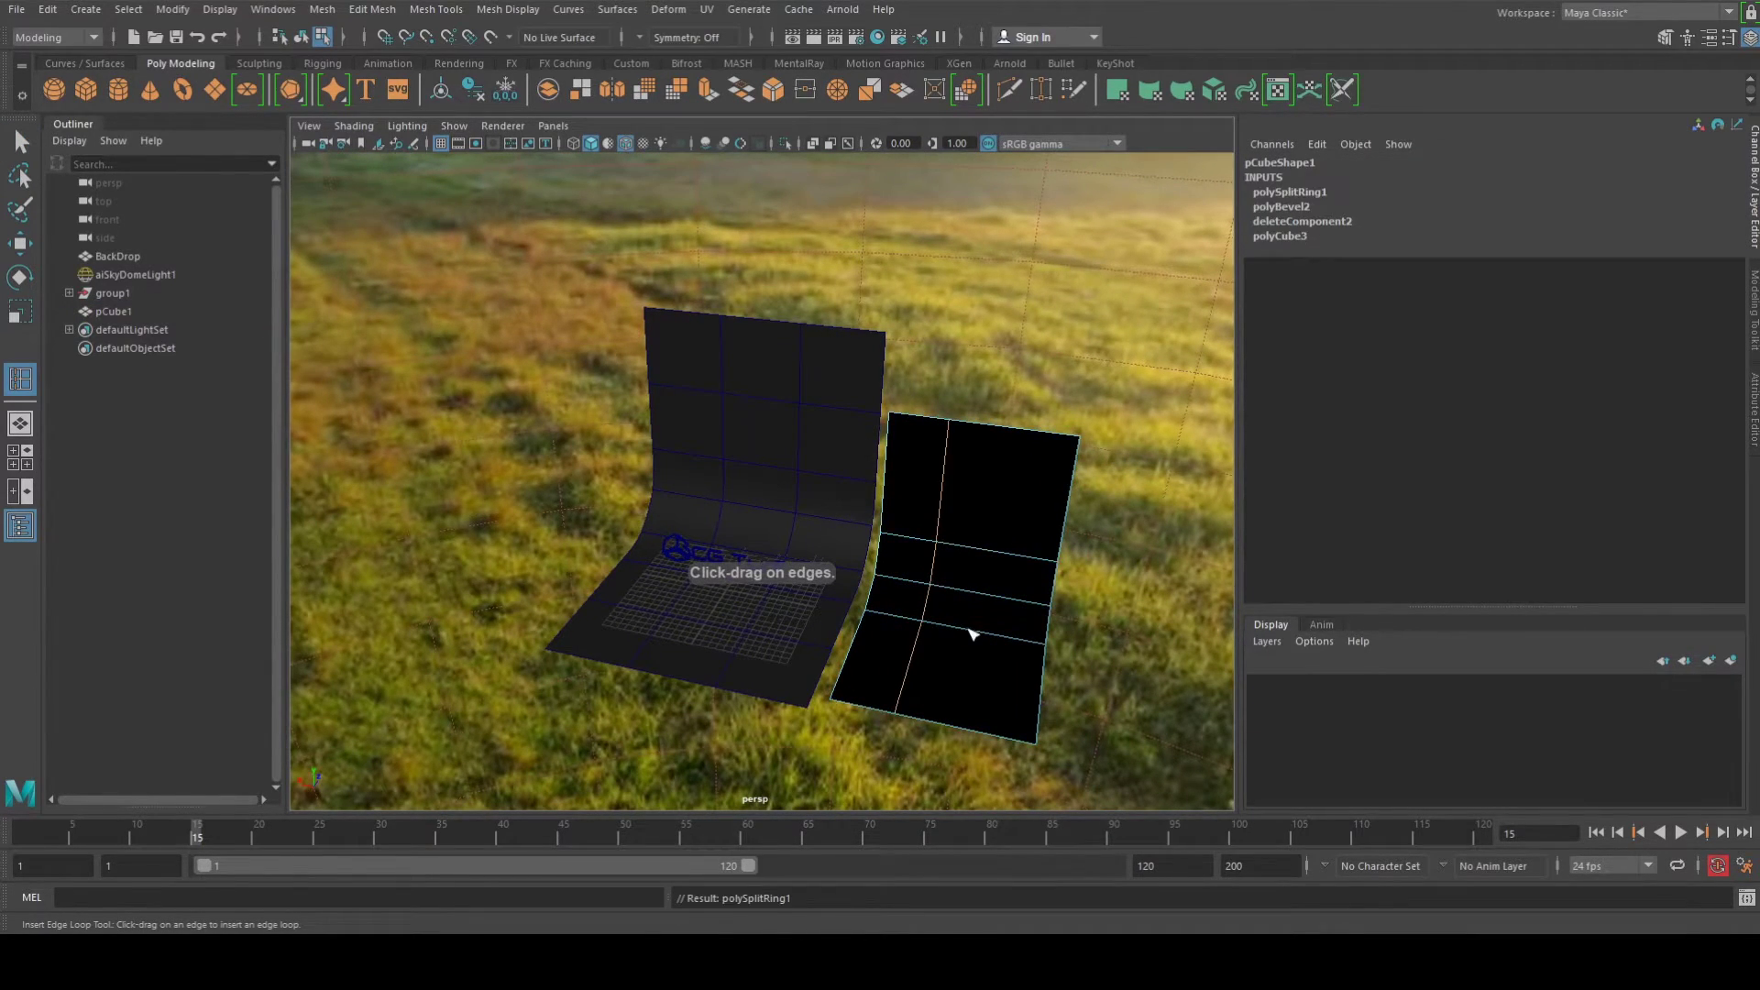
left_click(990, 632)
left_click_drag(963, 687, 943, 575, "alt")
scroll(897, 660, "up", 3)
key("q")
Reverse the face normals of the new curved backdrop mesh
right_click_drag(948, 405, 1008, 379)
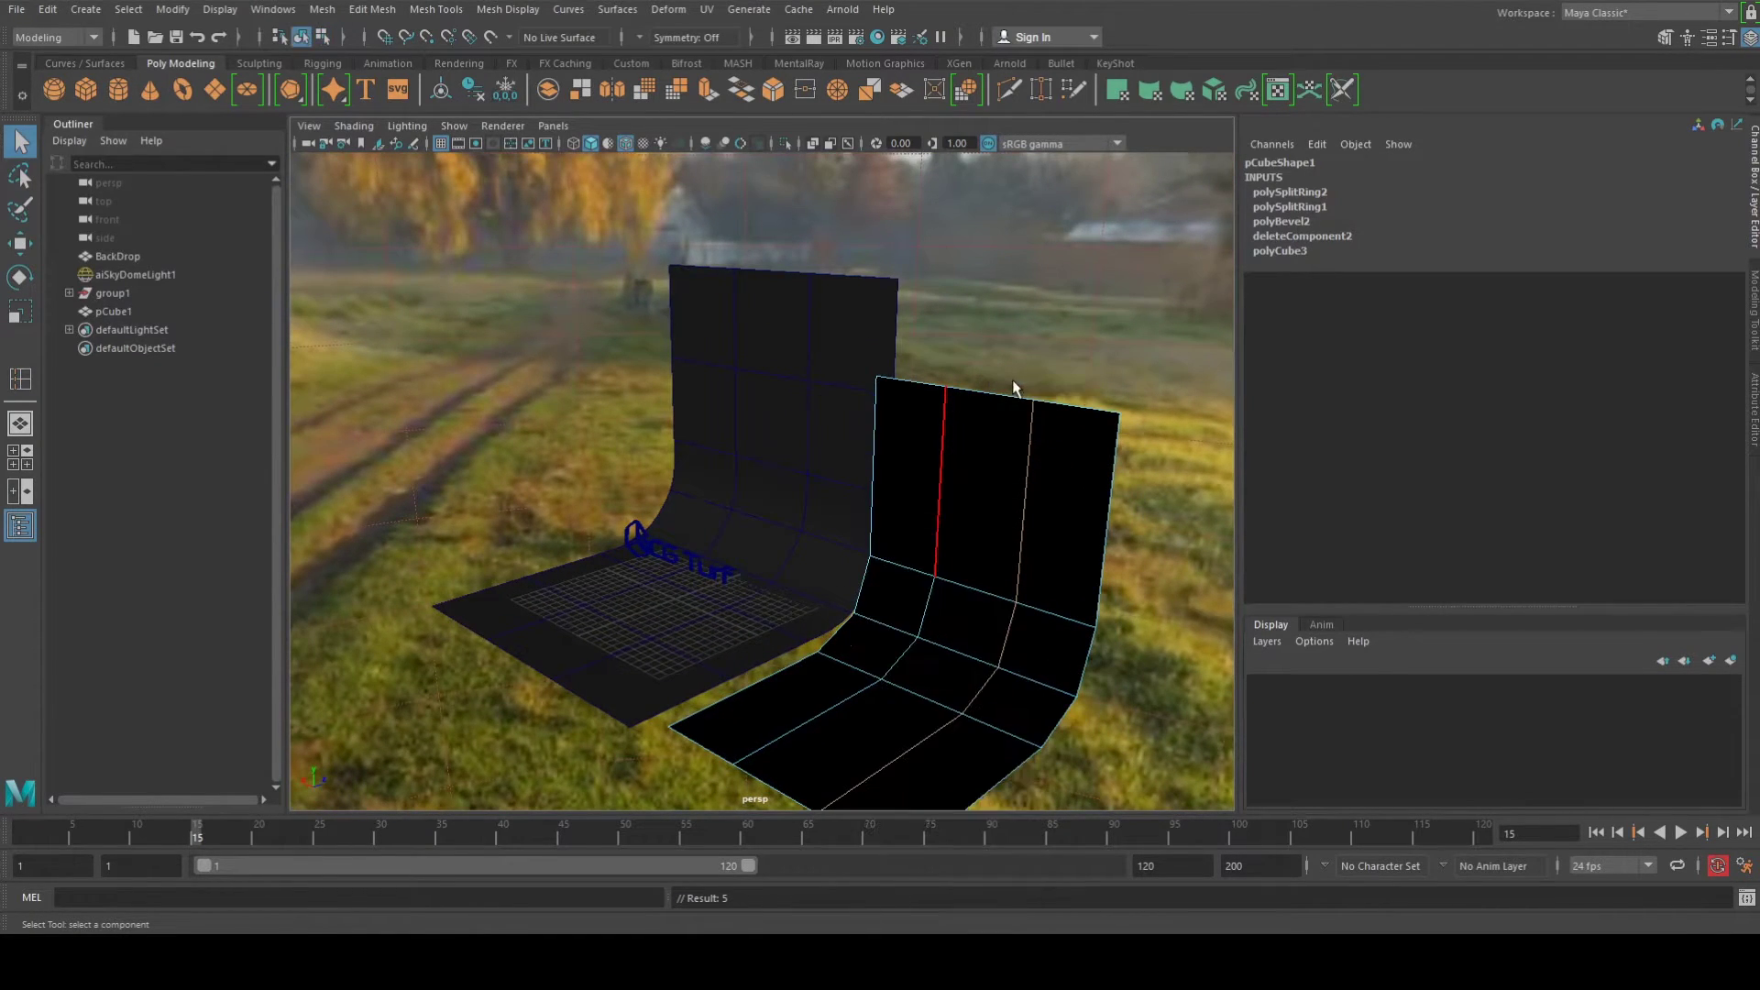
left_click(896, 629)
left_click_drag(895, 628, 633, 584, "alt")
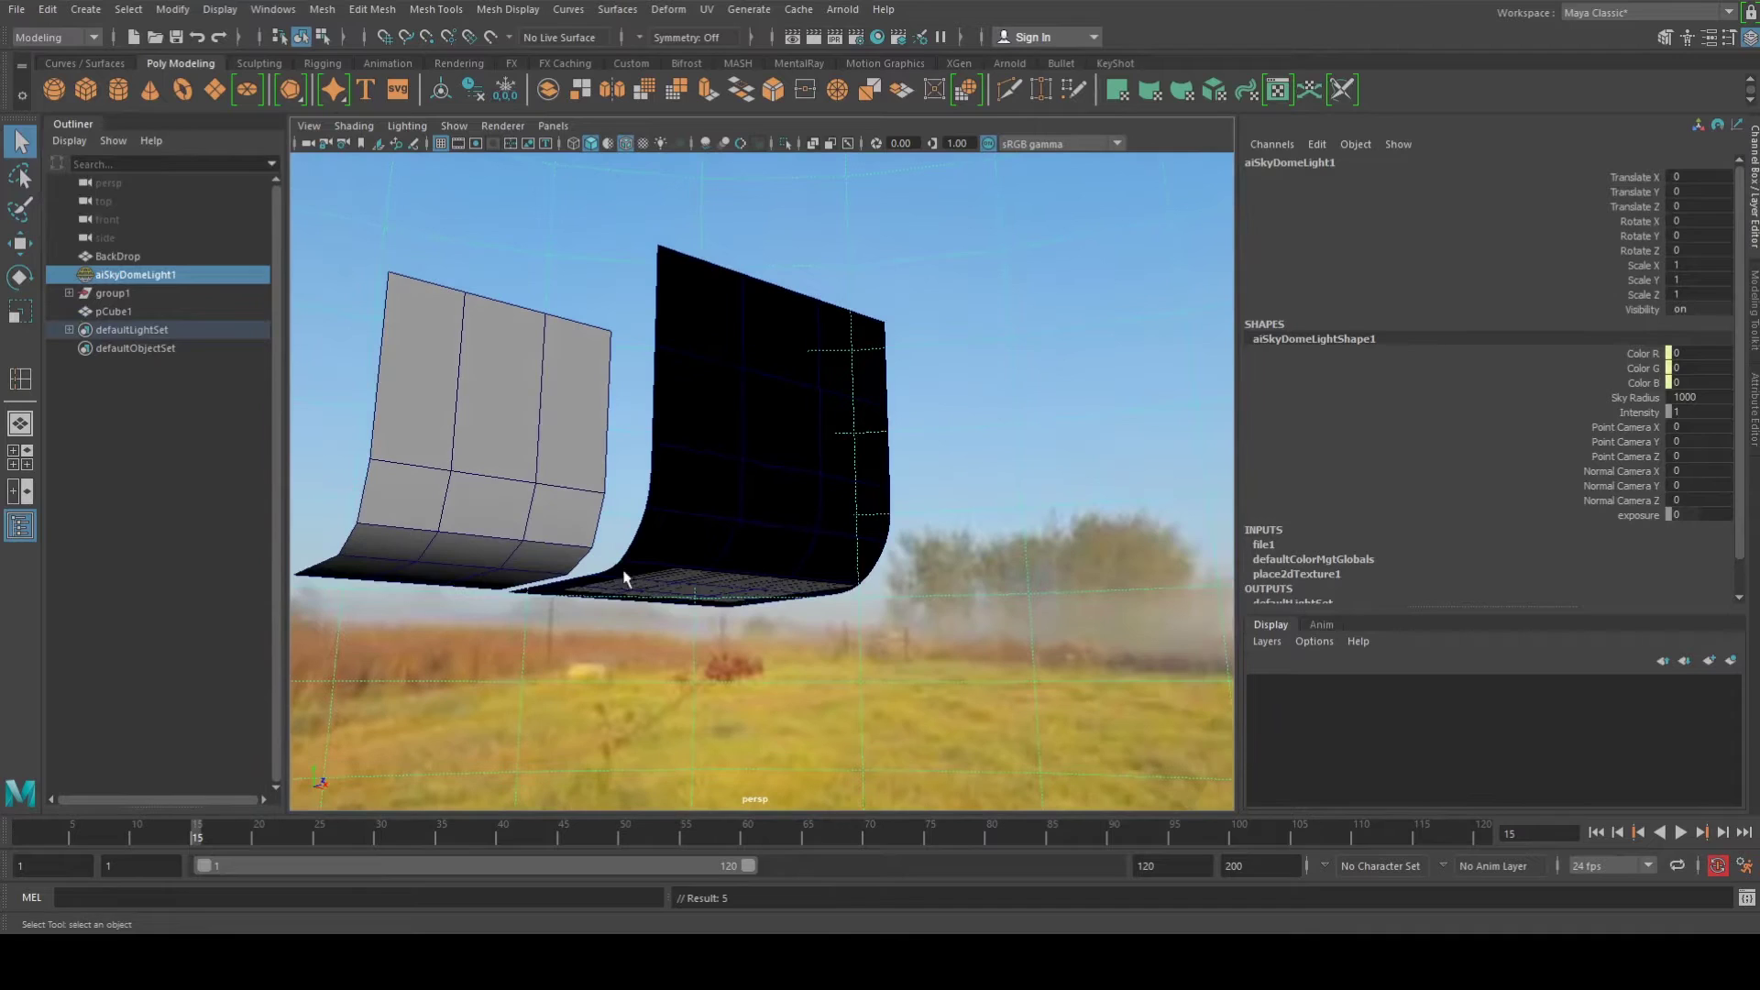
left_click_drag(477, 553, 833, 516, "alt")
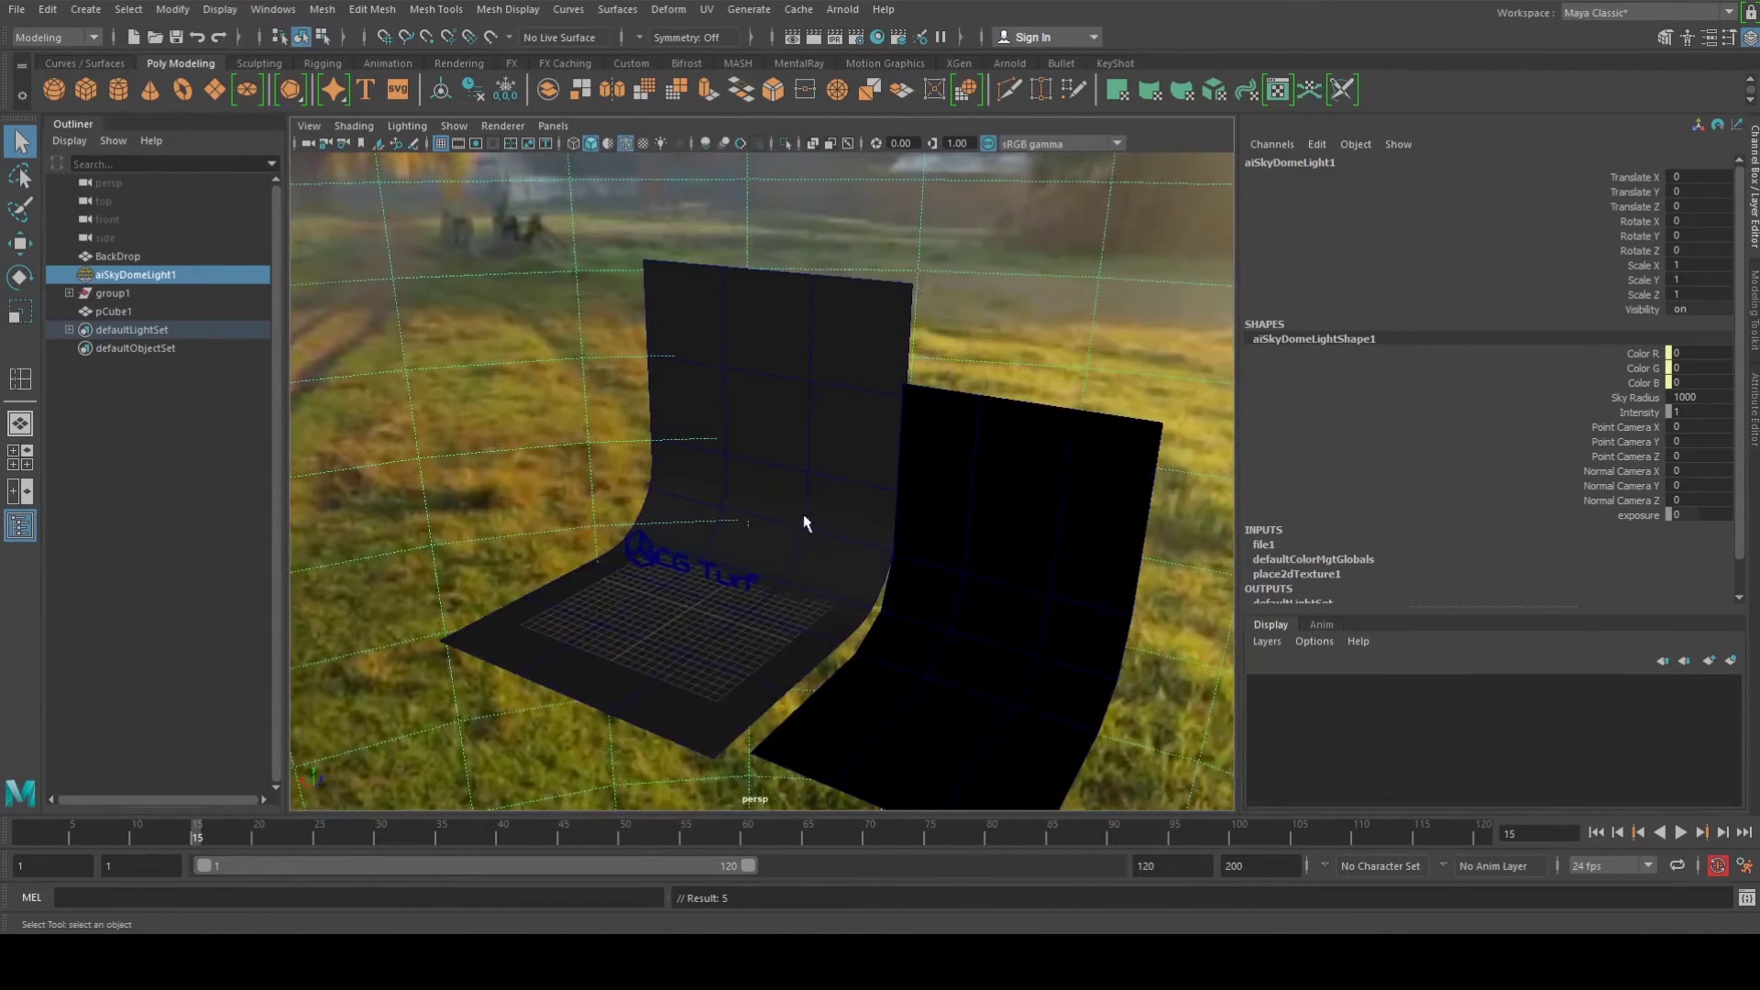
middle_click_drag(1016, 594, 927, 574, "alt")
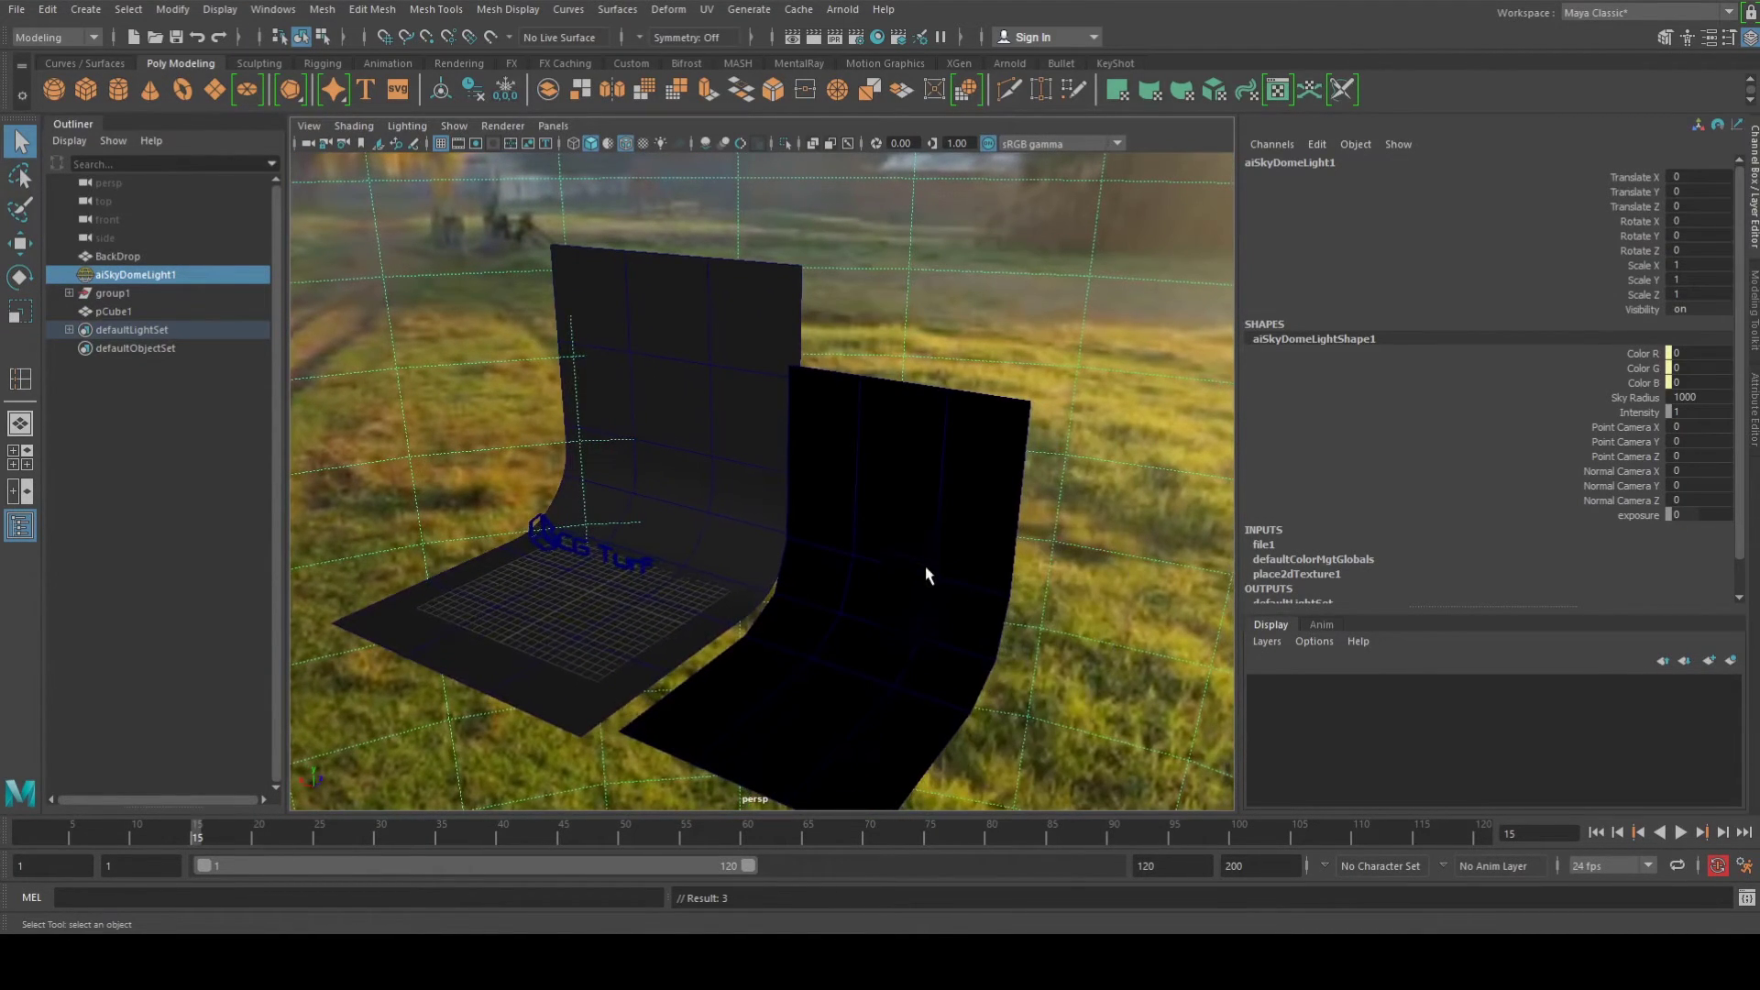
left_click(937, 563)
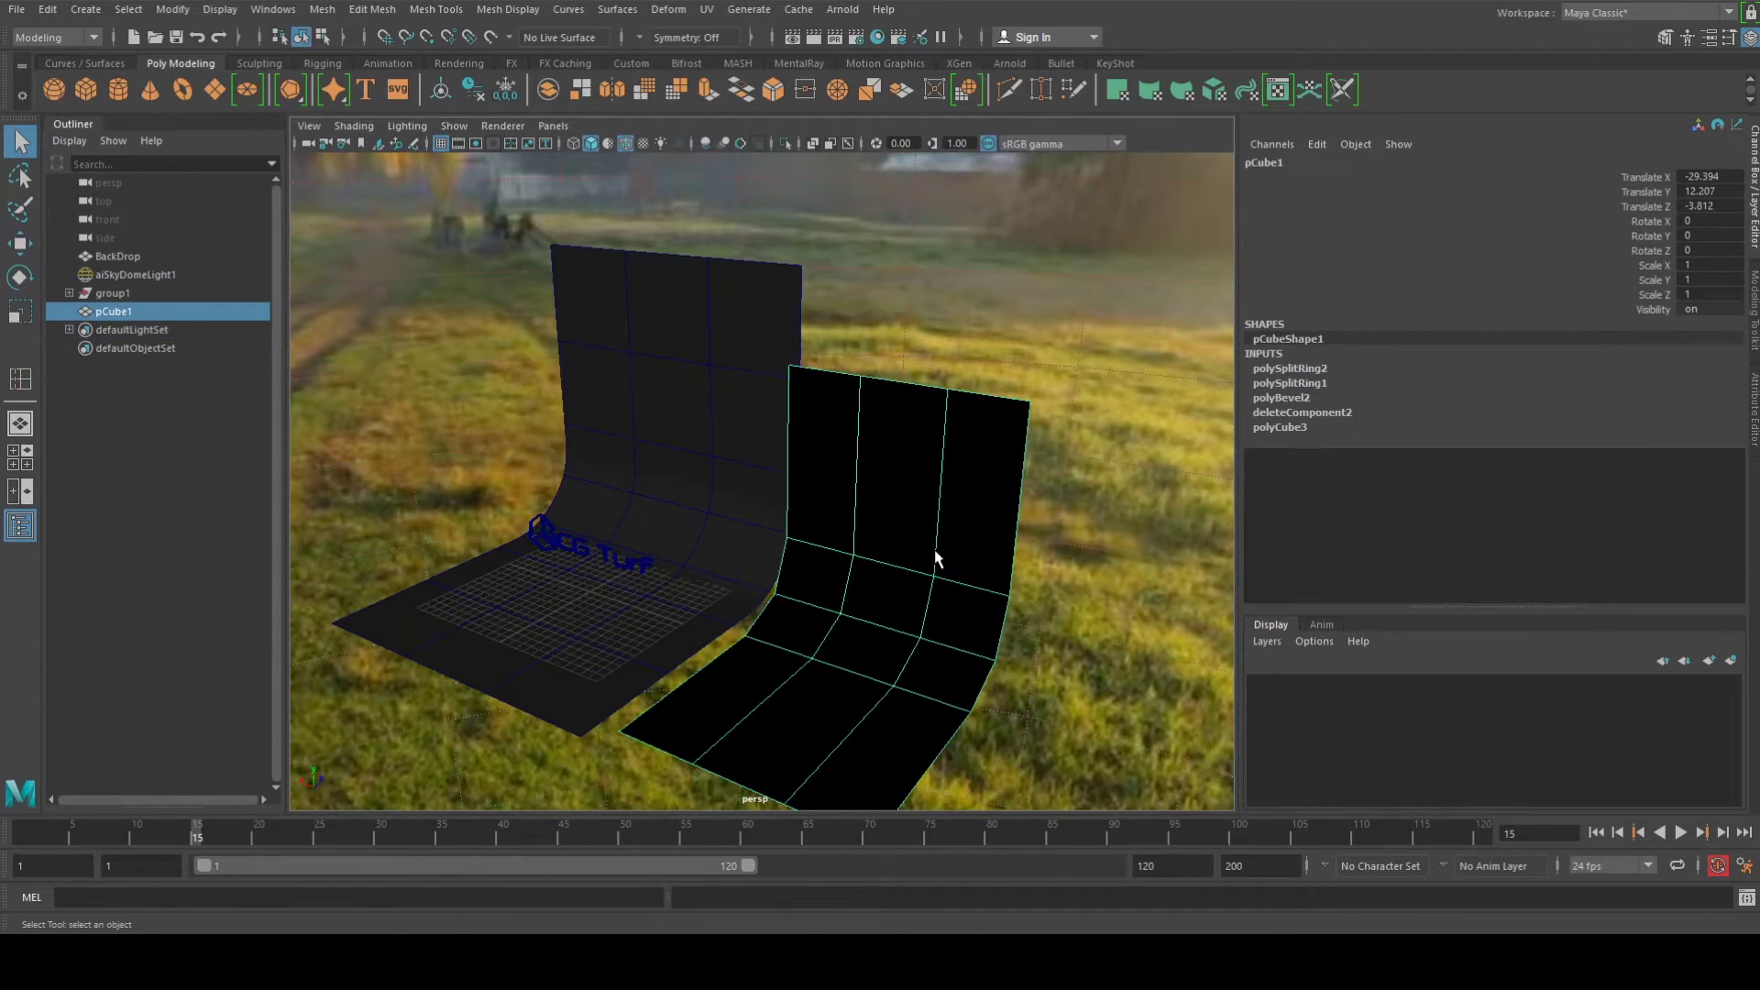
left_click(509, 11)
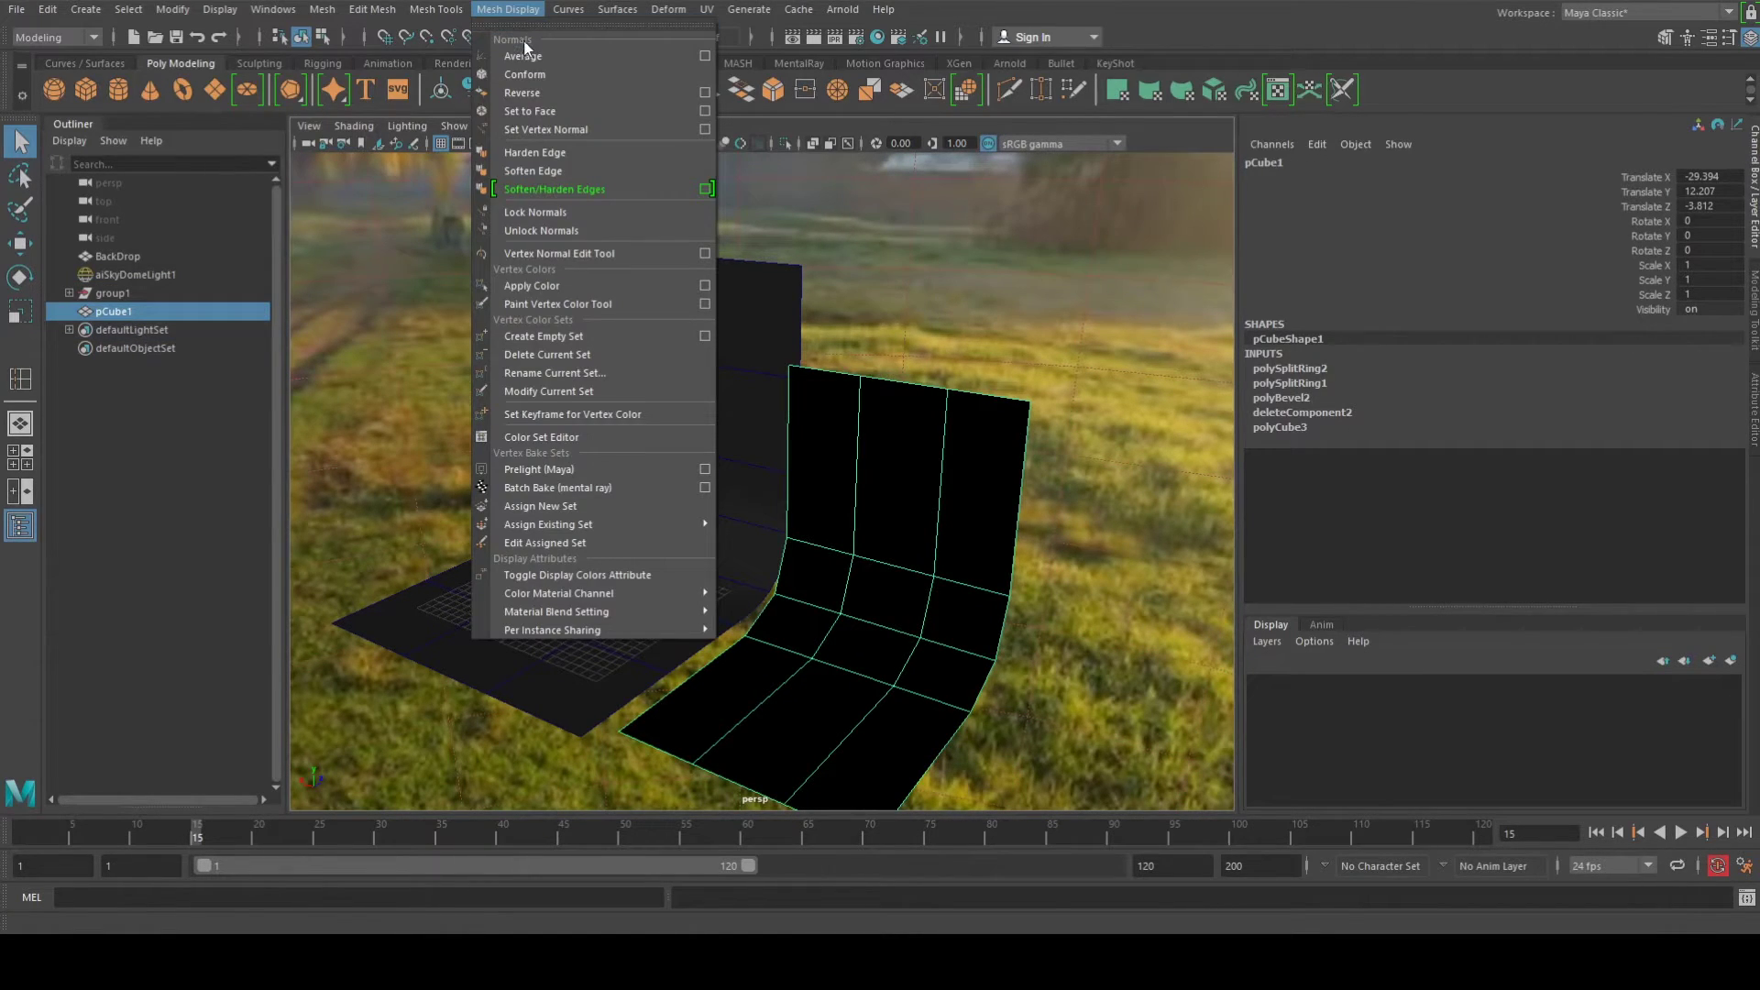
left_click(523, 93)
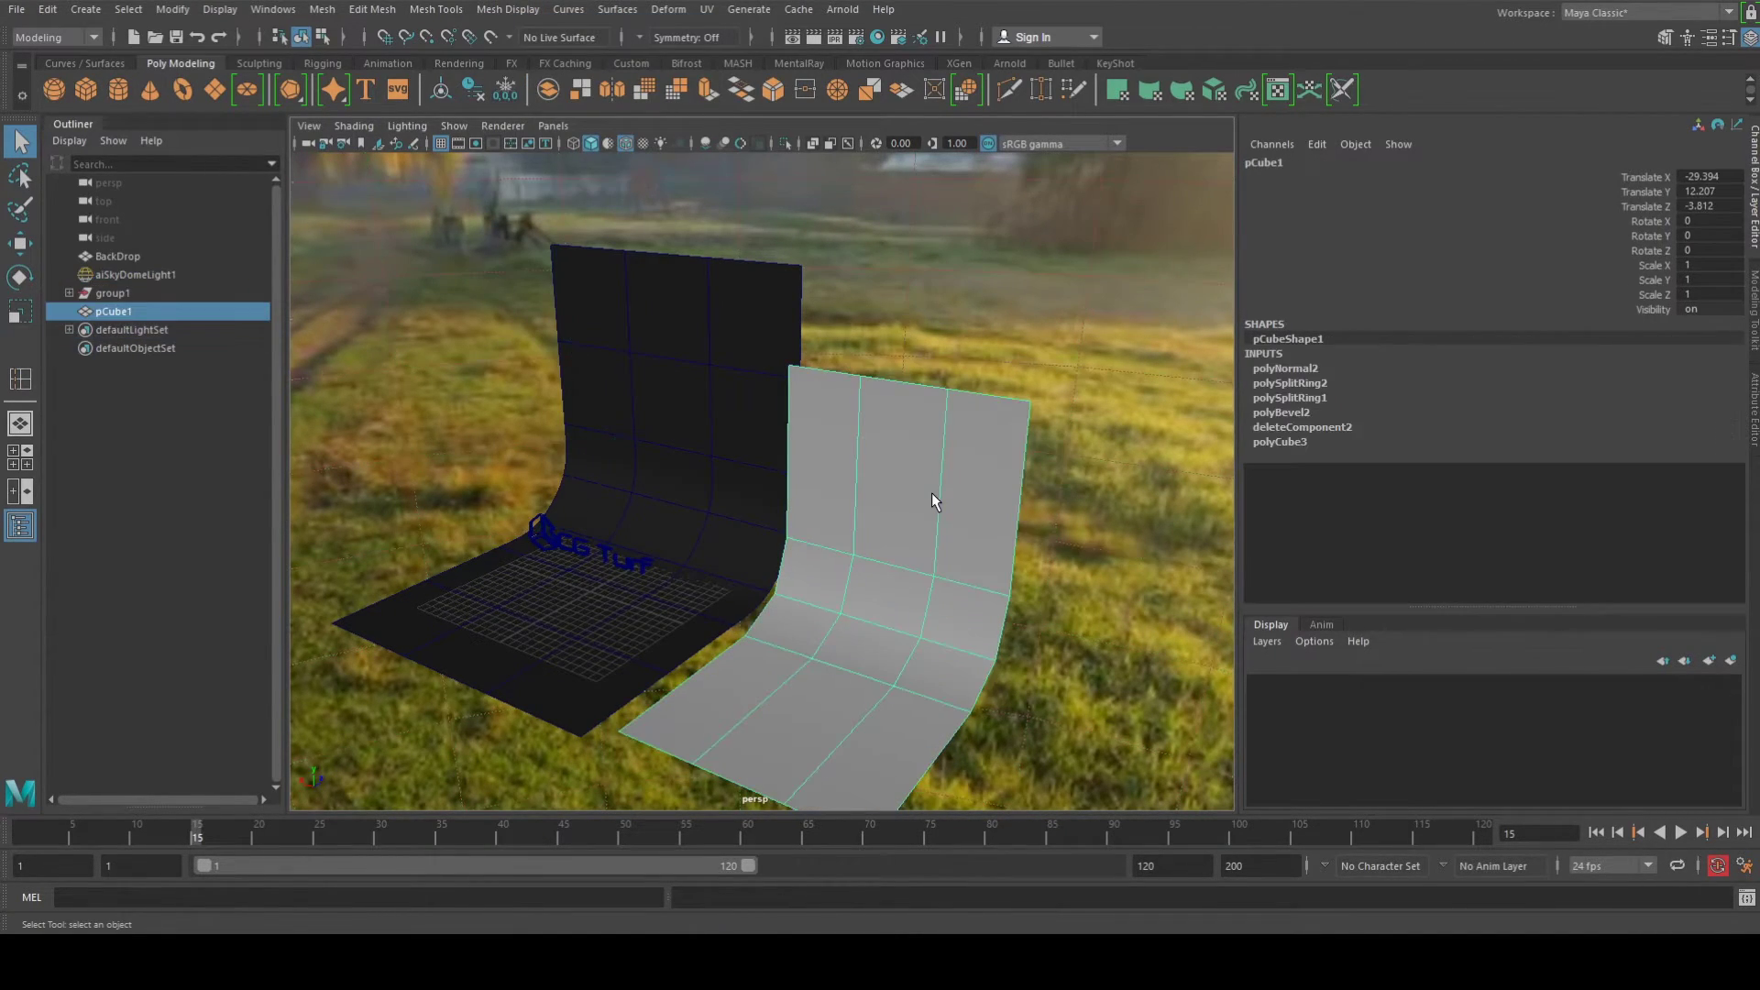
Delete the second backdrop mesh made from the cube
left_click(931, 495)
left_click_drag(927, 503, 811, 564, "alt")
left_click(799, 530)
key("Delete")
Select the whole group containing the logo and the CG Turf text
middle_click_drag(568, 541, 850, 488, "alt")
scroll(851, 488, "up", 5)
left_click_drag(725, 594, 773, 618, "alt")
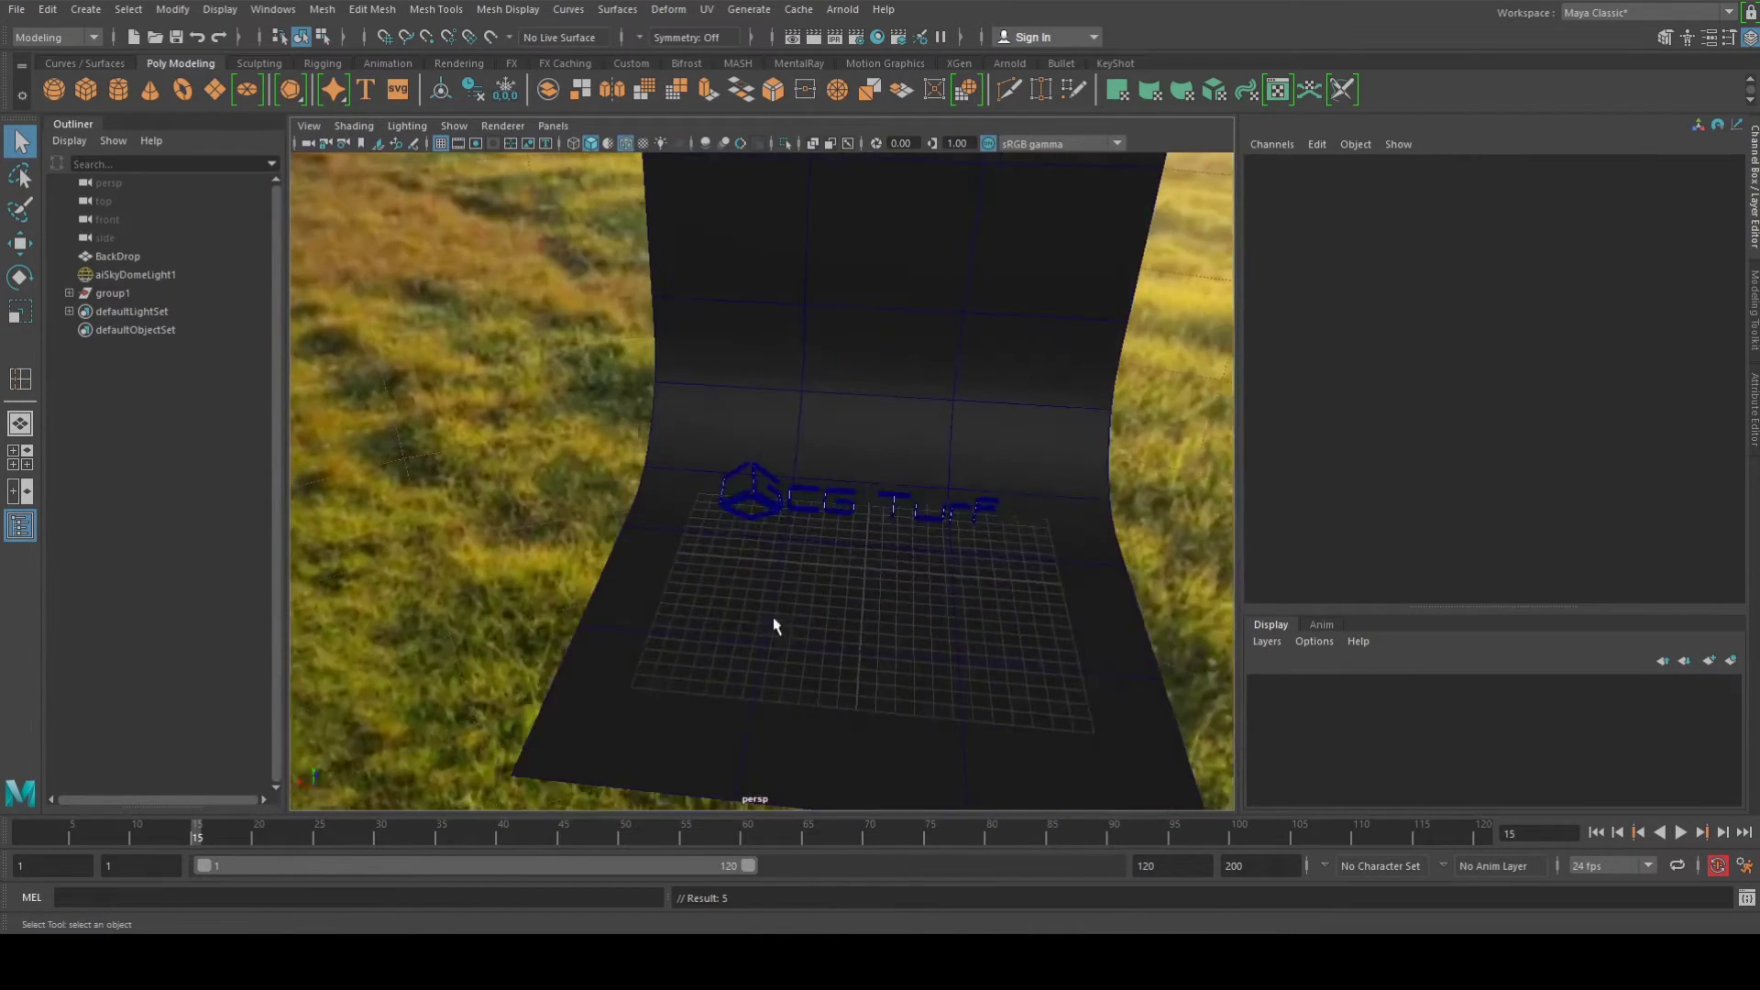
scroll(786, 577, "up", 5)
left_click(772, 494)
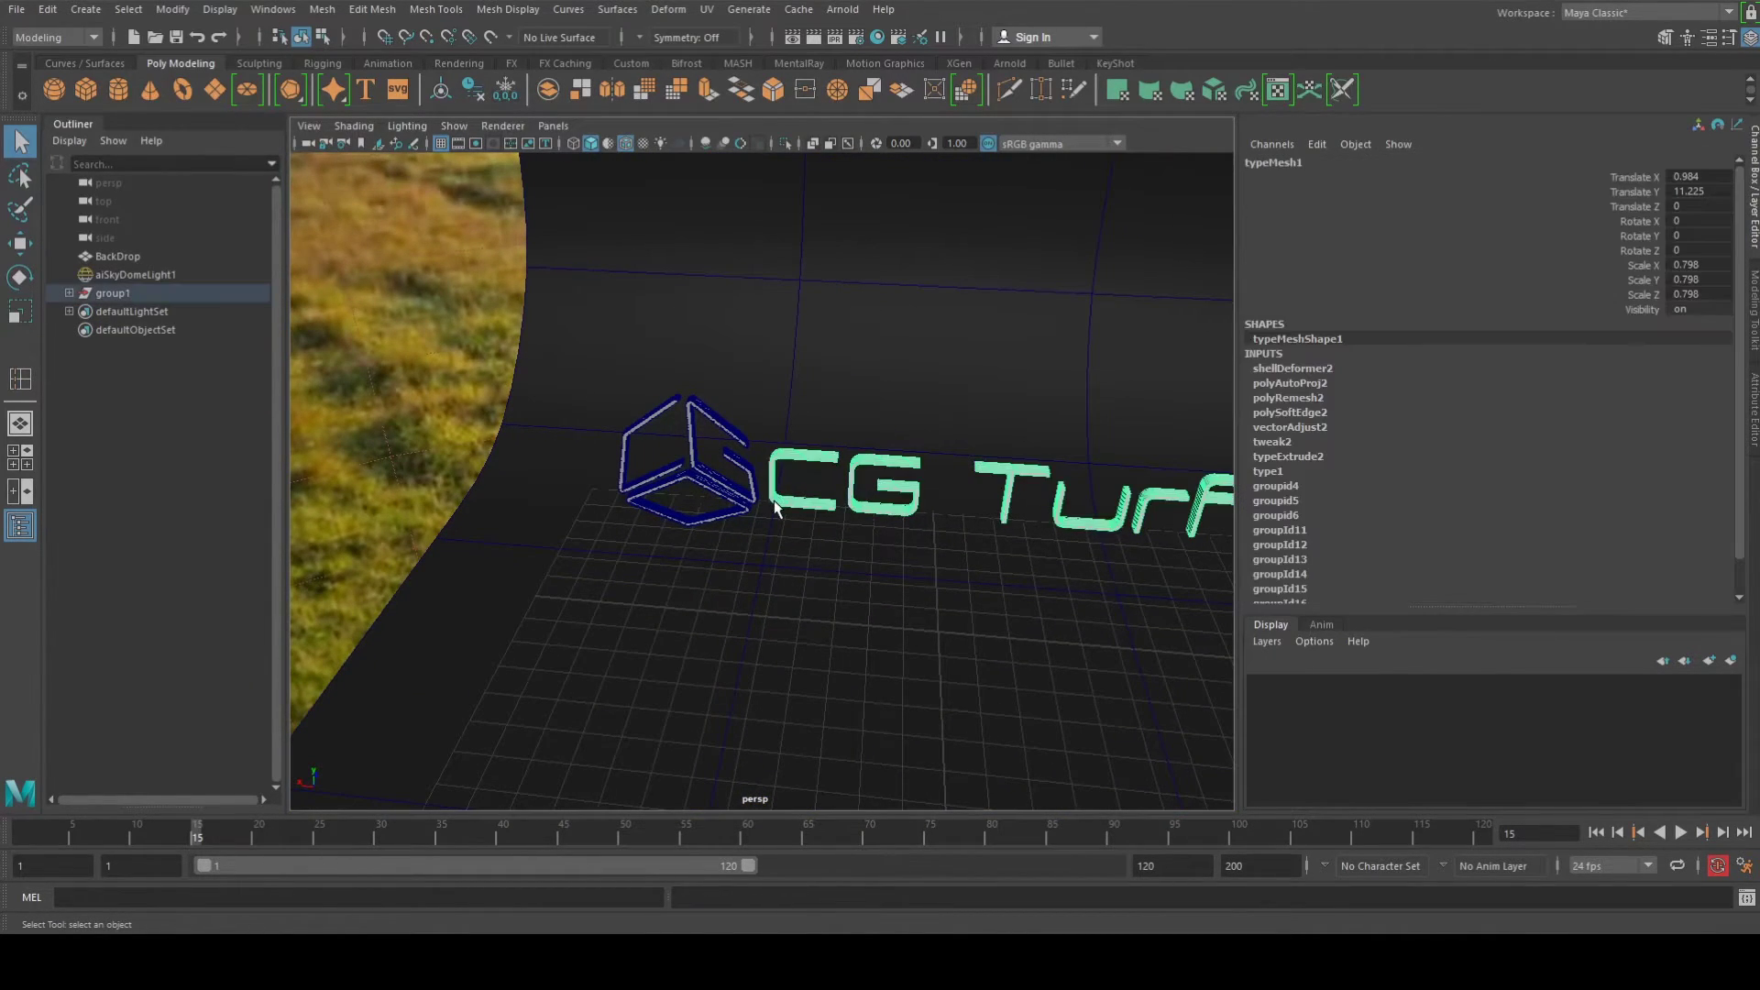
key("Up")
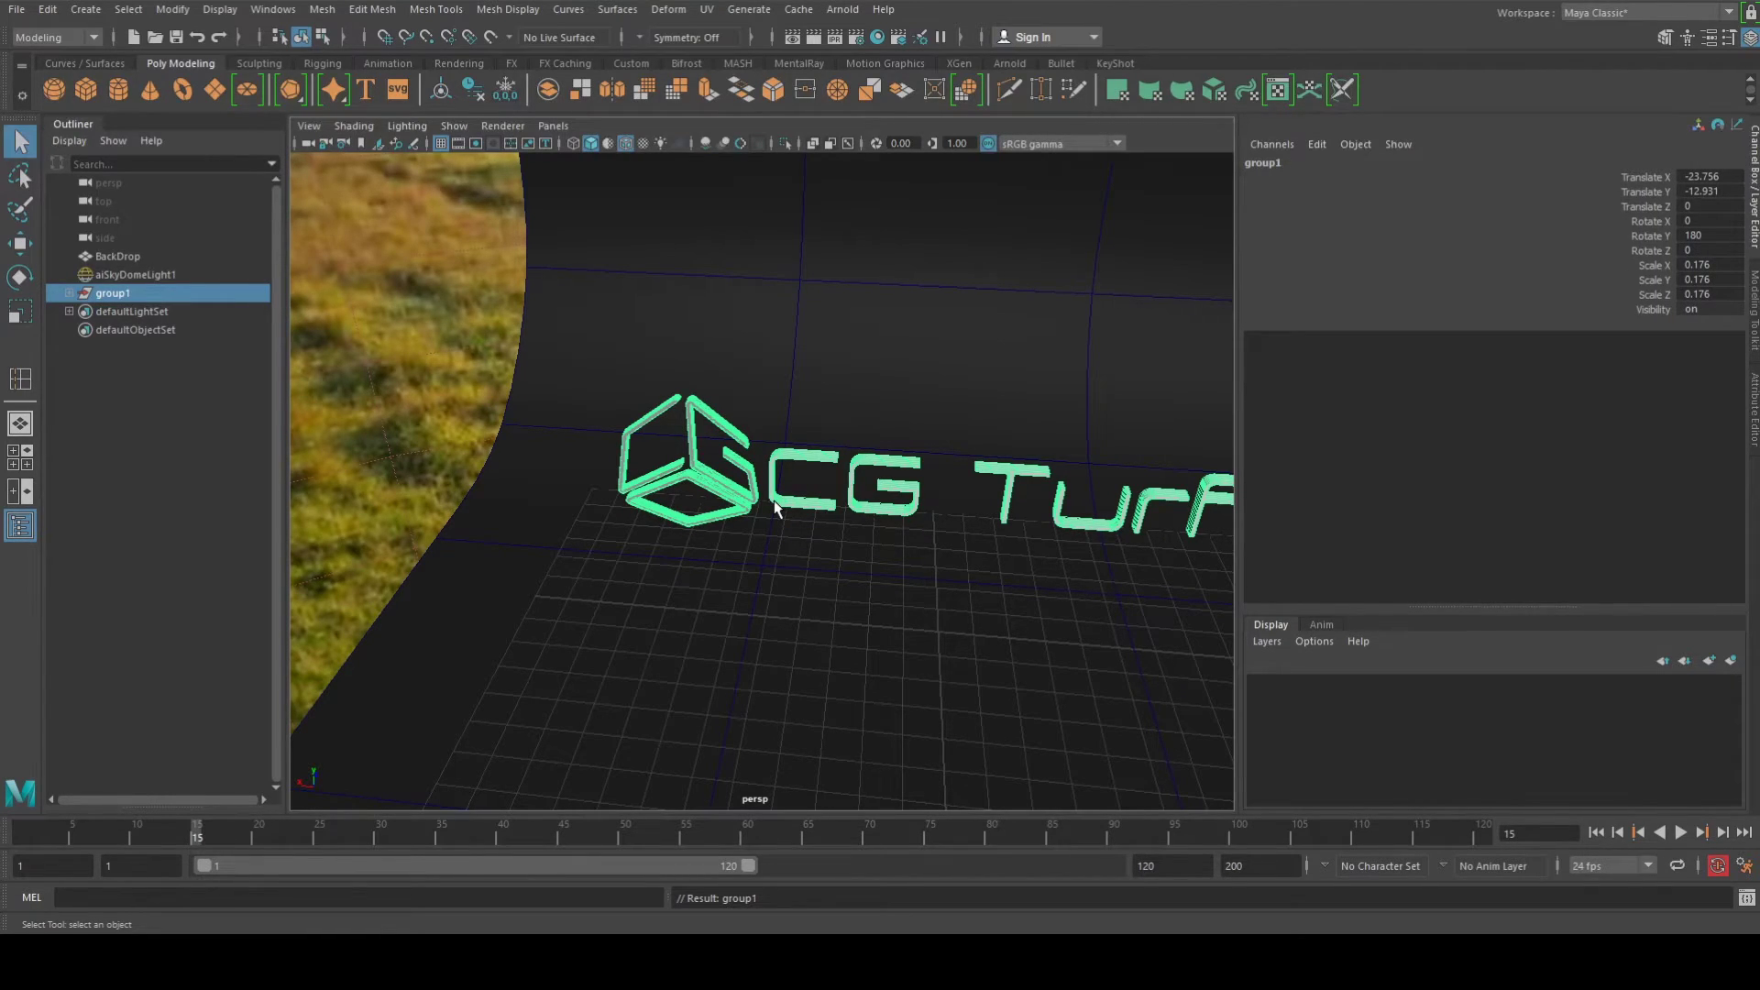
Set the group's X rotation to -90 so the logo and text lie flat
middle_click_drag(832, 578, 727, 520, "alt")
key("3")
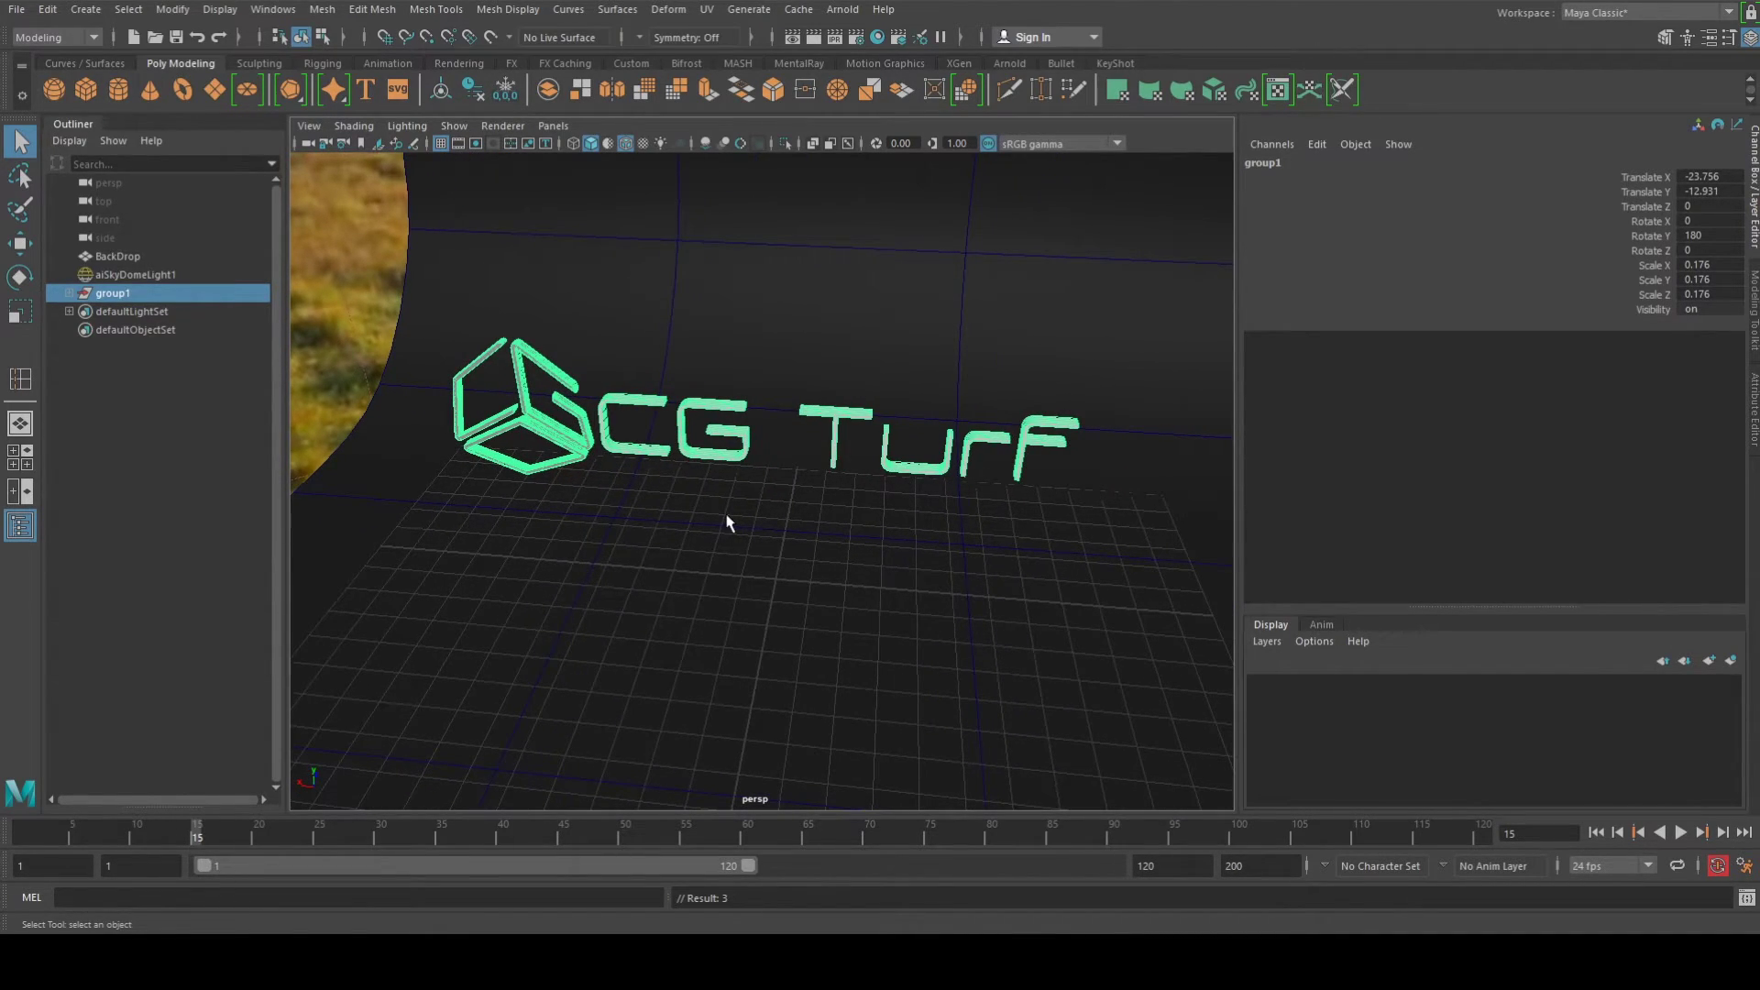
left_click_drag(724, 497, 719, 507, "alt")
key("5")
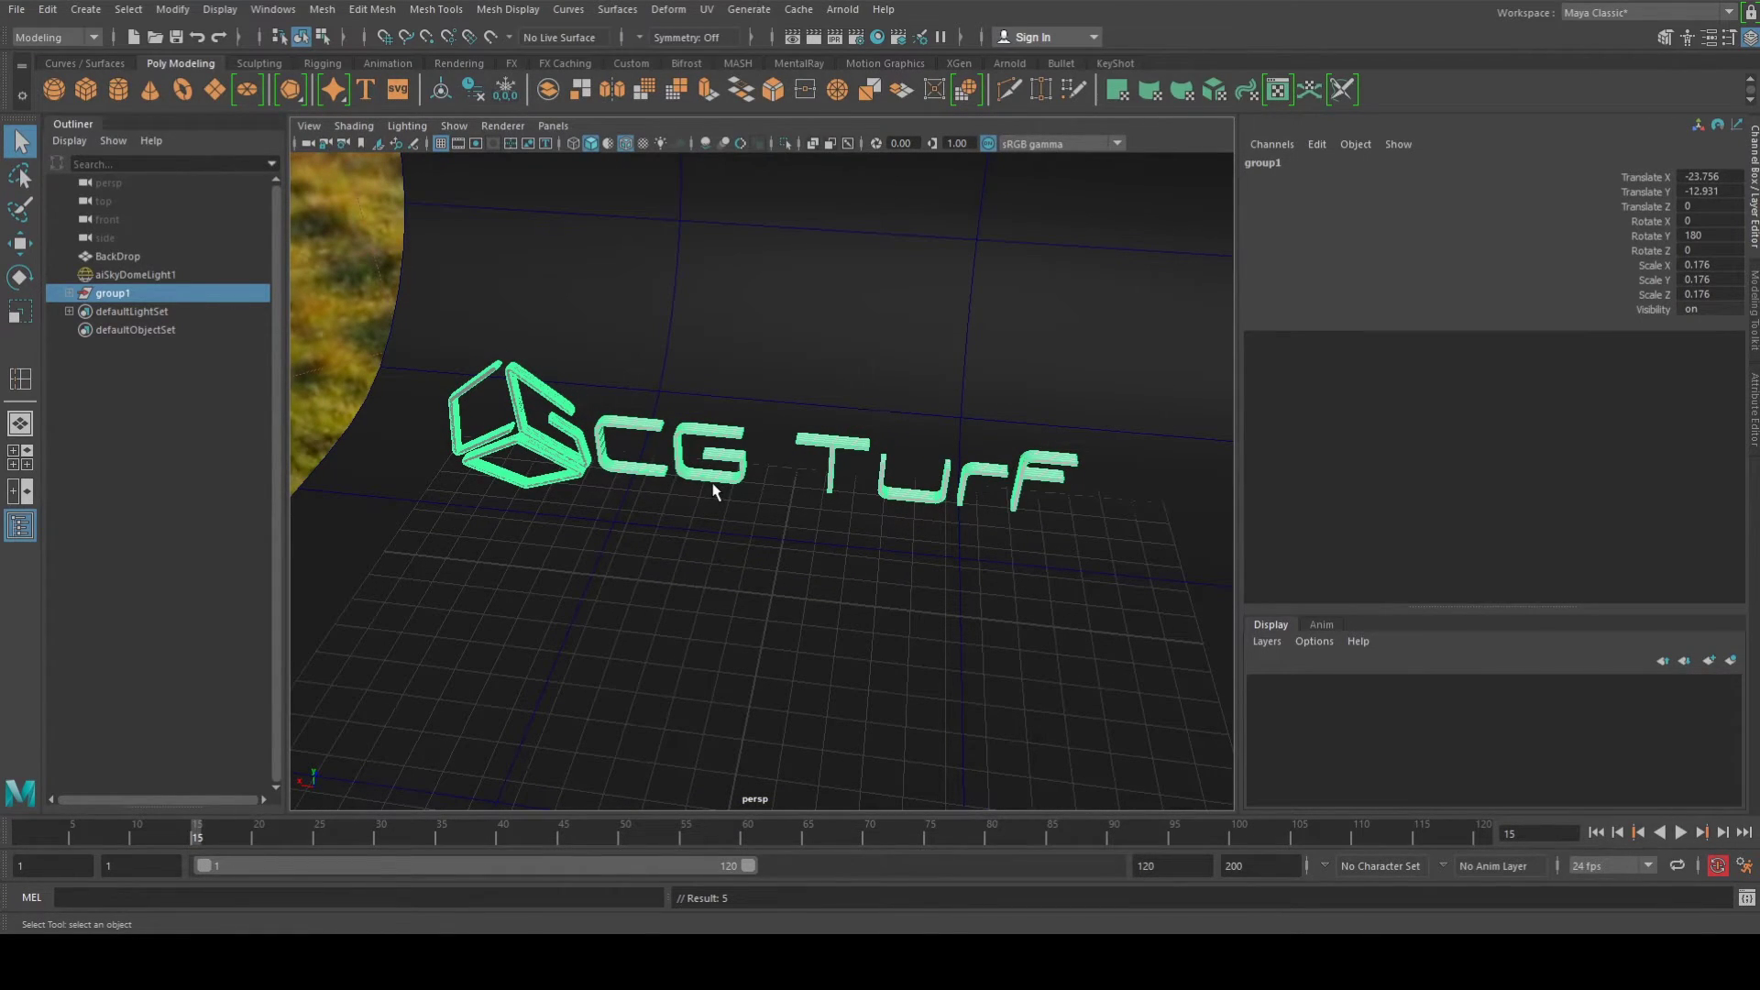
key("e")
left_click_drag(734, 502, 743, 398)
left_click_drag(749, 358, 754, 344)
double_click(1711, 220)
type("-90")
key("Return")
type("w")
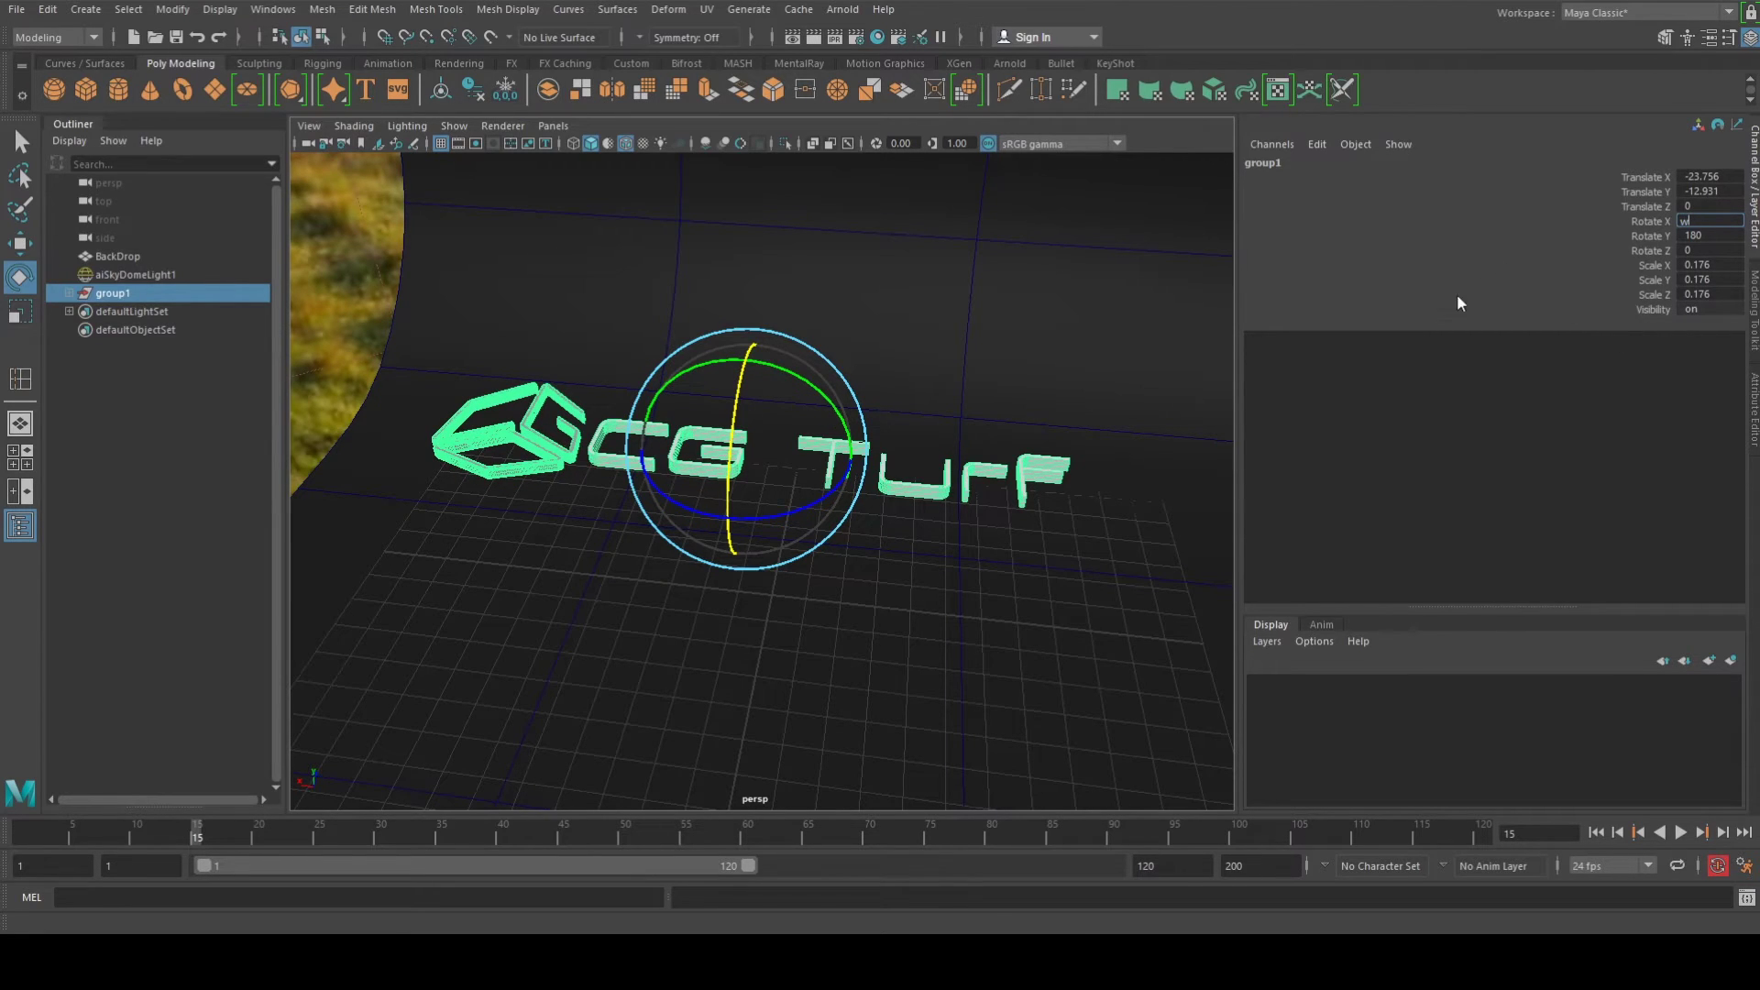
Lower the group toward the backdrop floor, to about Y -17.36, and scale it uniformly to about 0.113
scroll(734, 423, "down", 3)
middle_click_drag(735, 504, 672, 429, "alt")
key("w")
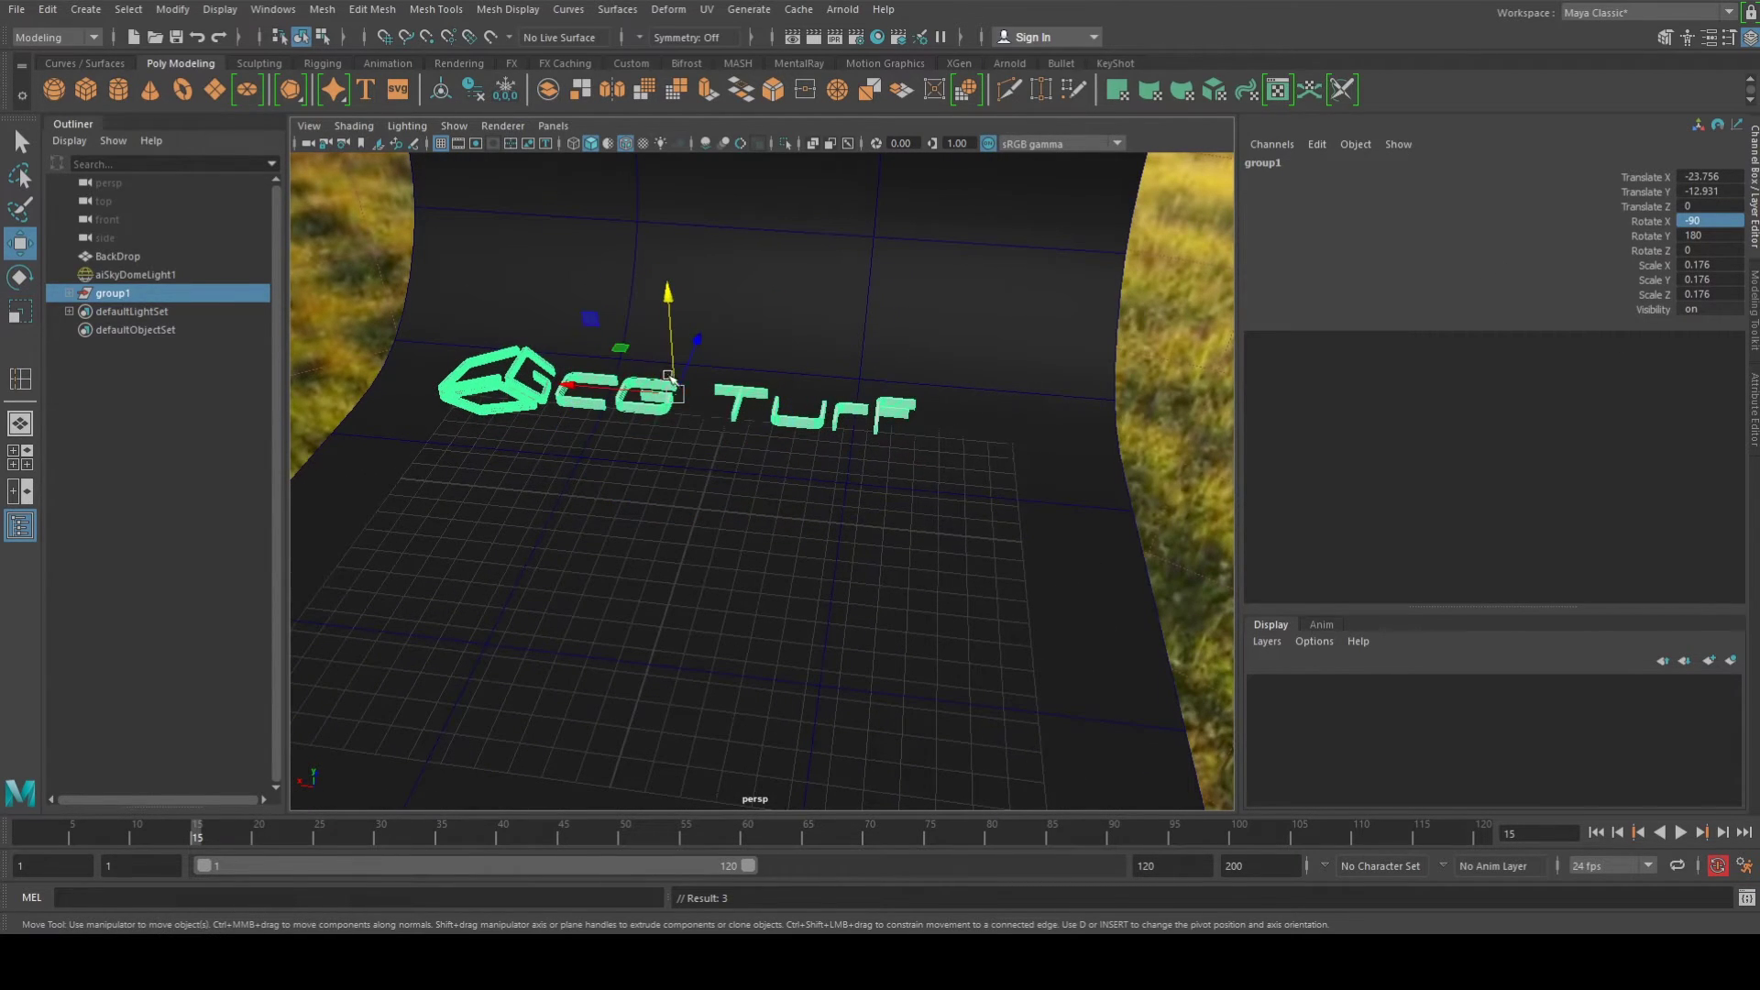
left_click_drag(669, 293, 675, 410)
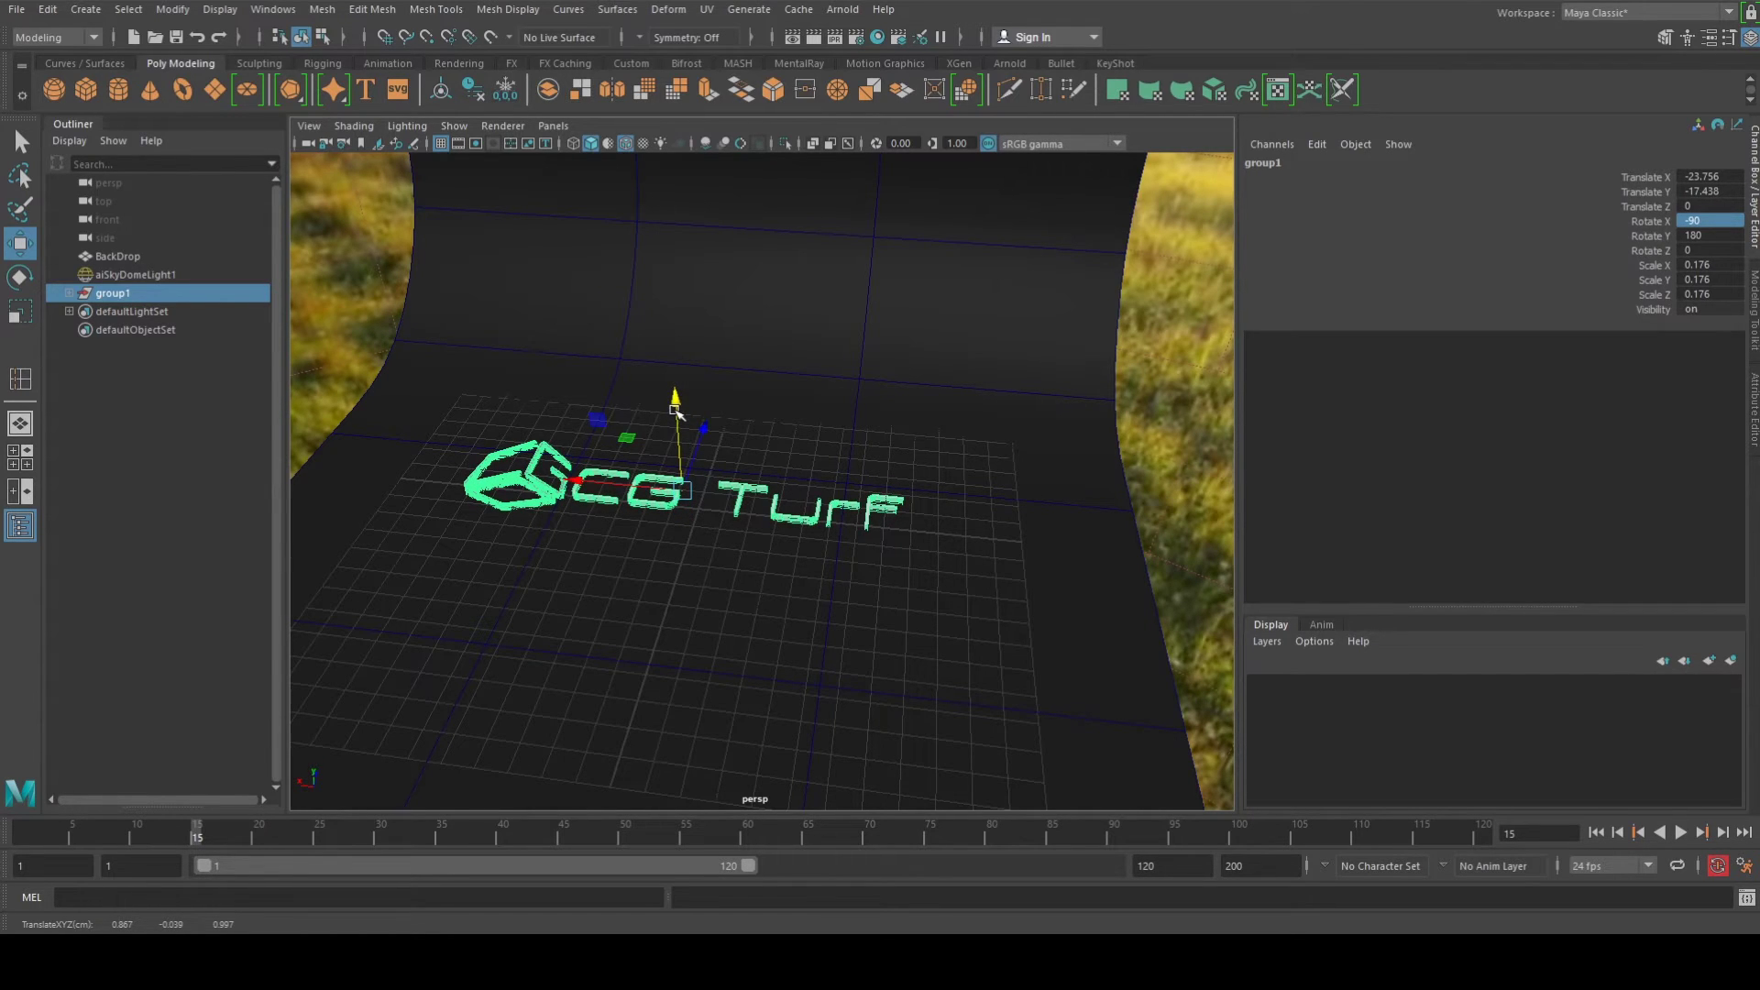
key("f")
left_click_drag(643, 471, 994, 294, "alt")
key("r")
key("f")
key("w")
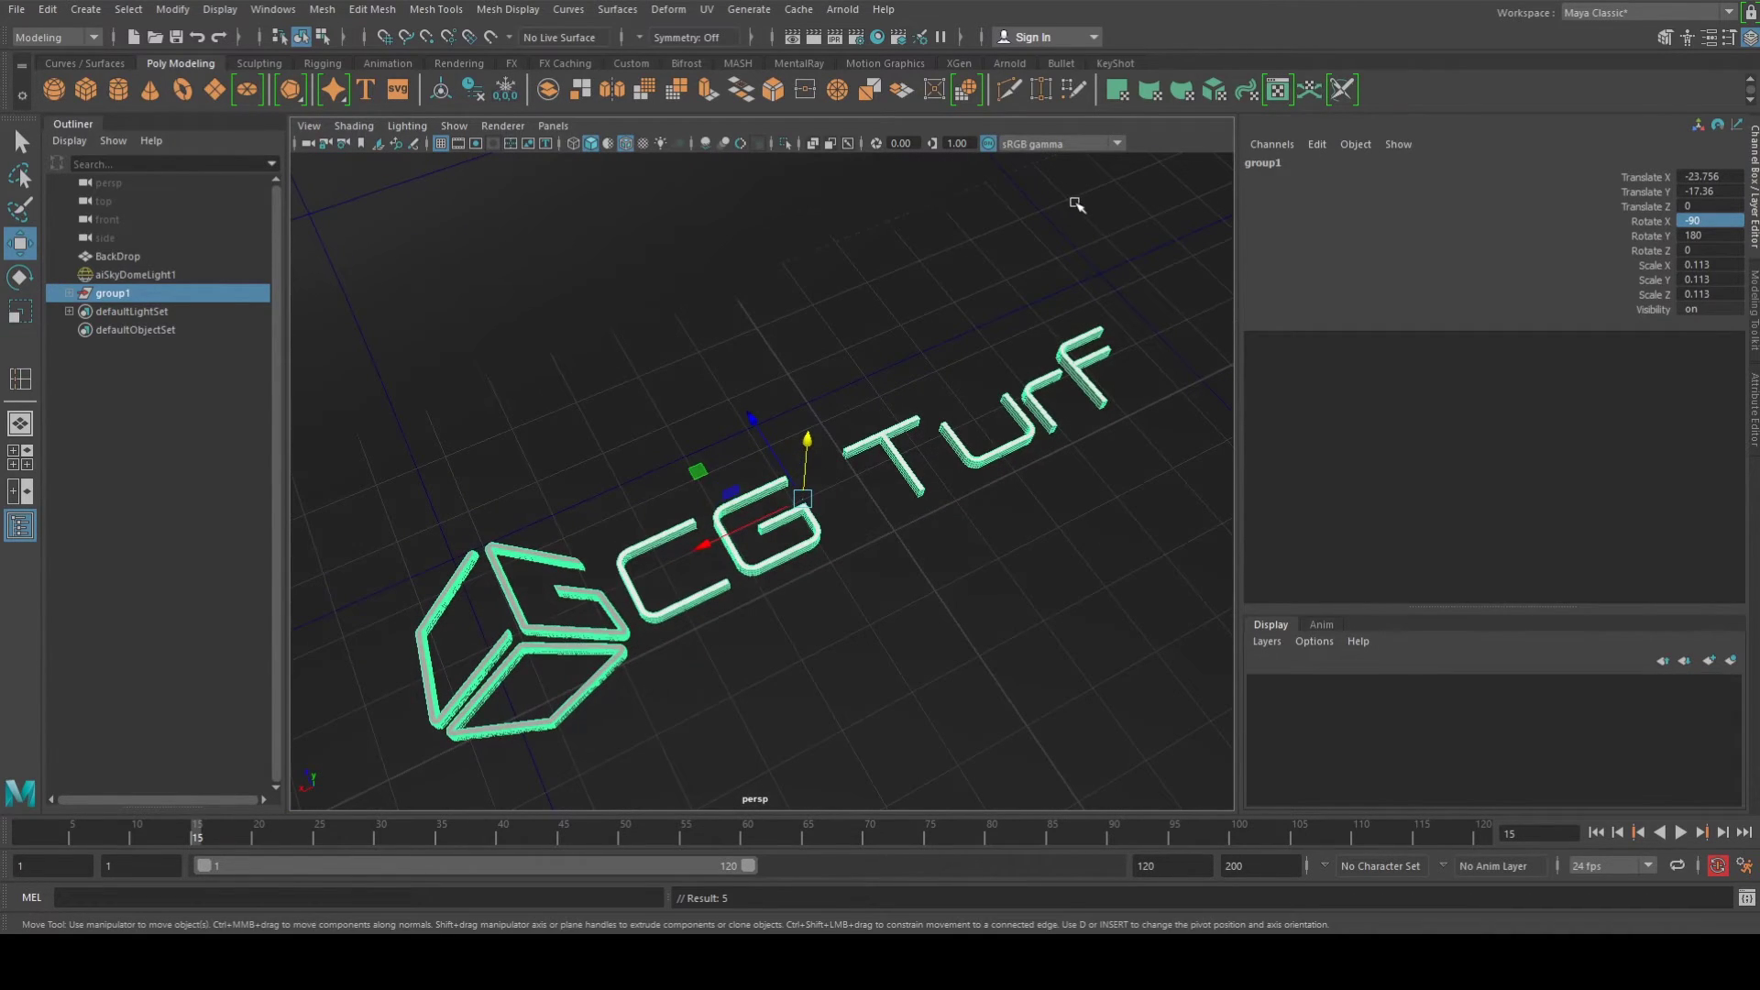
Start an Arnold RenderView preview of the logo and text from a lower perspective angle
left_click(842, 9)
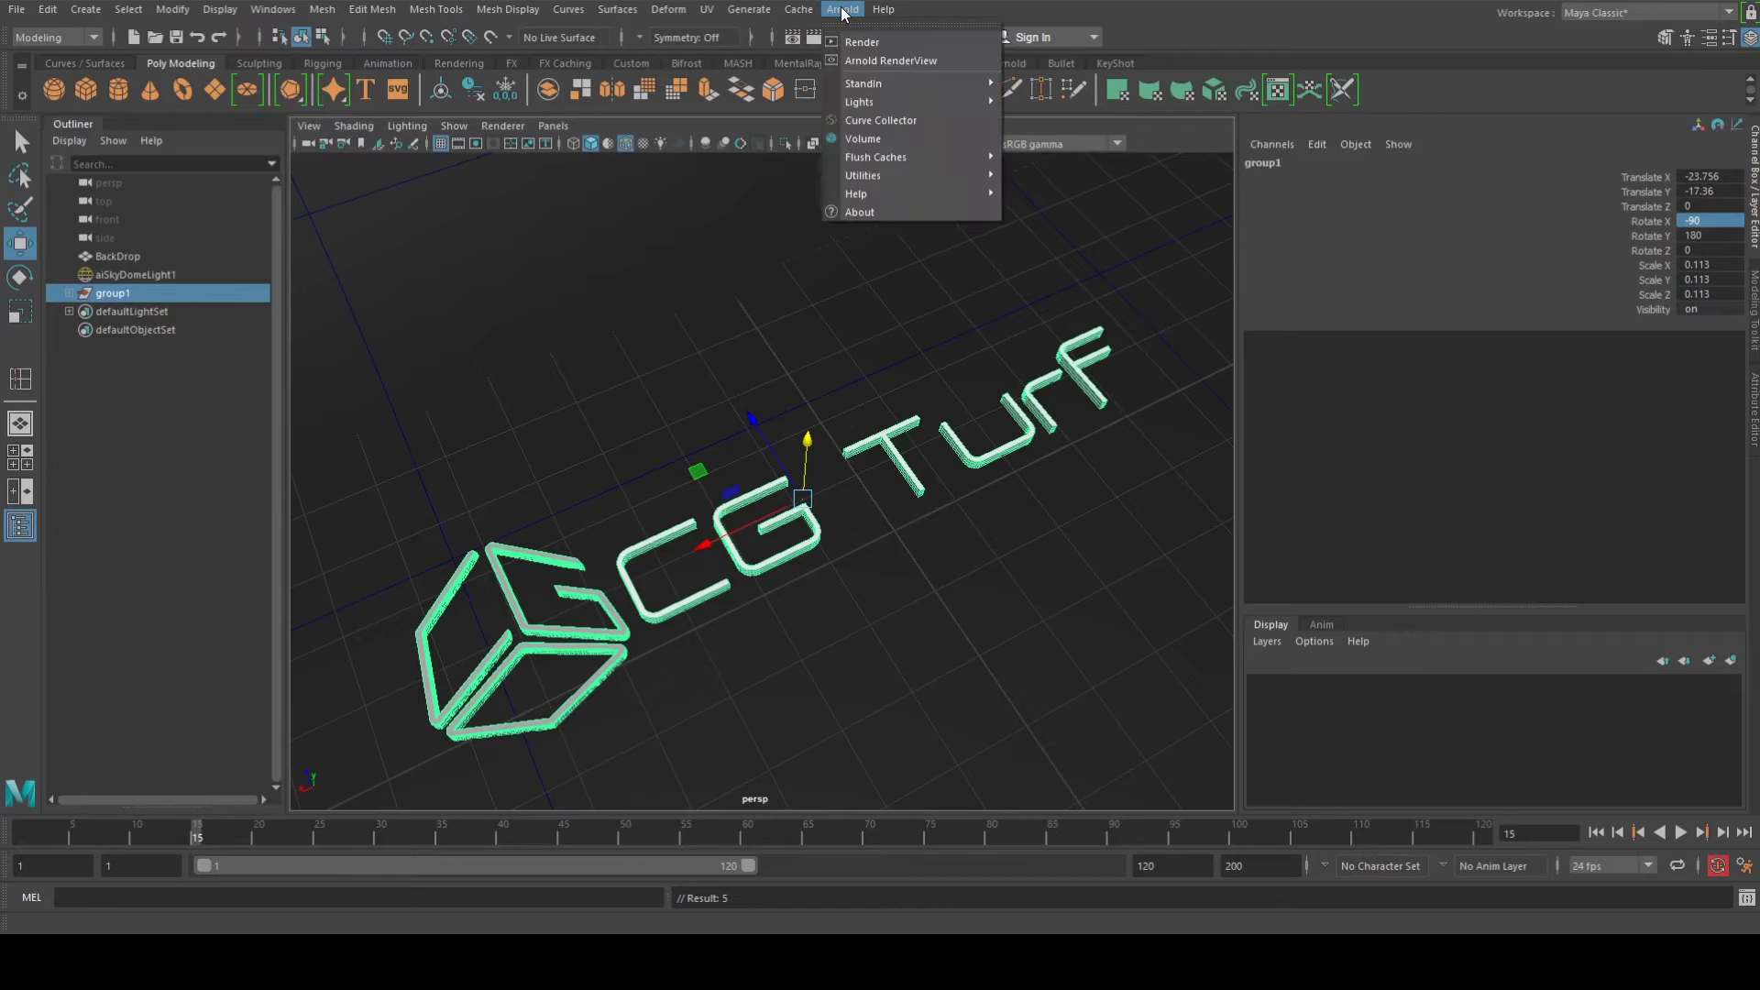
left_click(888, 58)
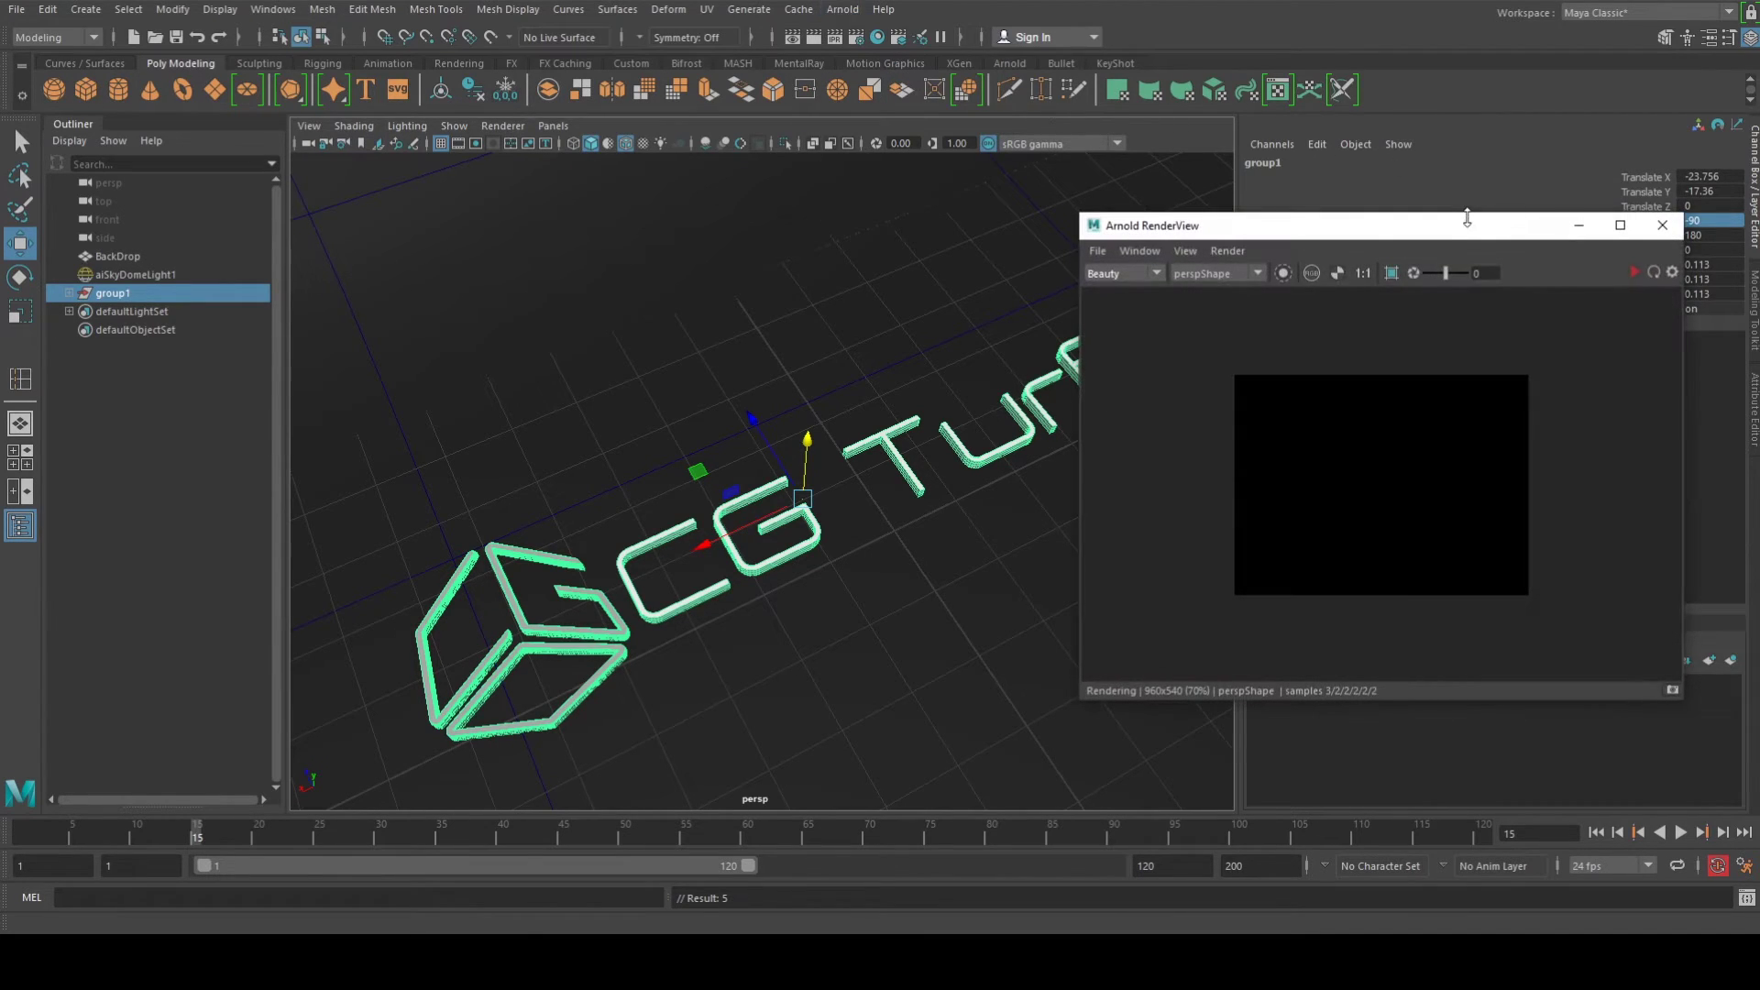
left_click_drag(1478, 216, 1488, 133)
left_click(1645, 189)
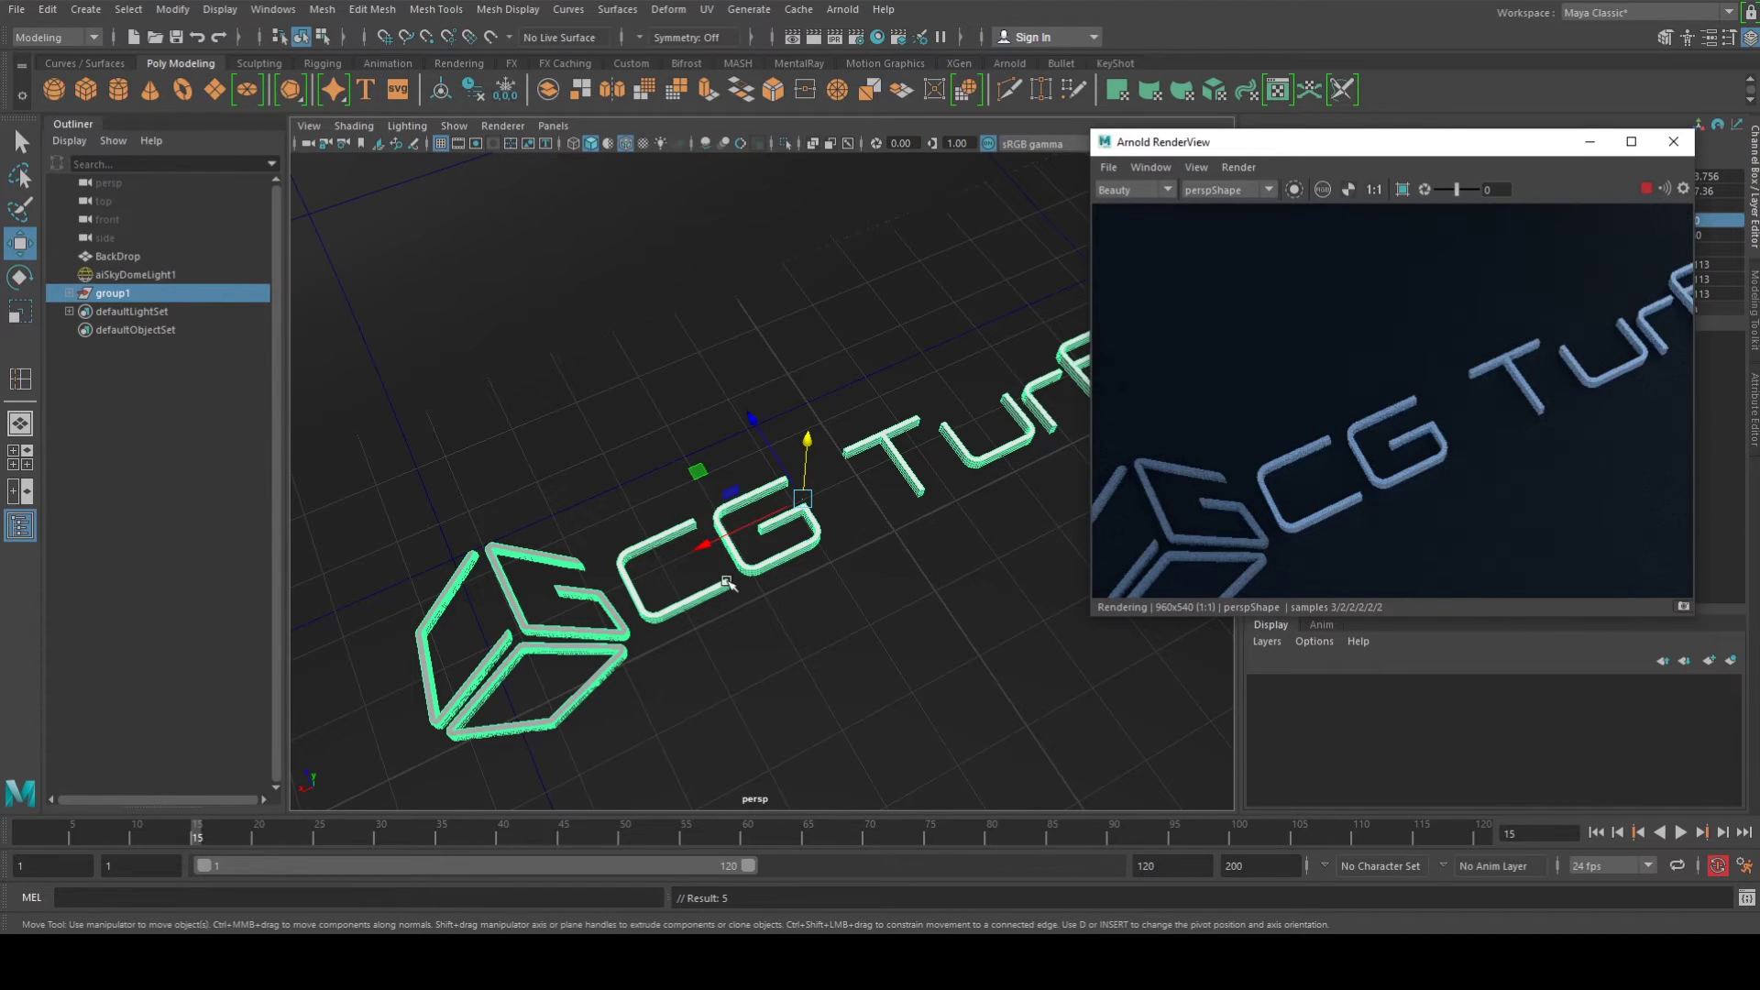
left_click_drag(750, 570, 730, 513, "alt")
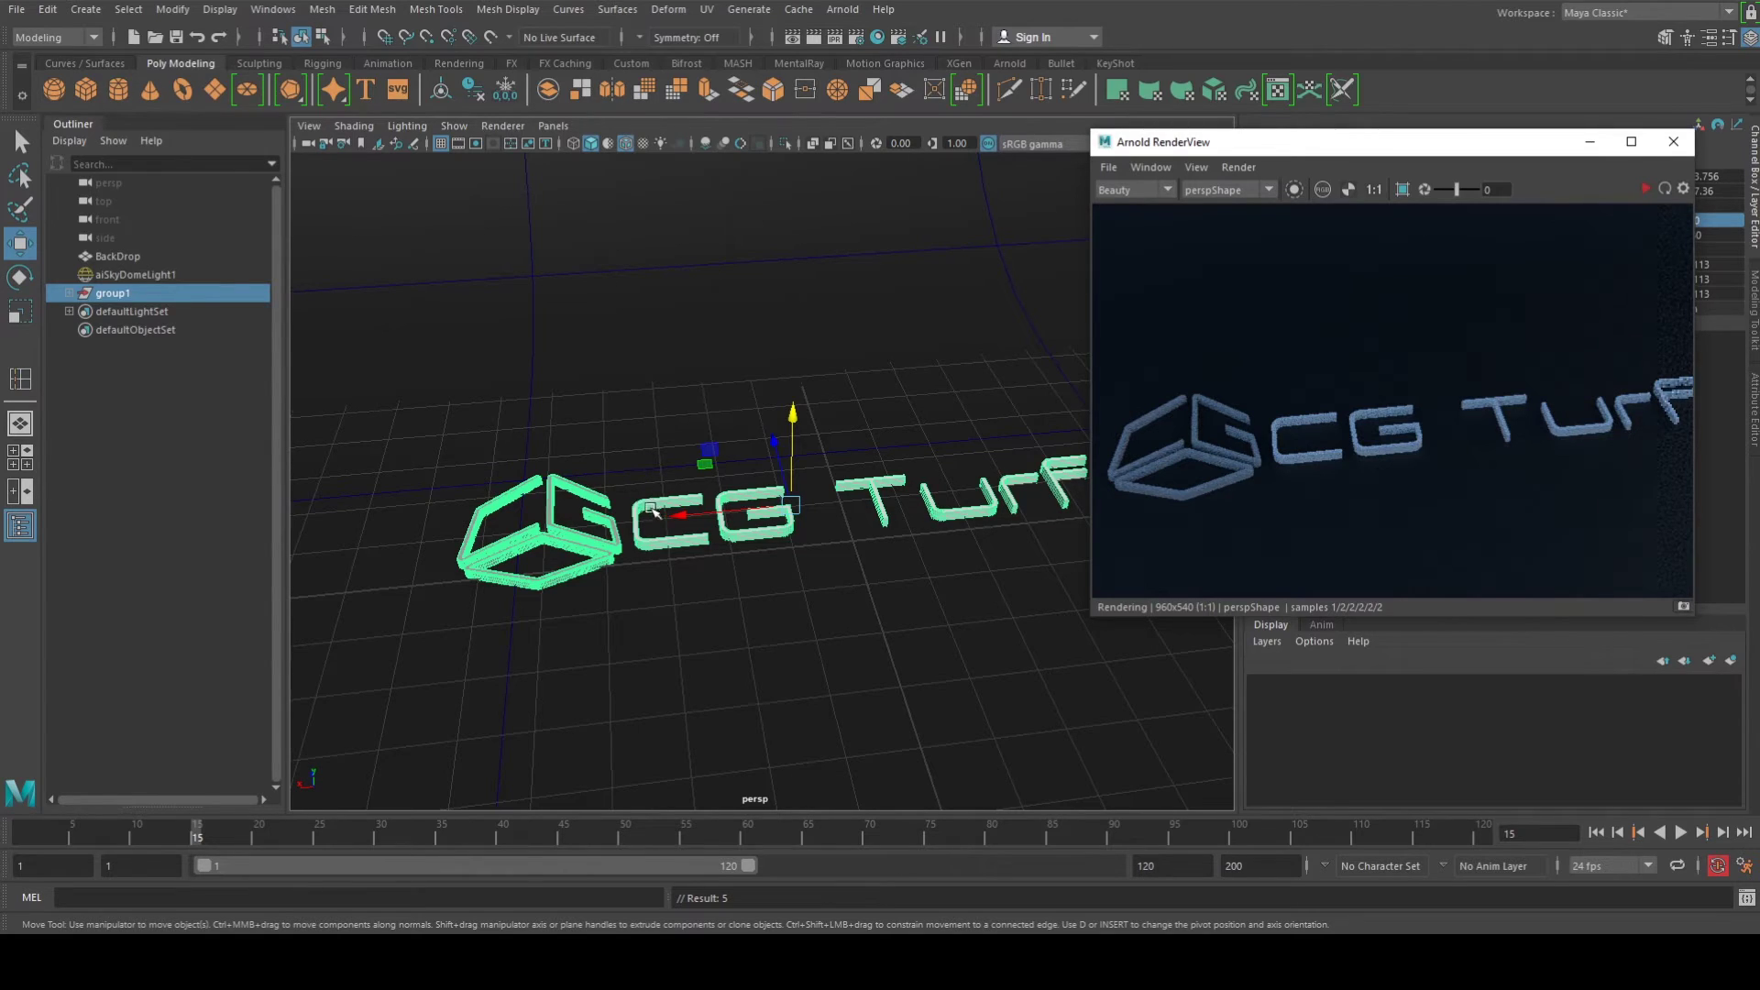
Assign a new Arnold aiStandardSurface material to the logo and text group
right_click(607, 518)
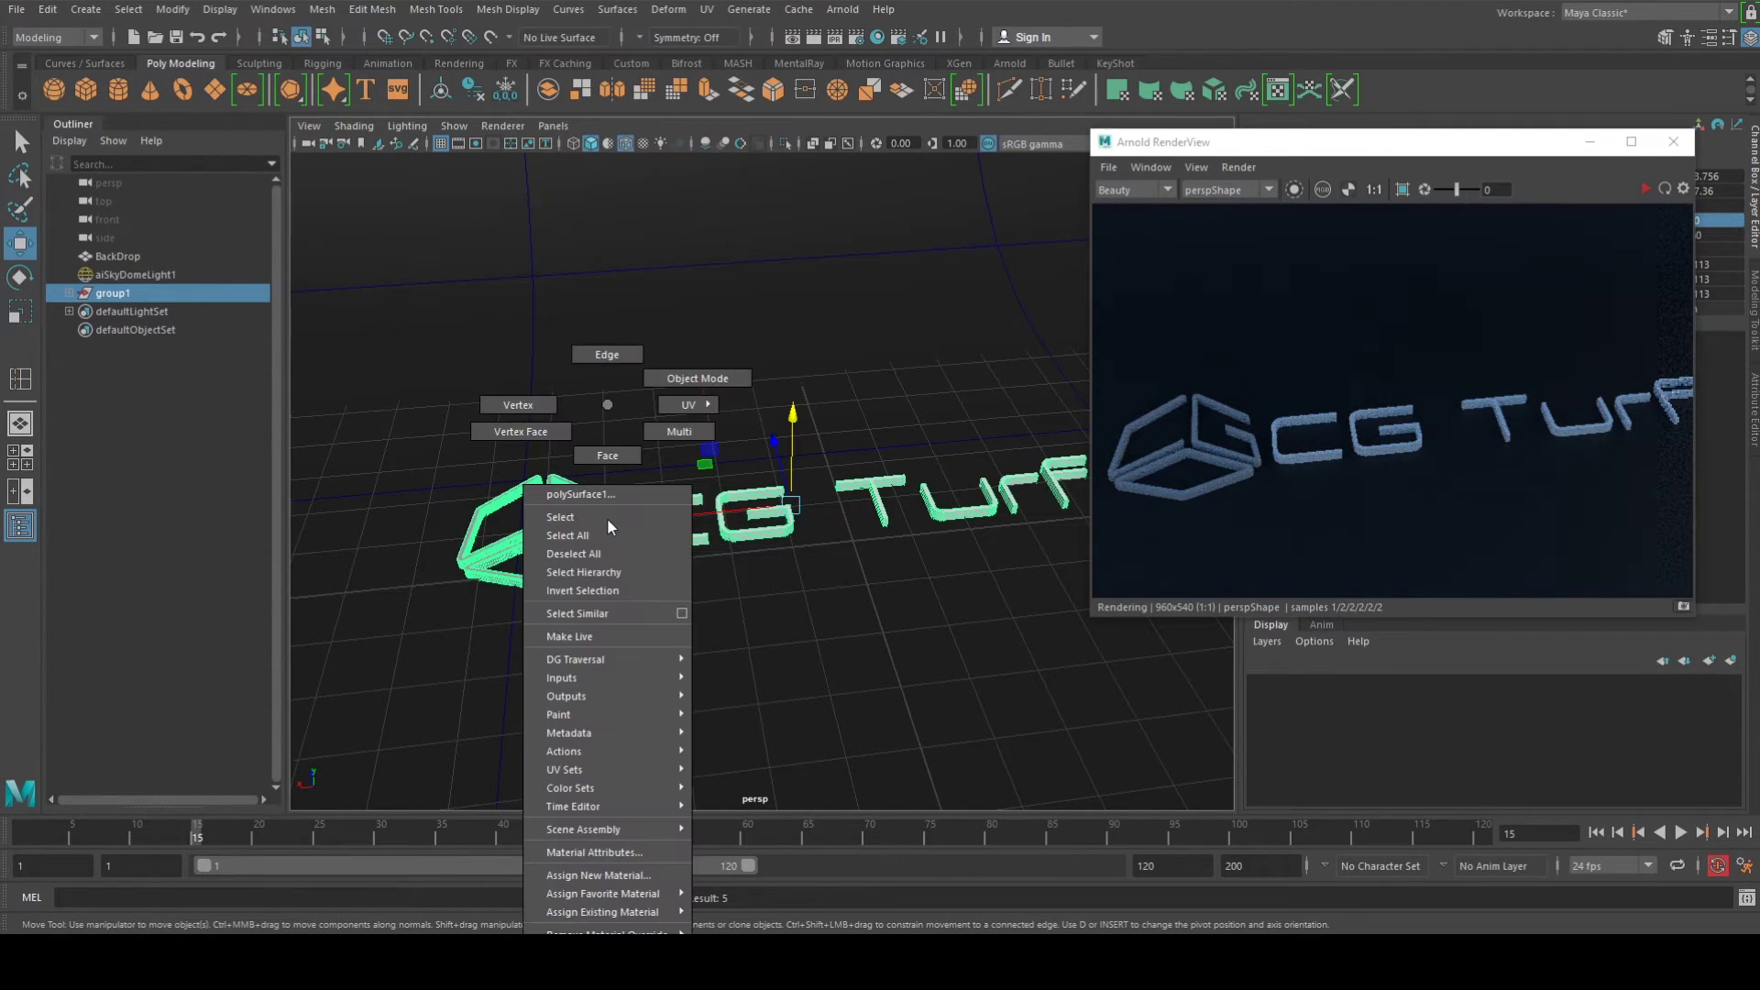
left_click(598, 876)
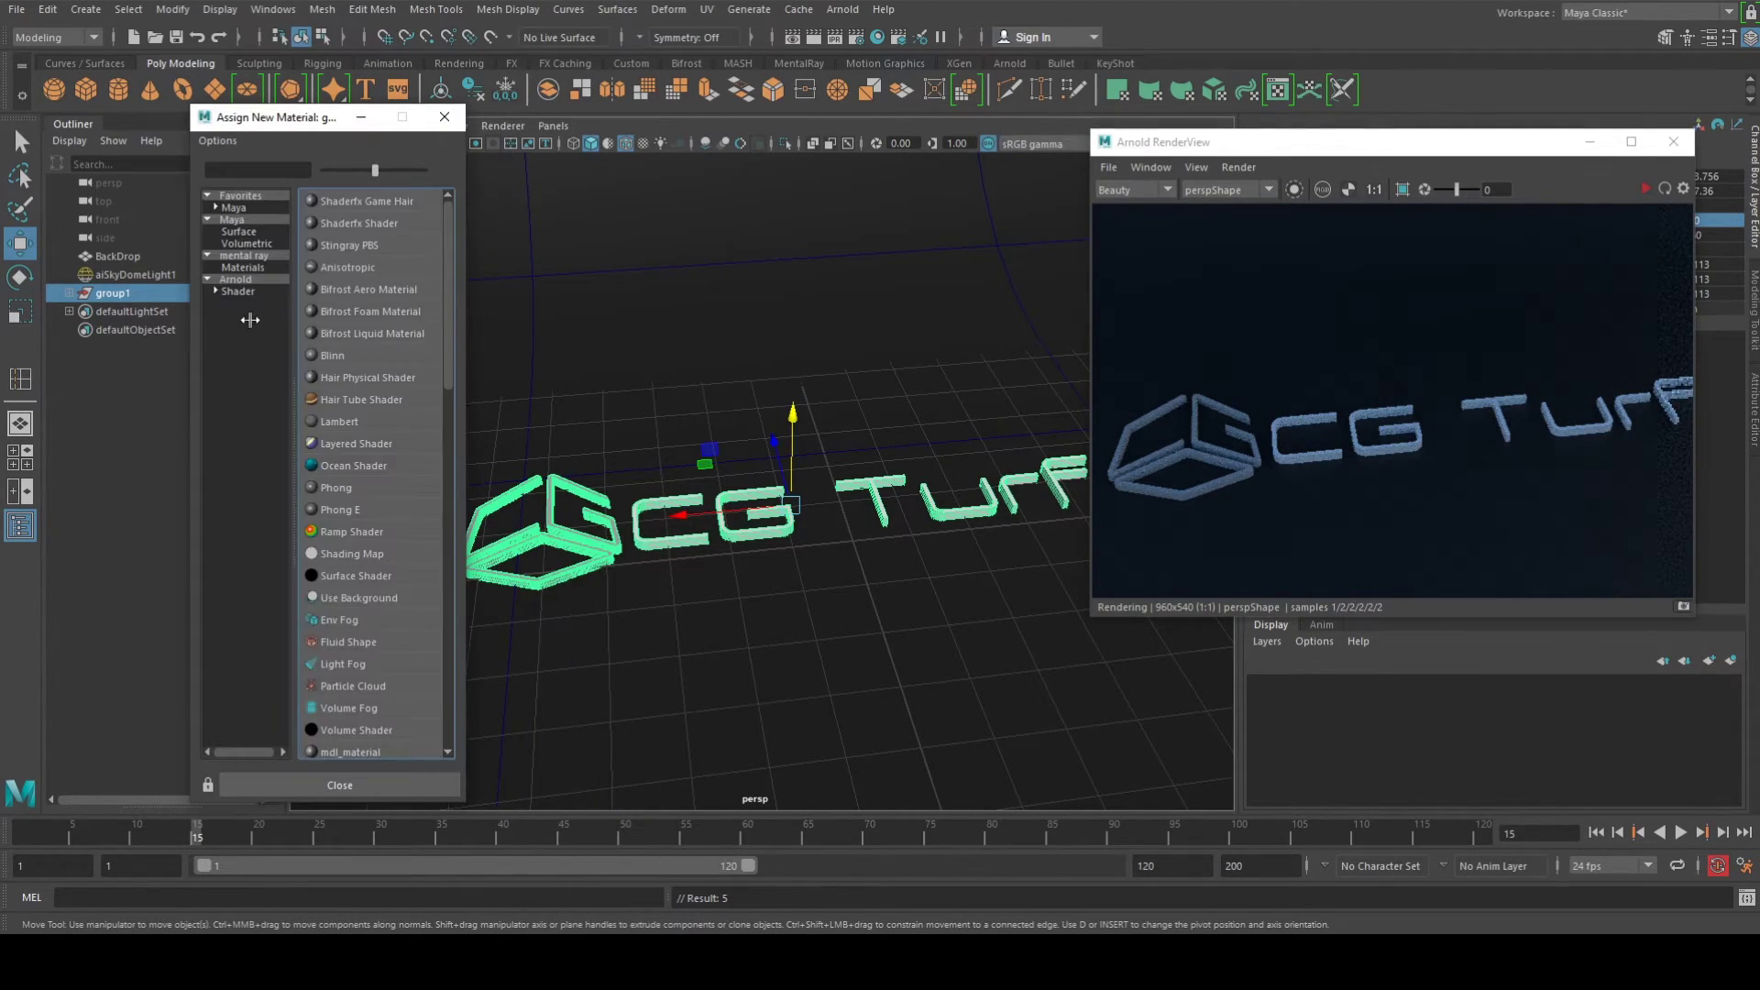
left_click(231, 280)
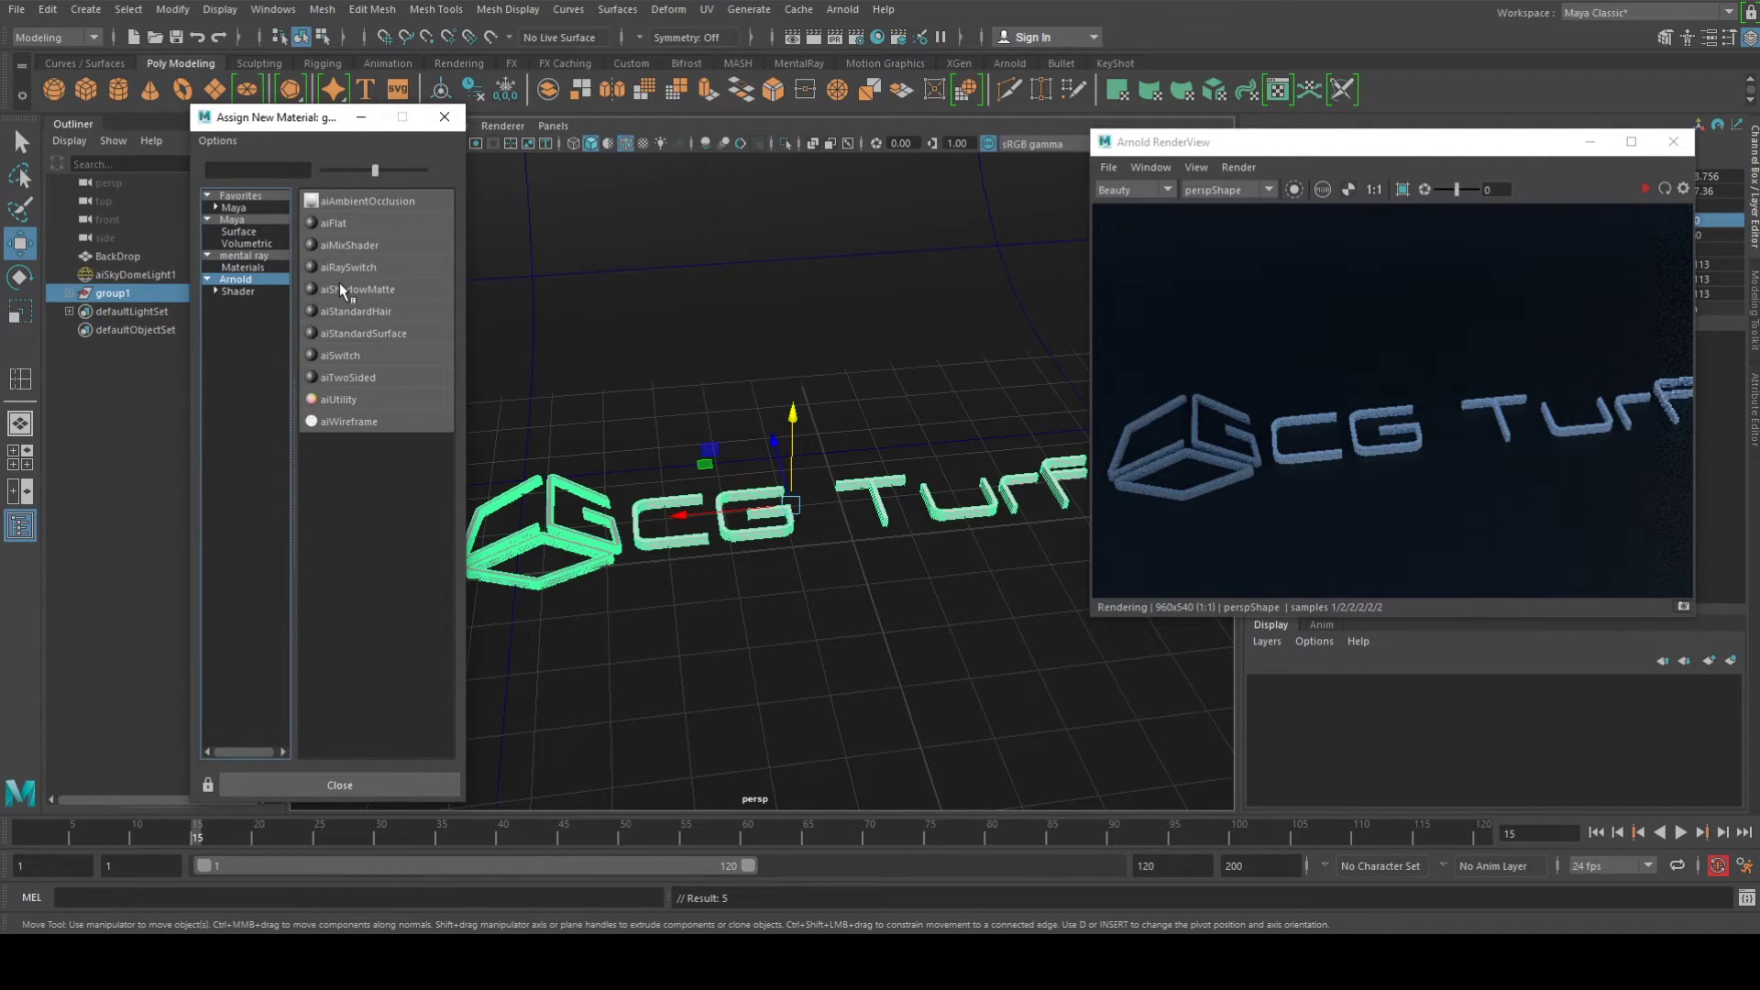
left_click(373, 327)
Replace the settings of the text and logo's aiStandardSurface material with the Gold preset
left_click_drag(1513, 147, 513, 309)
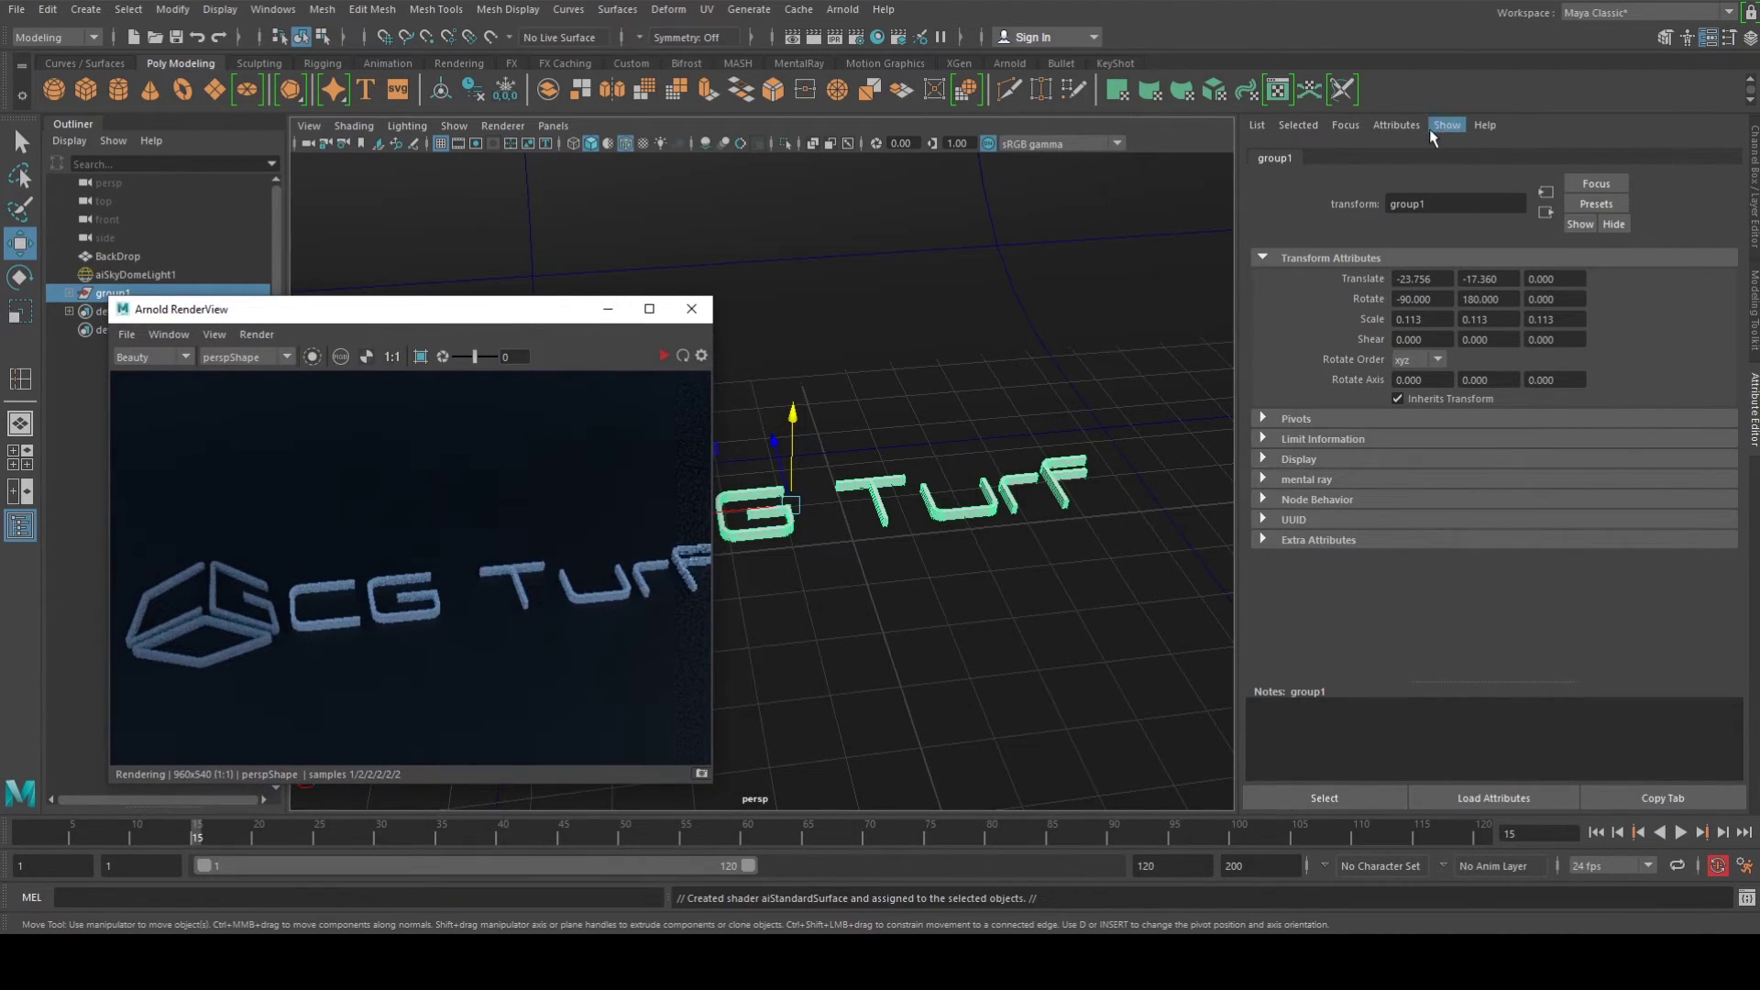
left_click(1062, 475)
left_click(1735, 158)
left_click(1736, 157)
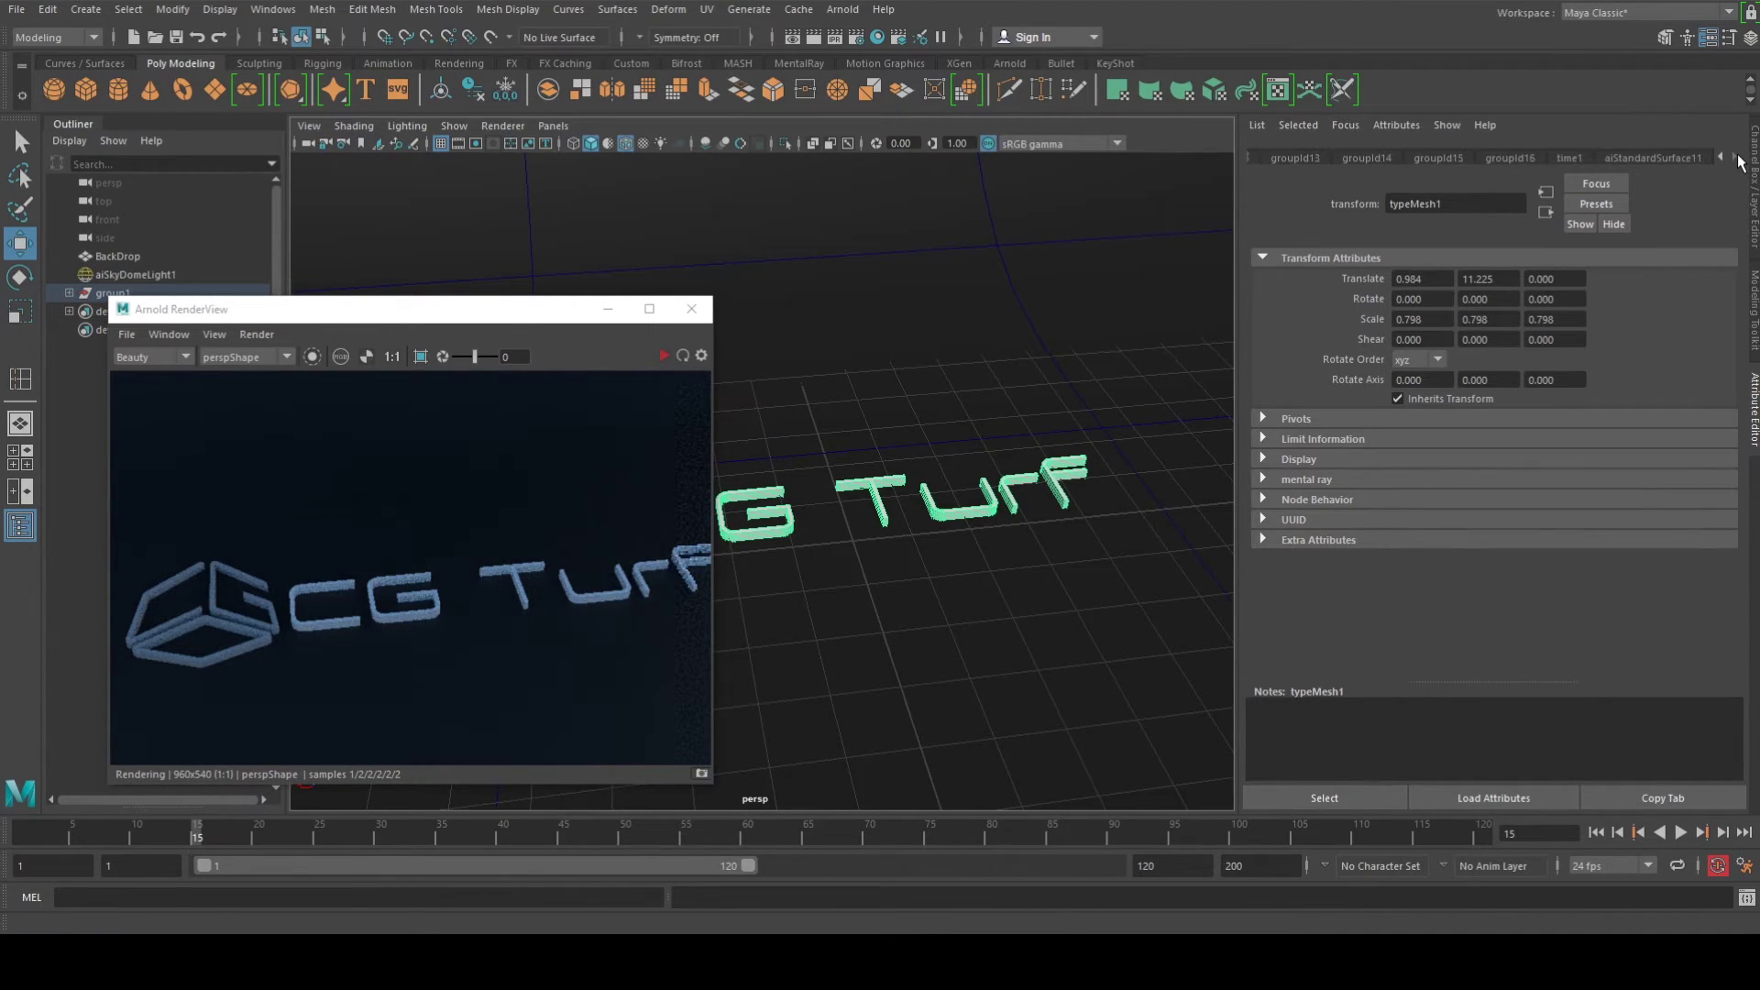
left_click(1669, 157)
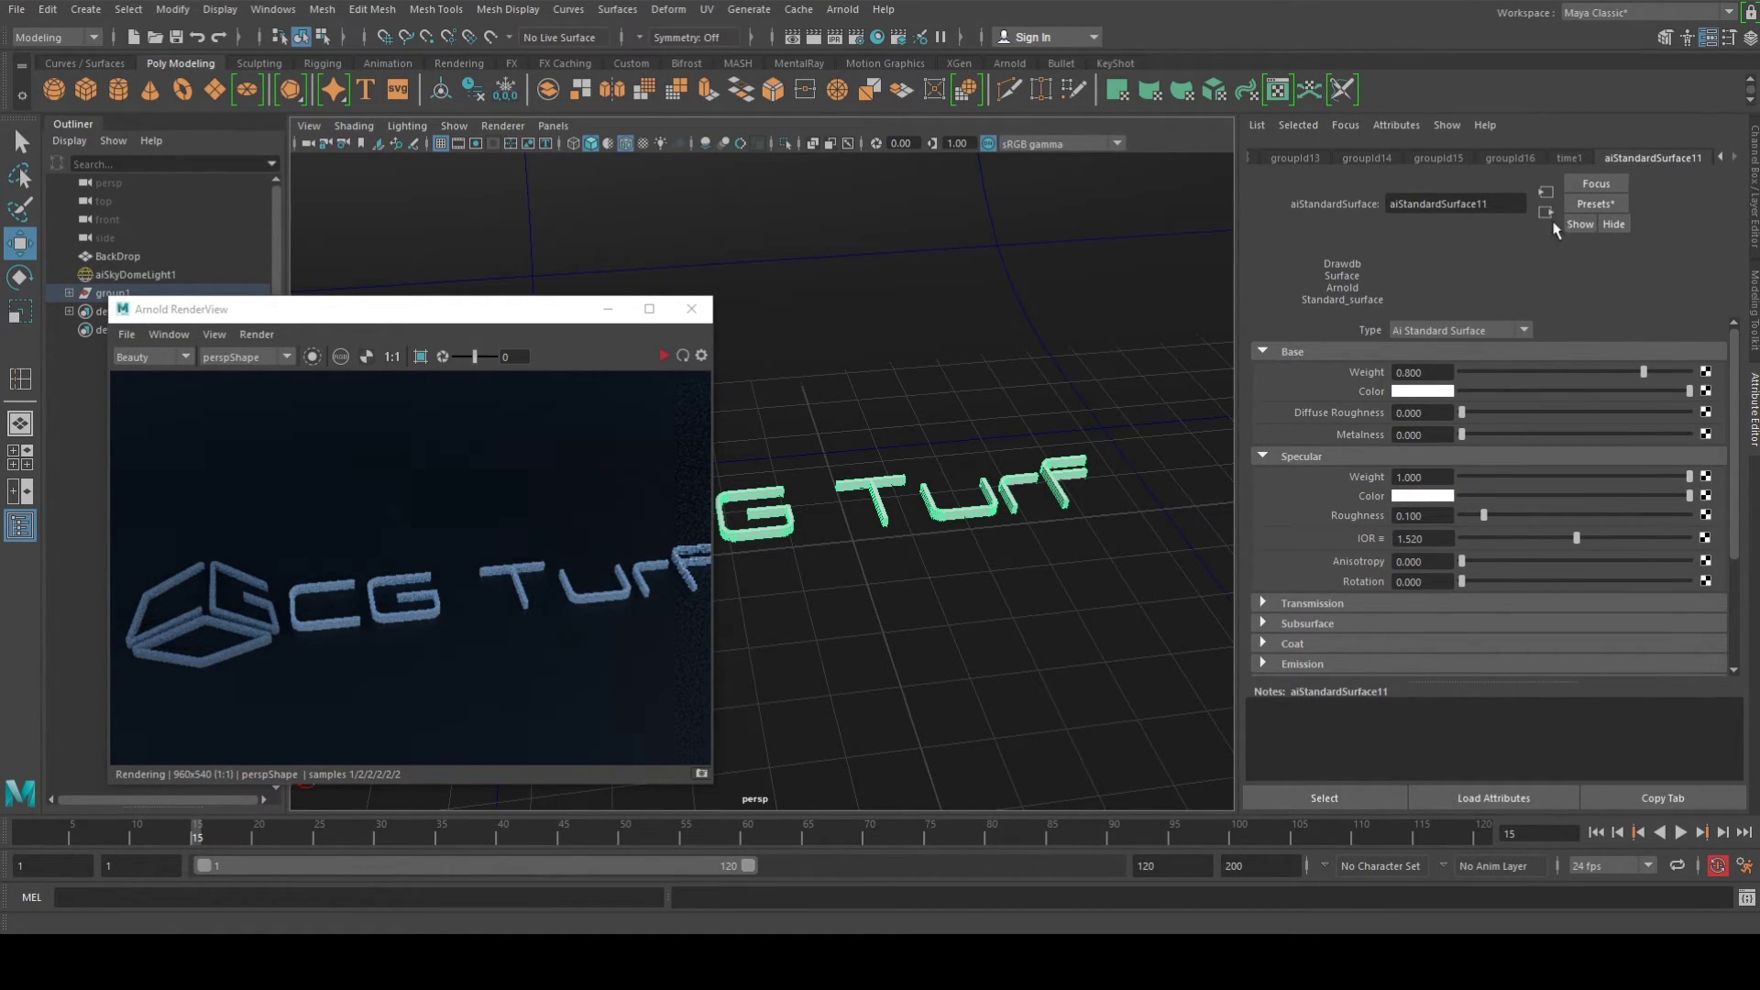
left_click(1583, 205)
mouse_move(1564, 385)
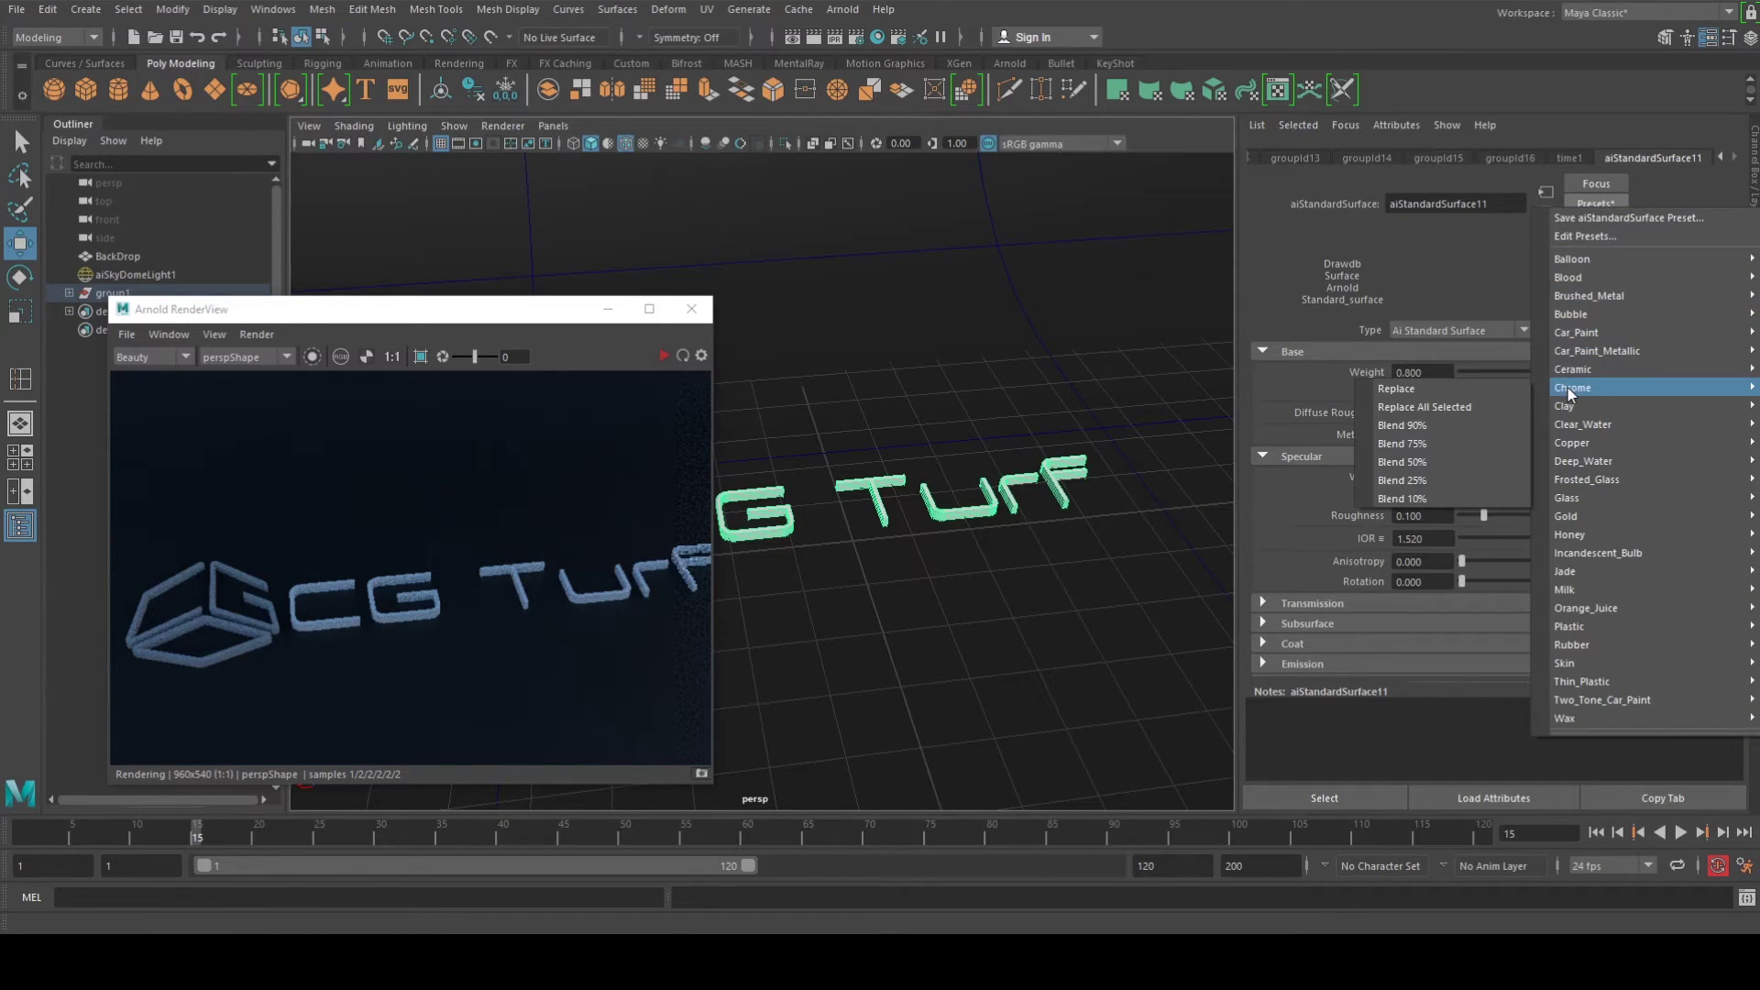
mouse_move(1579, 515)
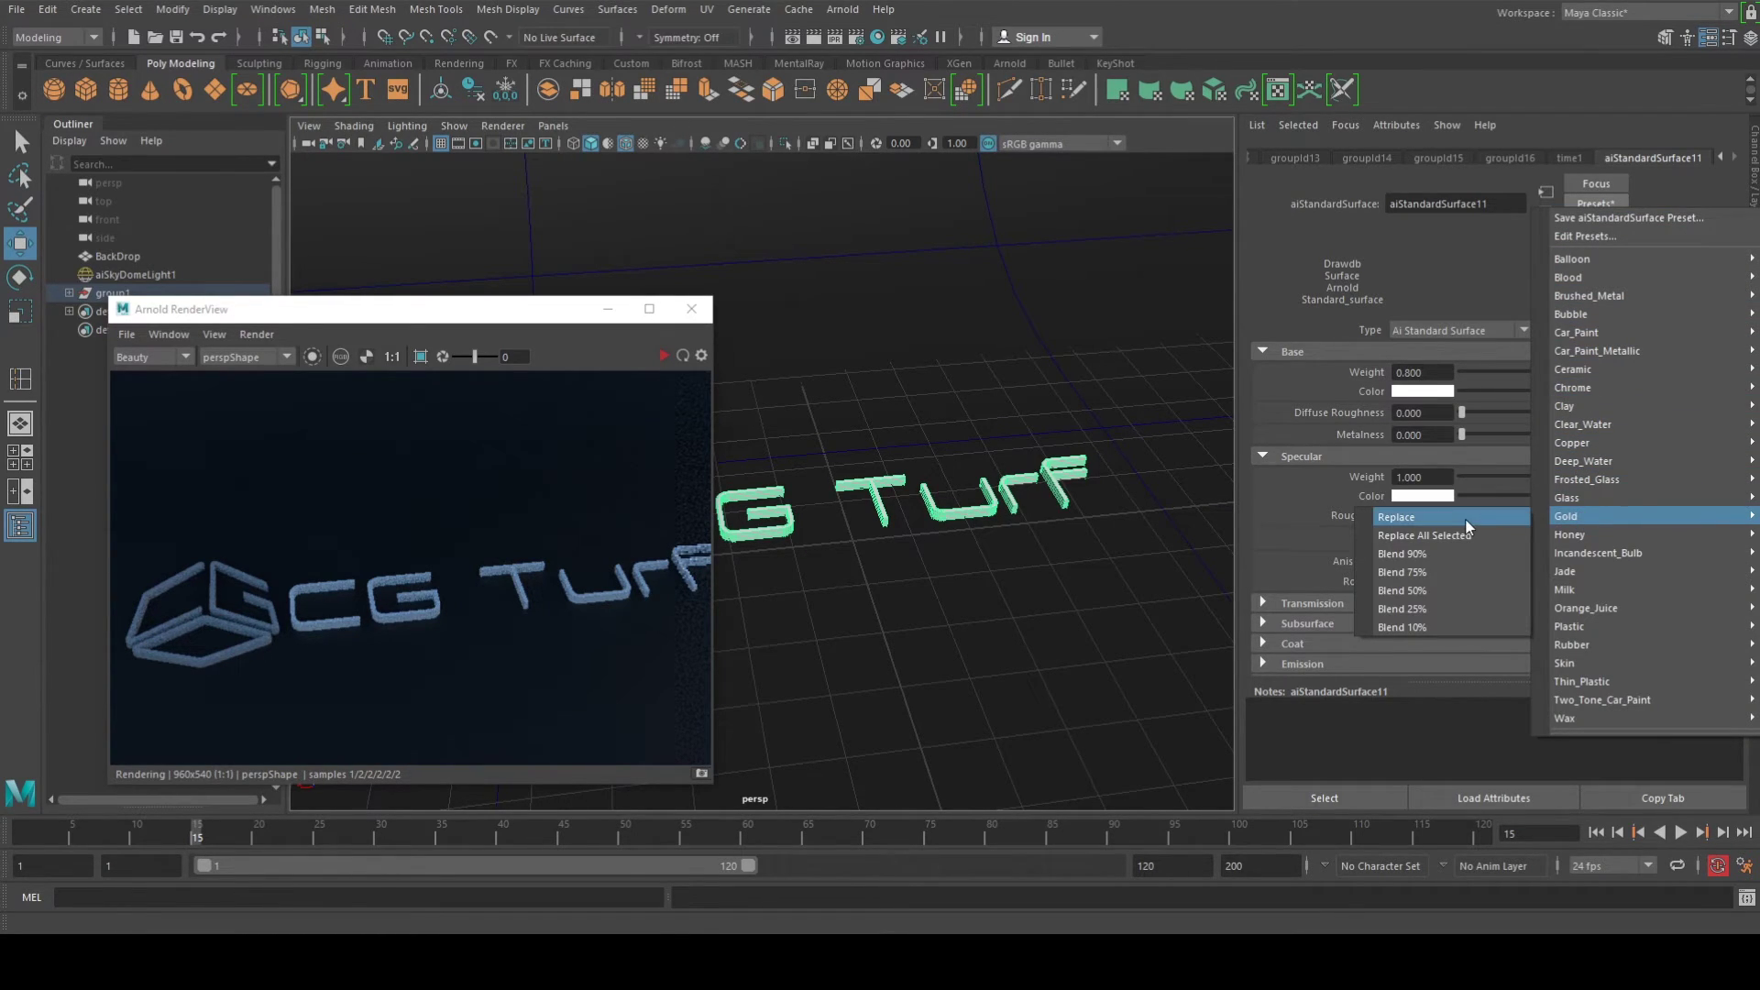
left_click(1467, 527)
Restart the Arnold live render and view the gold logo and text from another angle
left_click_drag(392, 320, 1453, 286)
left_click(1715, 300)
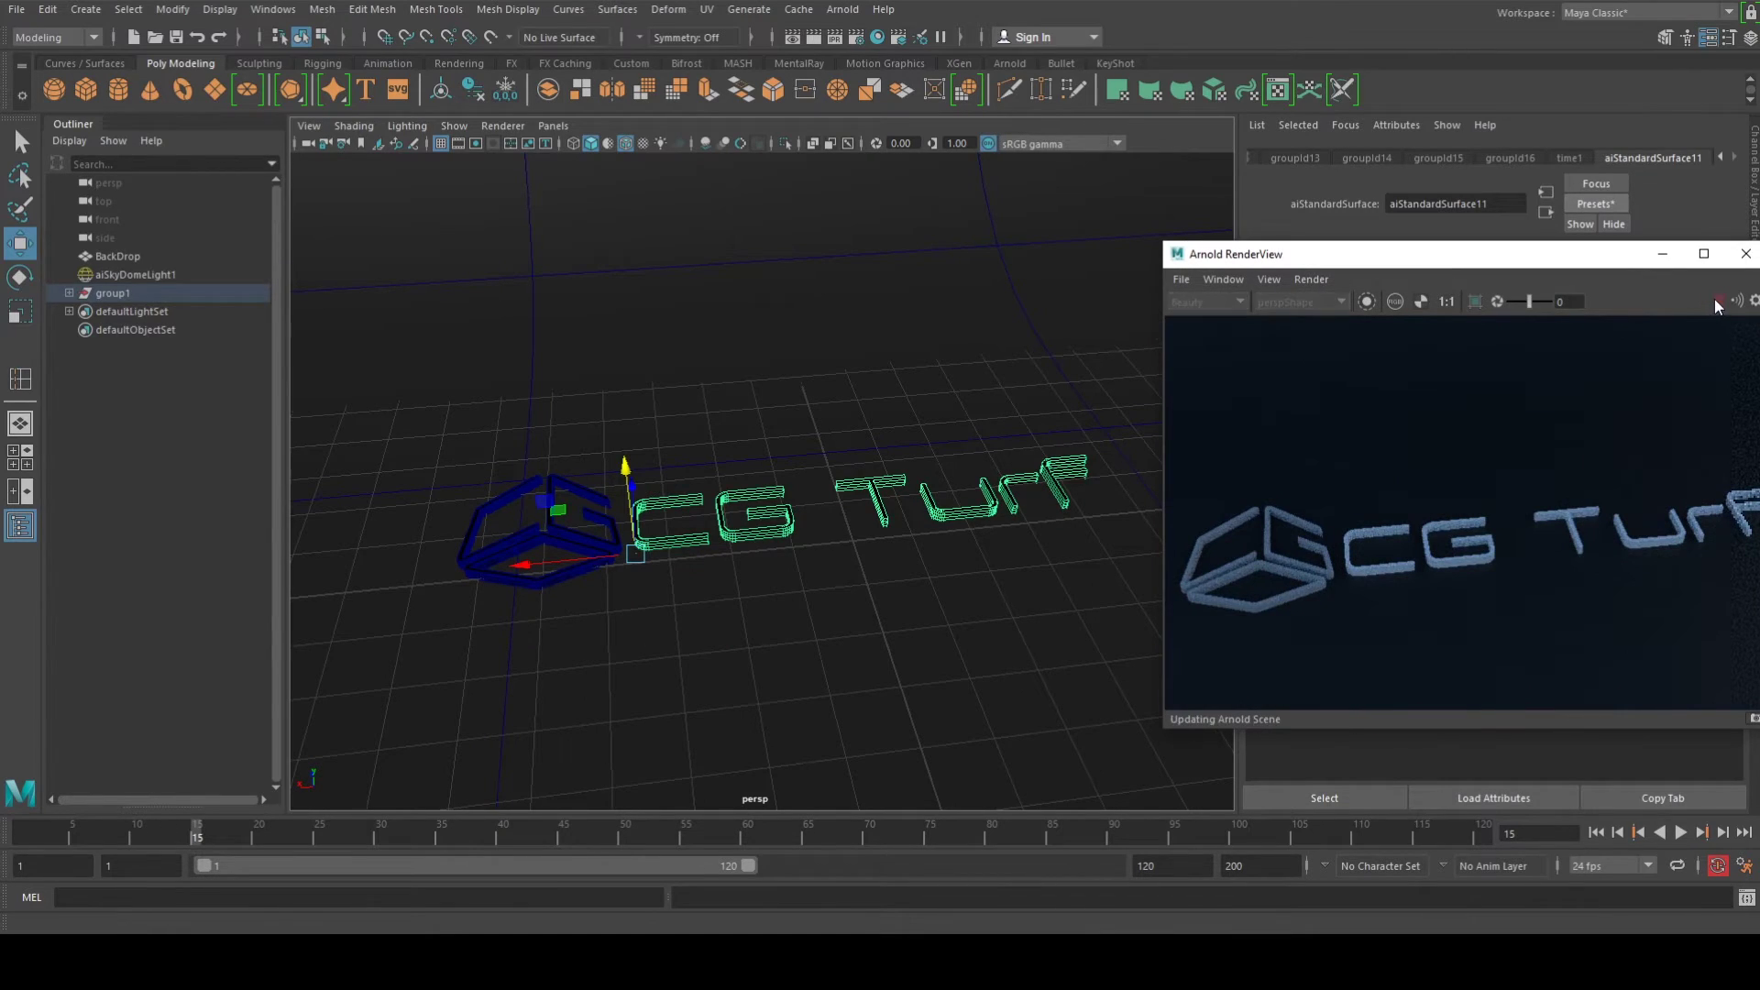
left_click_drag(1627, 259, 1504, 194)
left_click_drag(794, 436, 693, 408, "alt")
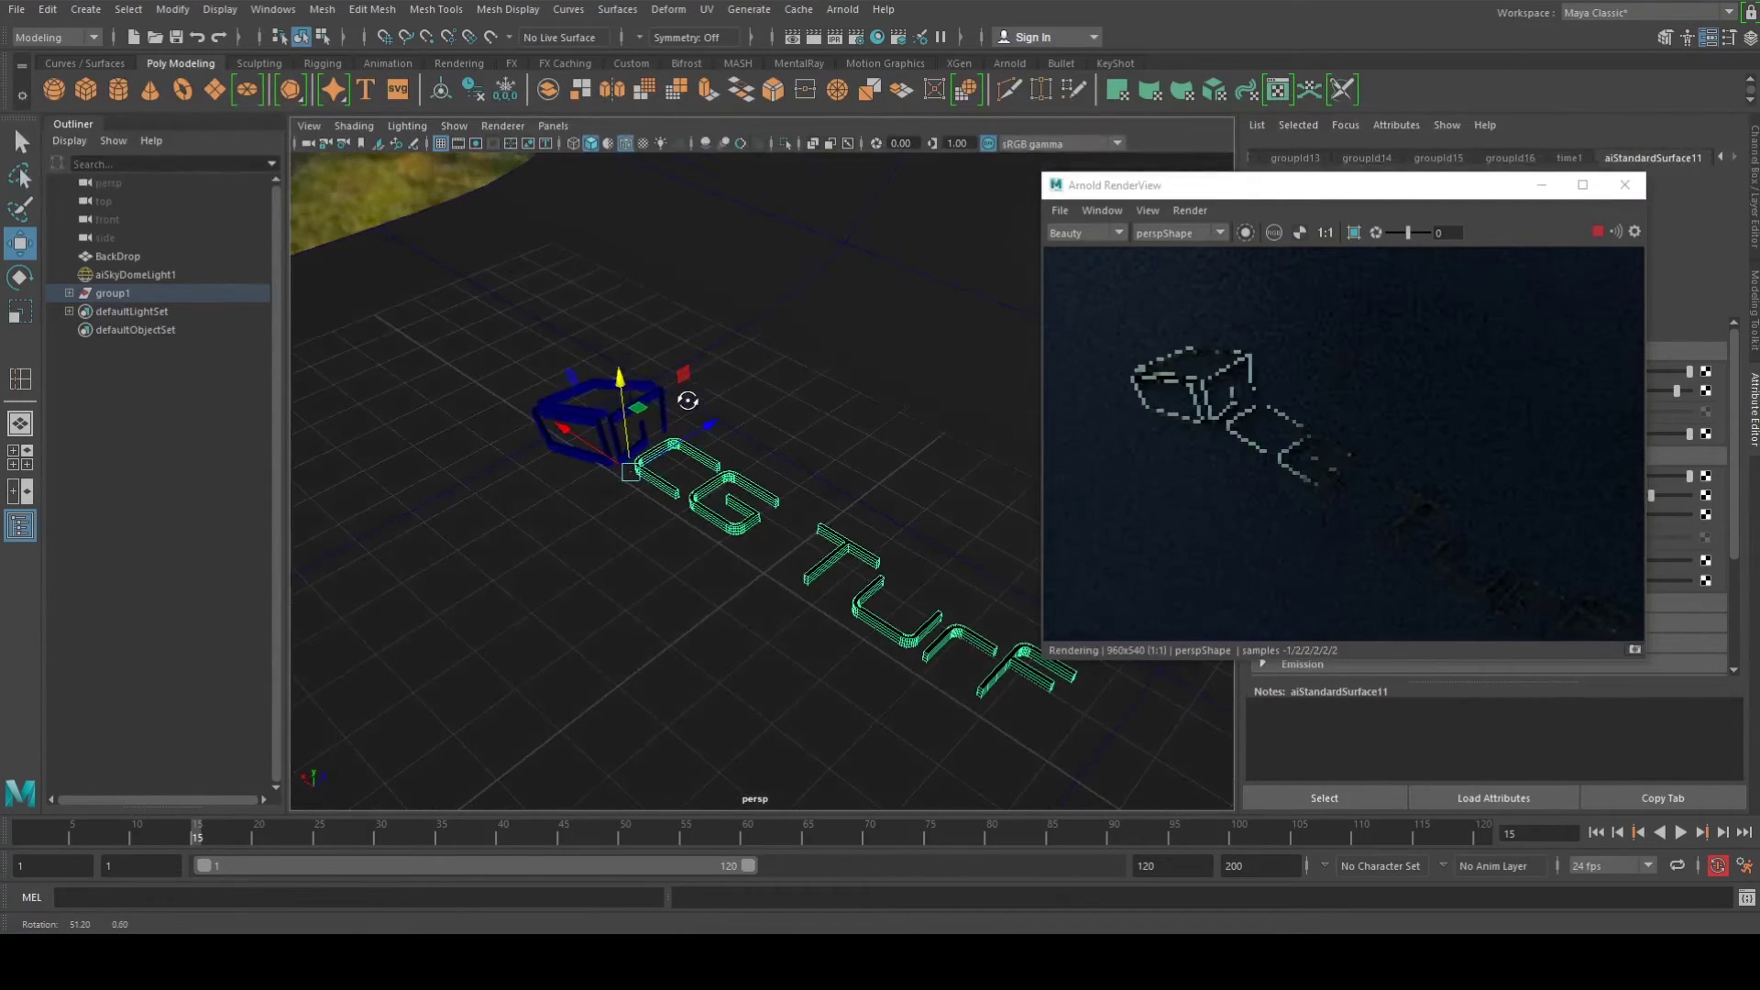
Change the logo and text material's base color to a bright blue and check it in the live render from several angles
left_click_drag(1375, 185, 758, 280)
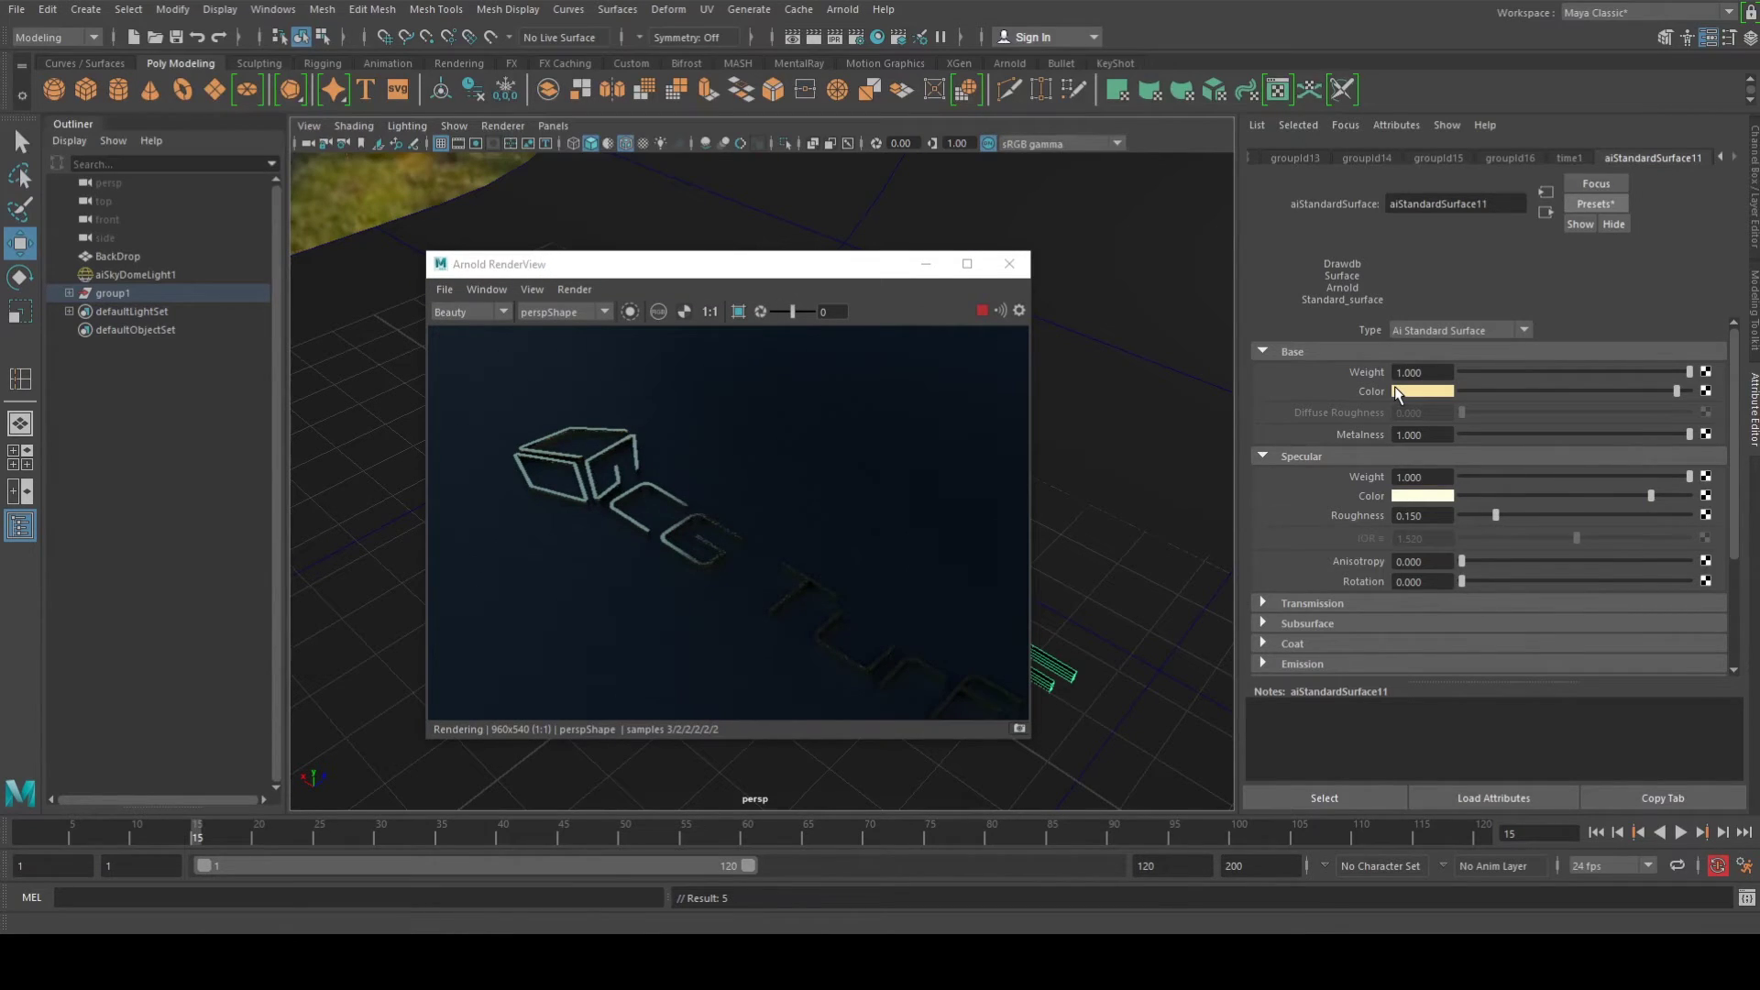
left_click(1394, 389)
left_click(1383, 340)
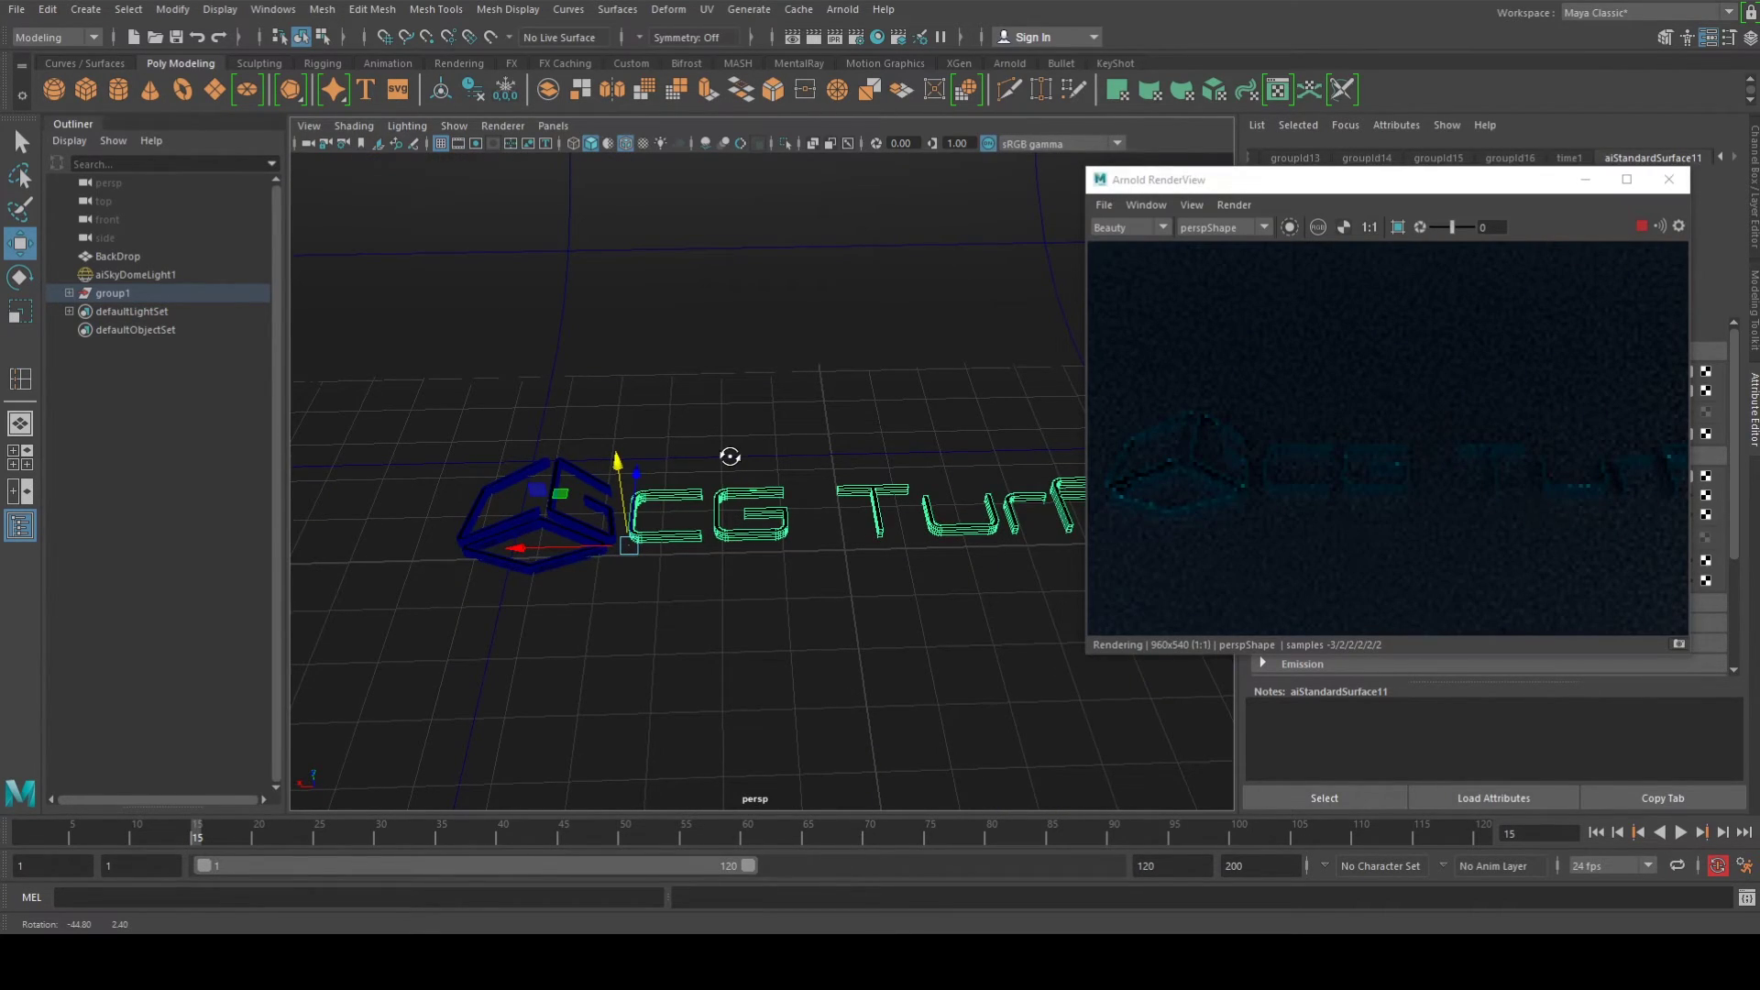
left_click_drag(729, 455, 751, 500, "alt")
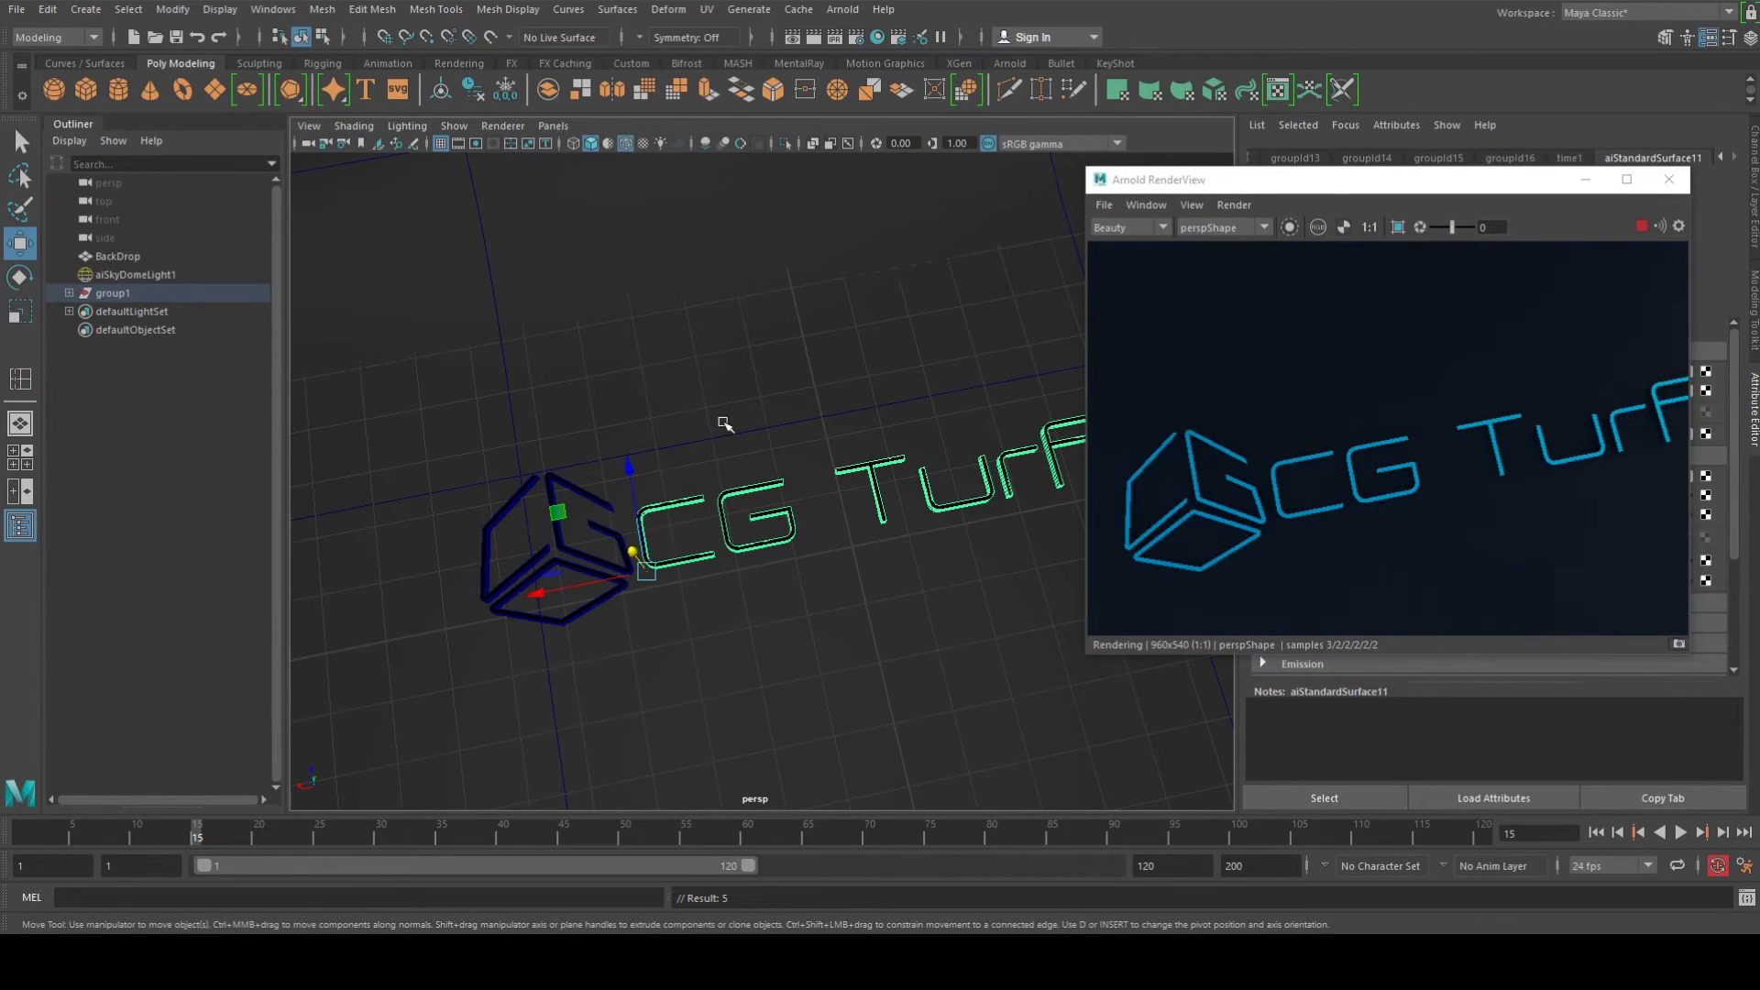
middle_click_drag(712, 423, 848, 548, "alt")
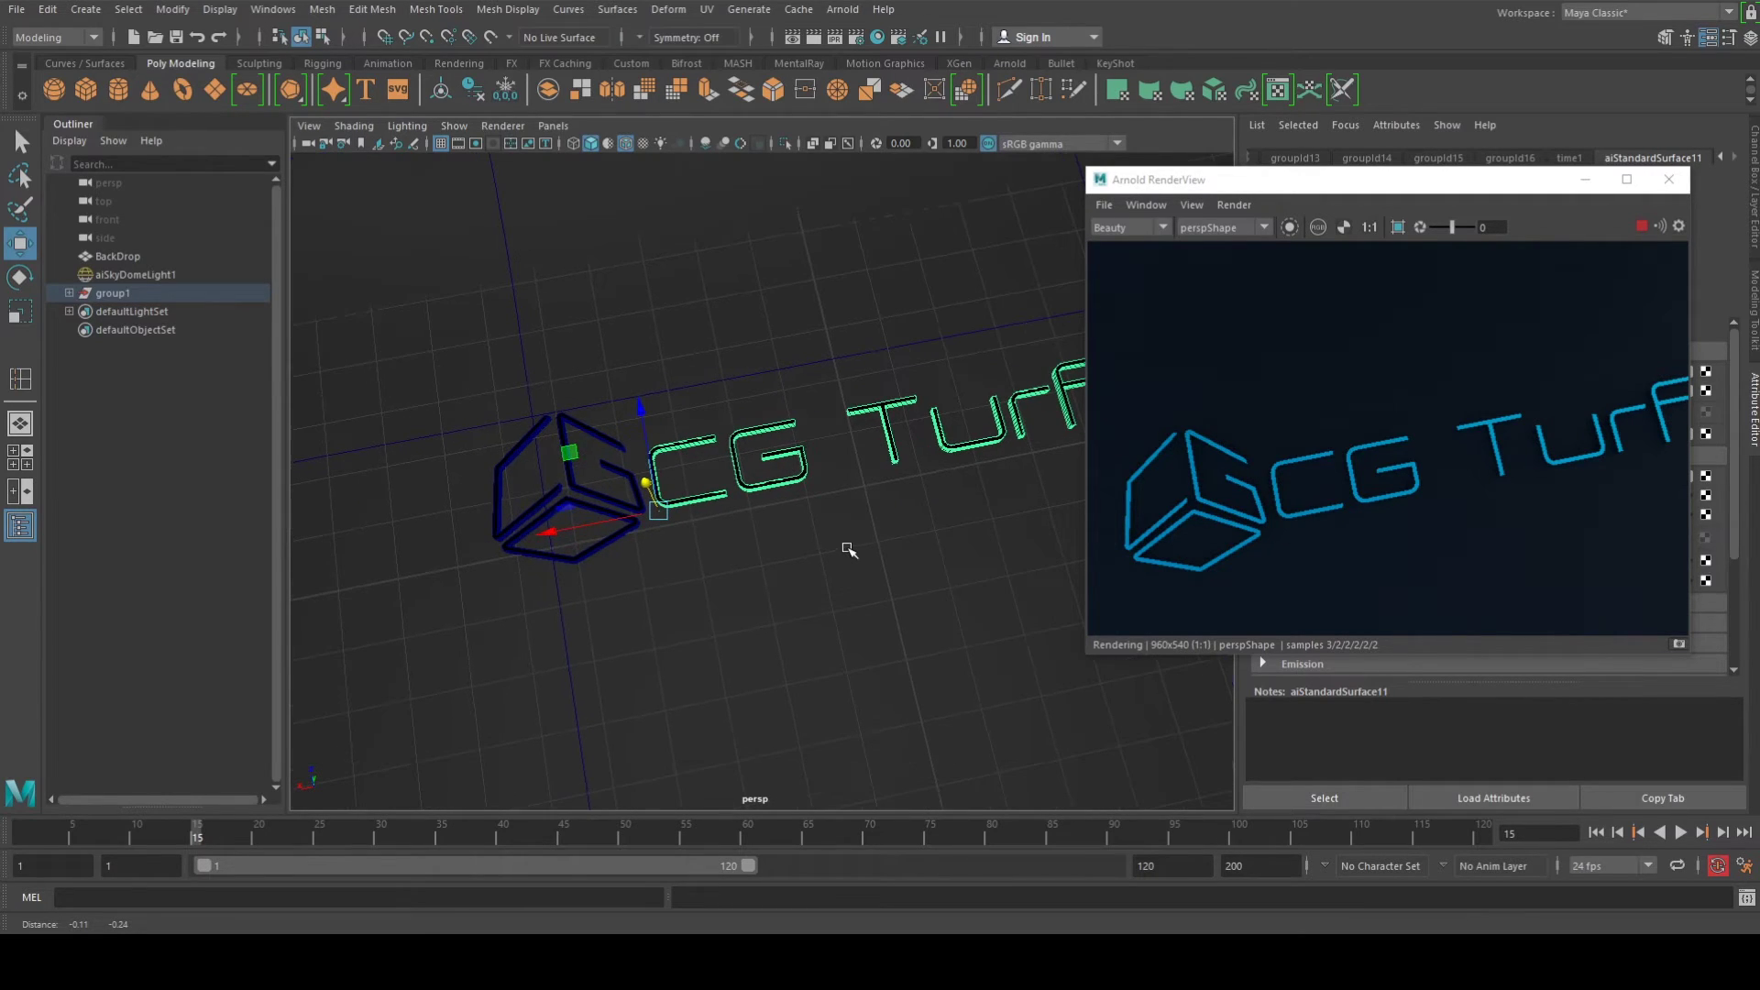
left_click_drag(859, 540, 865, 521, "alt")
middle_click_drag(797, 492, 856, 527, "alt")
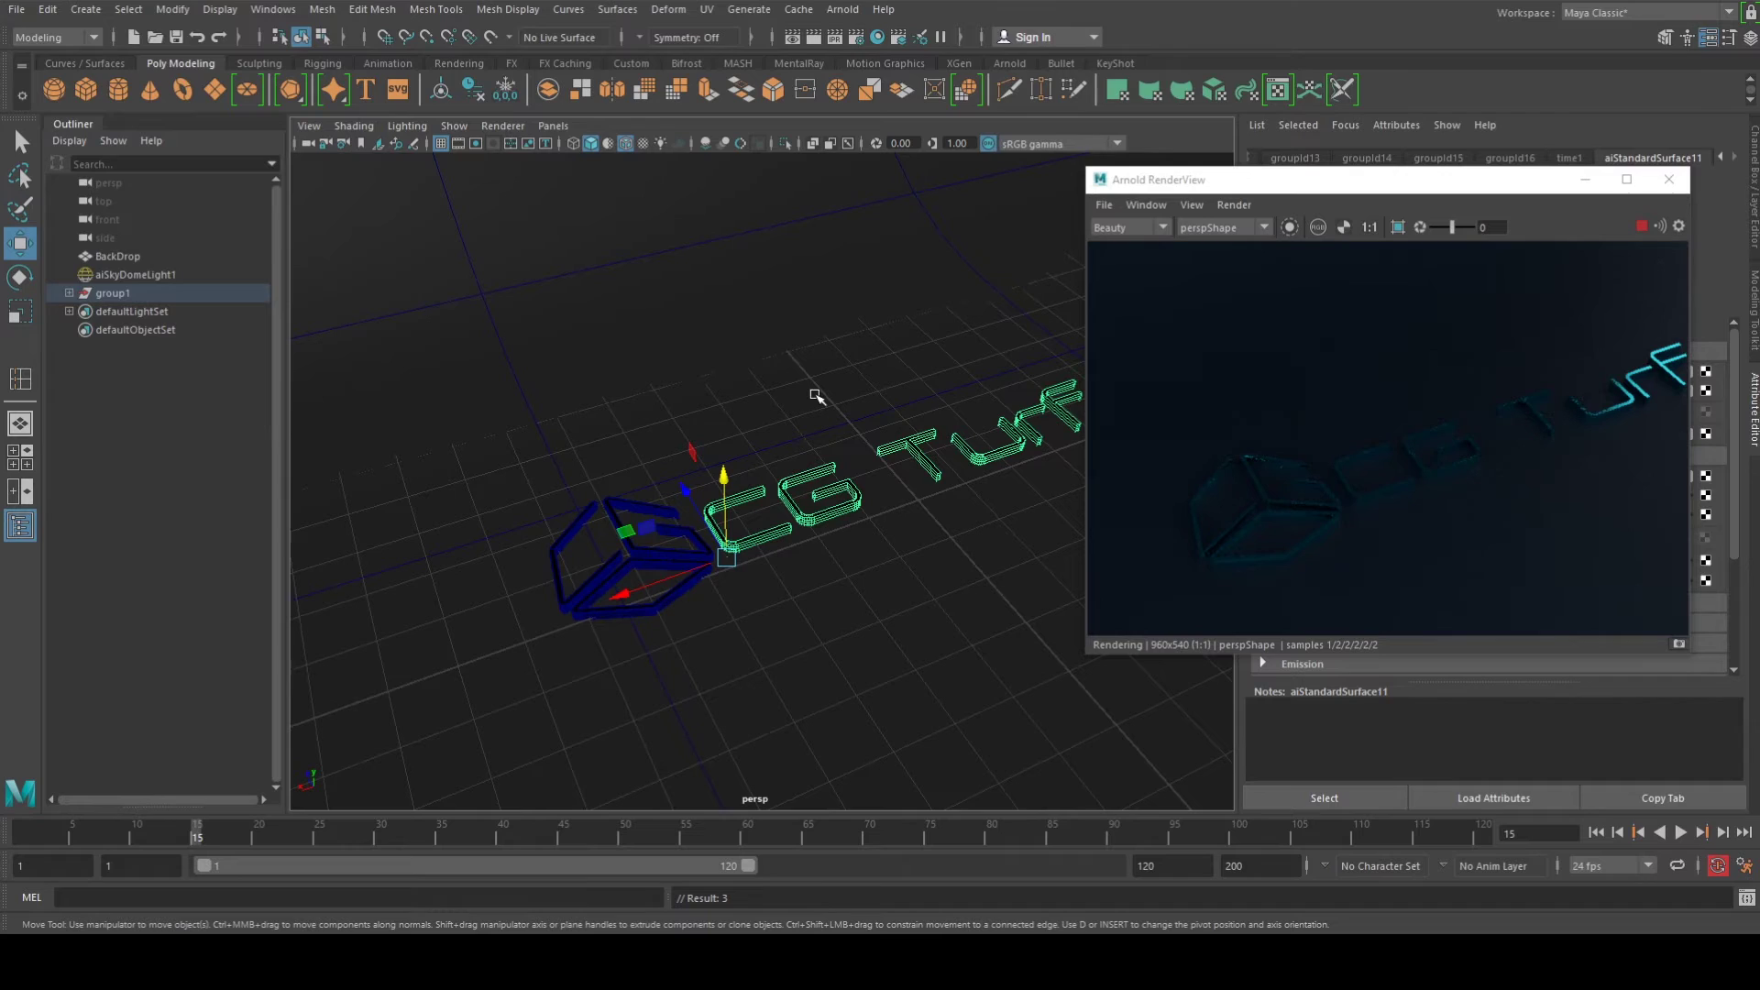
left_click_drag(816, 396, 886, 416, "alt")
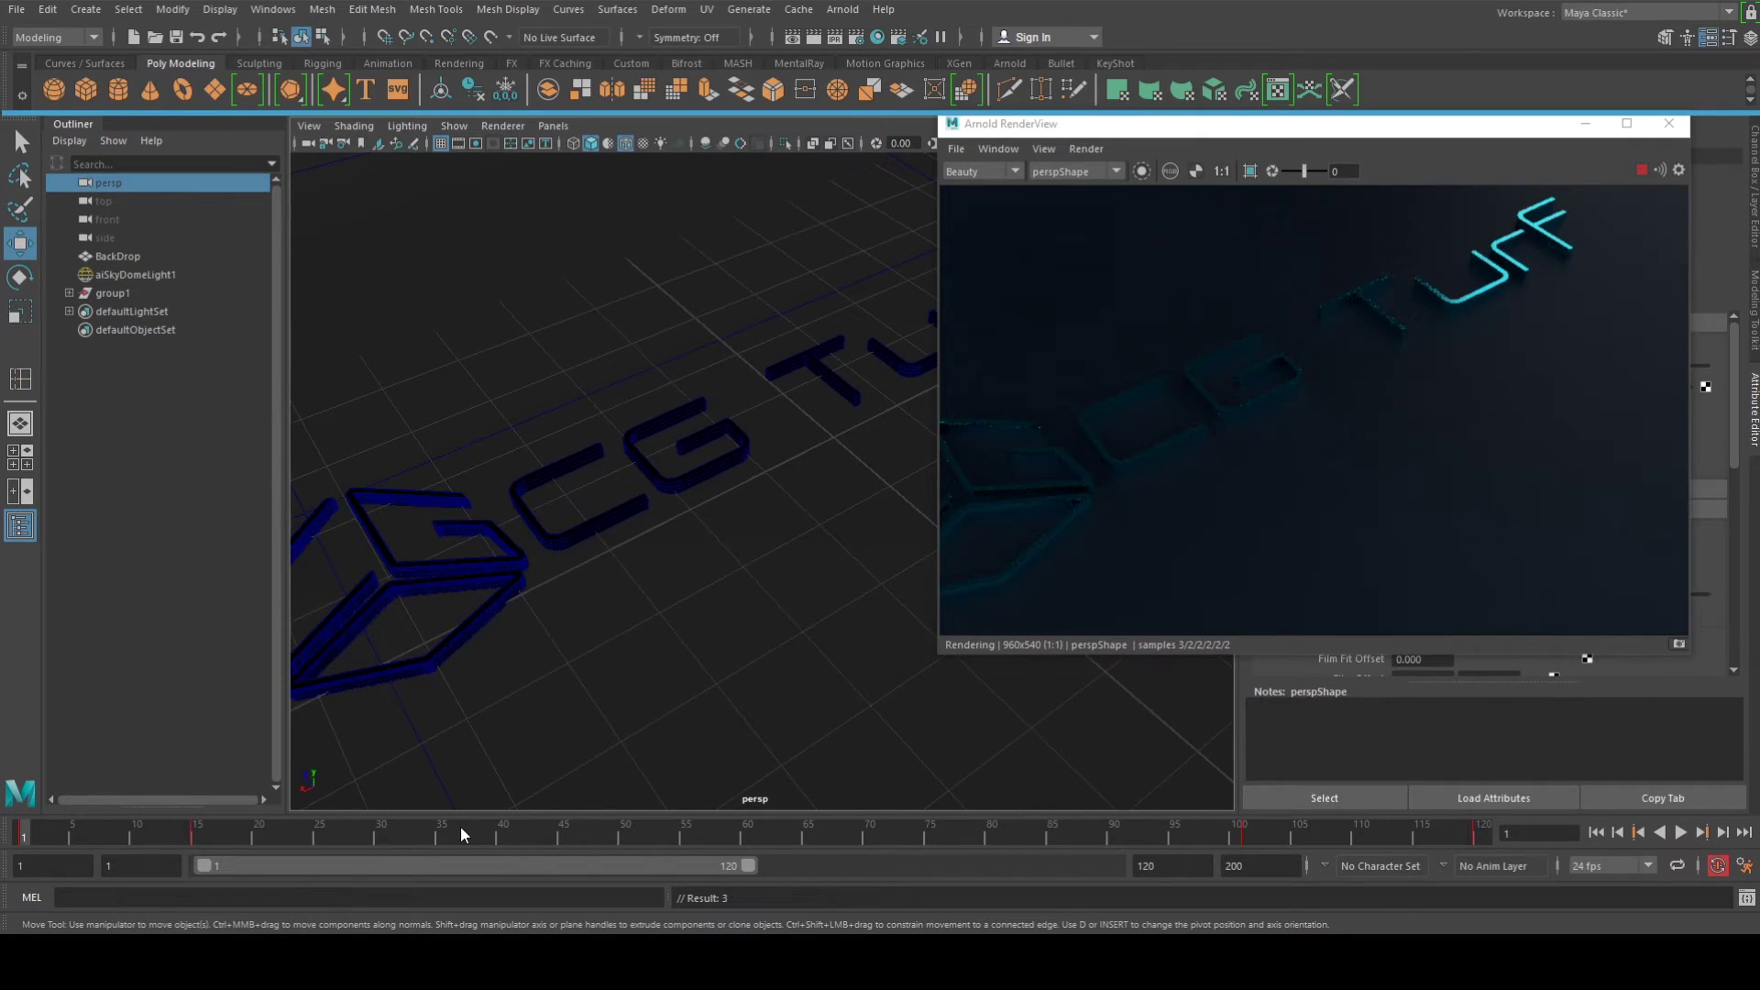
Stop the live render and delete the perspective camera's existing keys across frames 1 to 120
left_click(1637, 189)
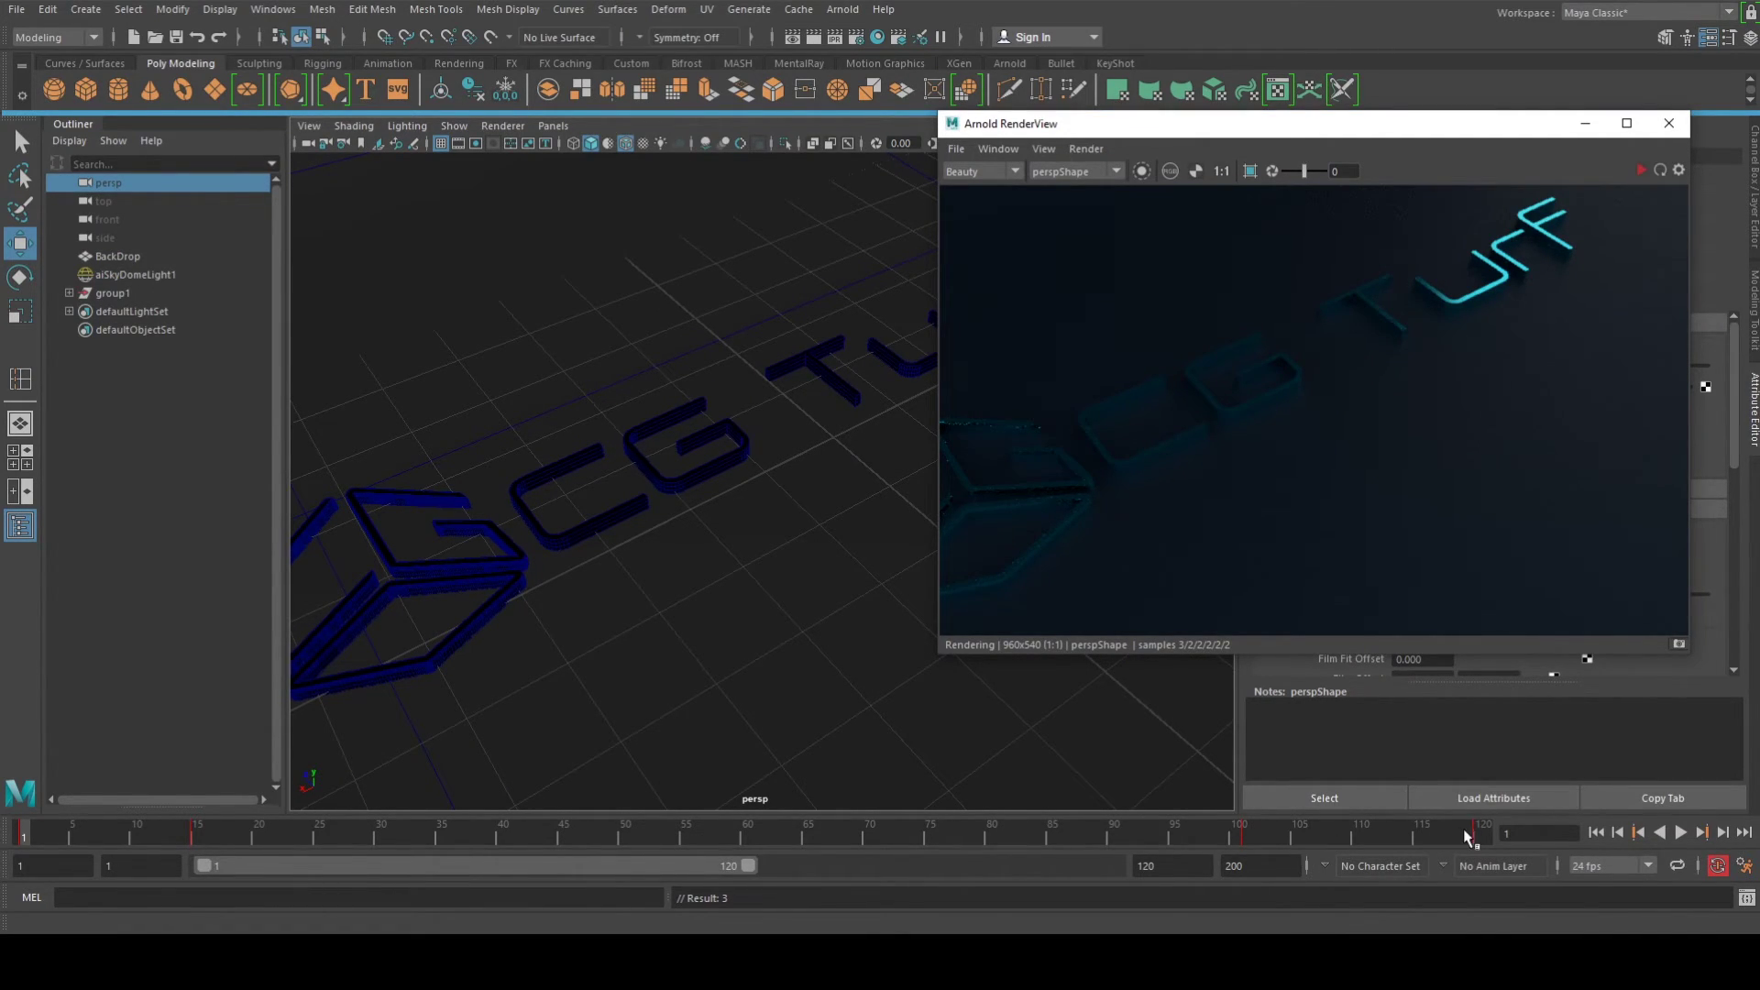
left_click_drag(1478, 832, 20, 900, "shift")
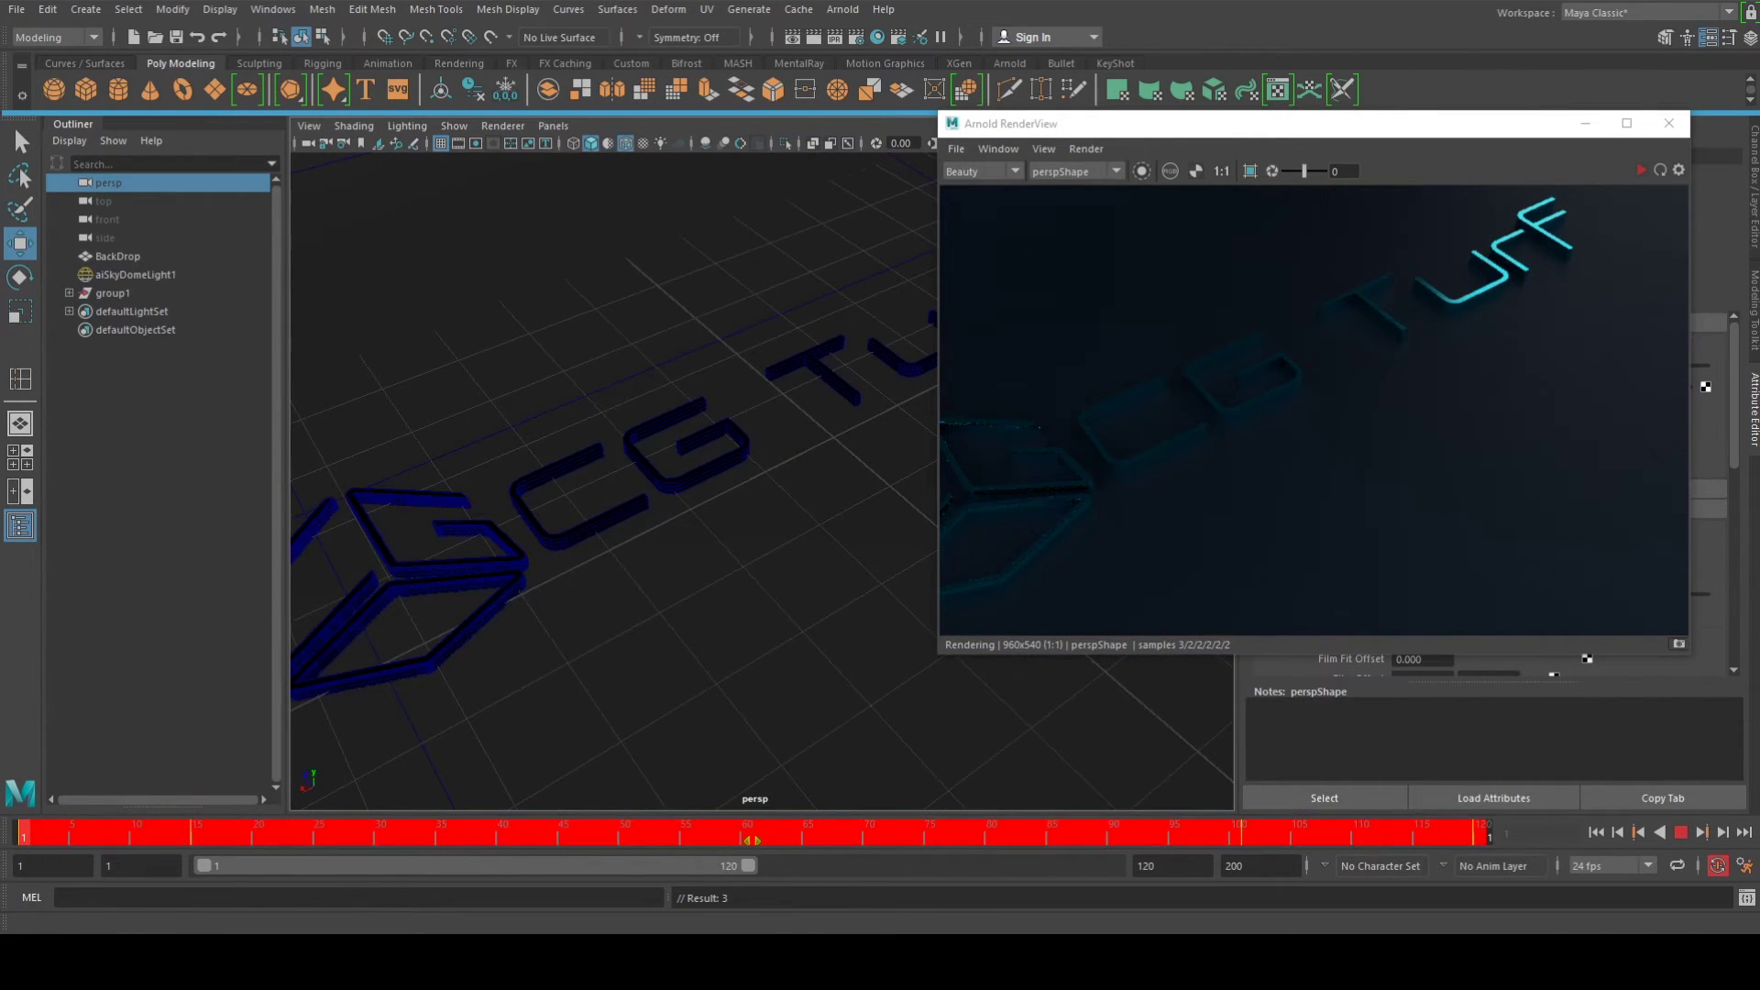
right_click(457, 830)
left_click_drag(1149, 836, 20, 839)
right_click(246, 849)
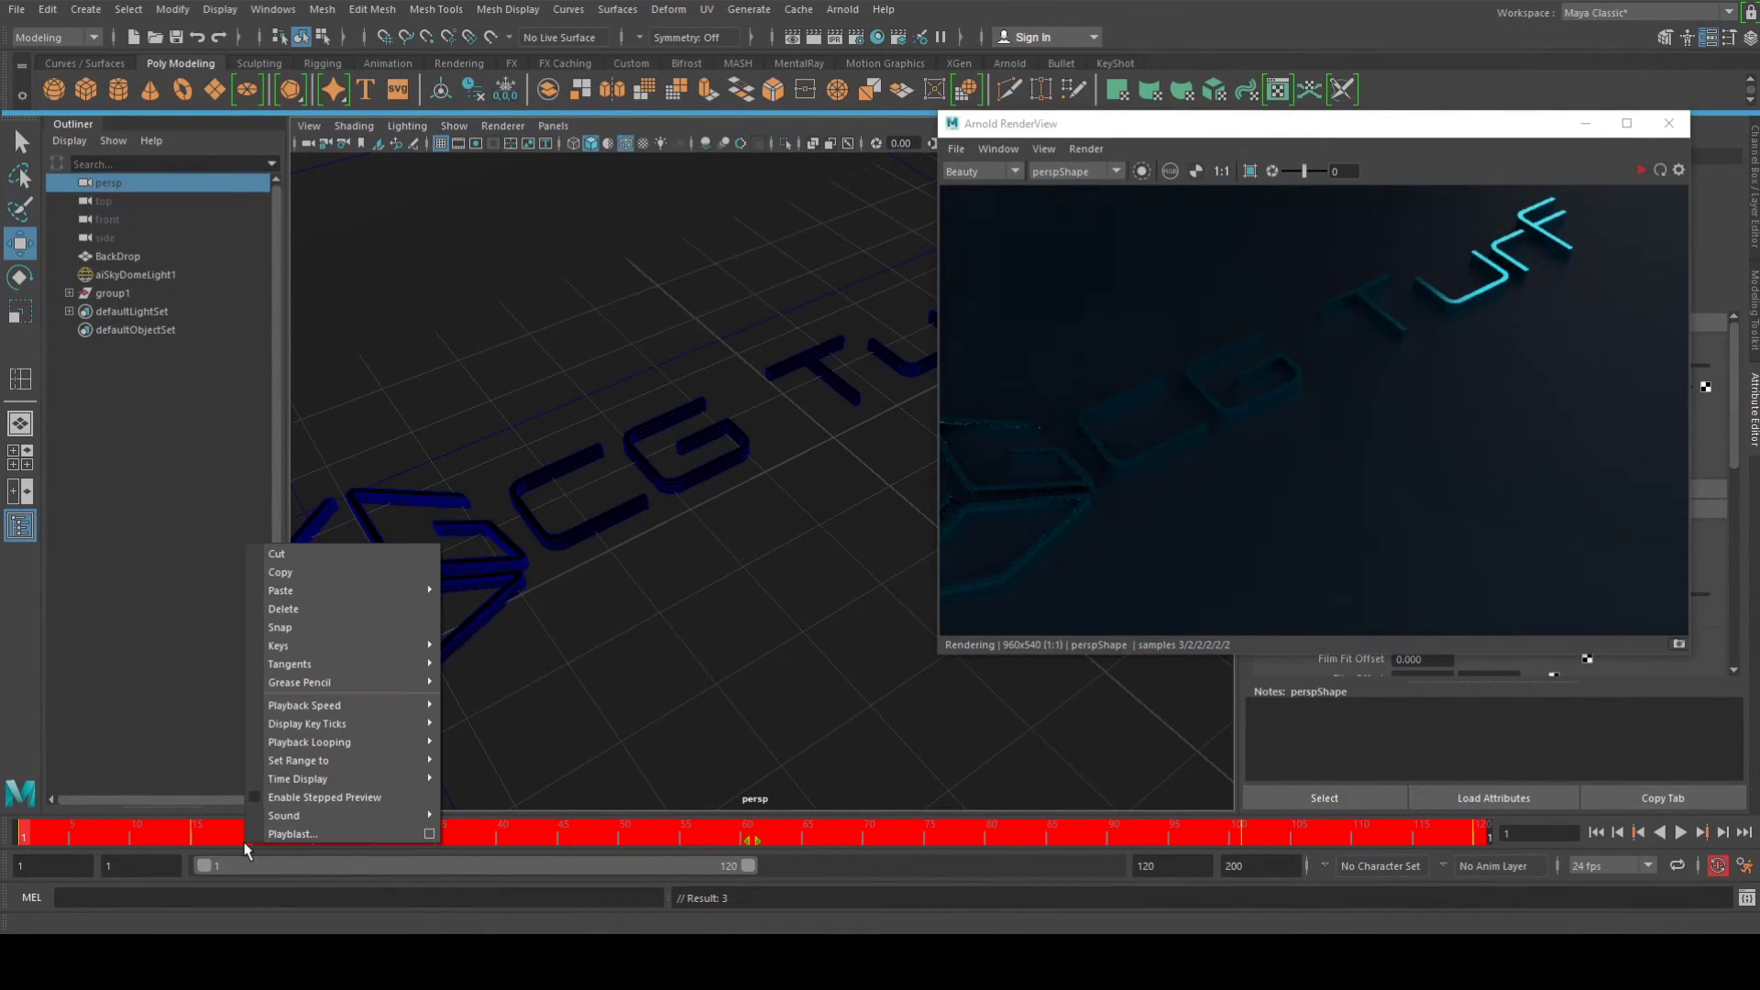
left_click(319, 608)
Reframe the perspective camera on an angled view of the logo and key it at frame 1
left_click_drag(511, 538, 558, 587, "alt")
key("s")
left_click_drag(131, 837, 1483, 837)
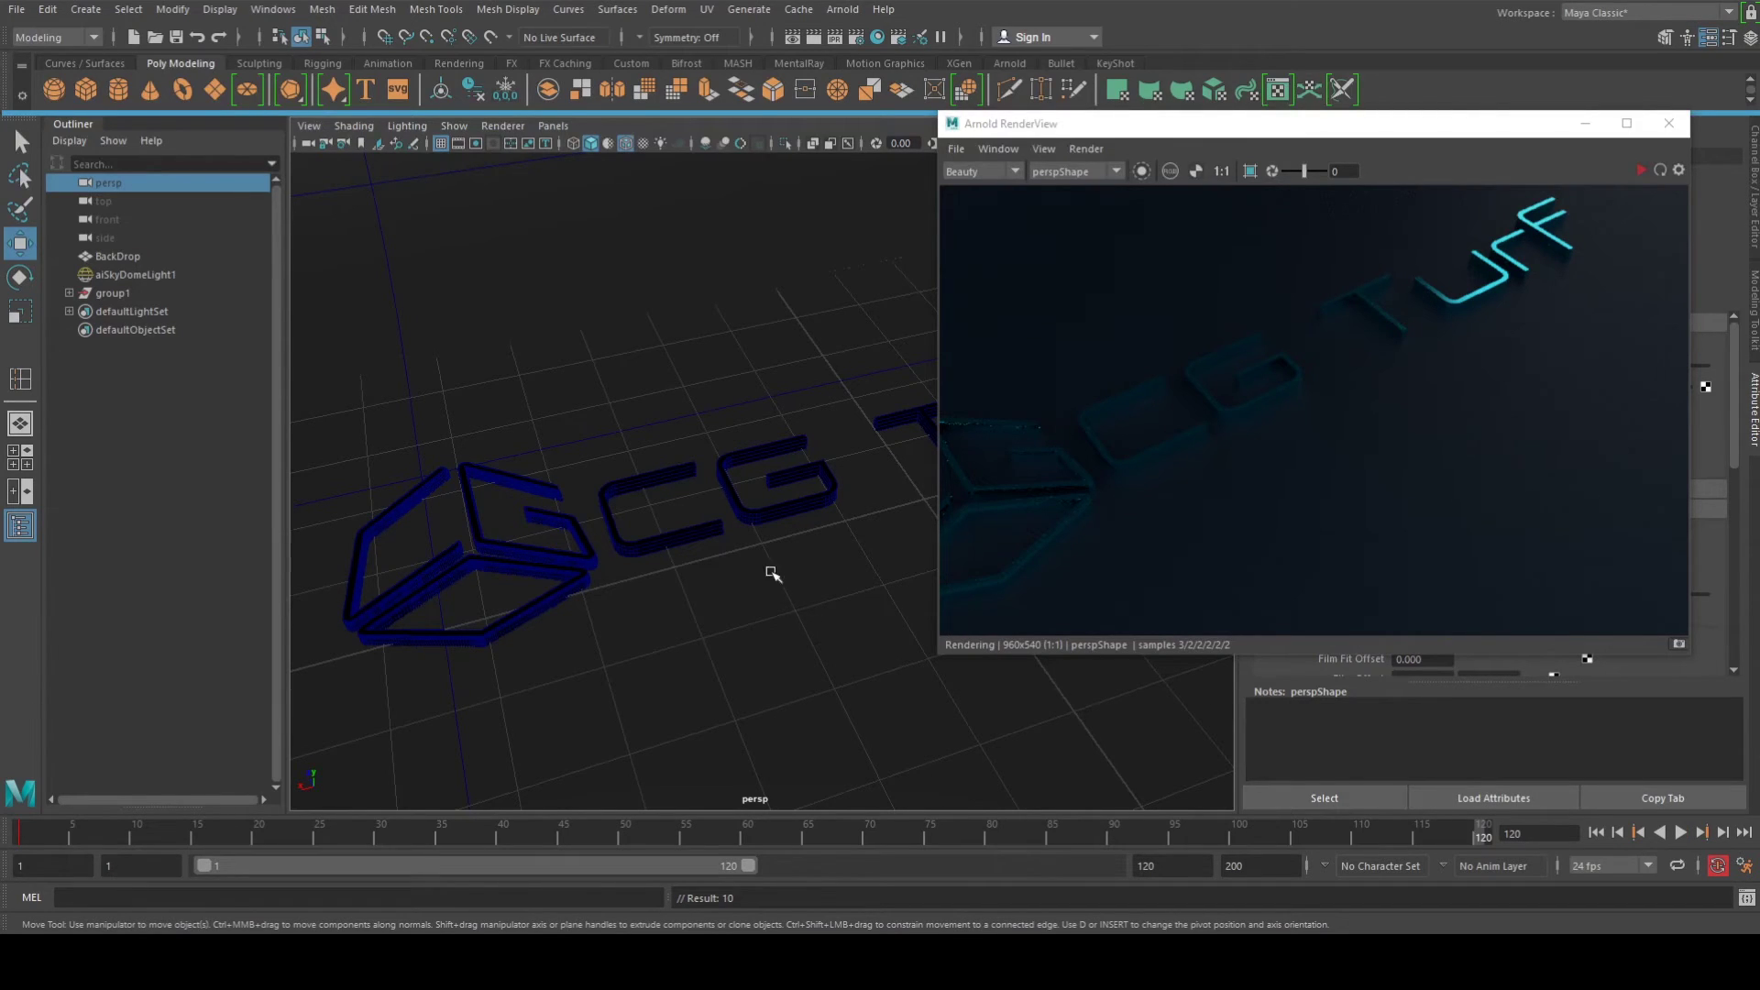
mouse_move(1102, 129)
left_mouse_down()
mouse_move(1460, 64)
mouse_move(1109, 103)
left_mouse_up()
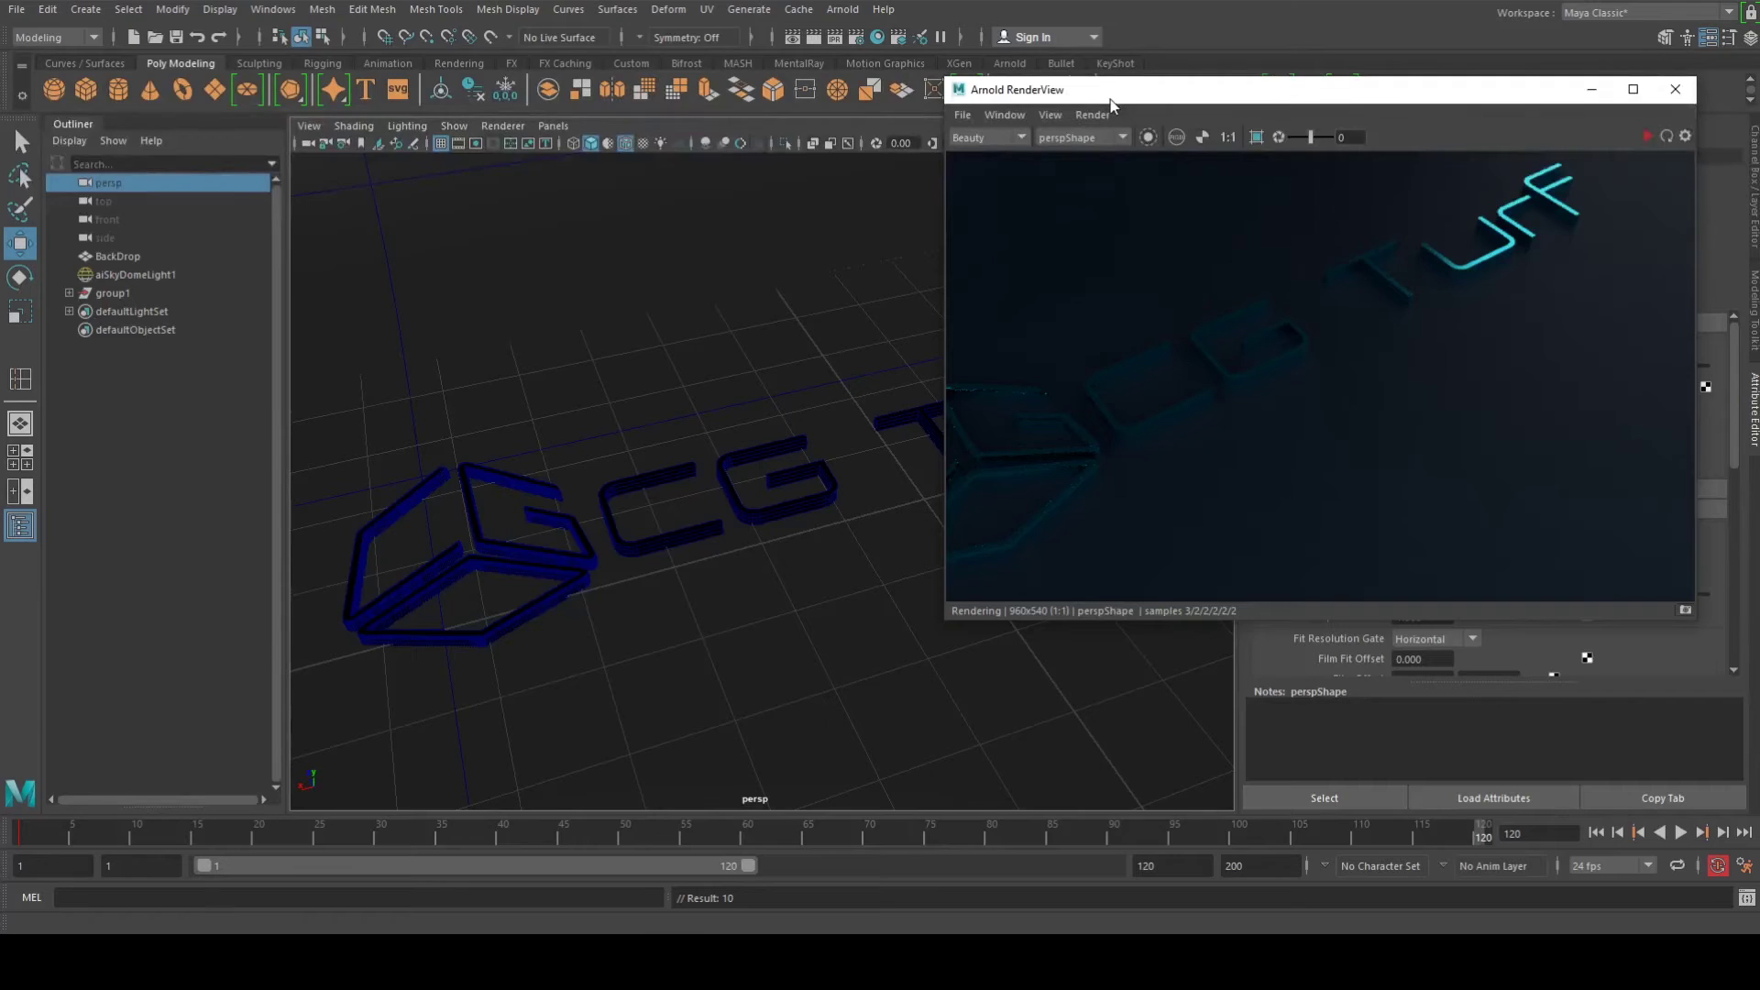
left_click_drag(1111, 105, 1147, 81)
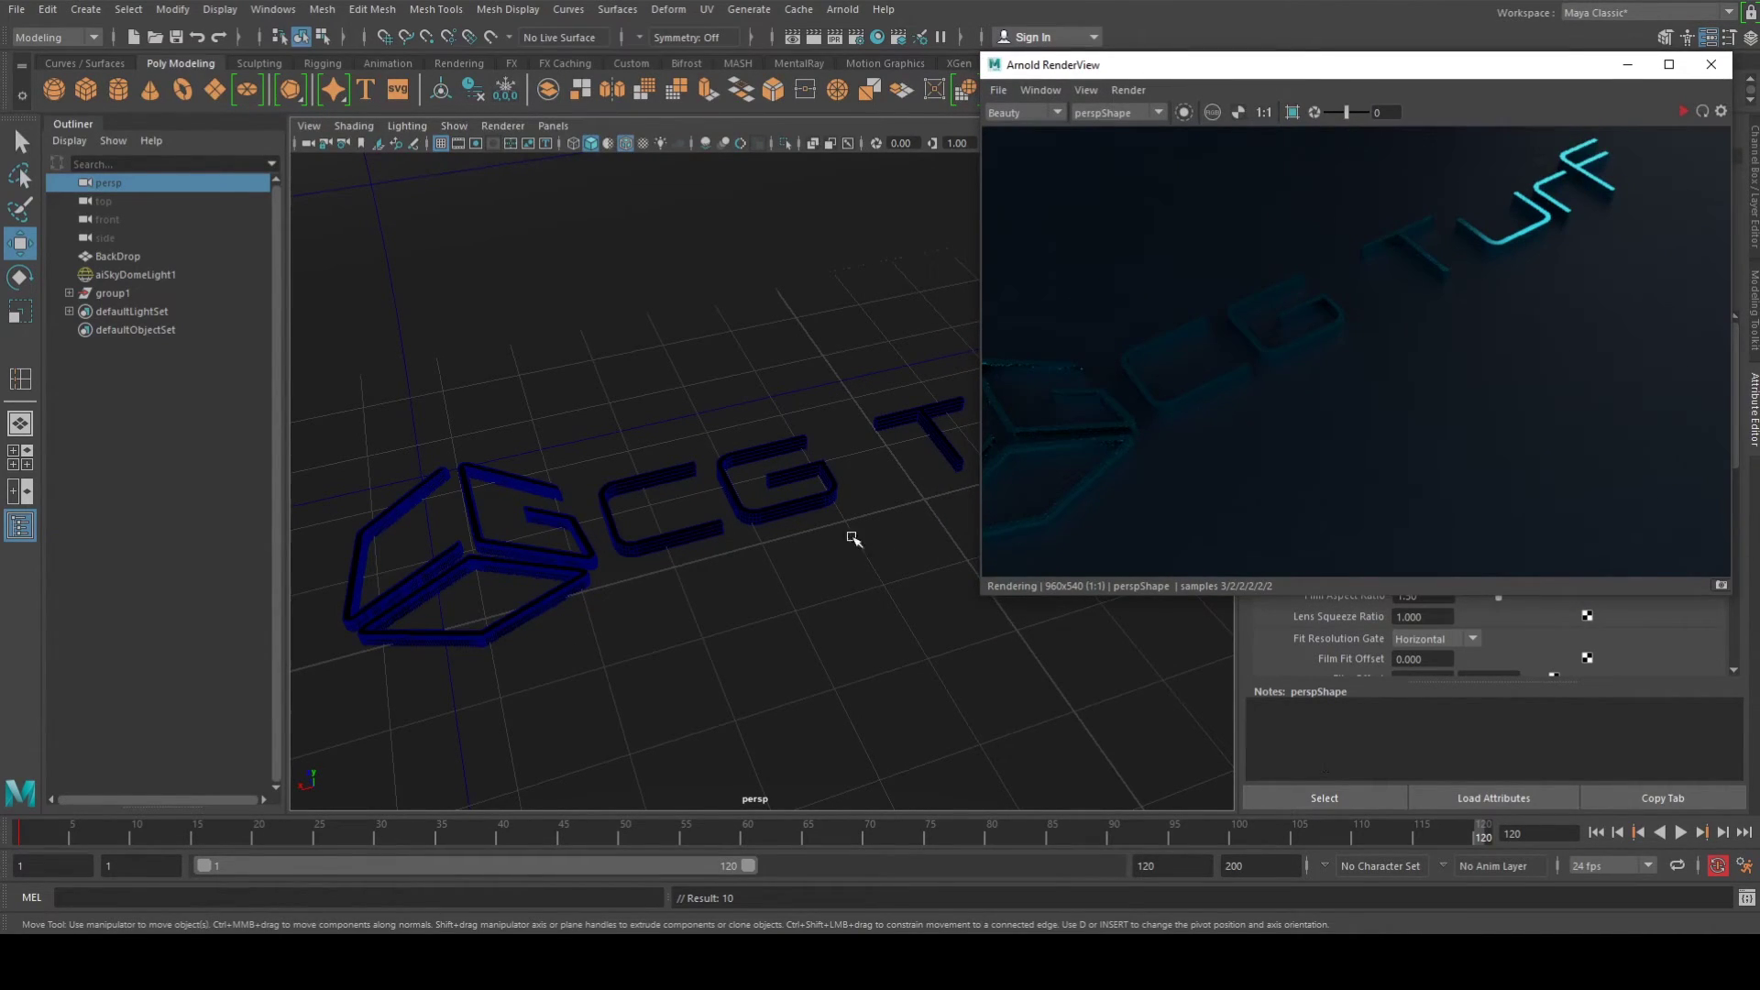
left_click(23, 831)
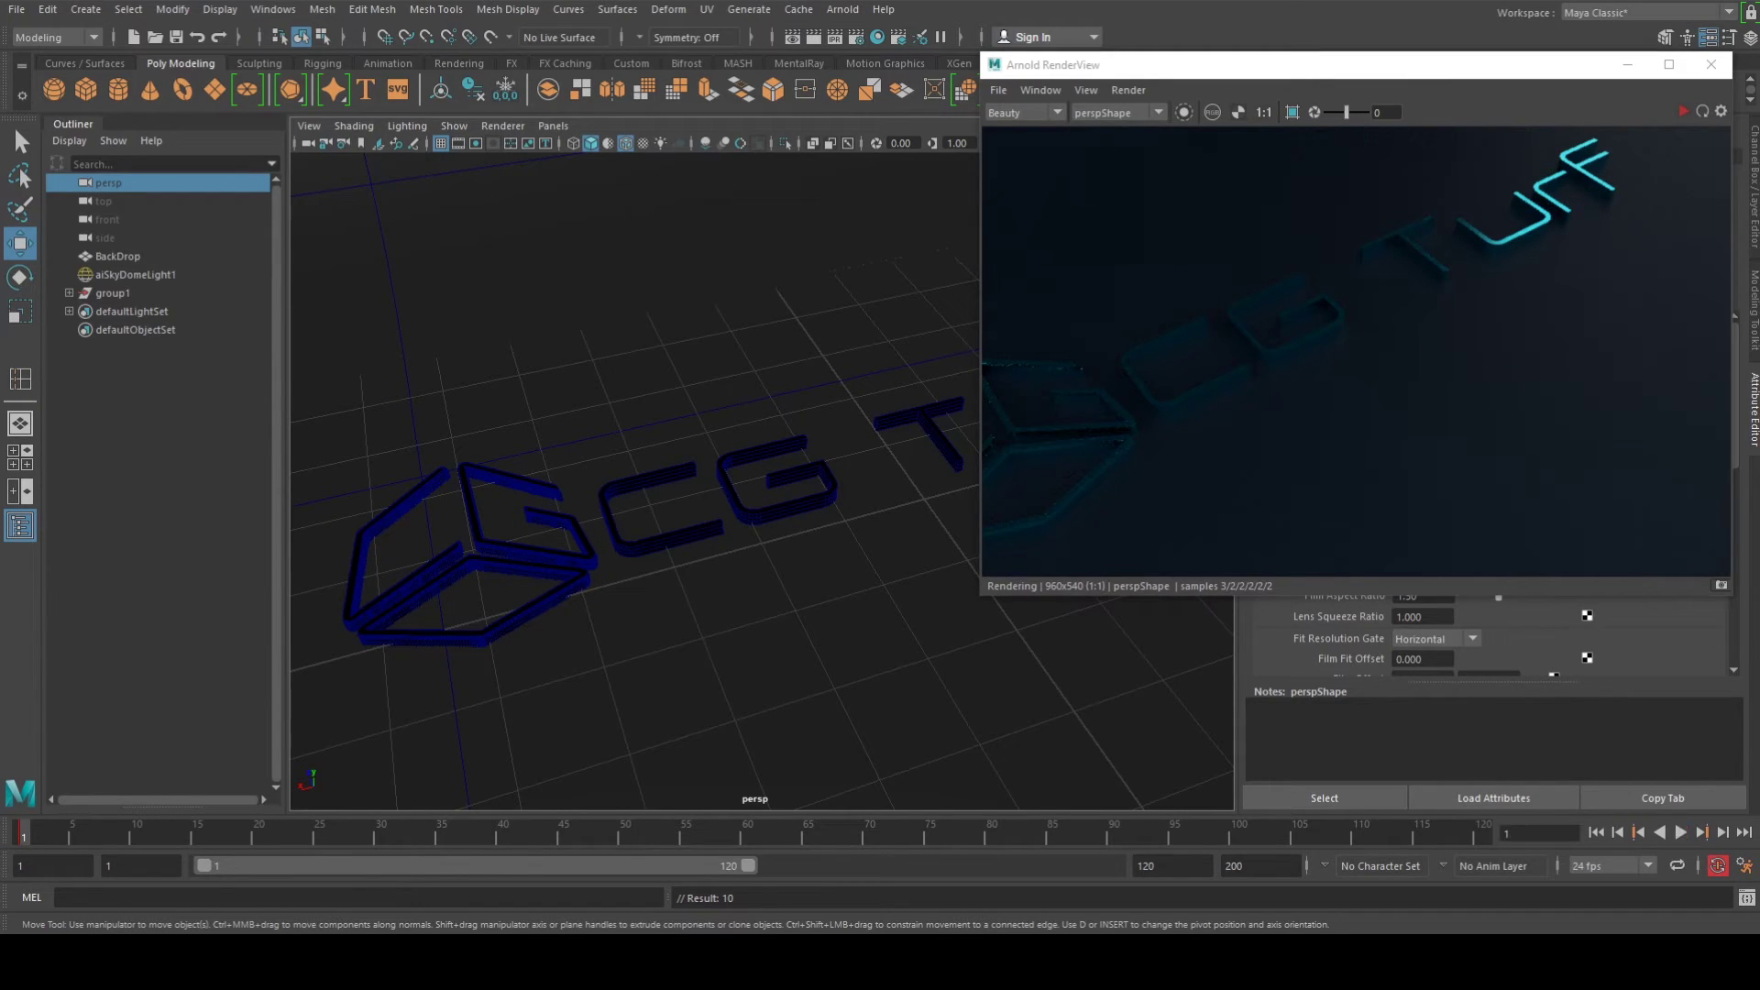
Animate the perspective camera to orbit from the angled view at frame 1 to a more frontal view at frame 120
left_click_drag(572, 584, 725, 534, "alt")
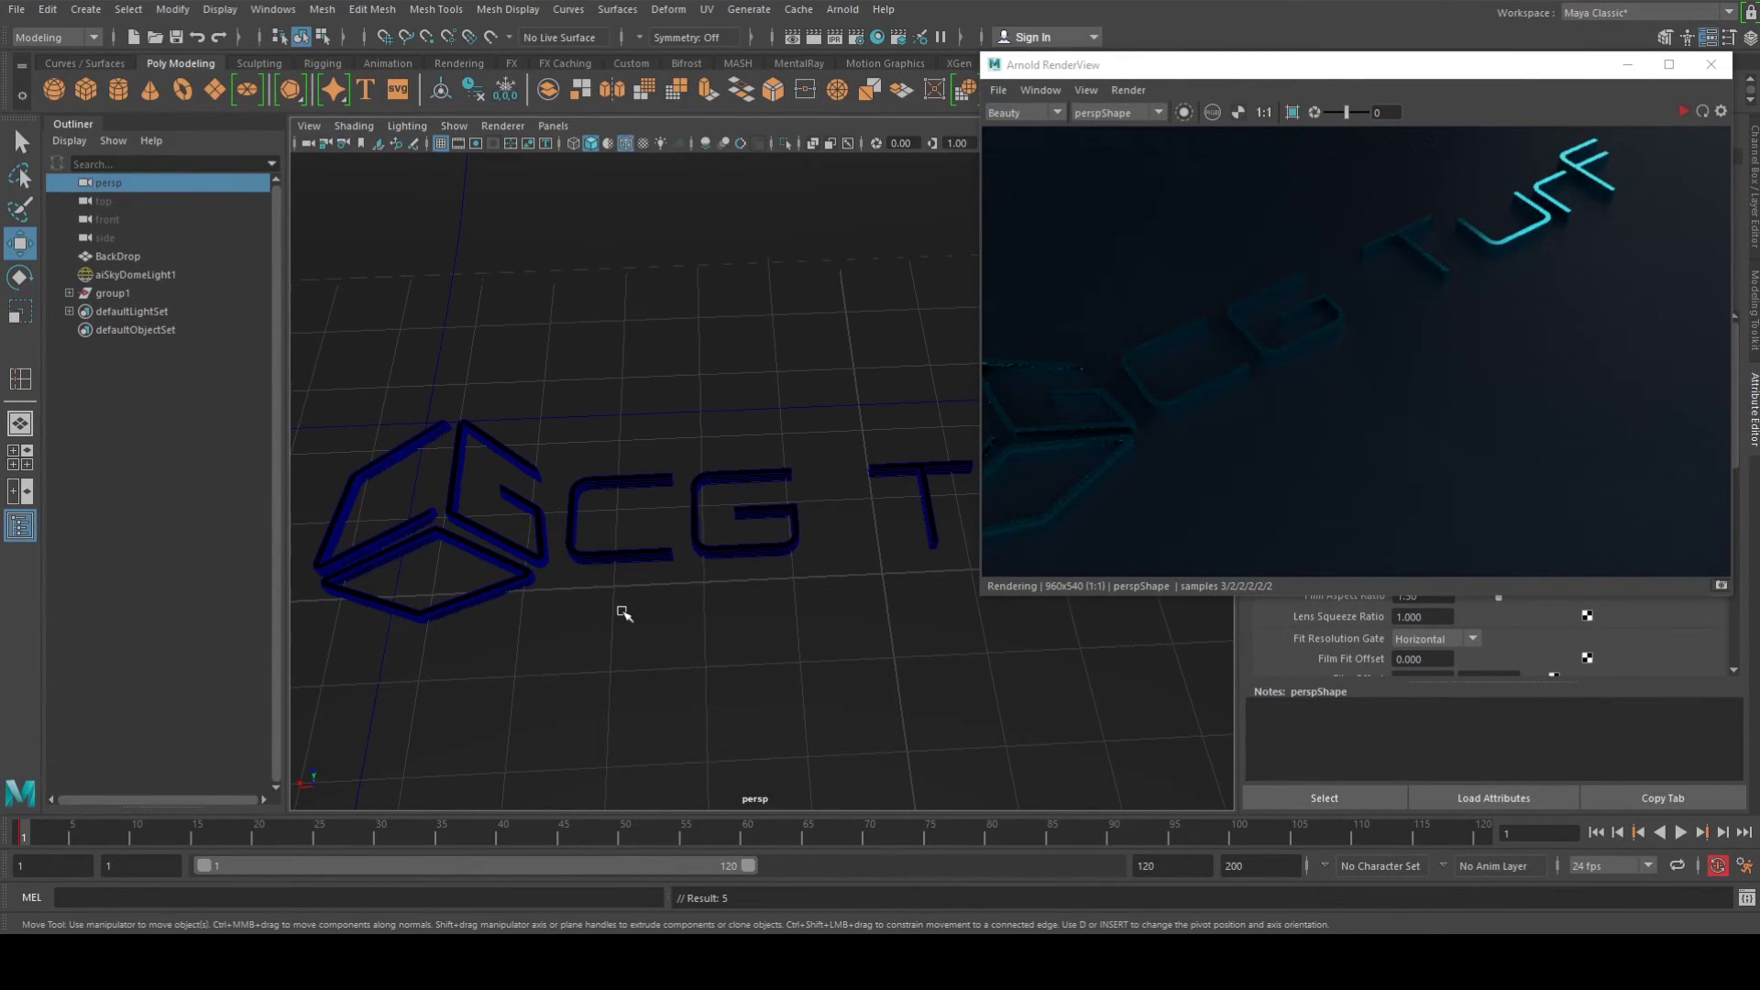
left_click_drag(1210, 836, 1490, 836)
left_click_drag(1077, 836, 22, 834)
left_click_drag(585, 388, 581, 418, "alt")
Play back the camera animation, first in the viewport and again with the Arnold live render running
key("alt+v")
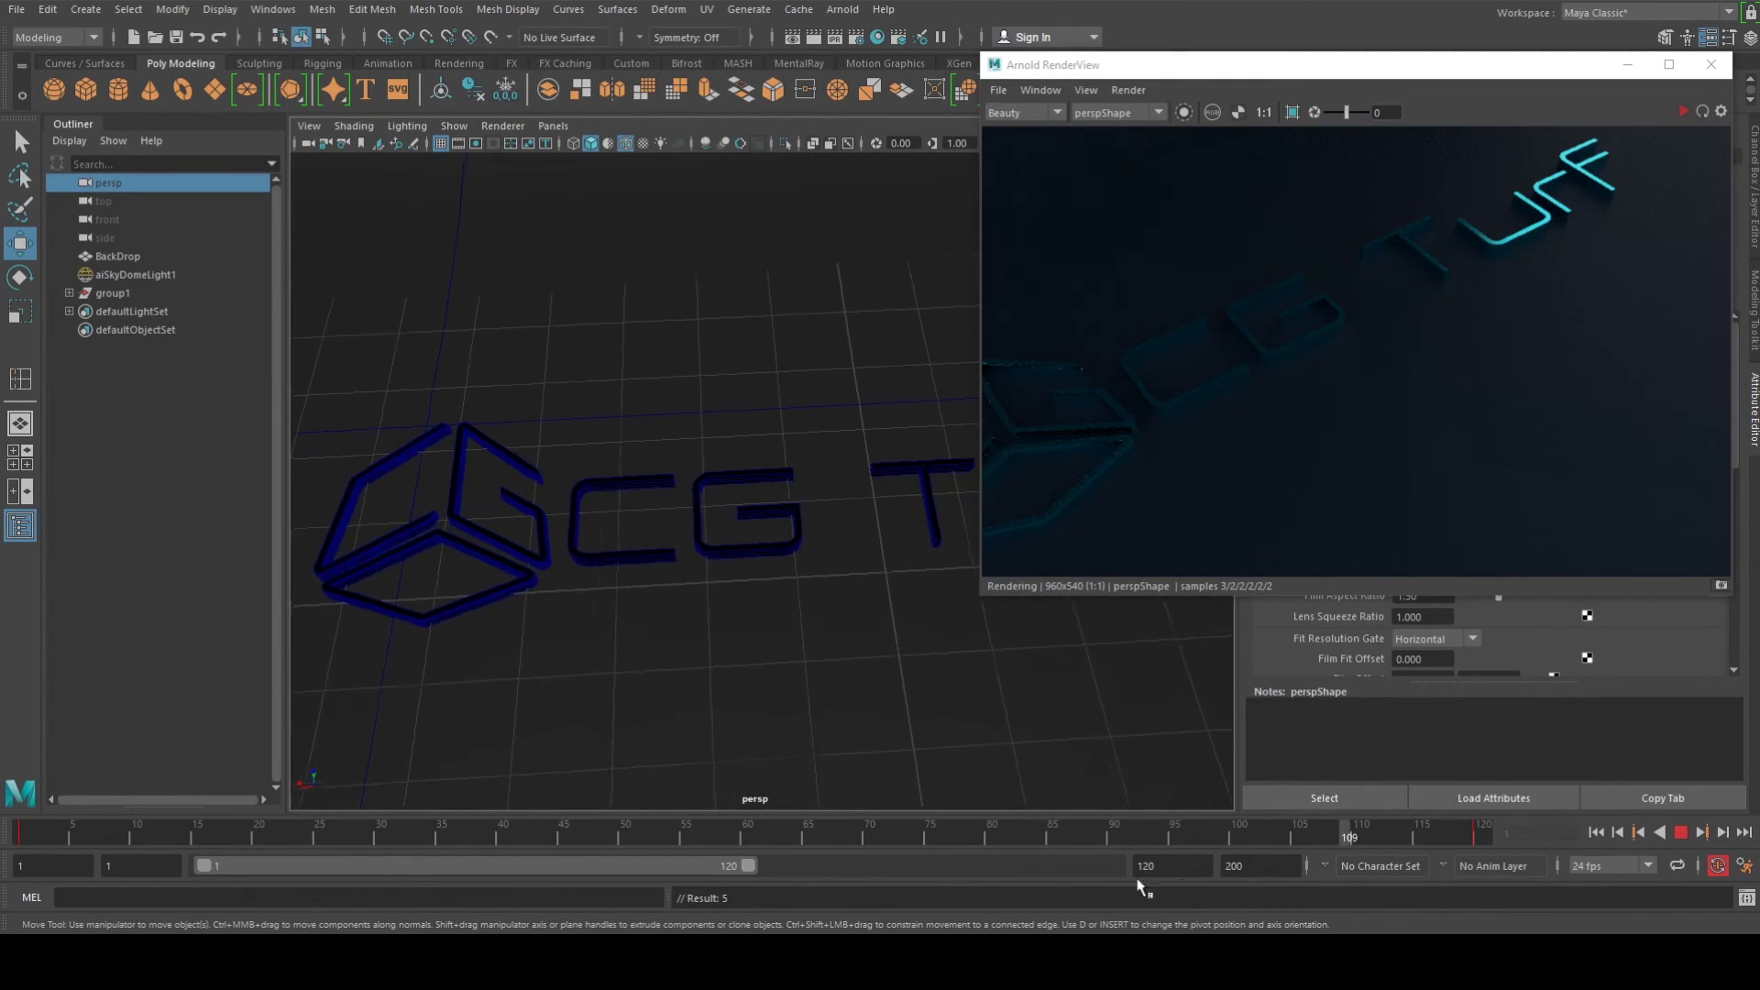
key("alt+v")
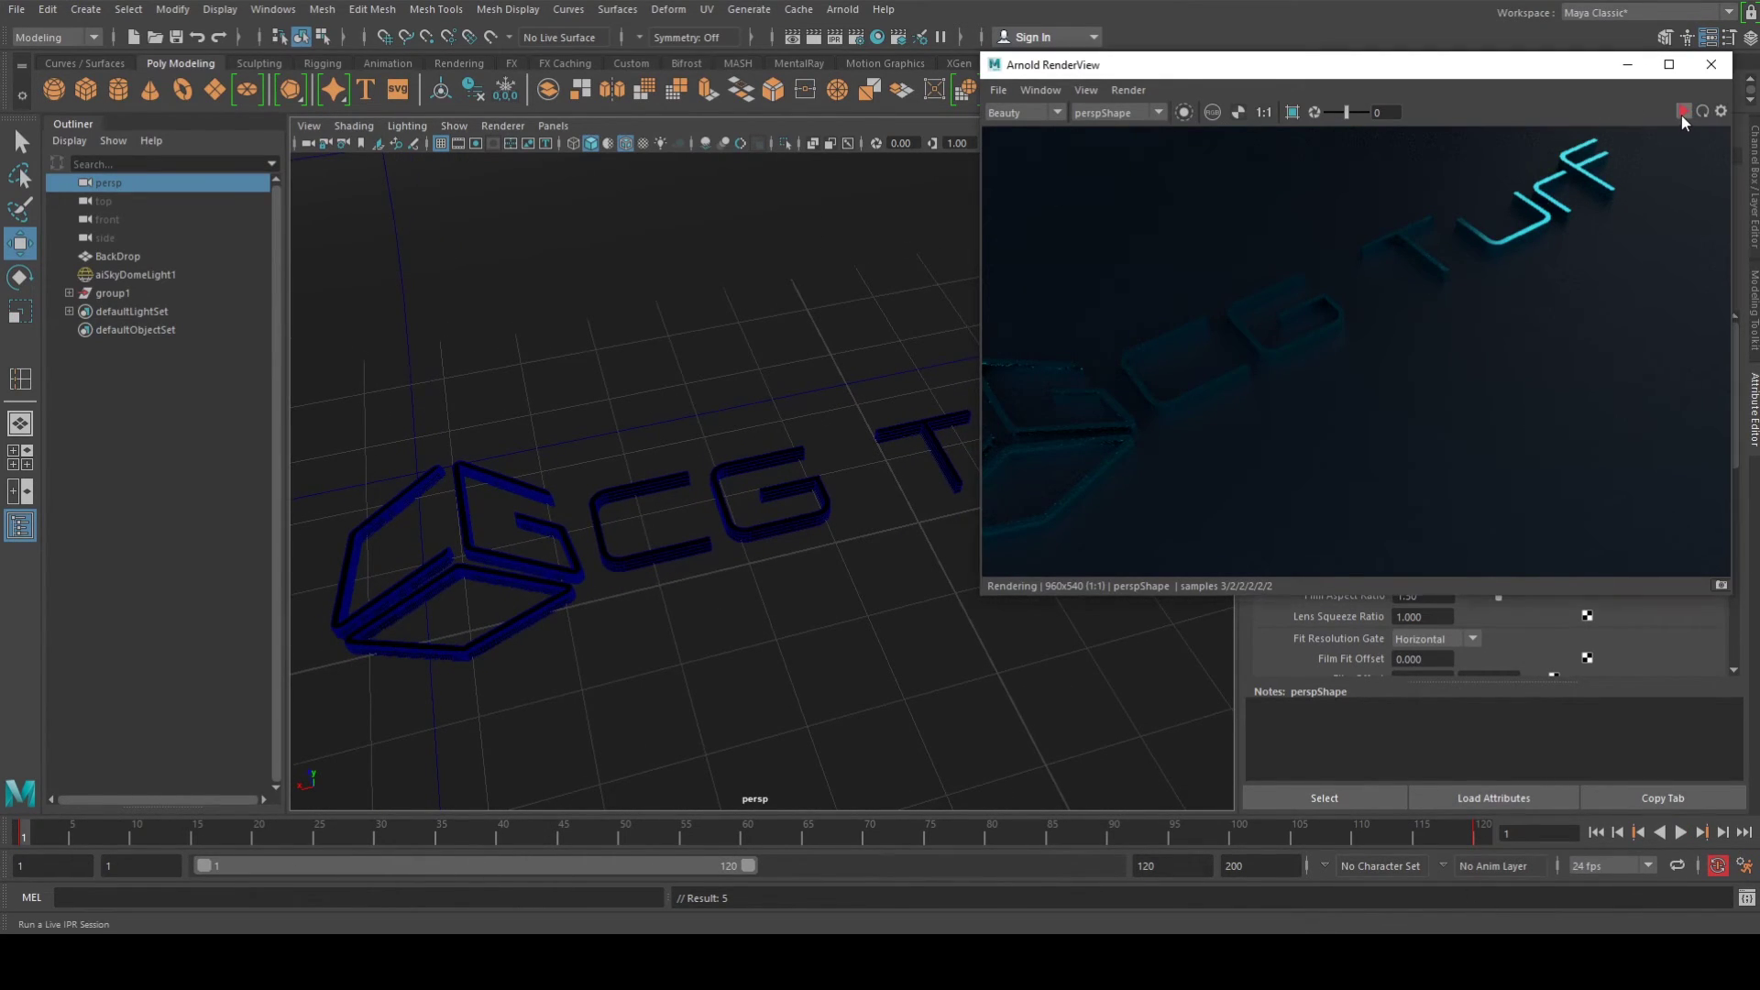
left_click(1682, 115)
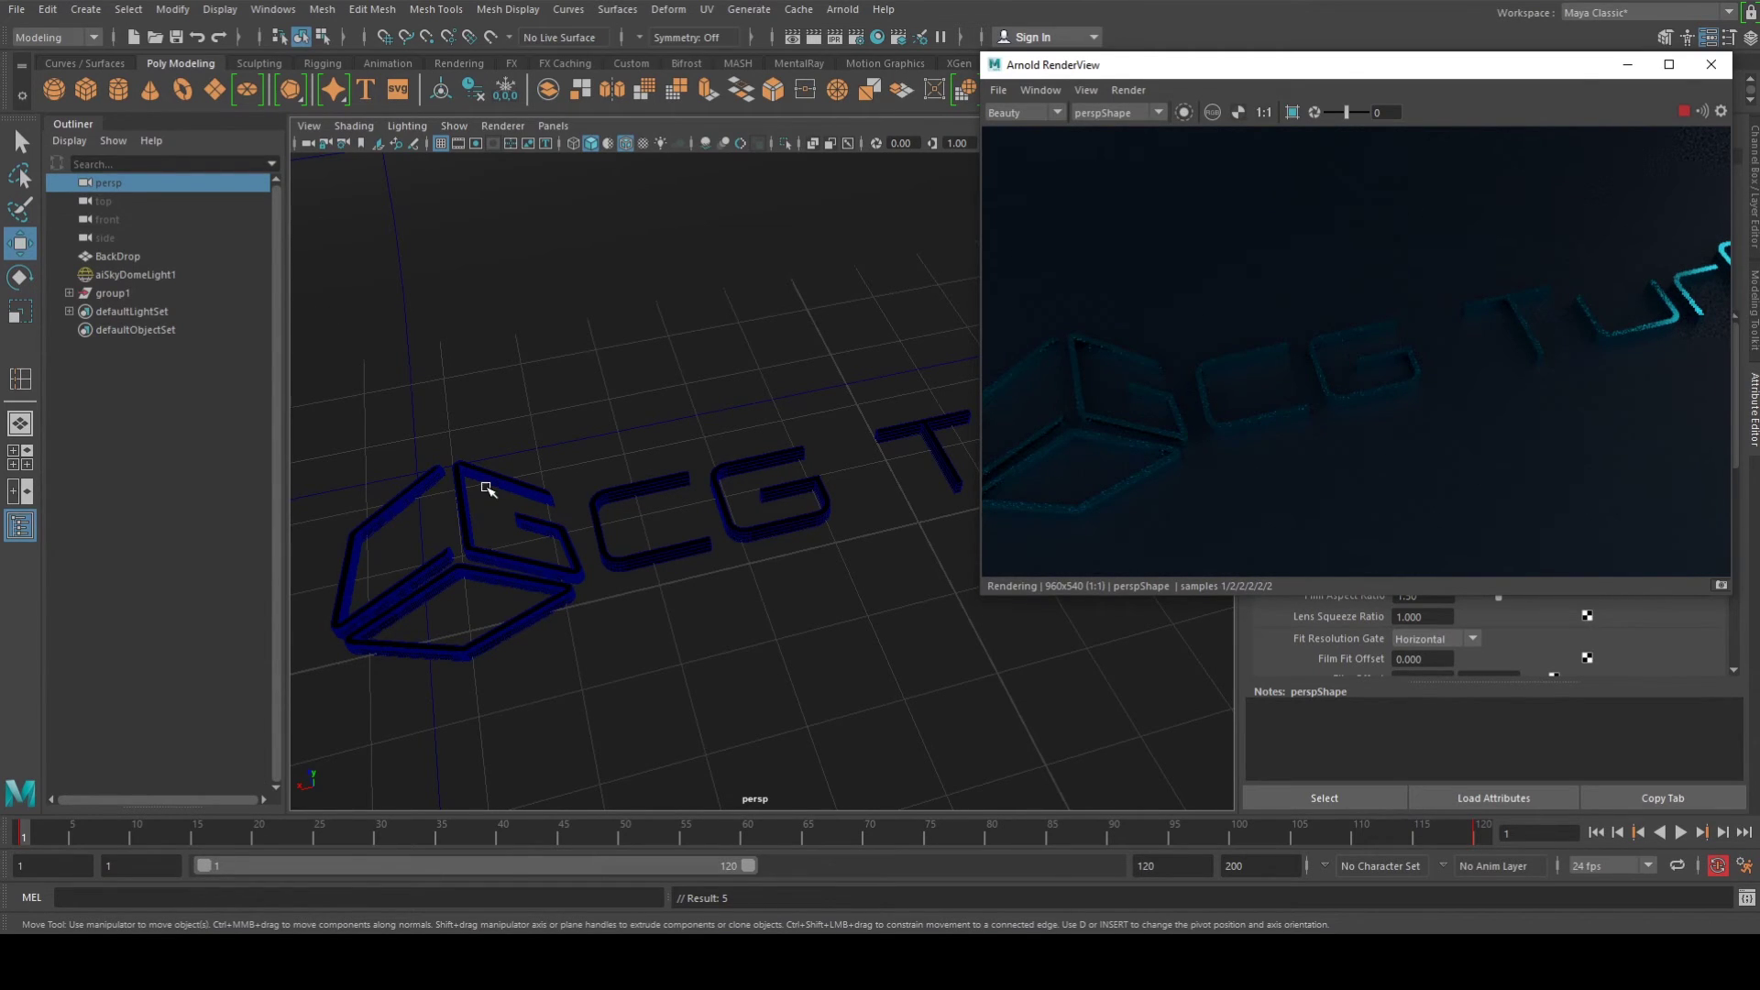
left_click(1681, 833)
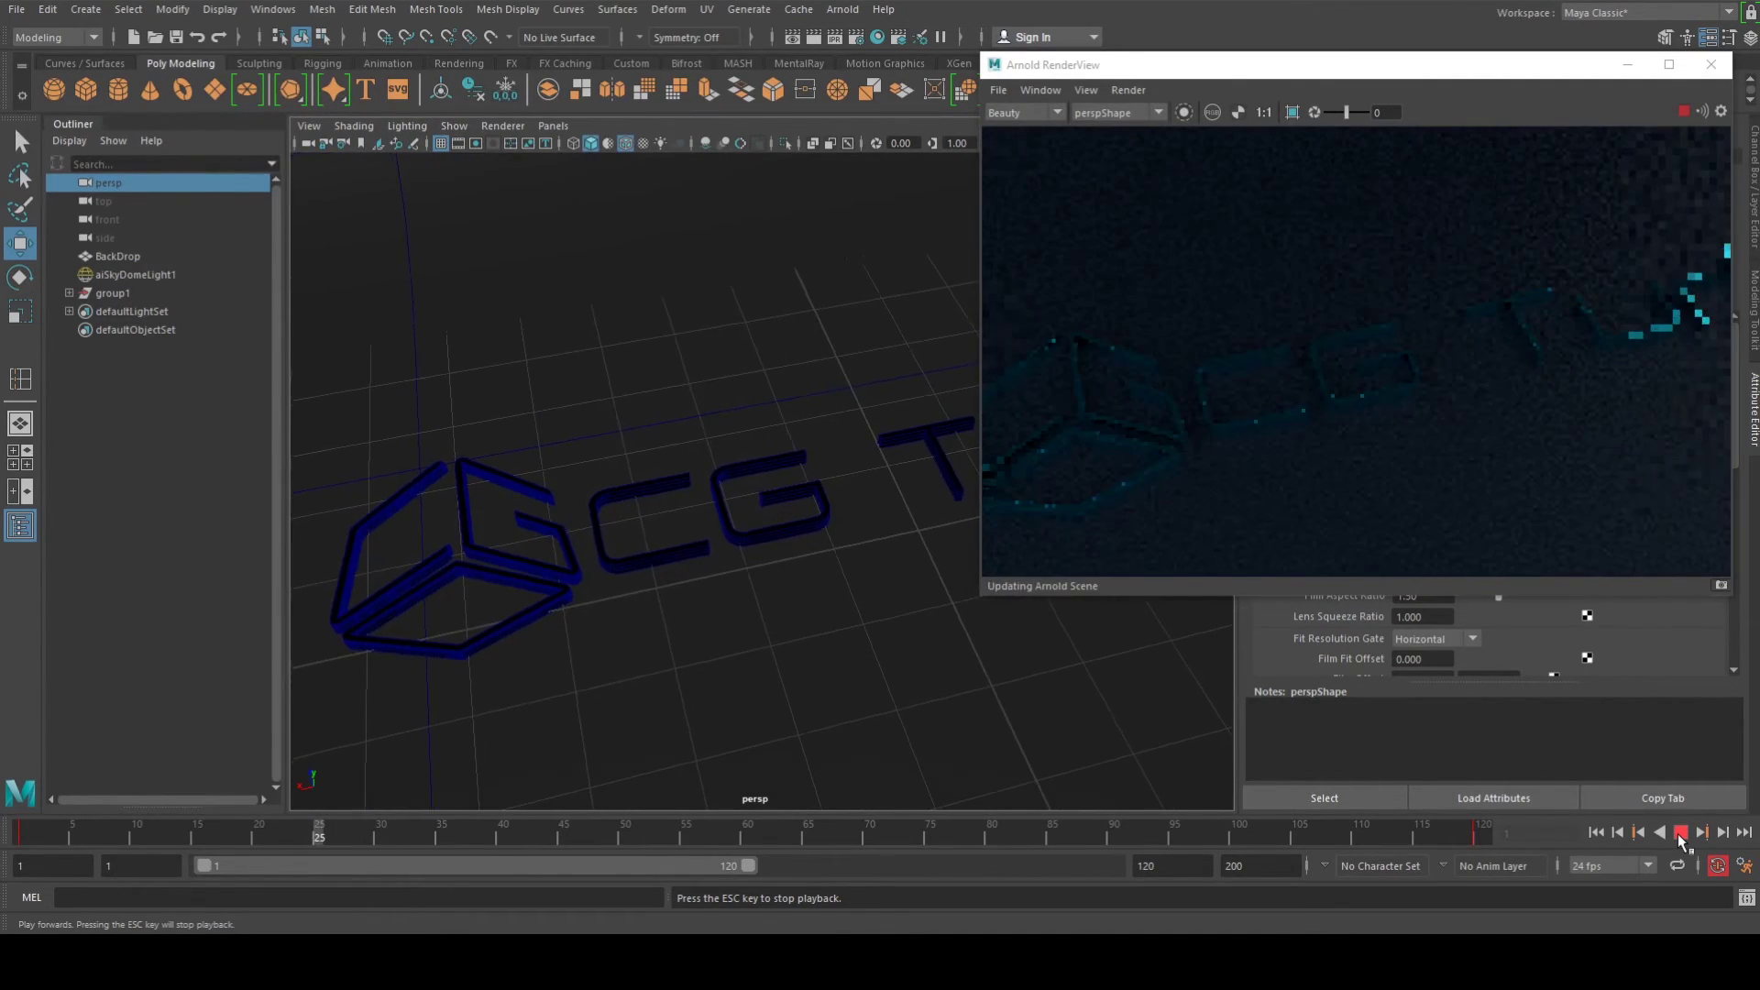
left_click(1681, 834)
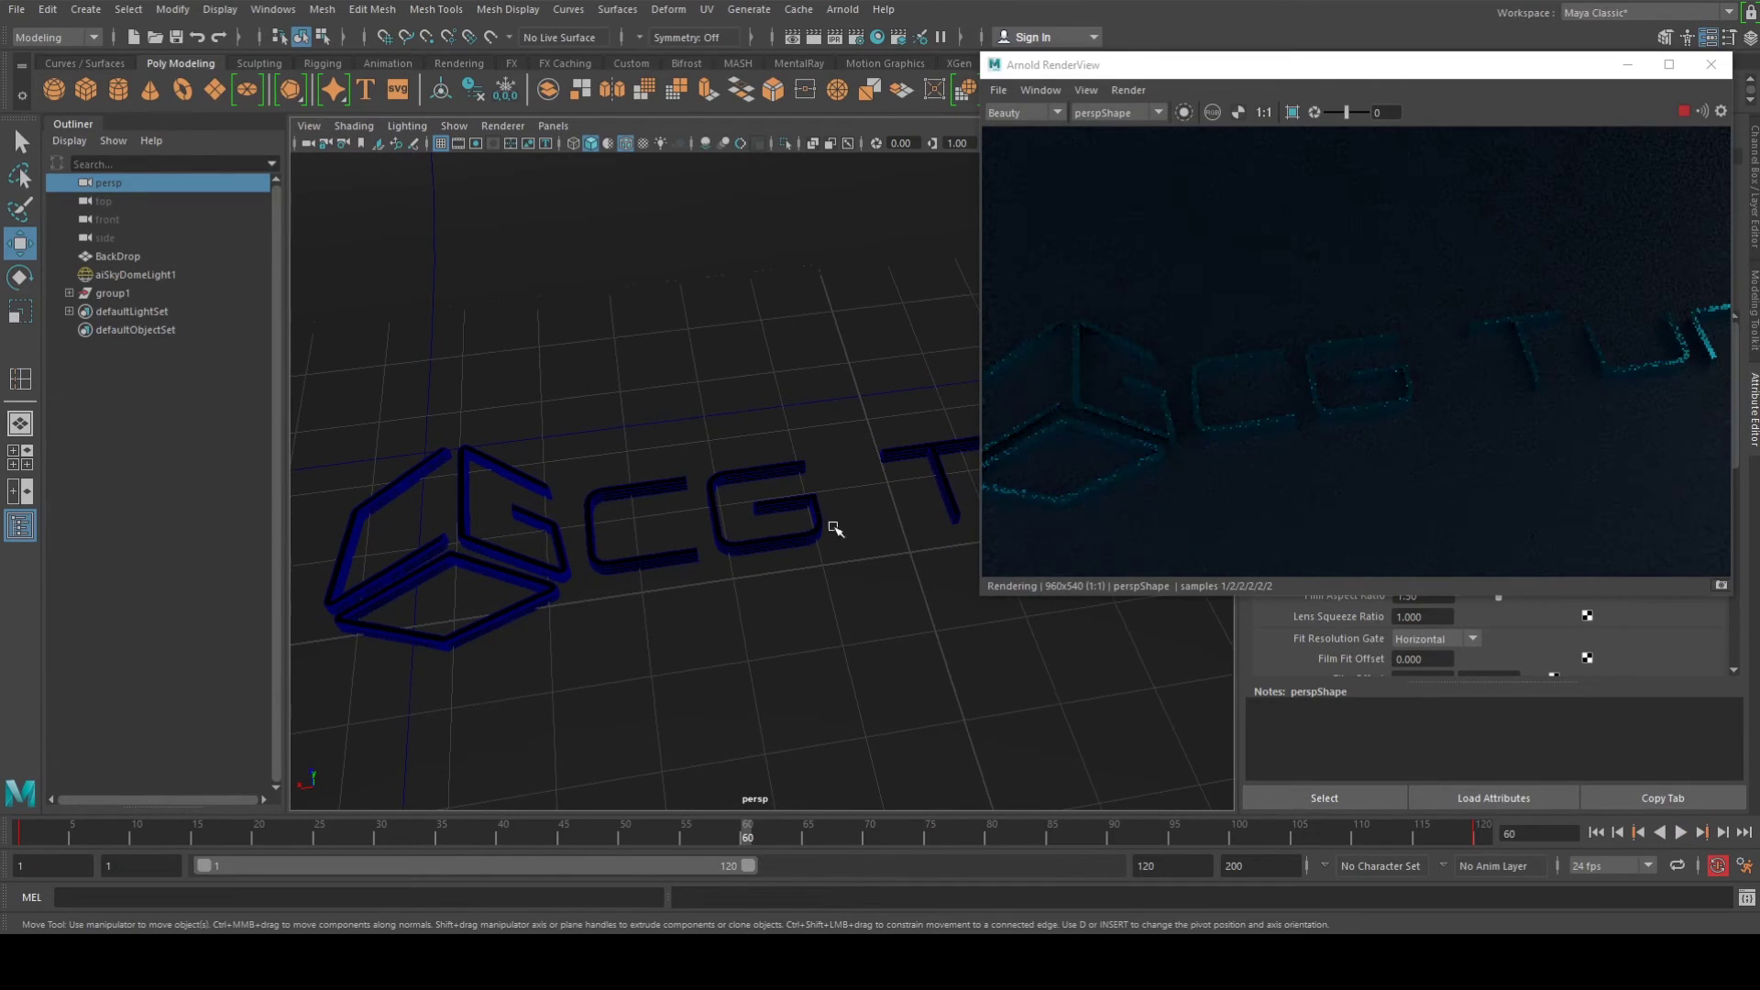
Reframe the animated camera farther back at frames 1 and 120 so the entire logo and text fit the render
left_click_drag(190, 839, 17, 836)
scroll(708, 472, "down", 3)
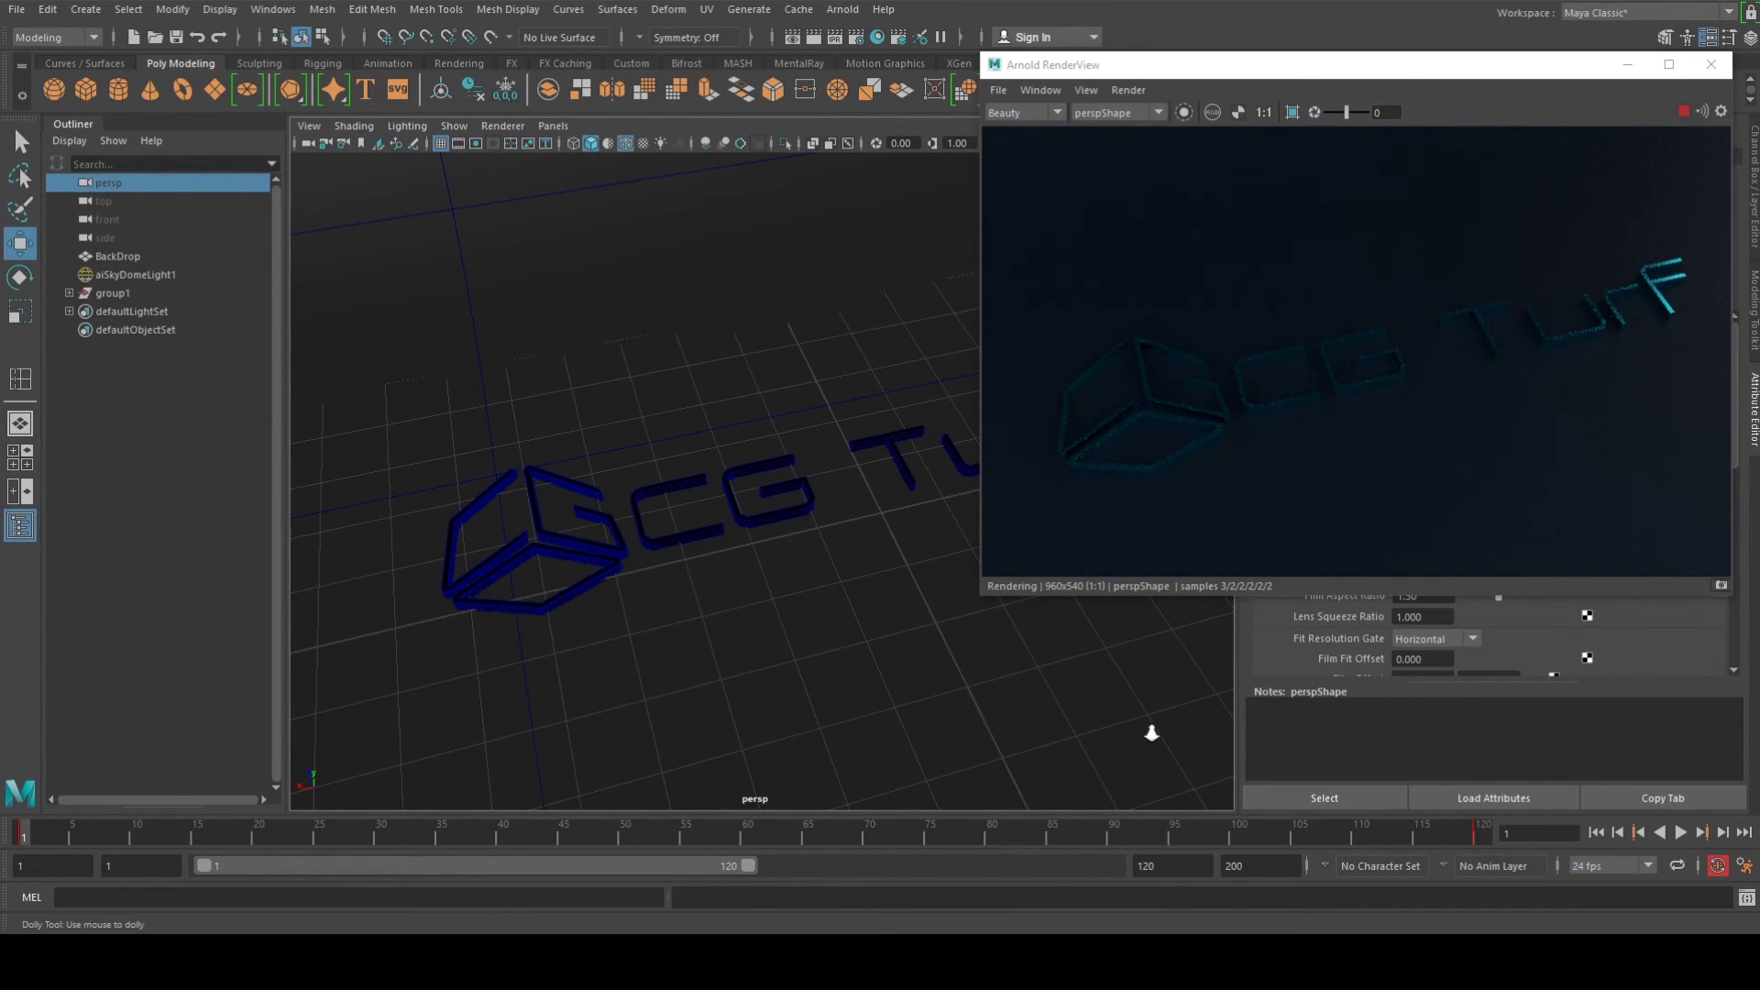
key("shift+w")
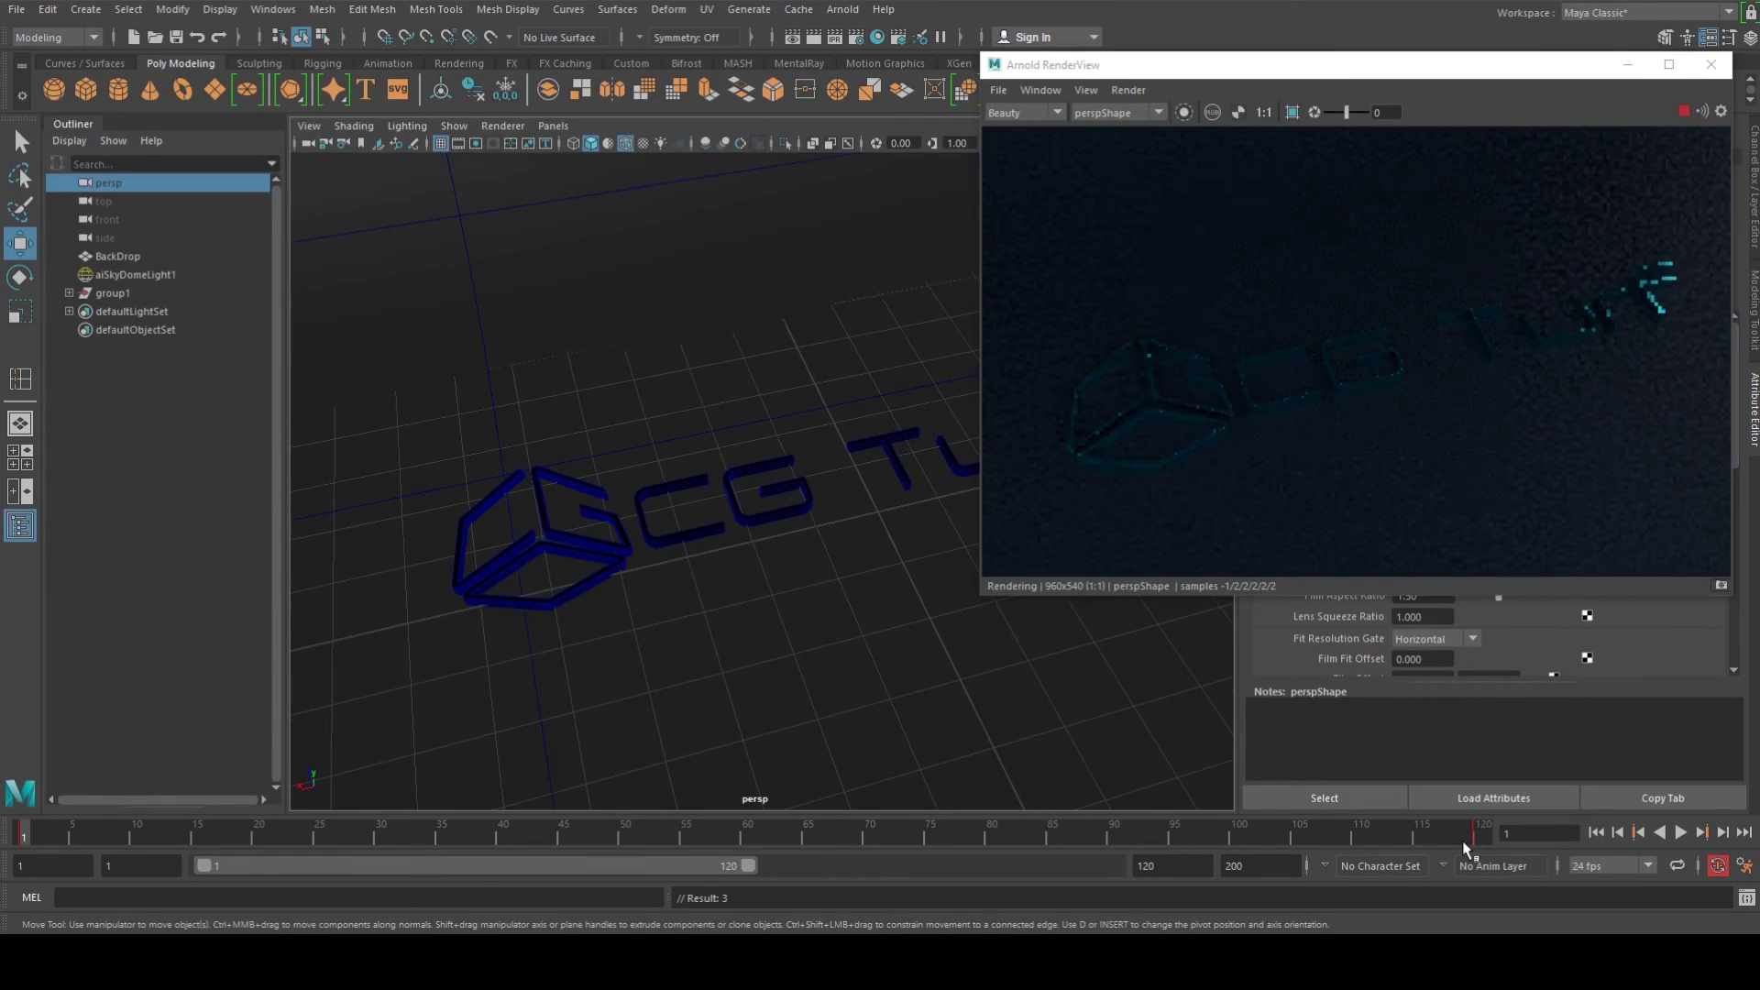
left_click(1476, 833)
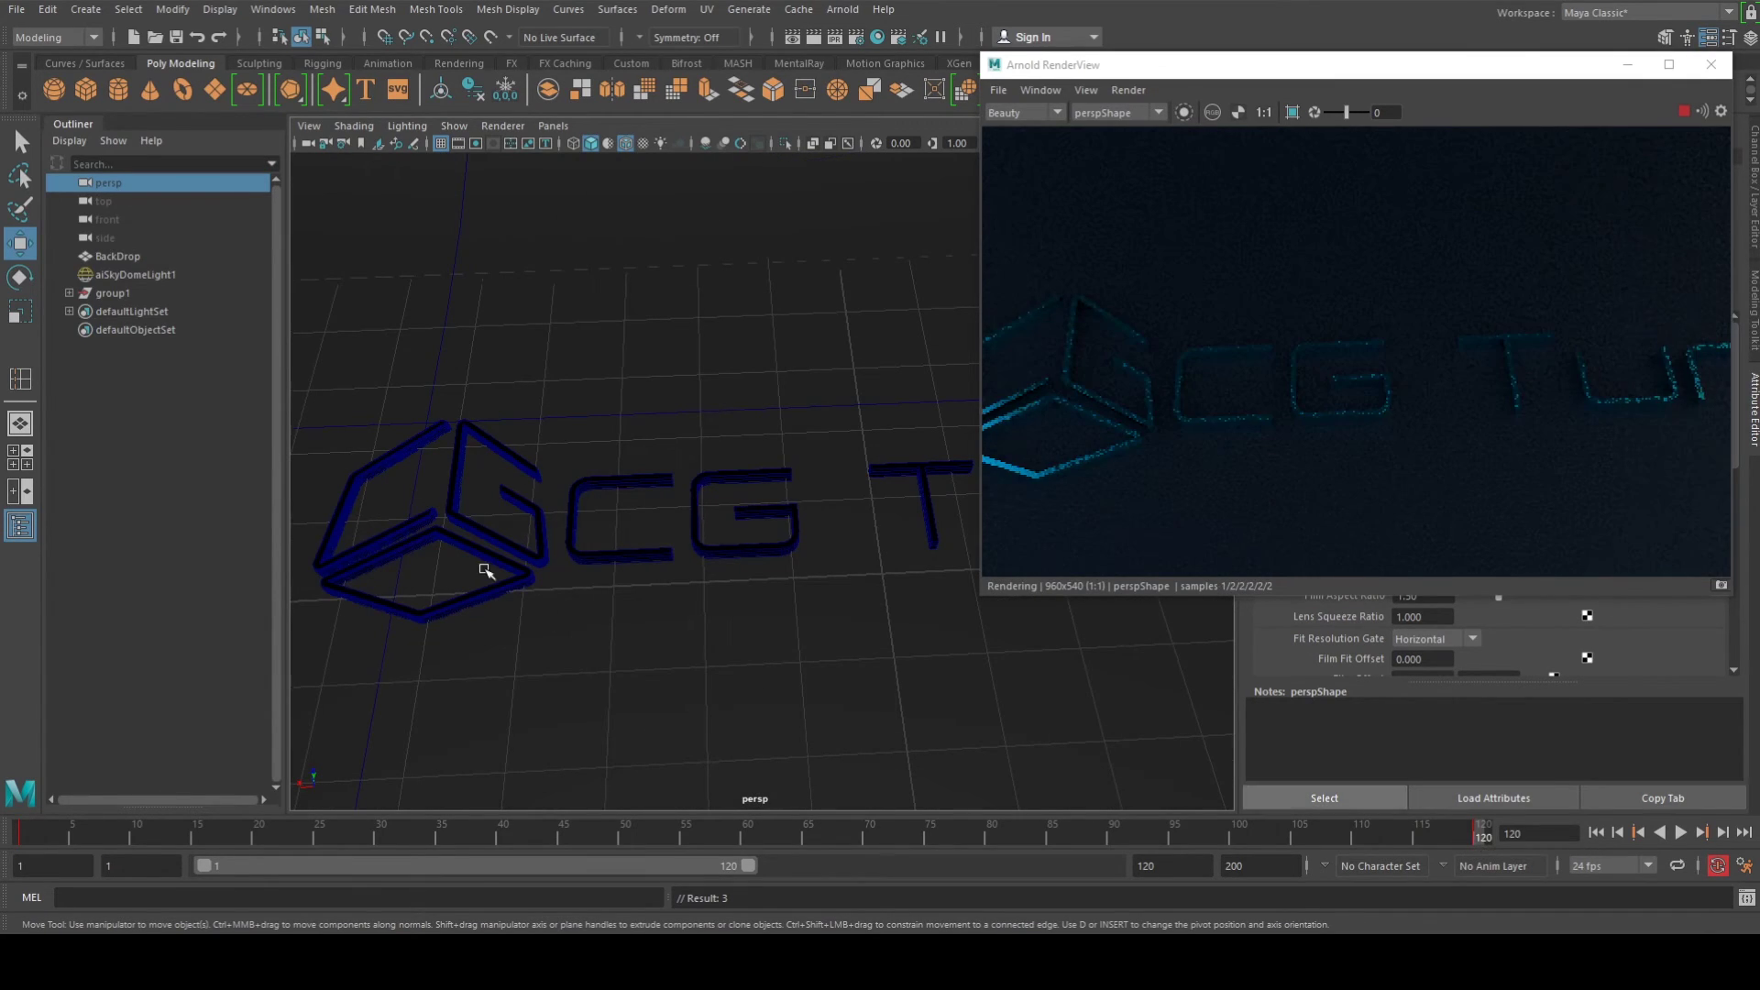
left_click_drag(486, 570, 338, 514, "alt")
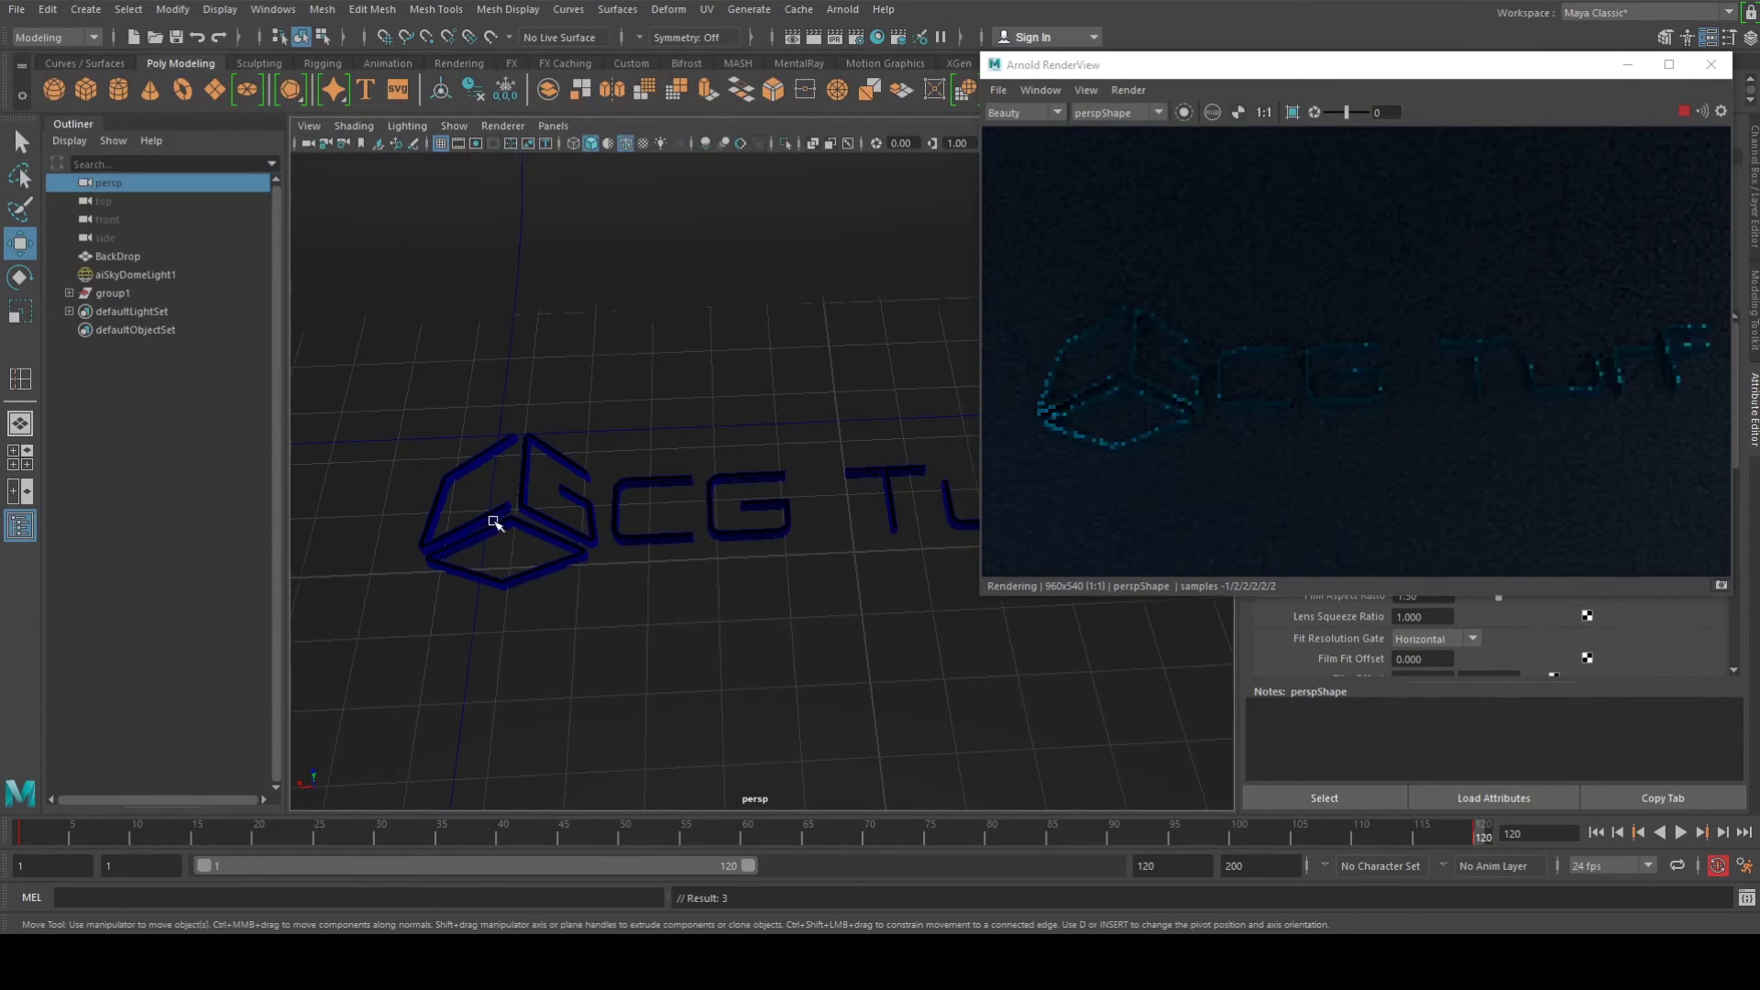
middle_click_drag(566, 525, 554, 525, "alt")
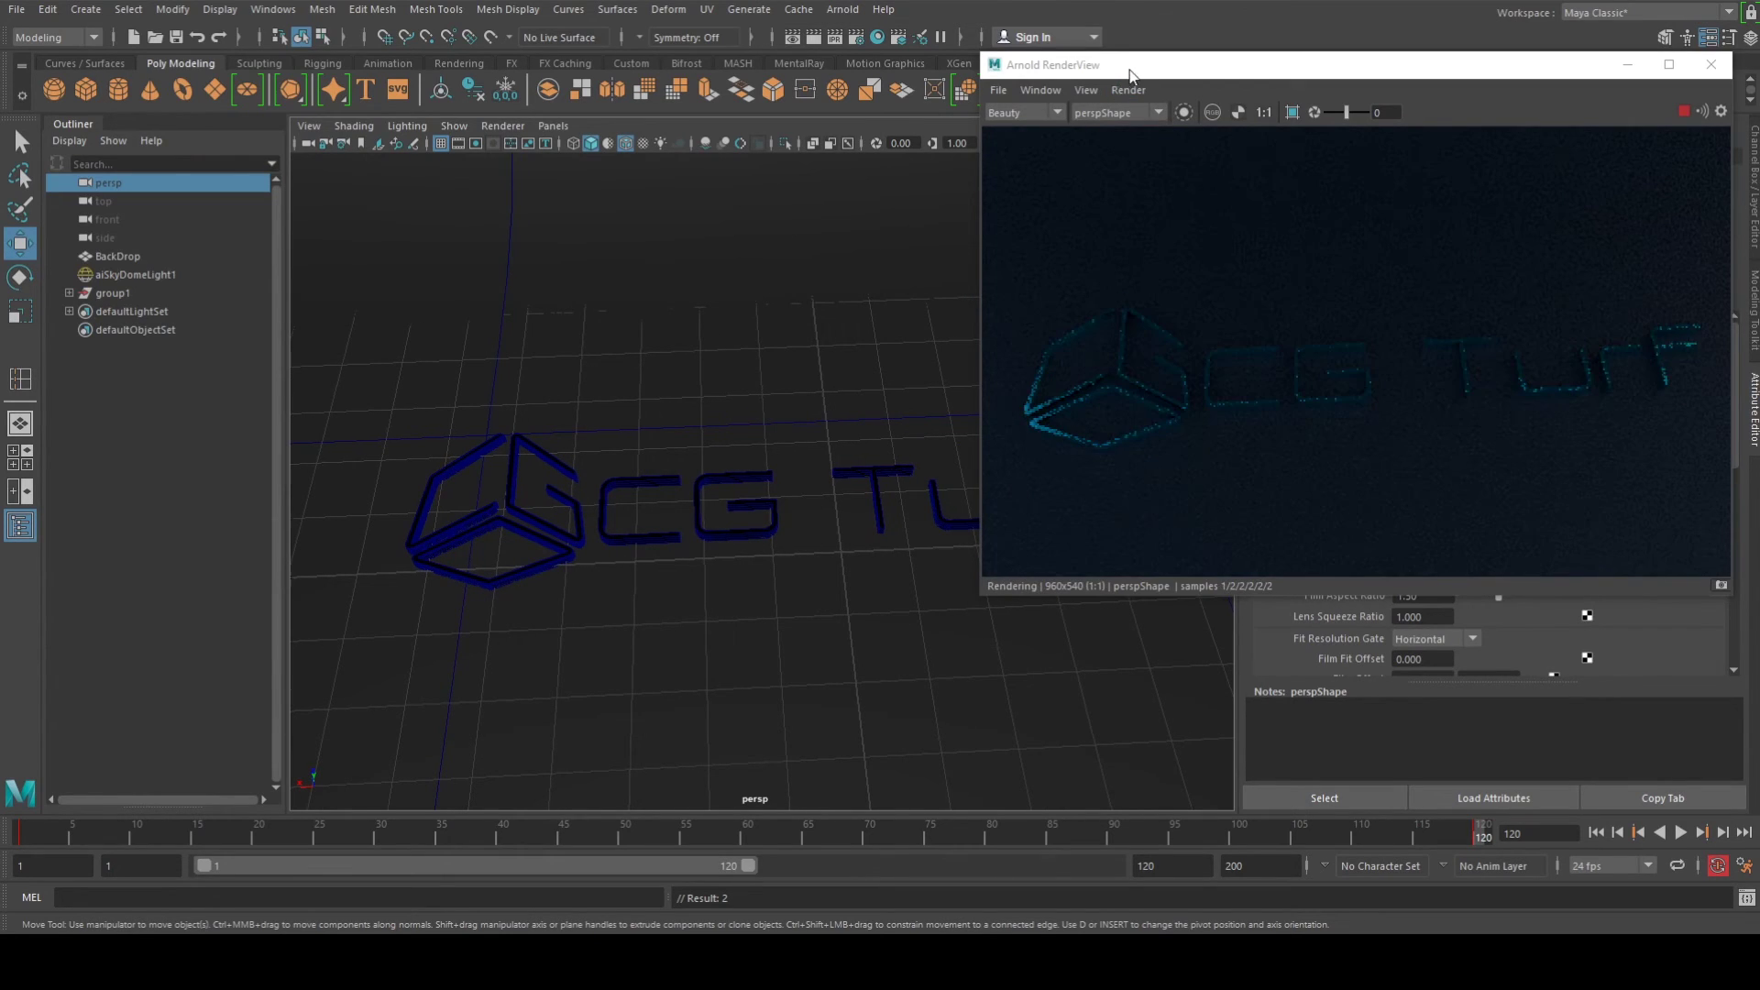
Try a sky dome light intensity of 2.5 in the Arnold live render
left_click_drag(1131, 74, 1075, 243)
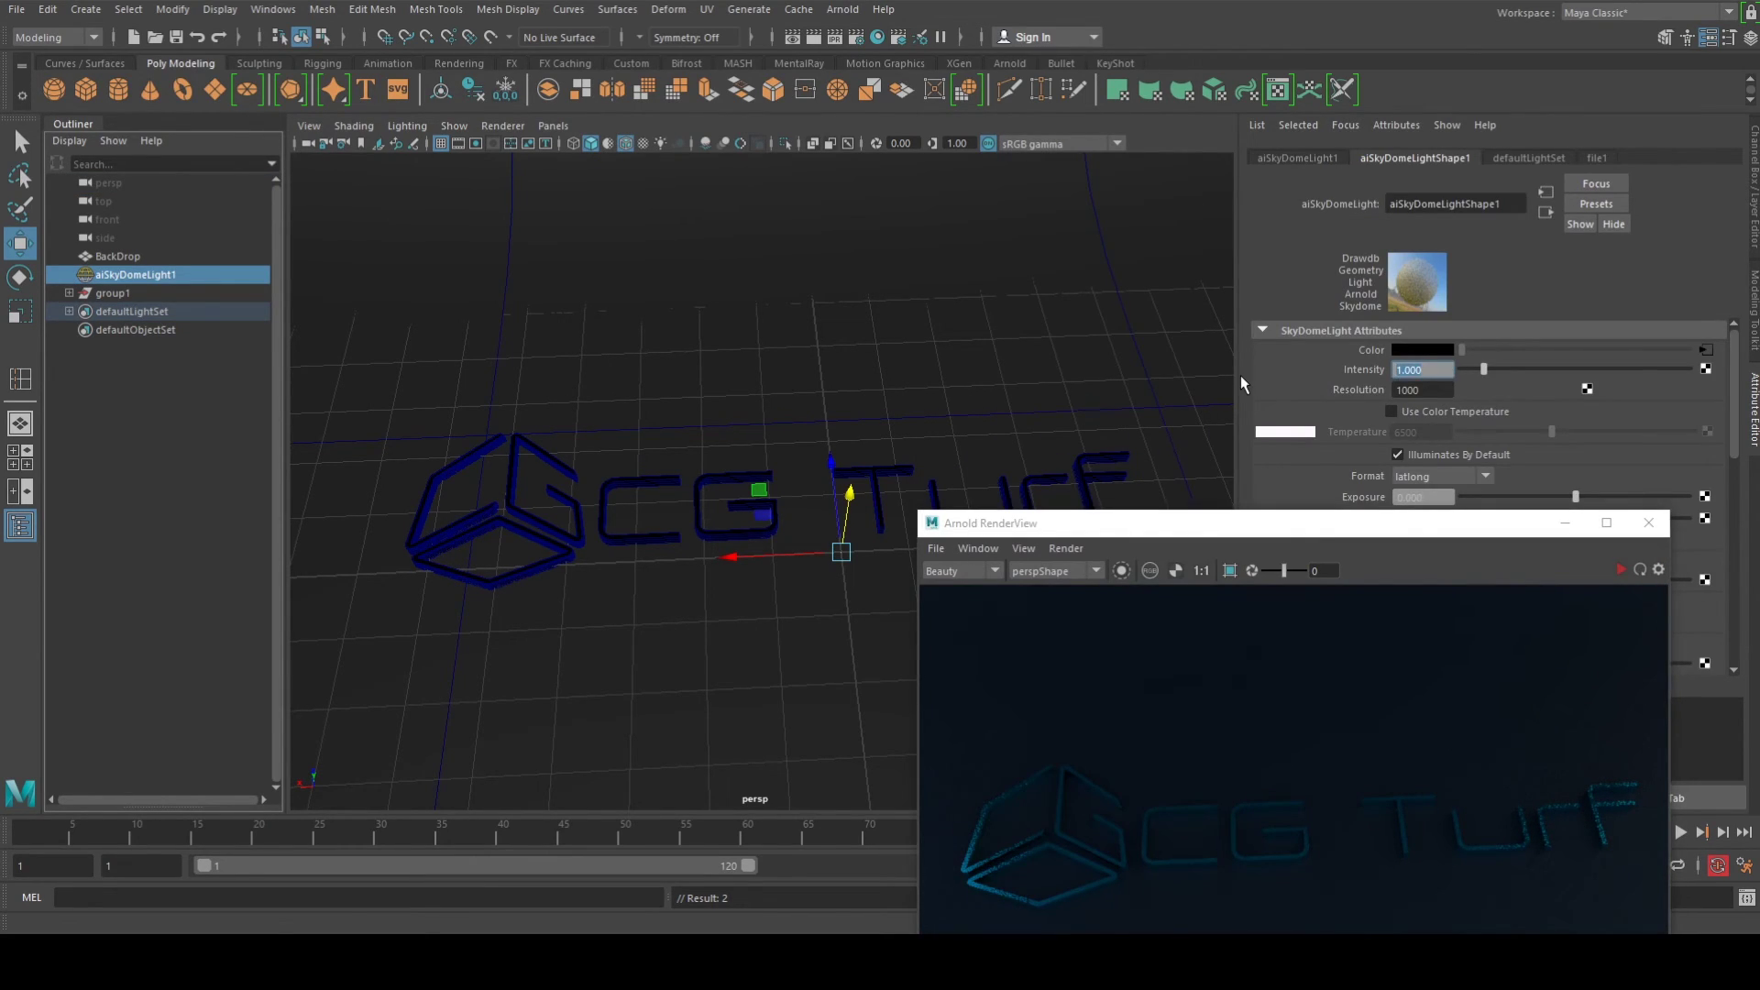
type("2.5")
key("Return")
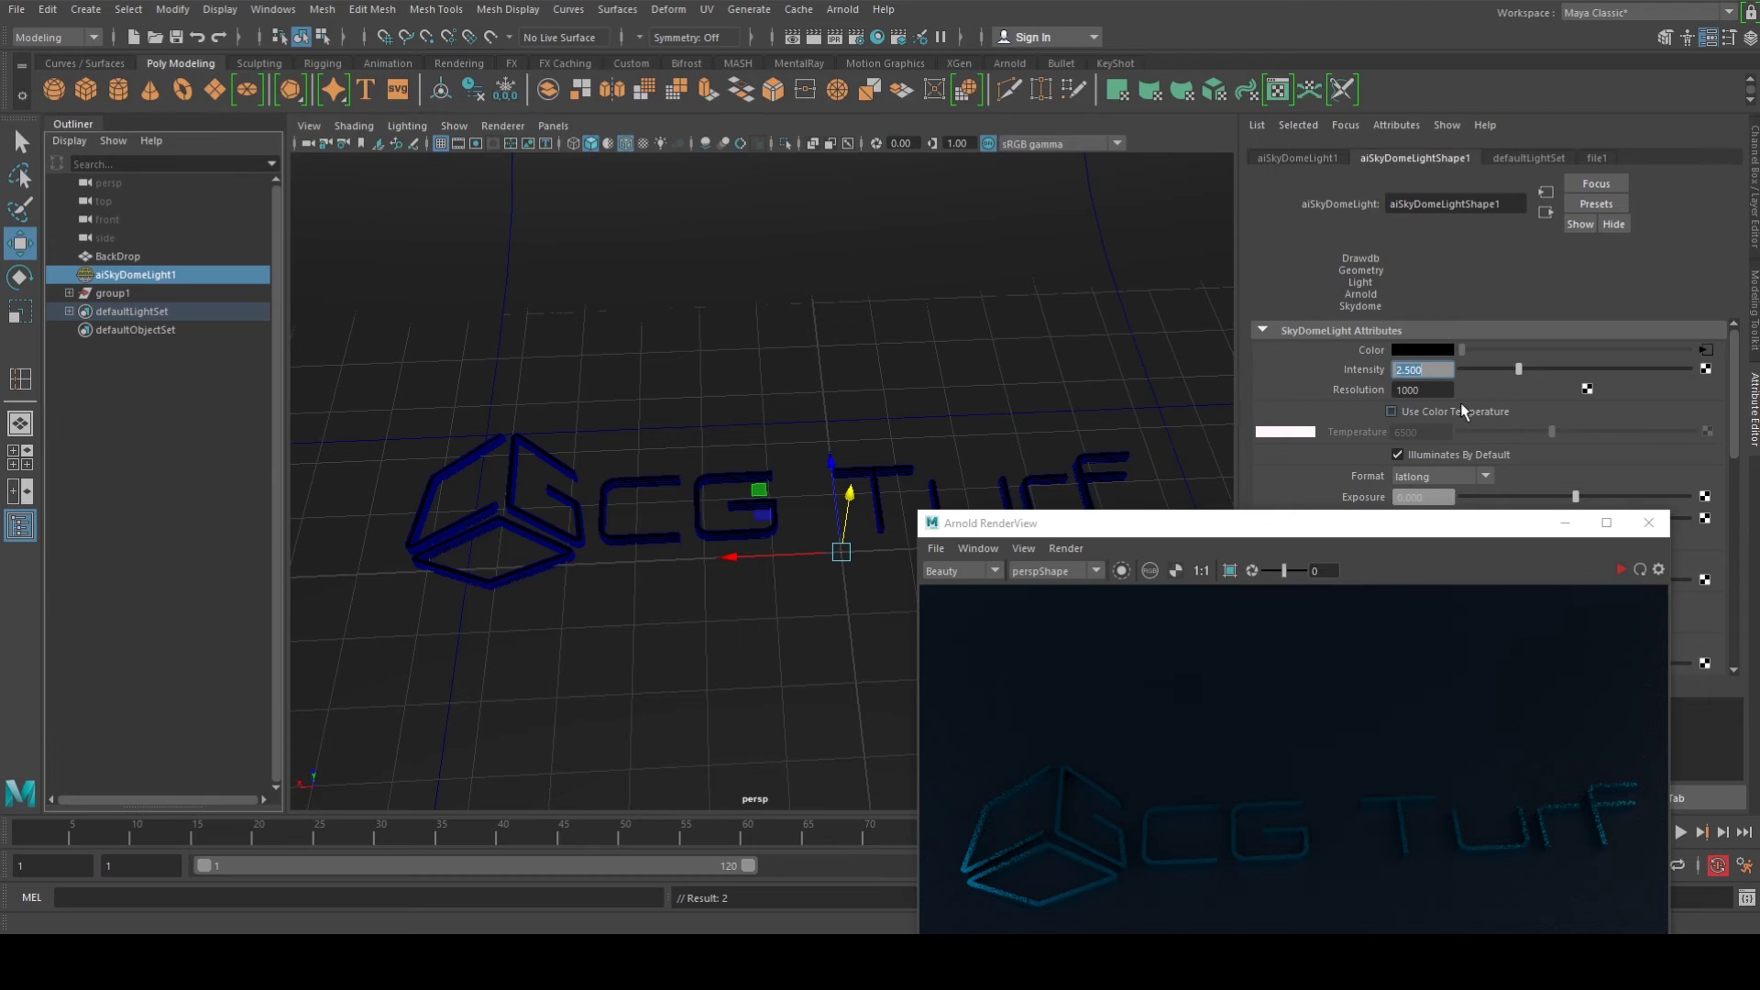
left_click(1620, 570)
left_click_drag(1400, 524, 1388, 433)
left_click_drag(1388, 301, 1411, 226)
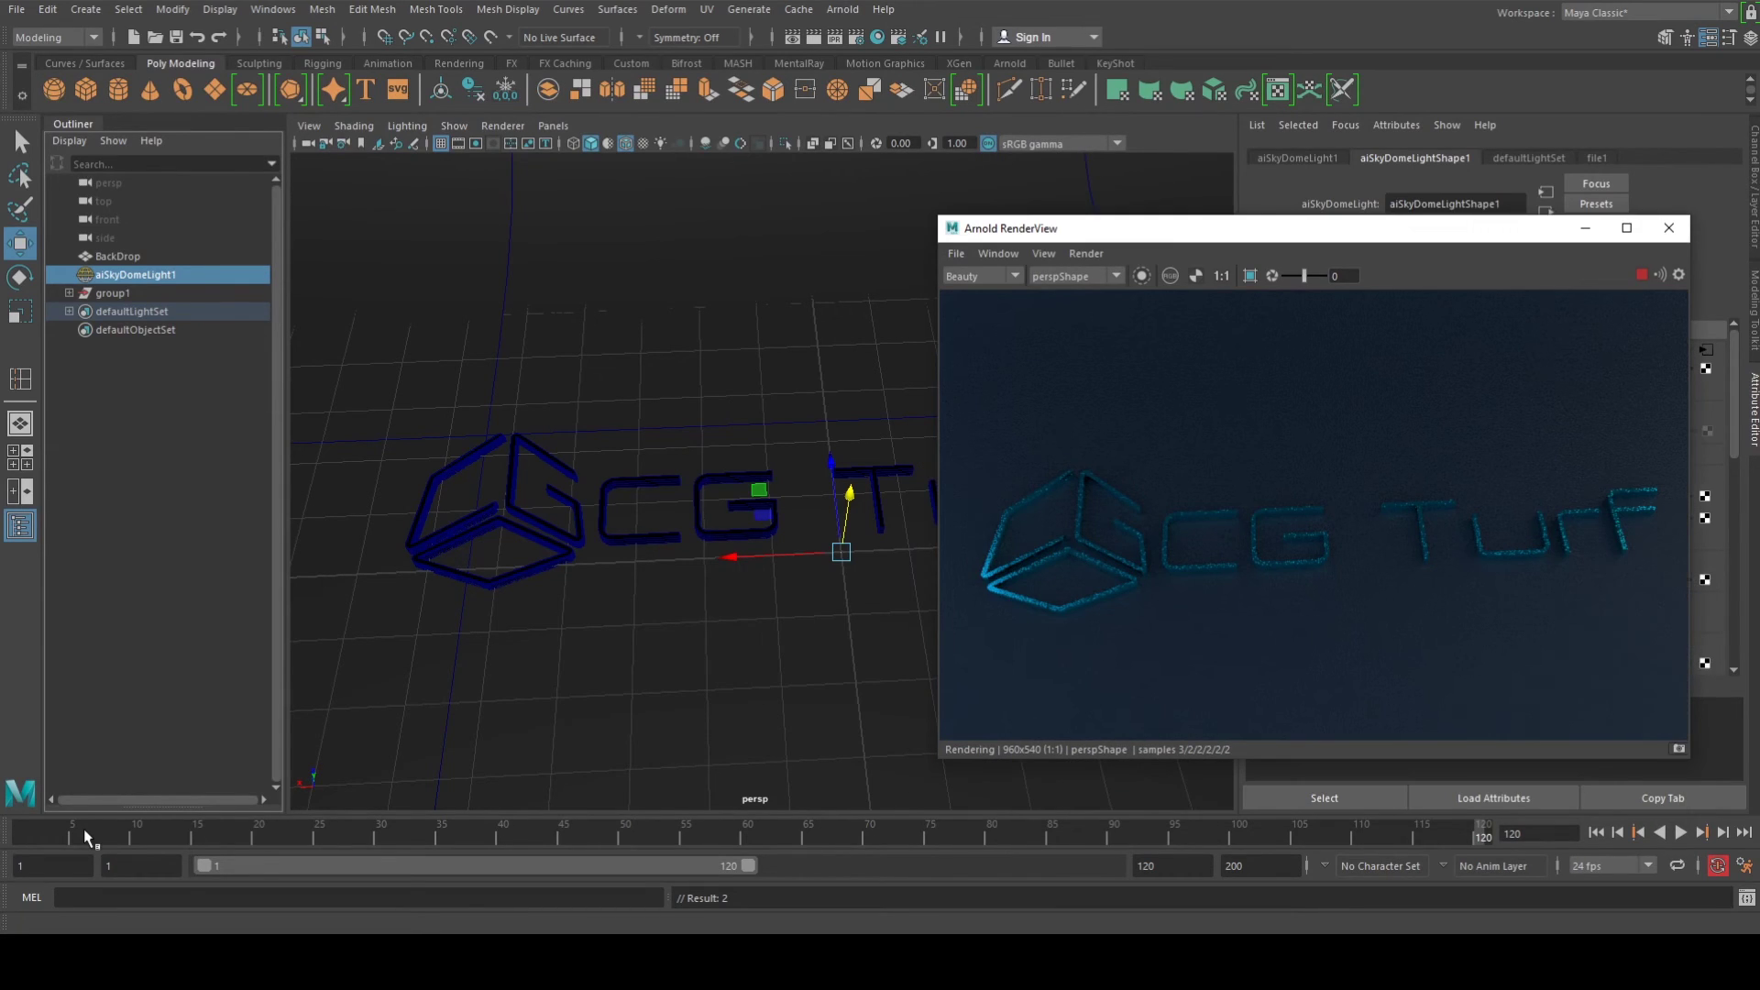
Examine the blue logo and text in the live render at frame 44 from several camera angles
left_click_drag(85, 829, 552, 833)
left_click_drag(1246, 234, 1233, 406)
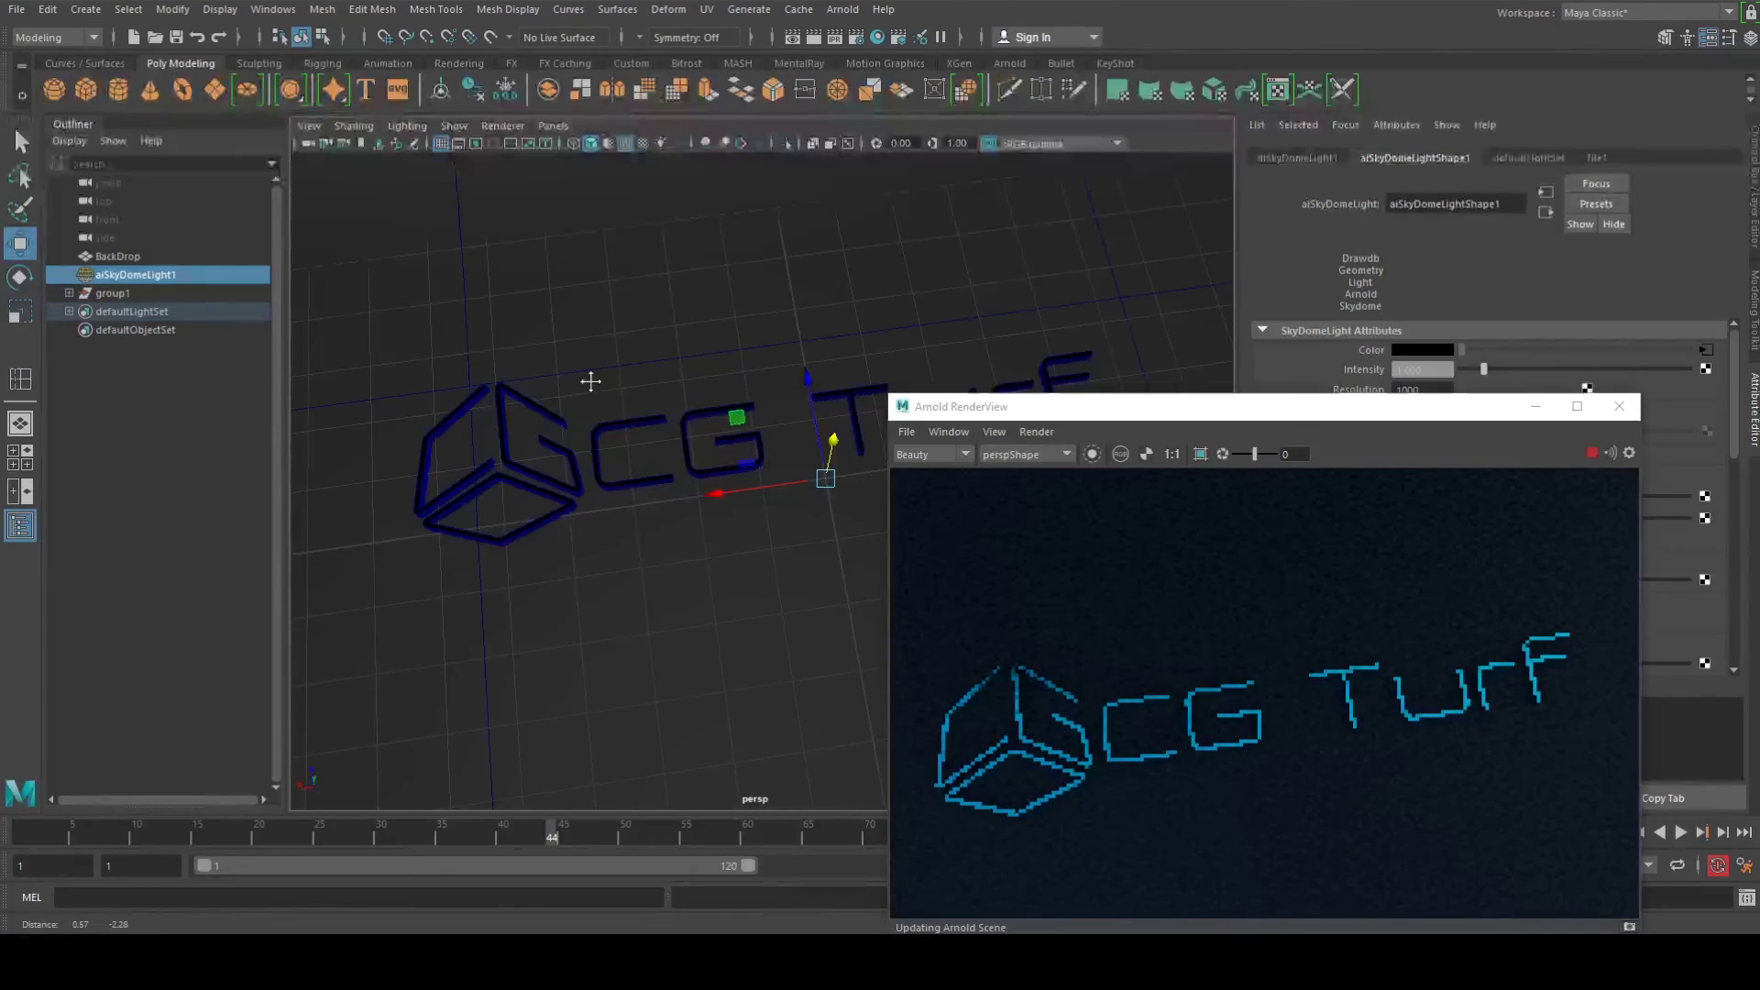
scroll(591, 381, "up", 3)
left_click_drag(590, 381, 577, 397, "alt")
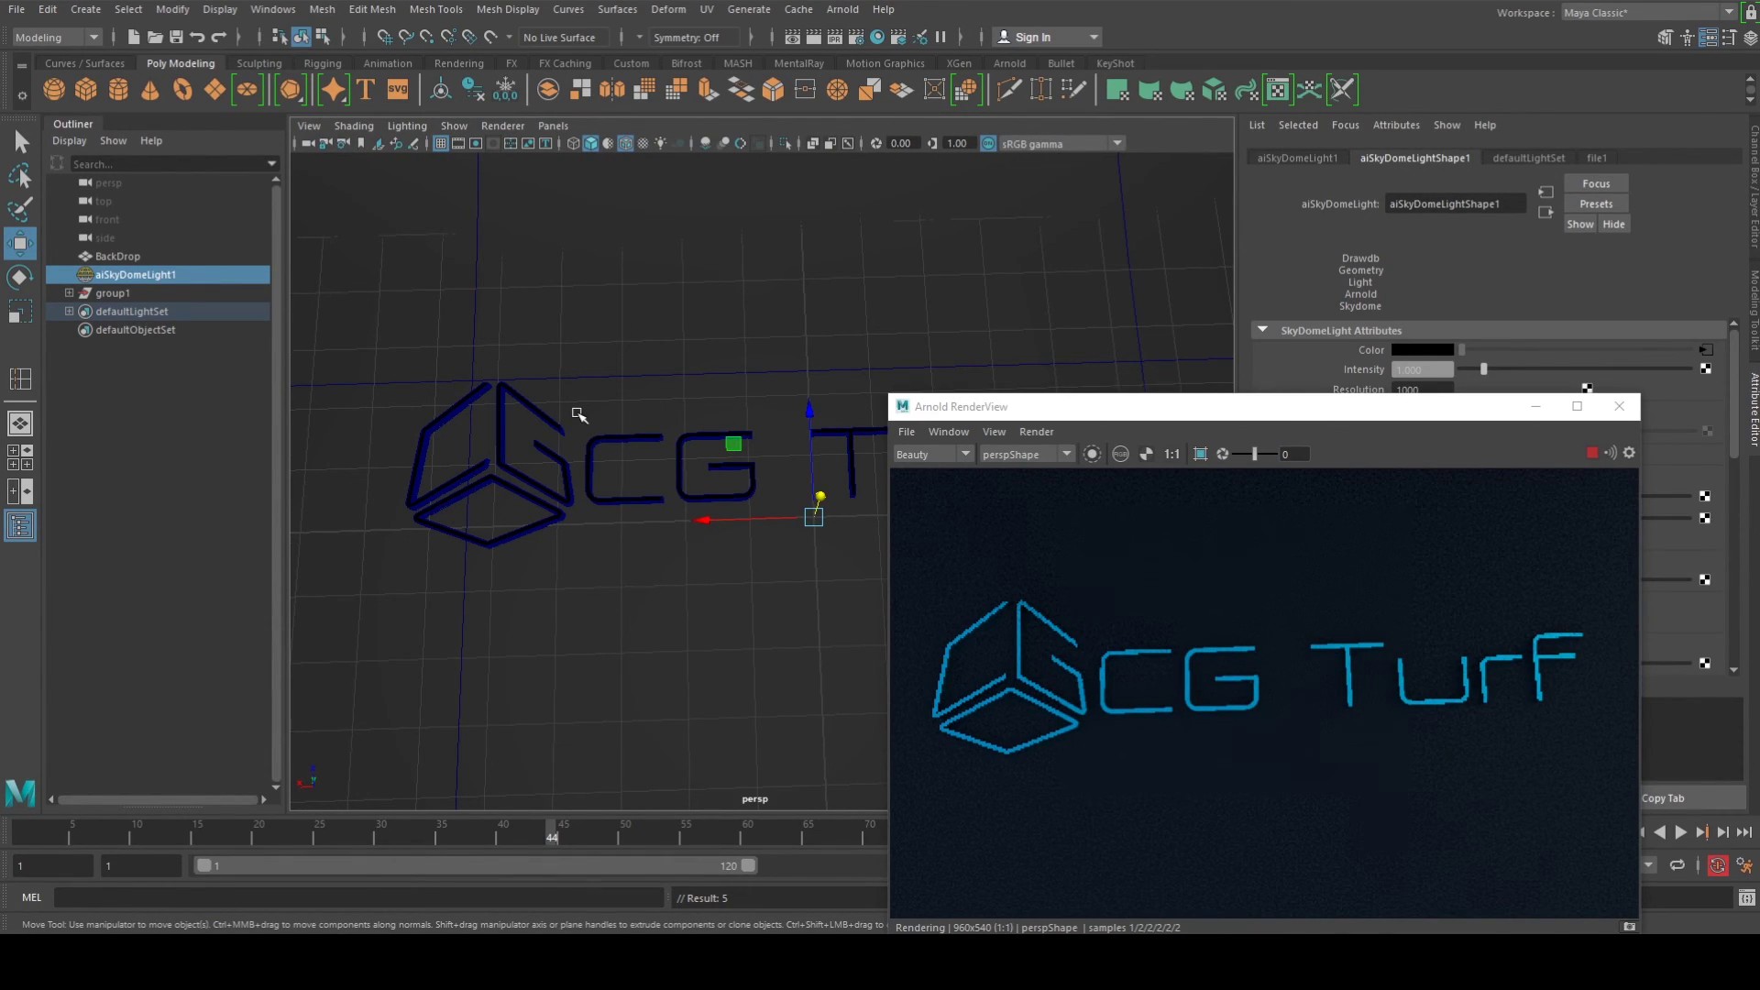
left_click_drag(1039, 418, 937, 278)
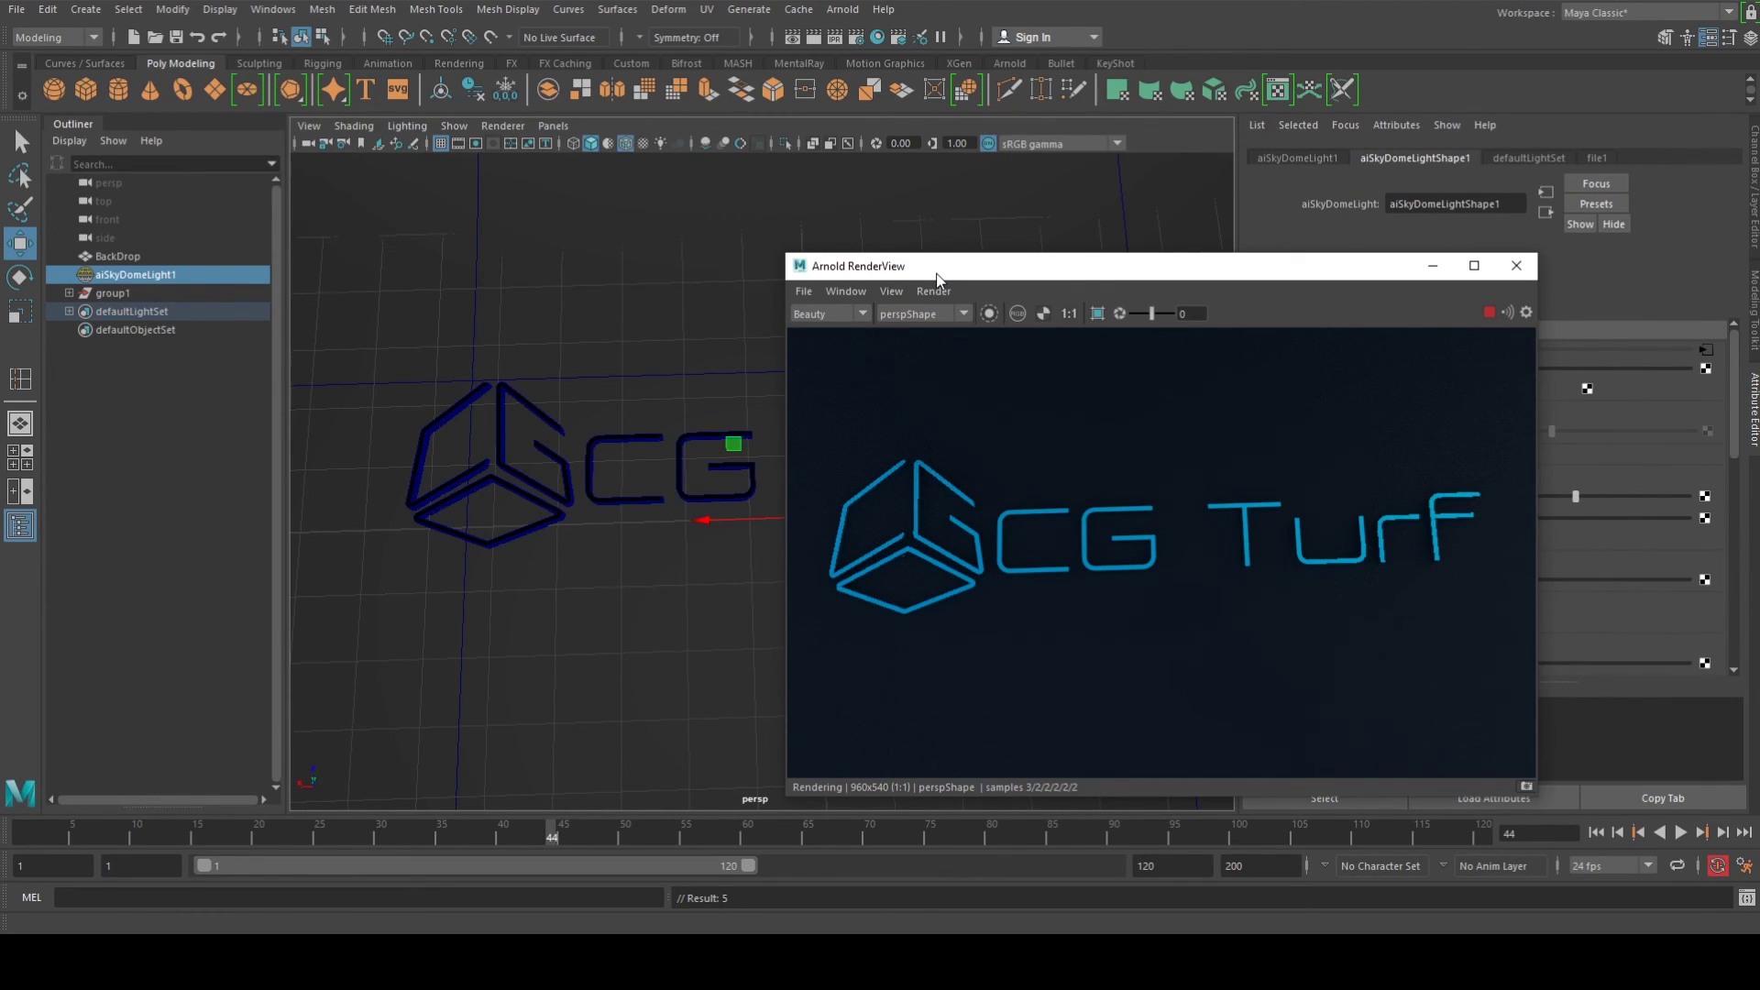
left_click_drag(696, 412, 550, 464, "alt")
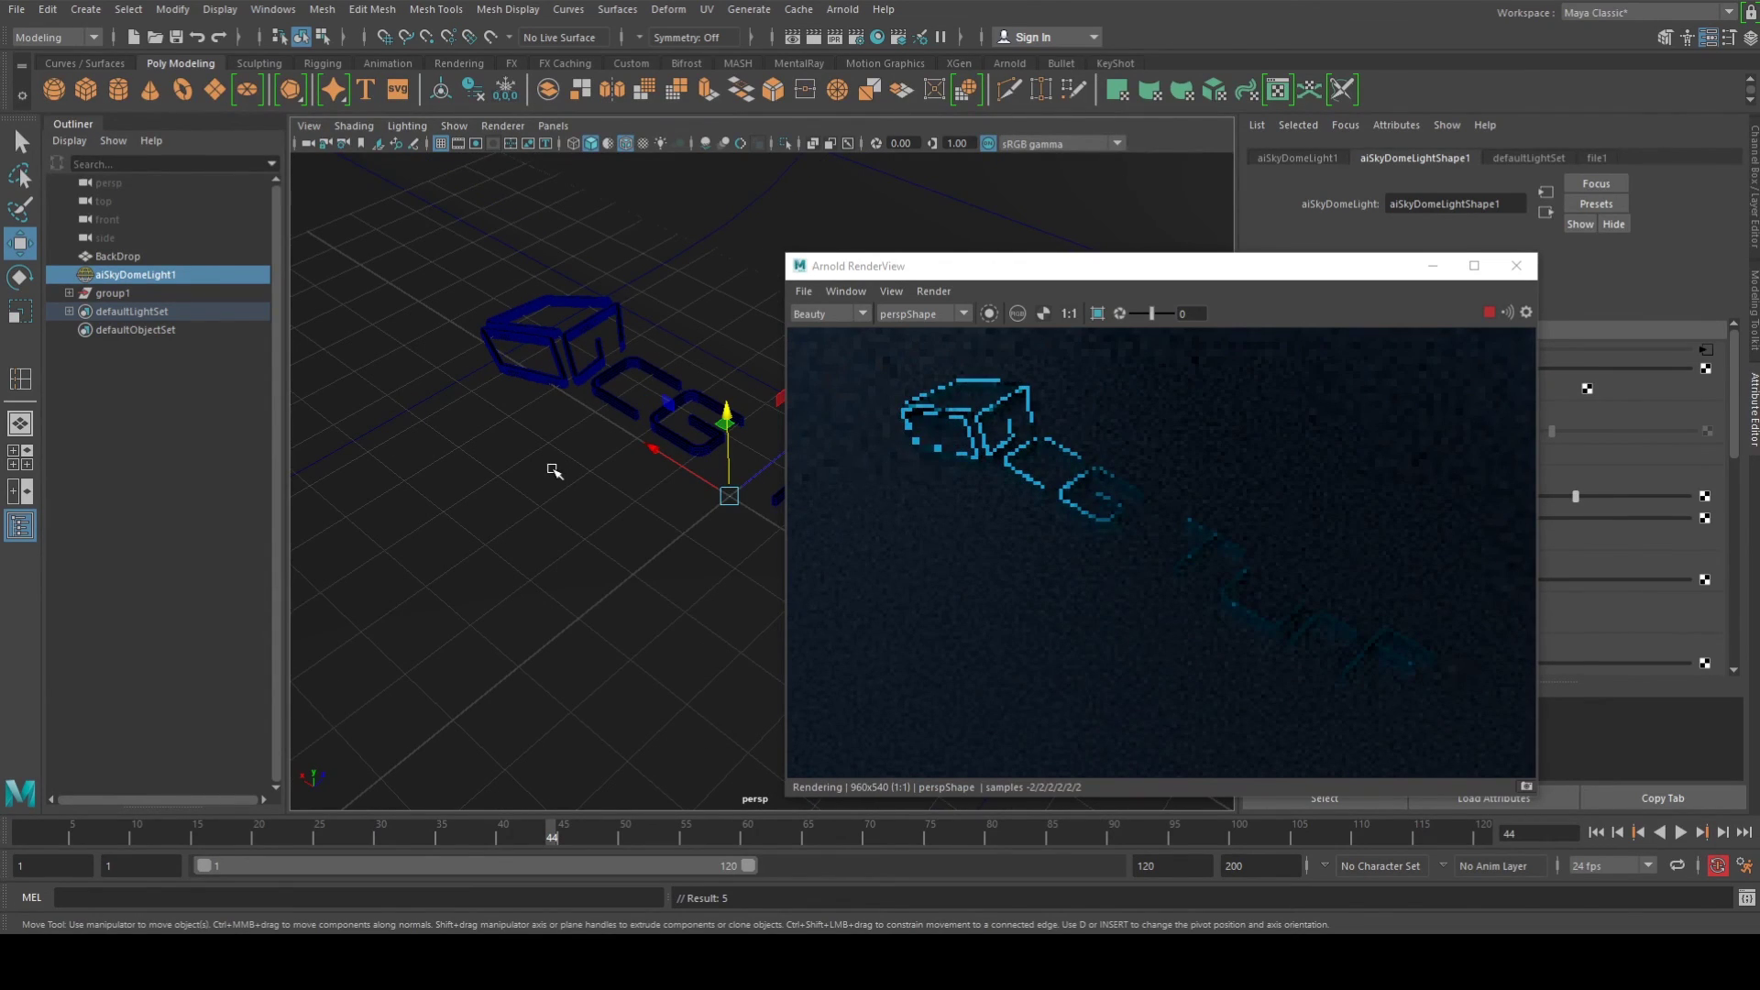